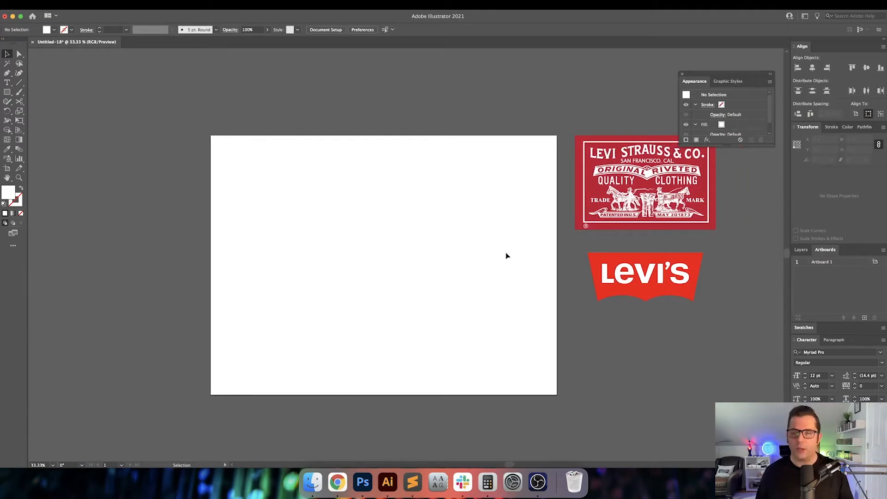
scroll(617, 207, right, 2)
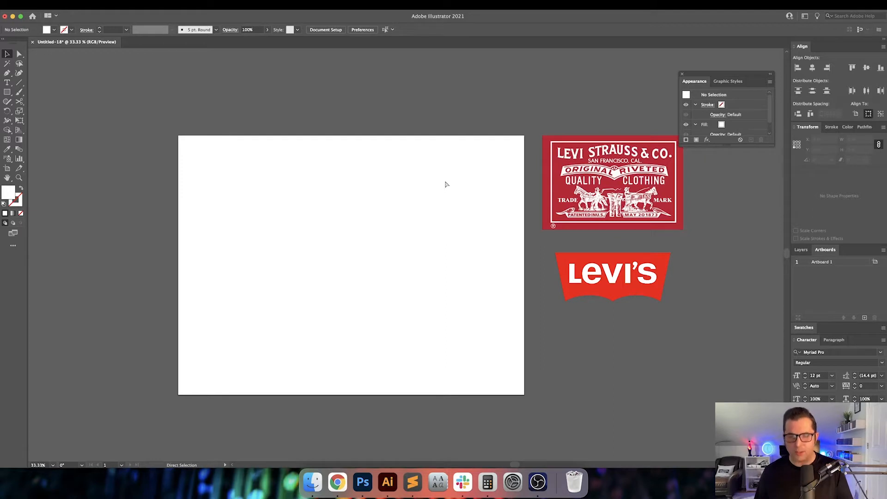
scroll(446, 184, up, 3)
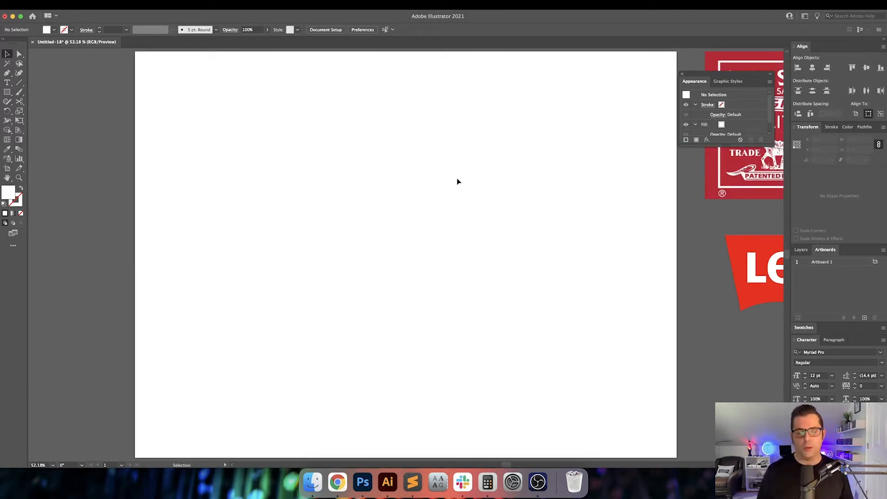
Switch to Chrome, search Google for "timer" and start a 20-minute countdown
click(338, 482)
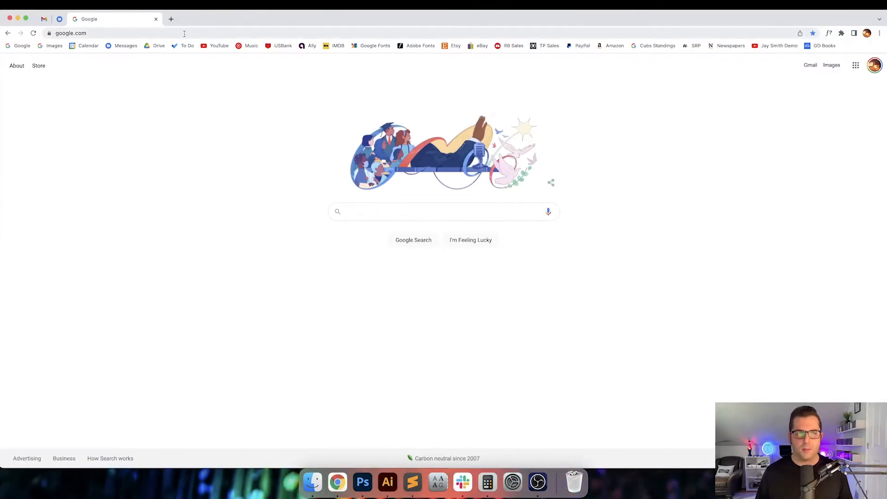
click(184, 33)
text(timer)
key(Return)
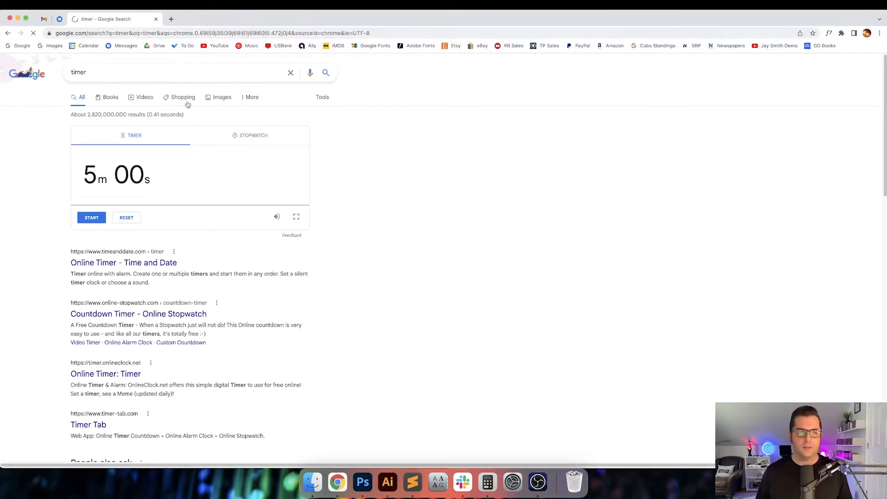
click(110, 183)
text(2000)
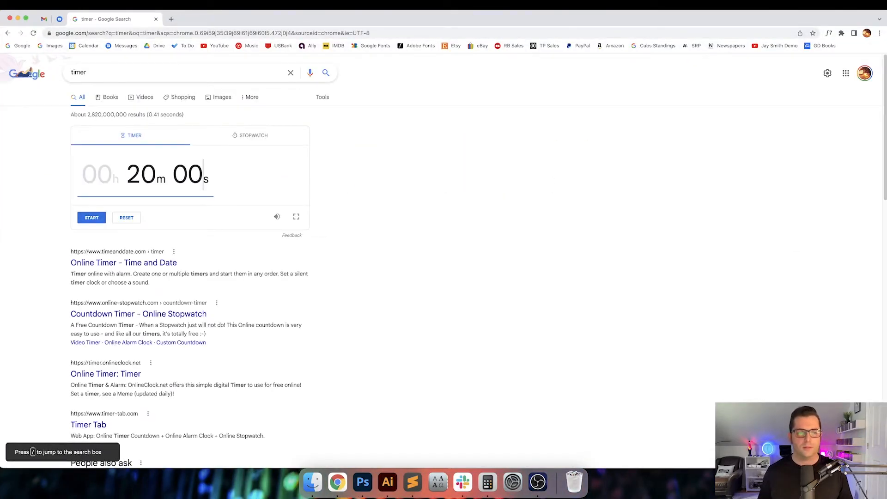
key(Return)
Switch back to Illustrator and draw a square about 4.54 in wide in the artboard's upper-left area
click(387, 482)
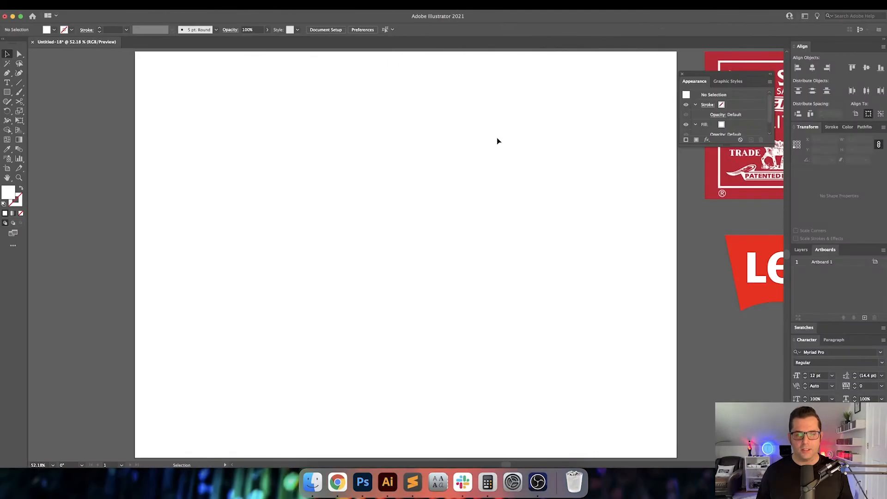
scroll(498, 141, right, 5)
key(t)
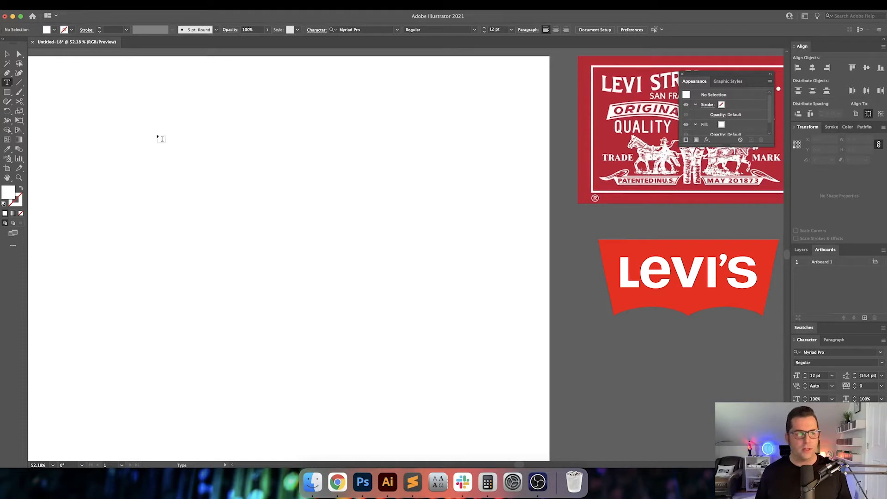
click(11, 92)
drag(156, 112, 259, 214)
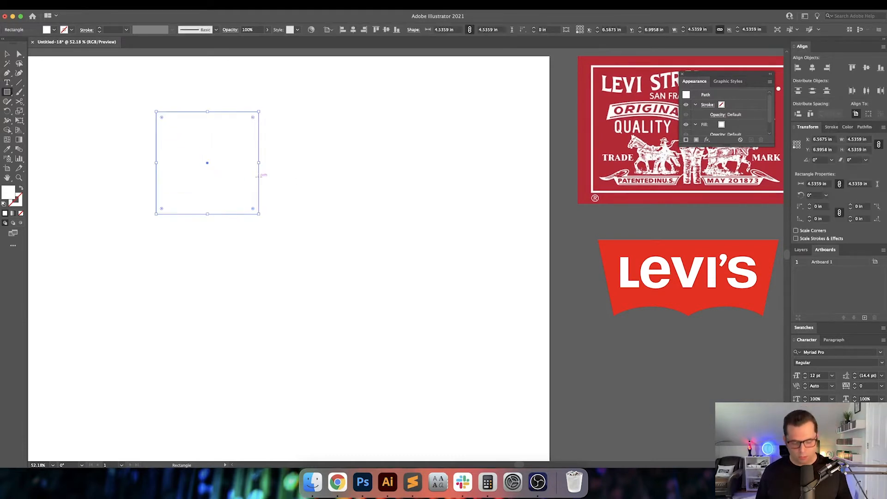
Fill the square with the dark red sampled from the Levi Strauss & Co. label
key(i)
click(605, 138)
key(v)
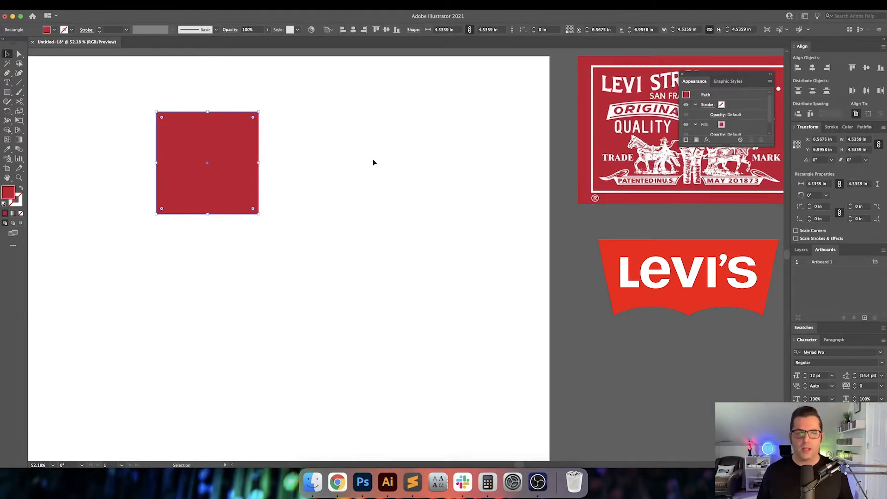
click(373, 159)
Move the red square into the artboard's top-left corner
scroll(392, 170, left, 6)
drag(345, 170, 209, 114)
click(292, 159)
drag(431, 175, 234, 171)
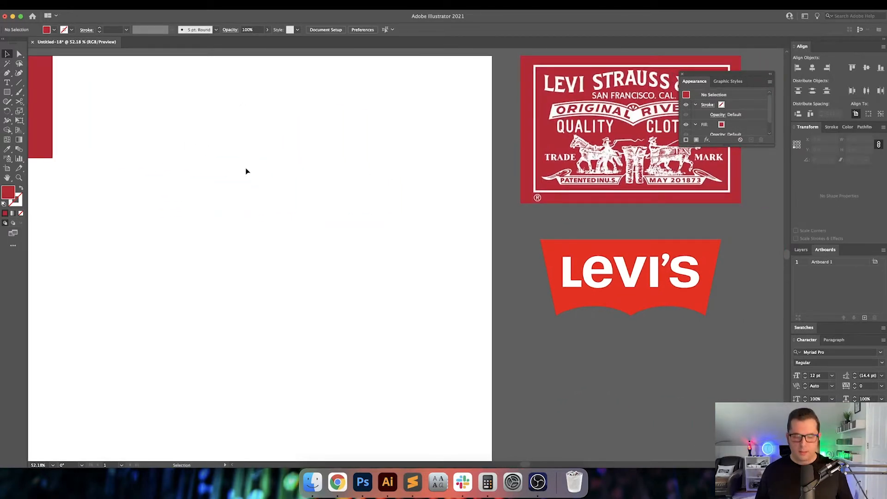
Close the floating Appearance panel that covers the reference label
scroll(293, 173, right, 3)
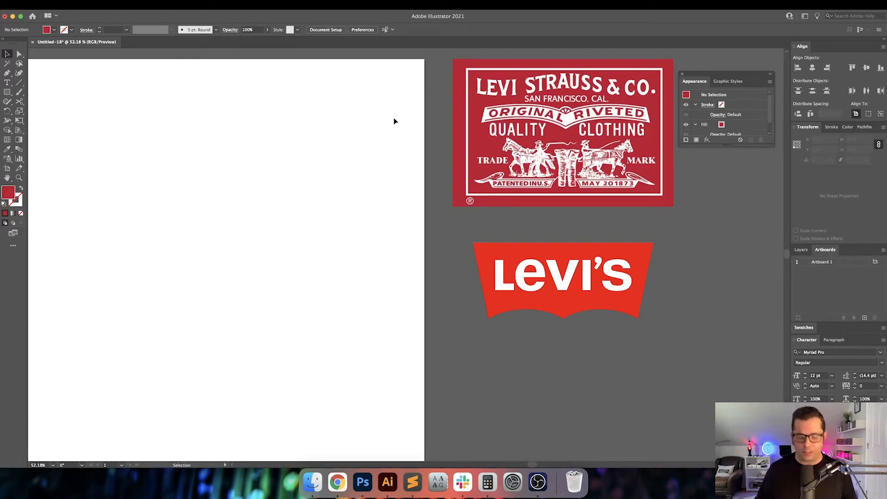
scroll(321, 129, left, 5)
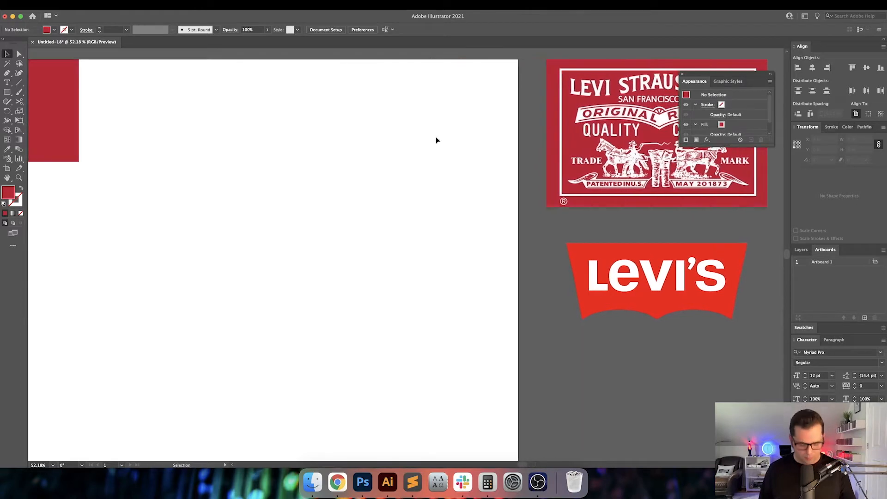
click(683, 76)
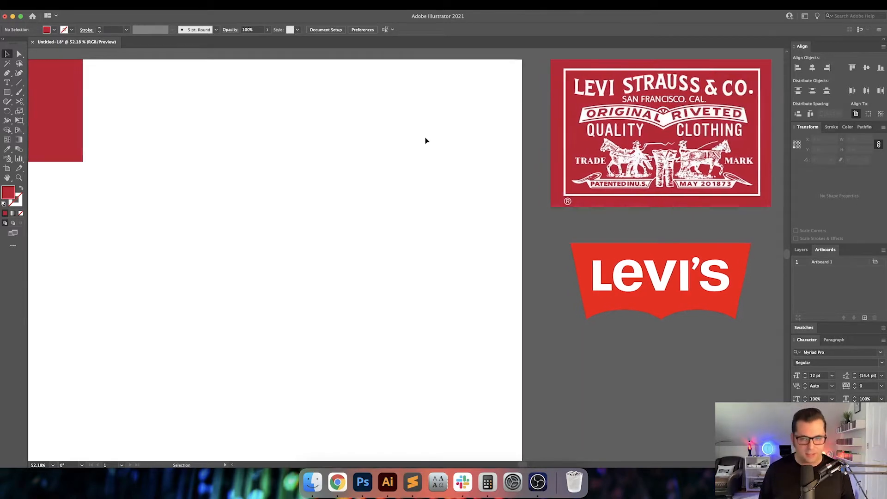
Place a point-text object near the artboard's middle and scale its placeholder text up to about 8.7 in wide
scroll(426, 138, left, 3)
key(t)
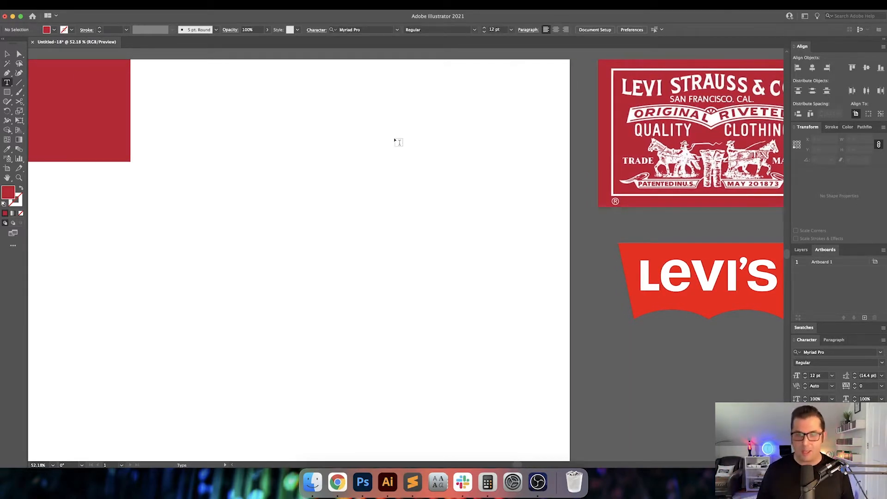
click(235, 225)
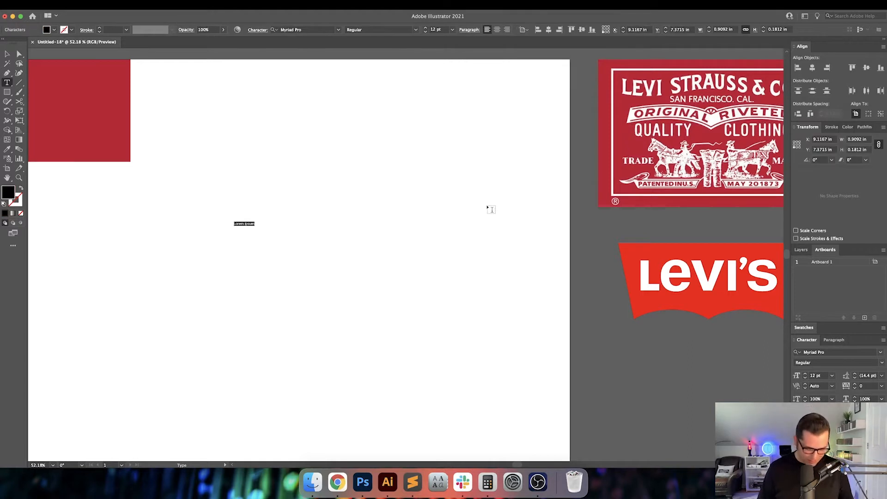
key(Escape)
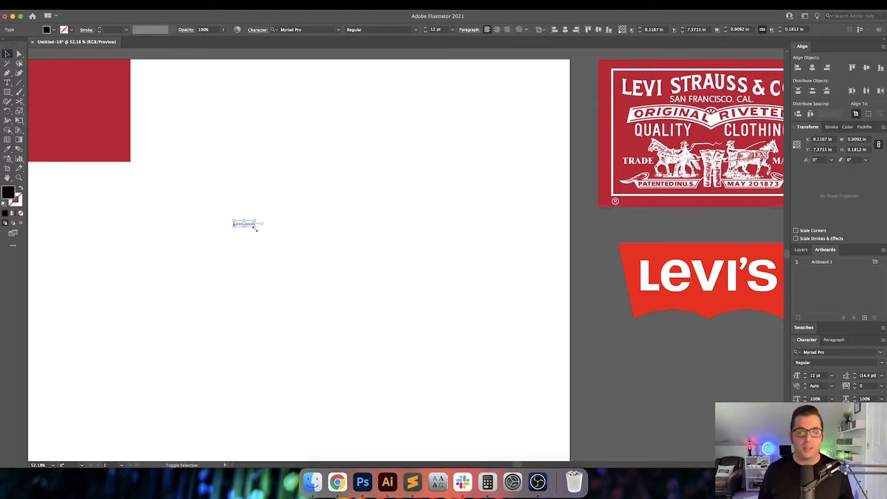
drag(256, 226, 453, 312)
Replace the placeholder text with "LEVI'S" and enlarge it to about 7.23 in wide
double_click(375, 242)
key(super+a)
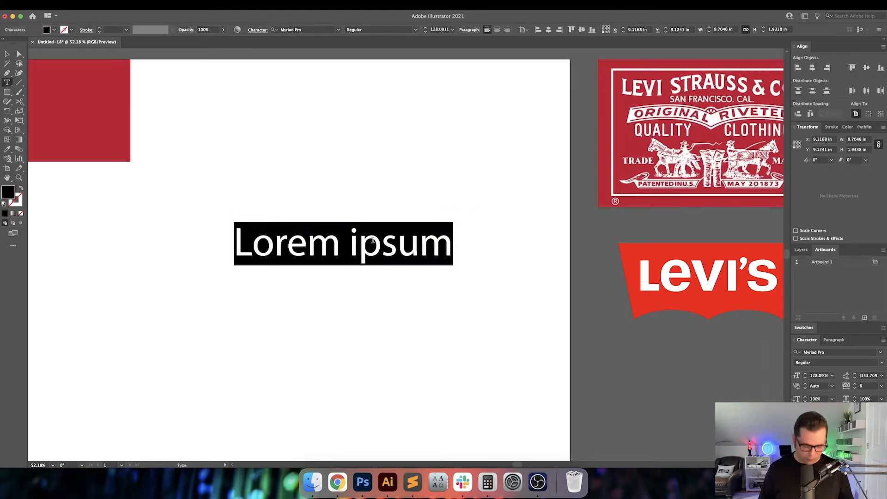
text(LEVI'S)
key(Escape)
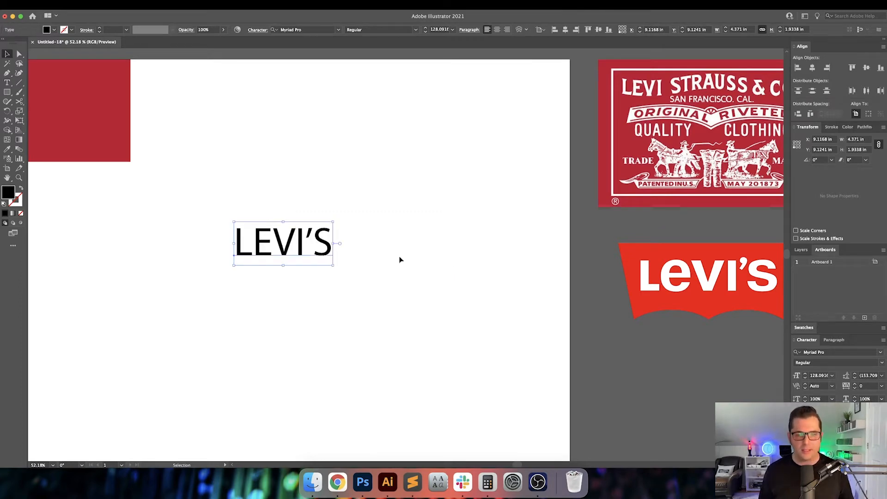
drag(333, 266, 424, 297)
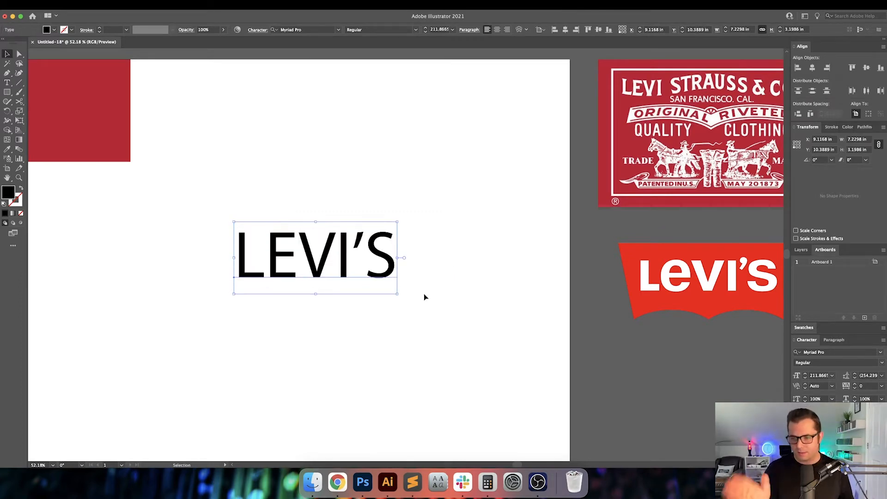
click(339, 32)
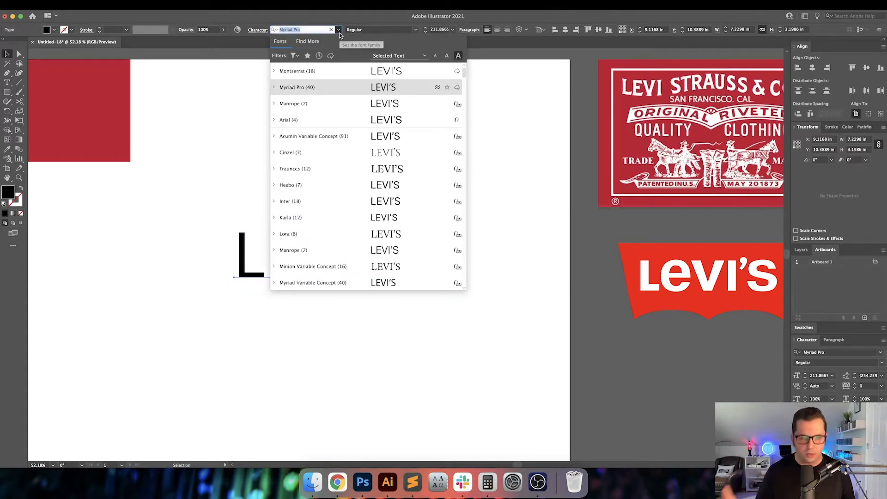
click(339, 32)
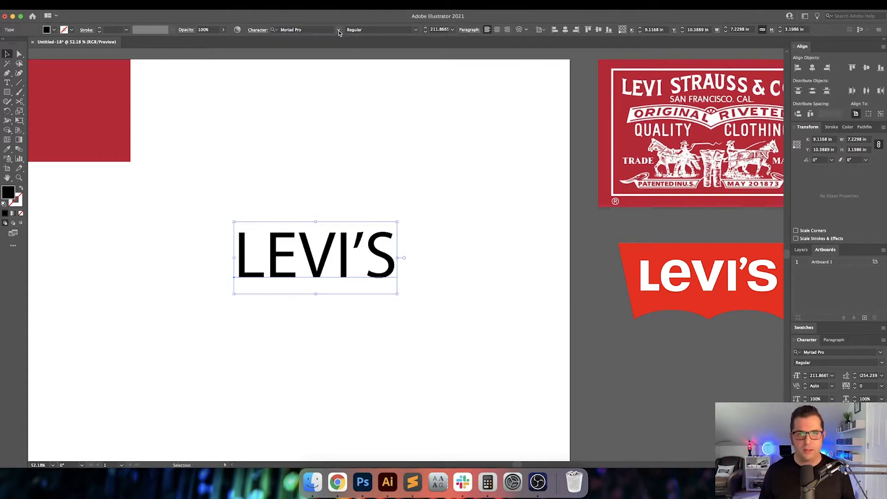
click(469, 210)
Duplicate the LEVI'S text directly below and change the copy's E to a lowercase e
drag(324, 255, 325, 327)
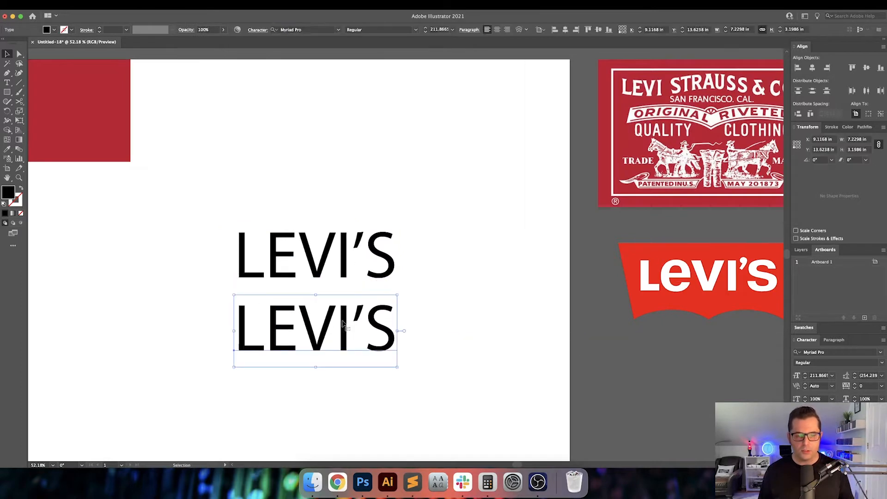
key(t)
drag(266, 326, 296, 326)
text(e)
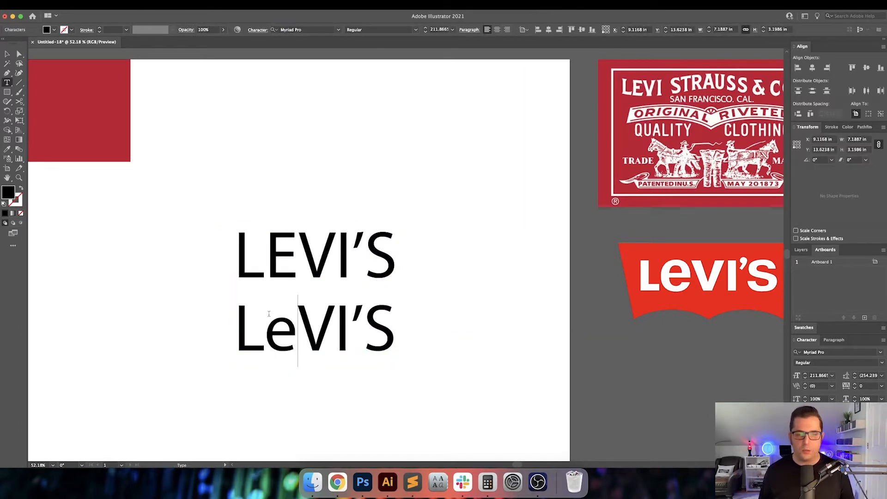
key(Escape)
click(455, 381)
Select both text lines and filter the available fonts to the Sans Serif classification
drag(455, 379, 212, 209)
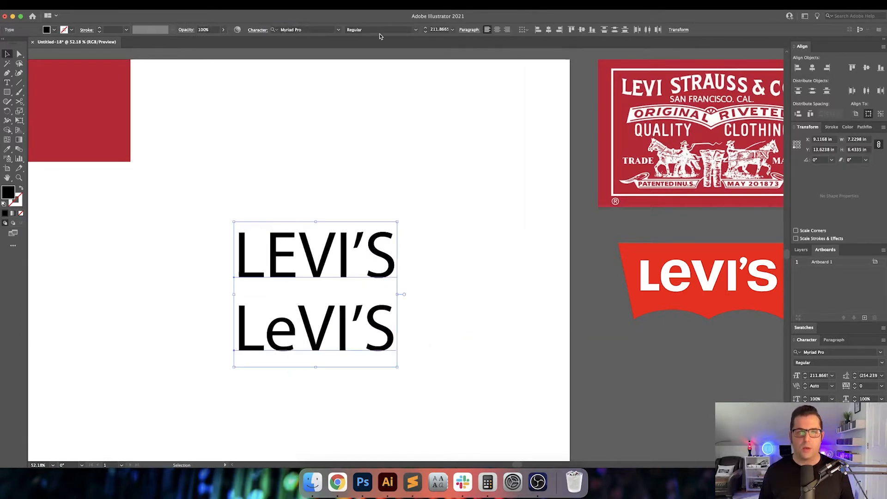
click(339, 30)
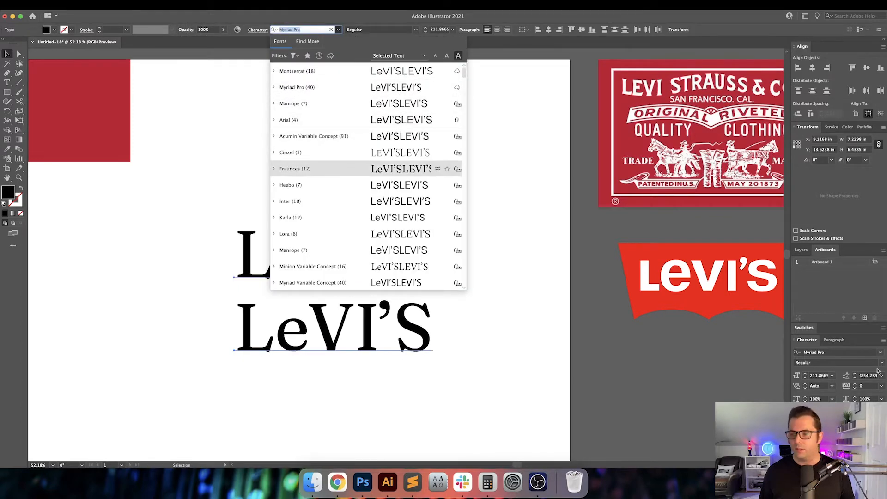
click(881, 352)
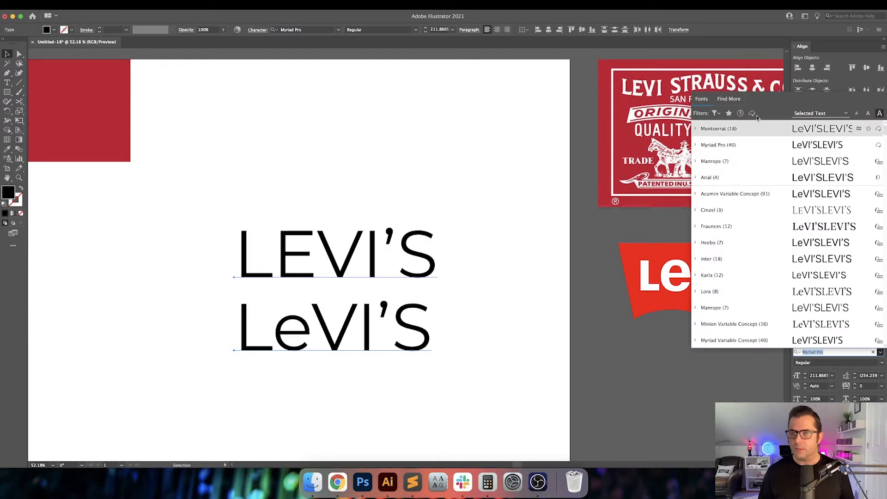
click(716, 113)
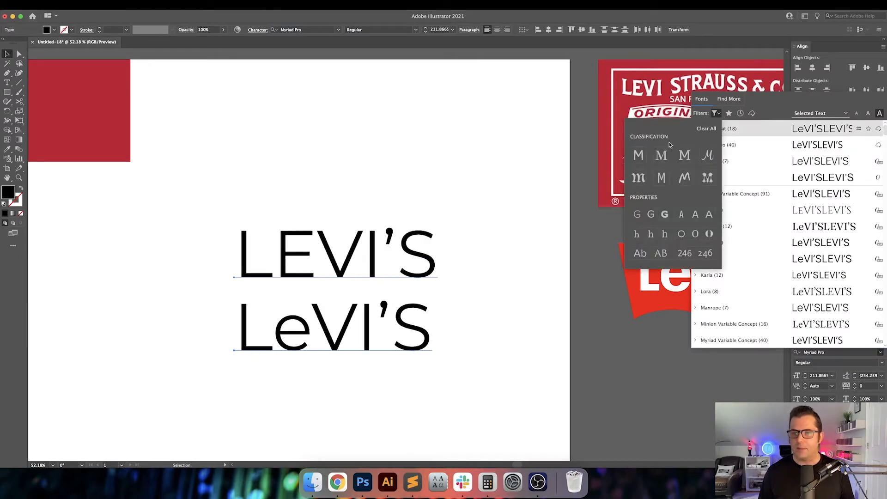
click(640, 157)
click(780, 110)
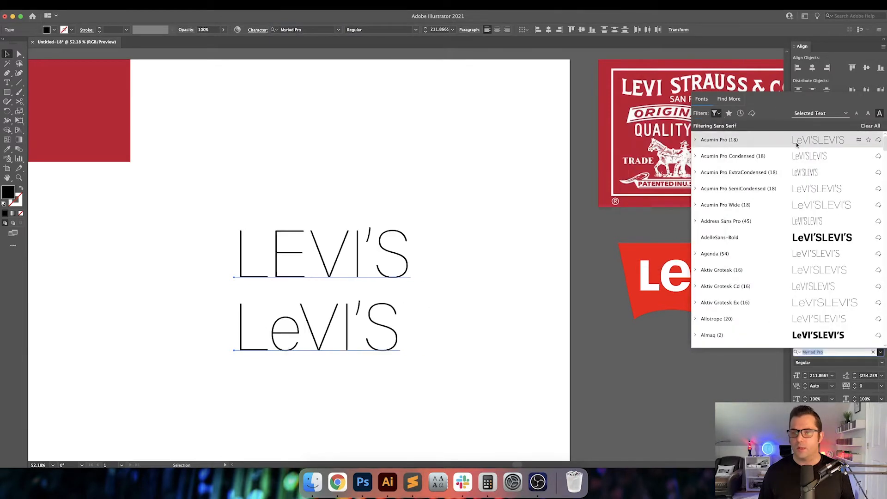
Preview the sans serif fonts one after another on both text lines, from Acumin Pro through the Avenir families
key(Down)
key(Down)
key(Down)
key(Down)
key(Down)
key(Down)
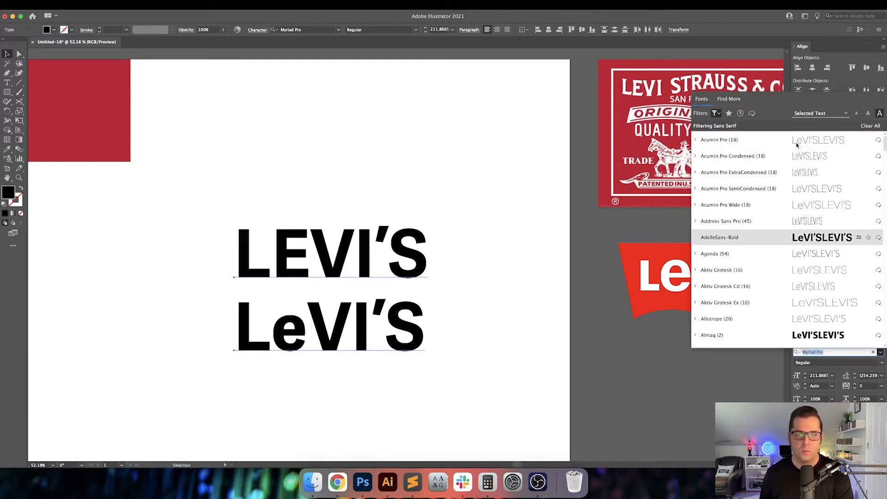
key(Down)
key(Down)
key(Down)
key(Down)
key(Down)
key(Down)
key(Down)
key(Down)
key(Down)
key(Down)
key(Down)
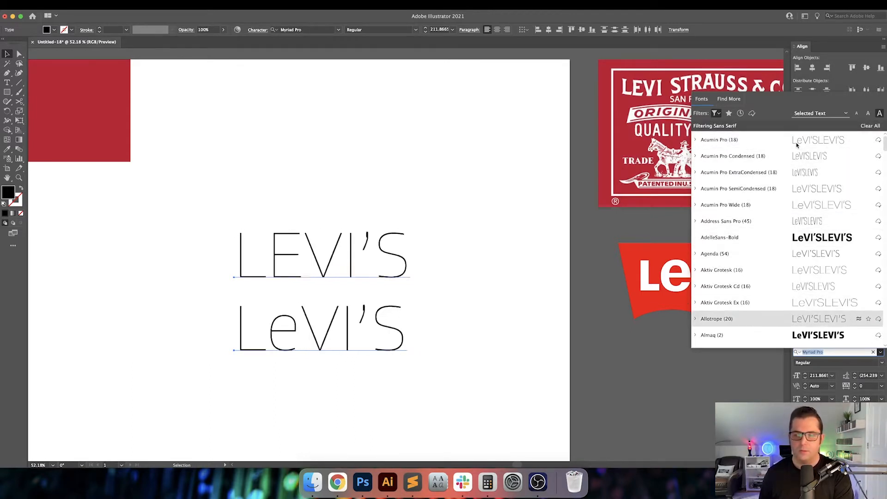
key(Down)
key(Down)
key(Down)
key(Down)
key(Down)
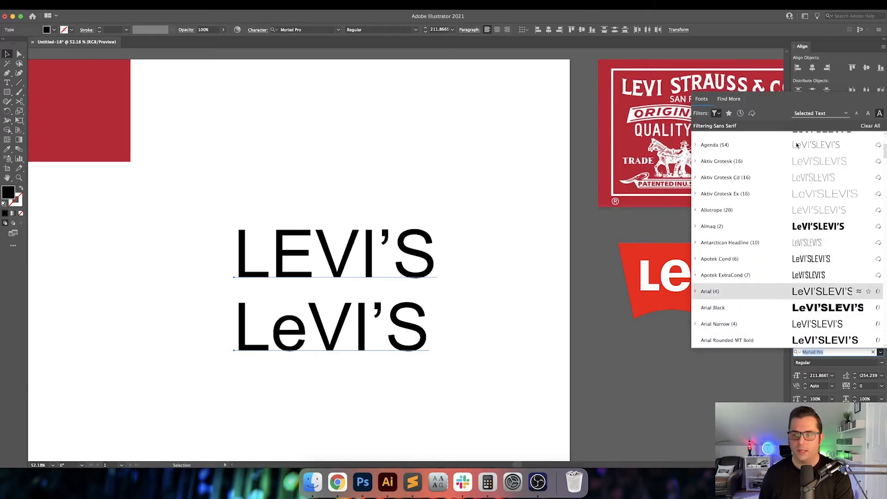
key(Down)
key(Down)
key(Down)
key(Down)
key(Down)
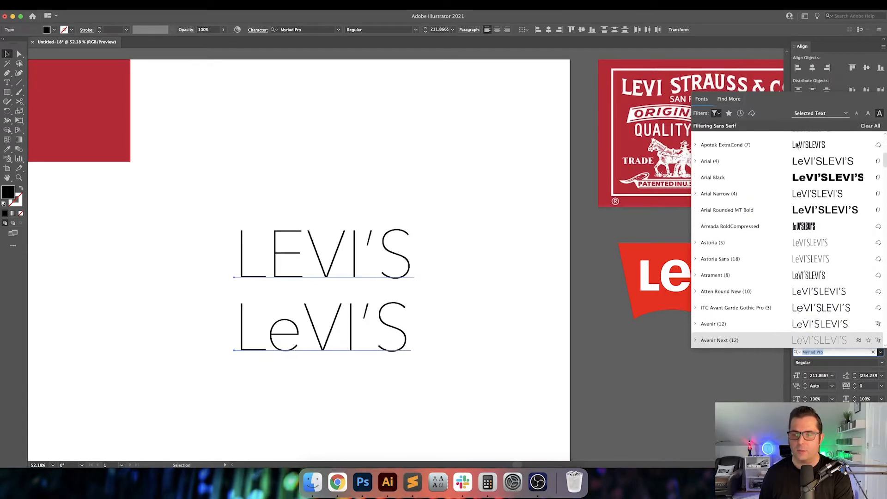
key(Up)
key(Down)
key(Up)
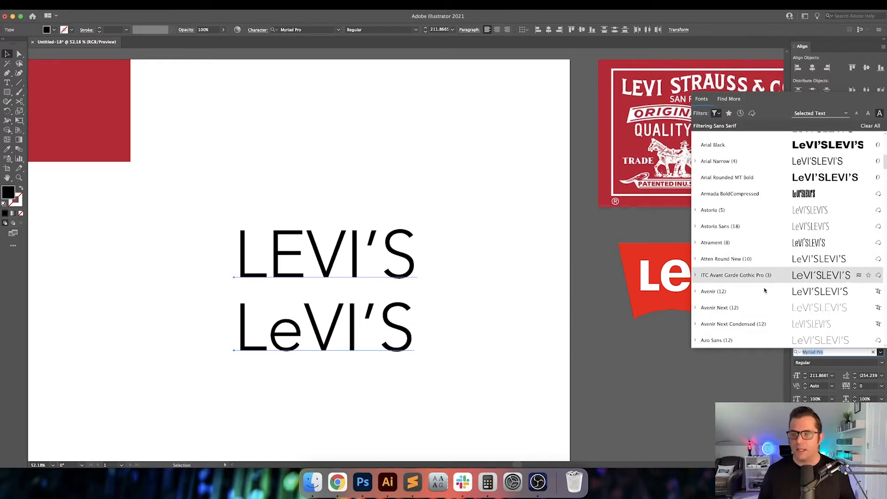
Set both text lines in Avenir Heavy and deselect them
click(696, 292)
scroll(728, 294, down, 5)
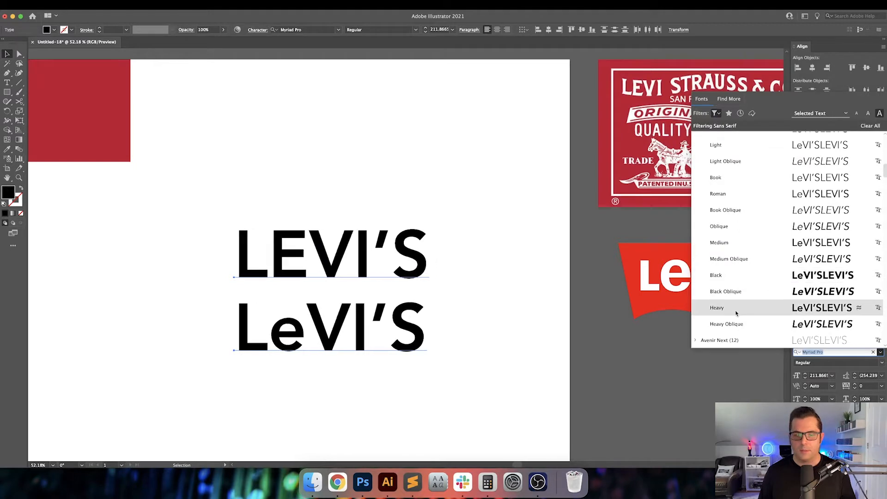
click(737, 314)
click(540, 317)
scroll(519, 305, down, 1)
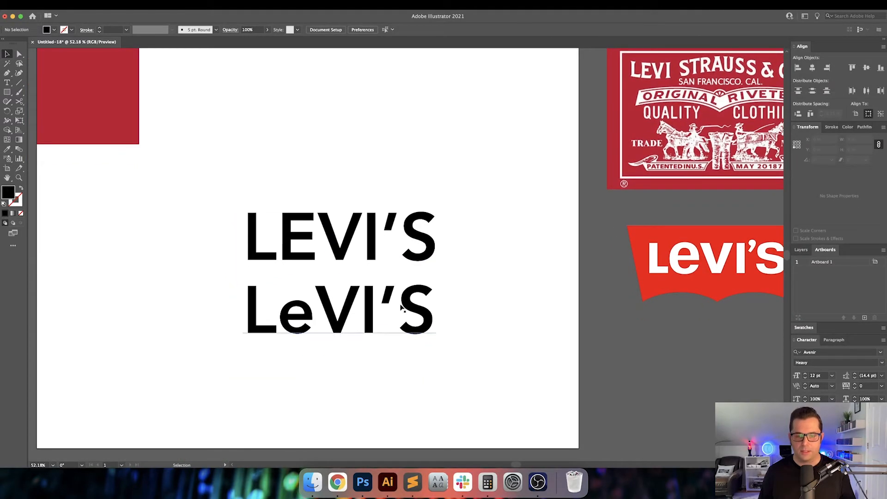
Change both wordmark text lines to the Avenir Black weight and deselect them
drag(470, 326, 298, 221)
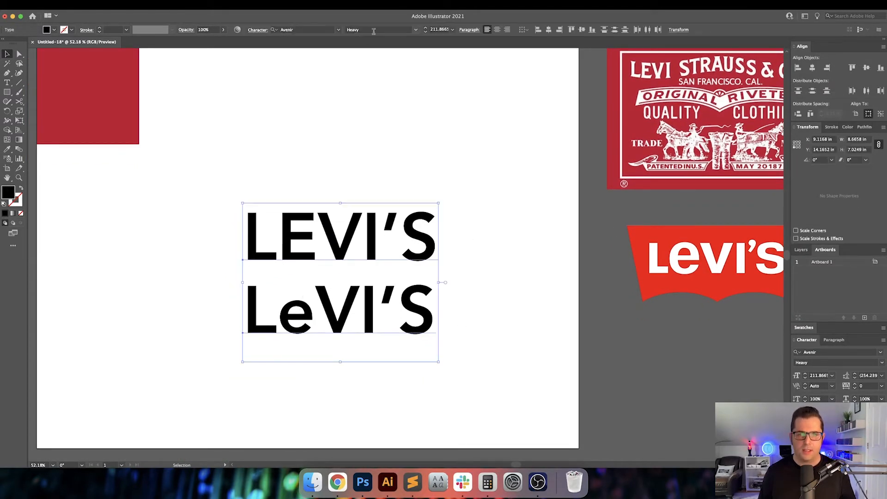
click(416, 30)
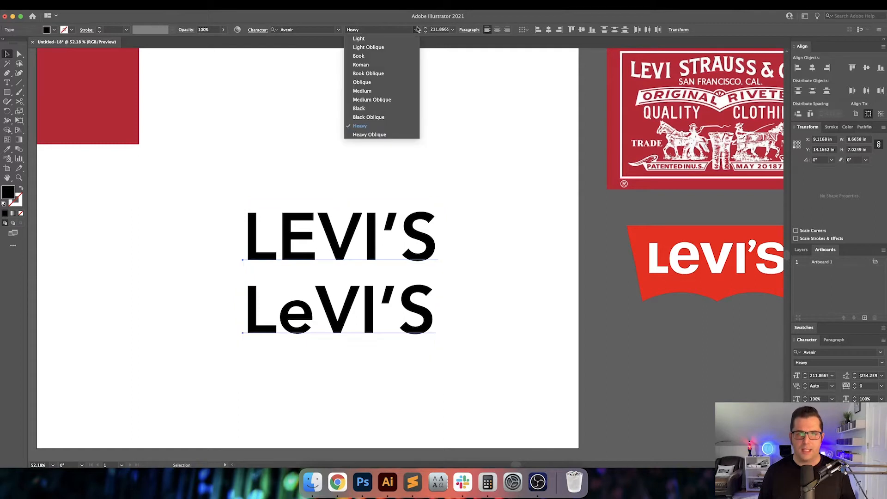
click(379, 109)
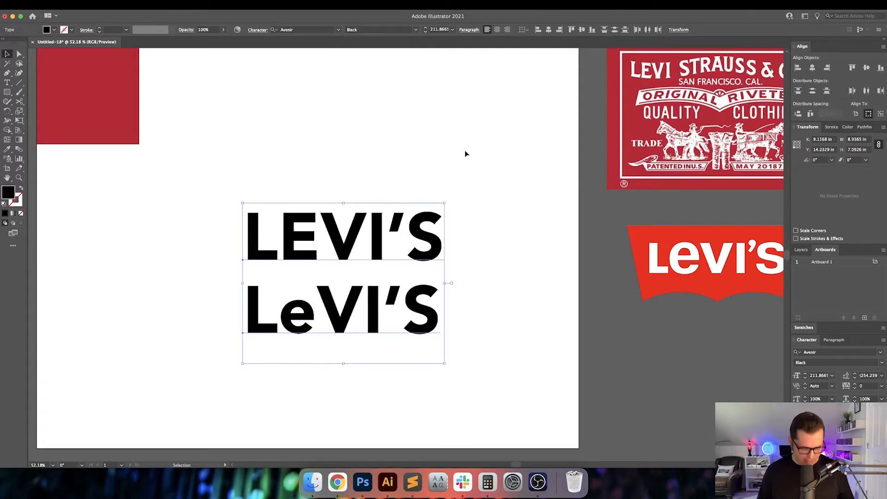
click(473, 148)
Move the LeVI'S text line away from LEVI'S, further down and slightly to the left
scroll(472, 148, down, 3)
drag(354, 270, 491, 364)
click(369, 171)
drag(368, 175, 389, 193)
drag(518, 450, 323, 299)
click(485, 301)
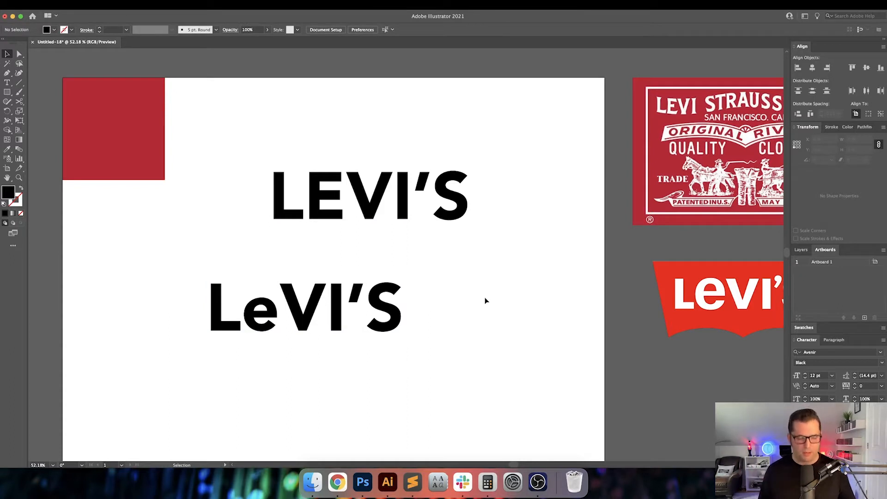
Move the LeVI'S text up and to the left, and place a duplicate of it below the LEVI'S line
key(t)
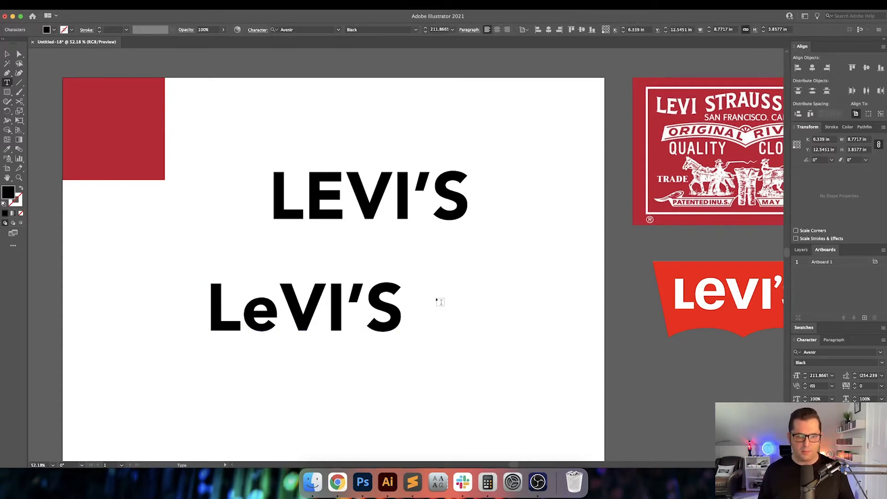
key(v)
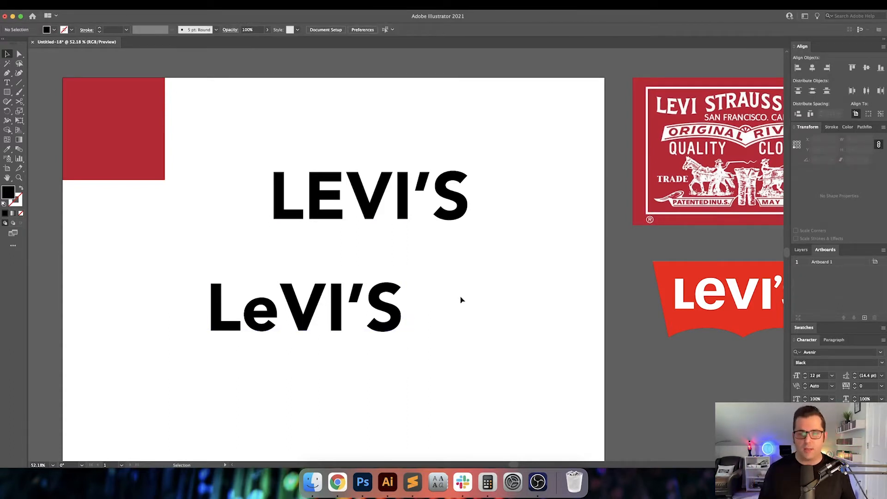
scroll(461, 299, right, 3)
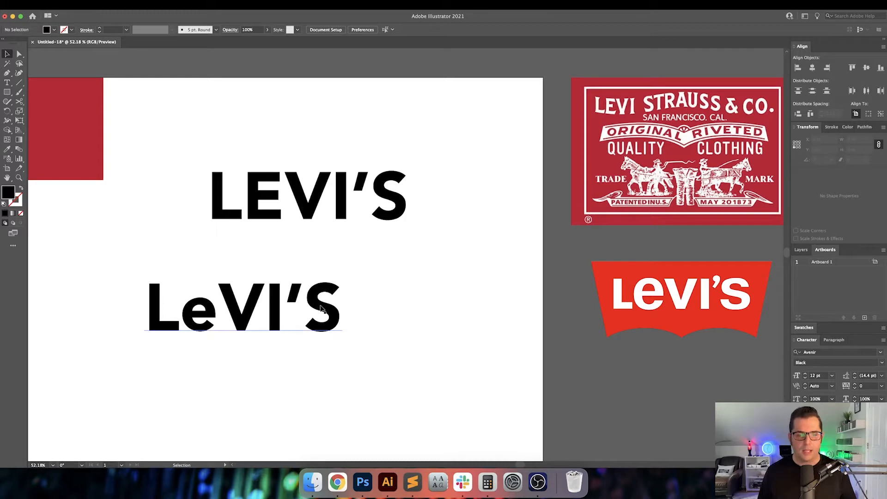
mouse_move(322, 308)
mouse_down()
mouse_move(376, 309)
mouse_move(331, 309)
mouse_up()
click(444, 304)
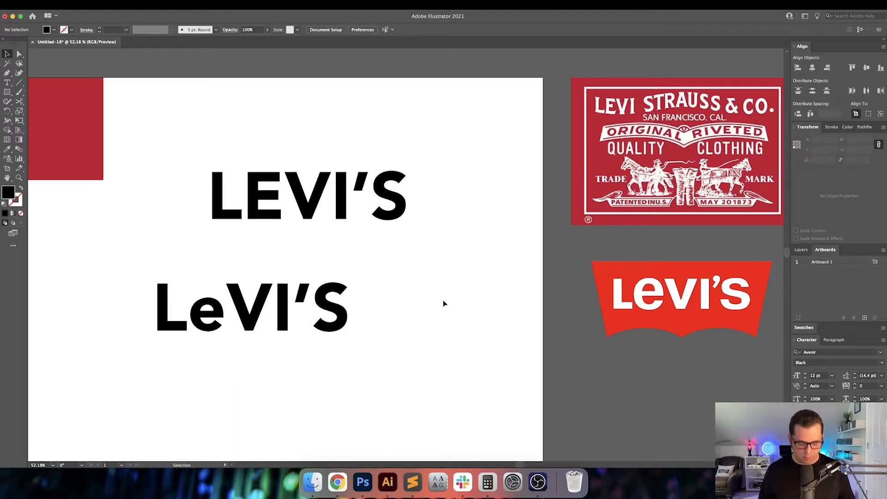
drag(291, 320, 348, 364)
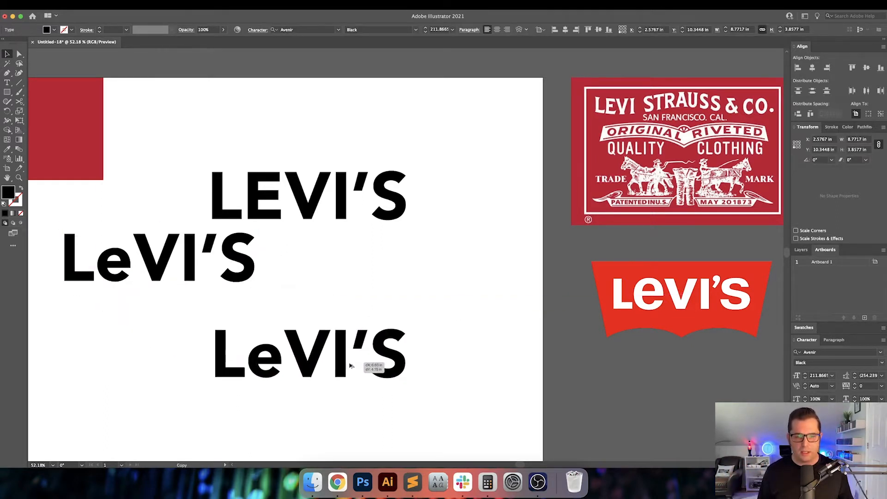
scroll(372, 263, down, 5)
scroll(372, 263, left, 3)
scroll(384, 258, up, 3)
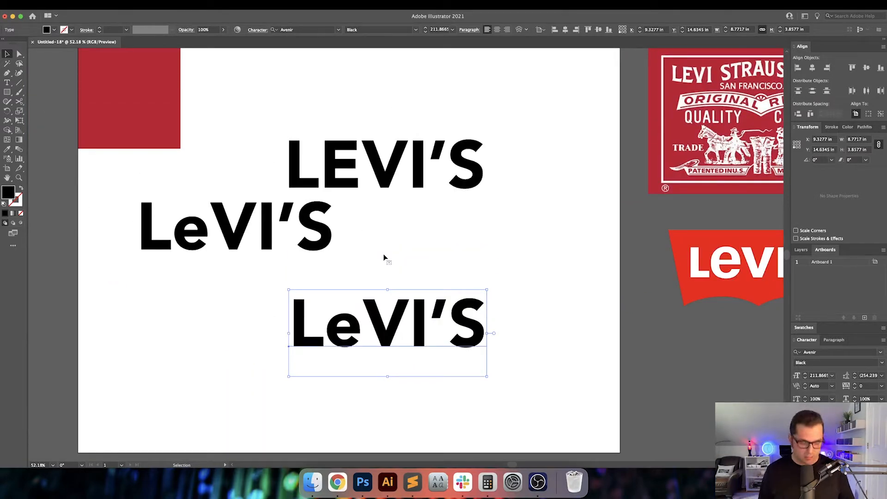
key(t)
scroll(395, 280, right, 1)
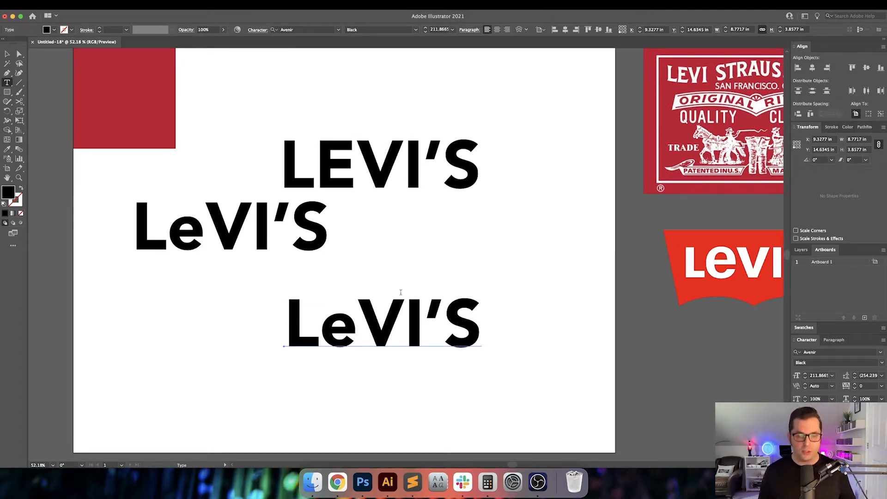
click(423, 330)
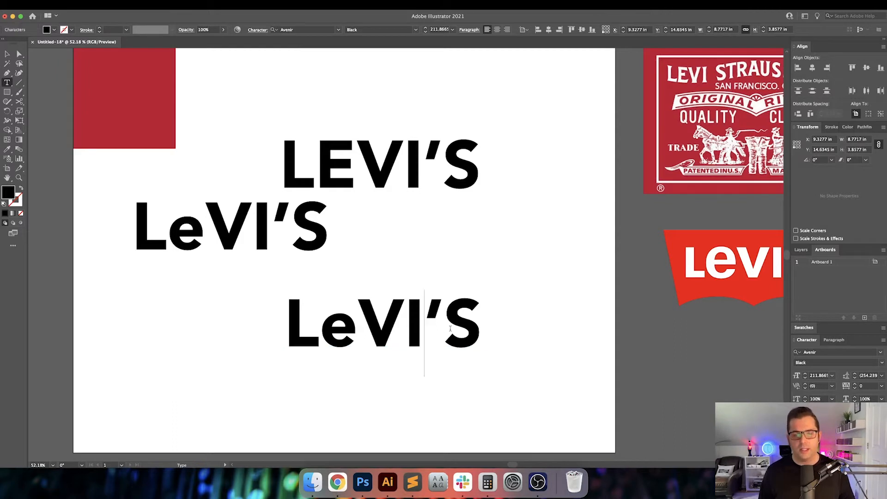
key(super+a)
scroll(451, 329, right, 3)
scroll(450, 329, left, 3)
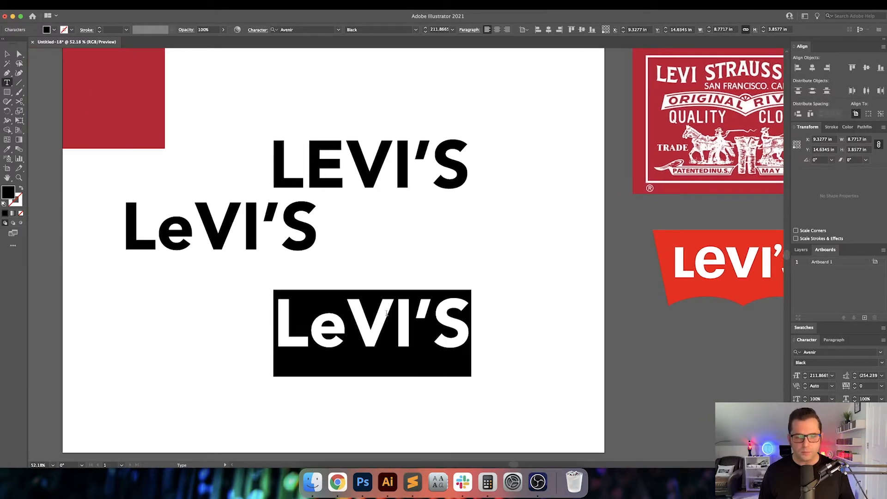
click(361, 319)
drag(348, 319, 325, 320)
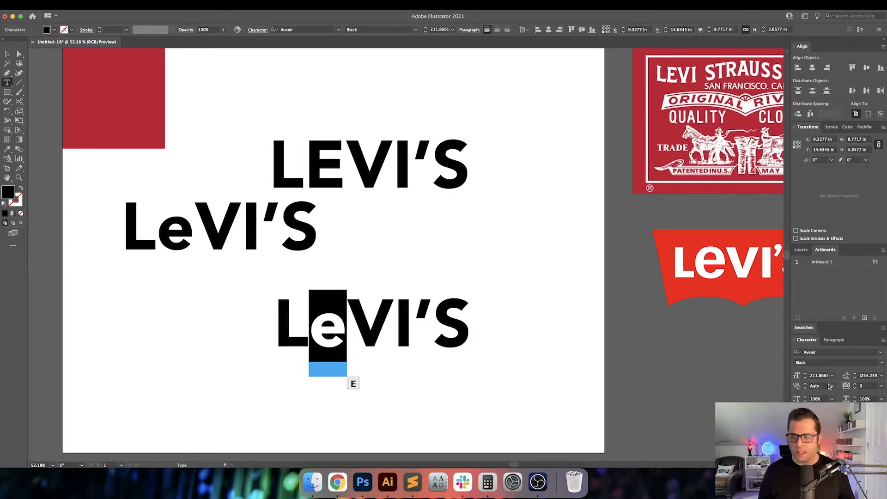
key(Escape)
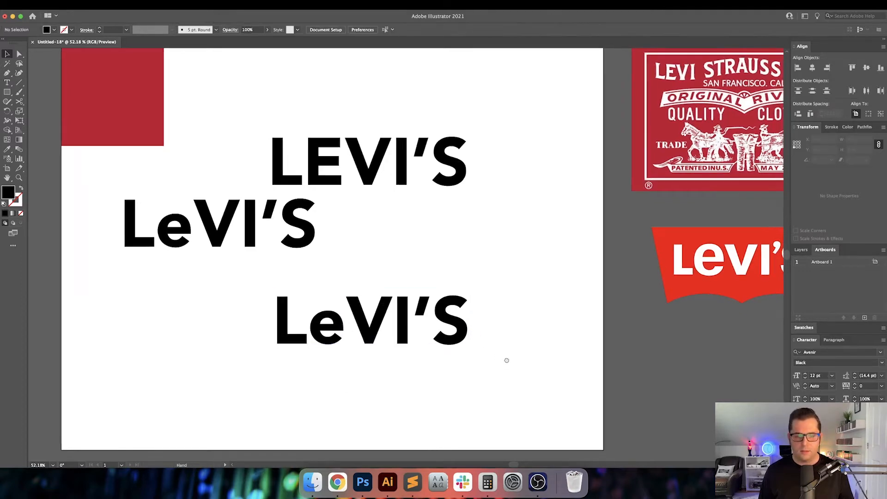
Convert the lower LeVI'S copy to outlines and deselect it
scroll(507, 359, down, 3)
key(super+shift+o)
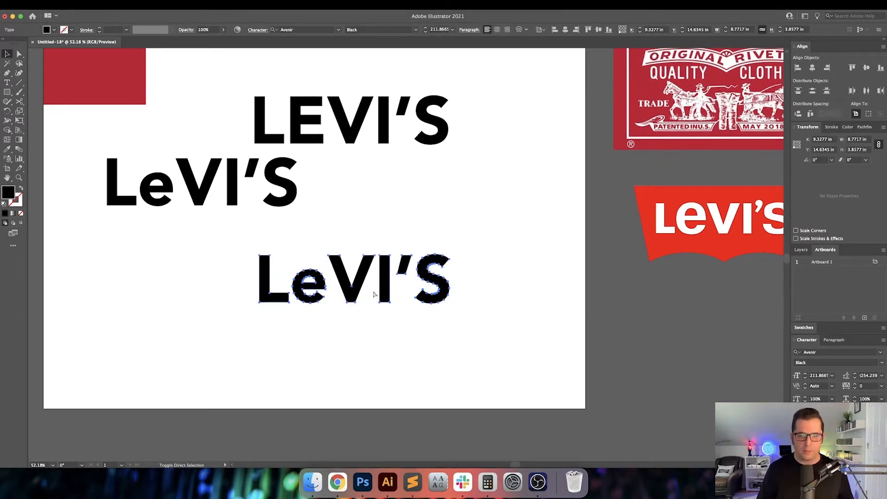
click(432, 222)
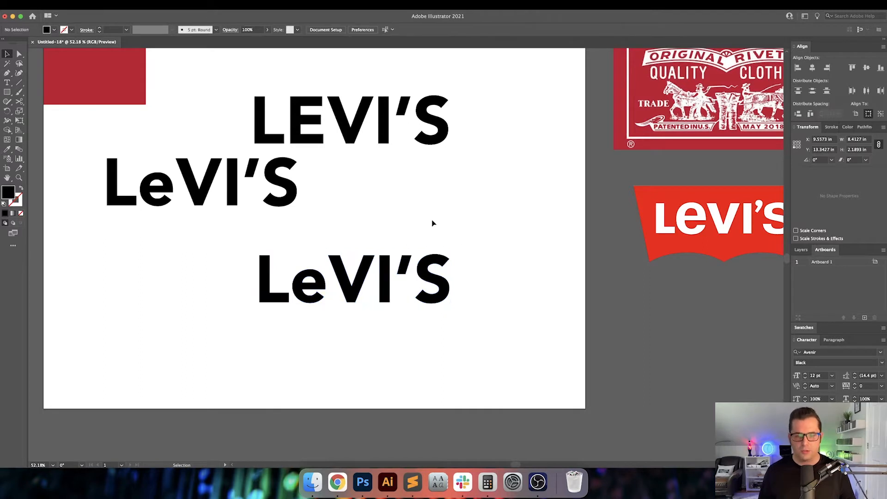
Add a separate apostrophe as new text, scale it to about 214 pt and place it above and right of the outlined wordmark
key(t)
click(402, 223)
key(BackSpace)
key(Escape)
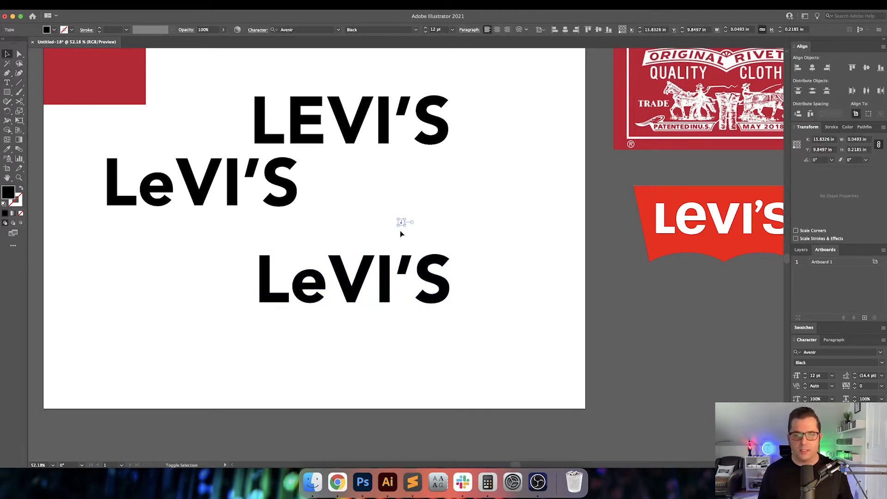
drag(408, 228, 416, 278)
drag(407, 198, 476, 198)
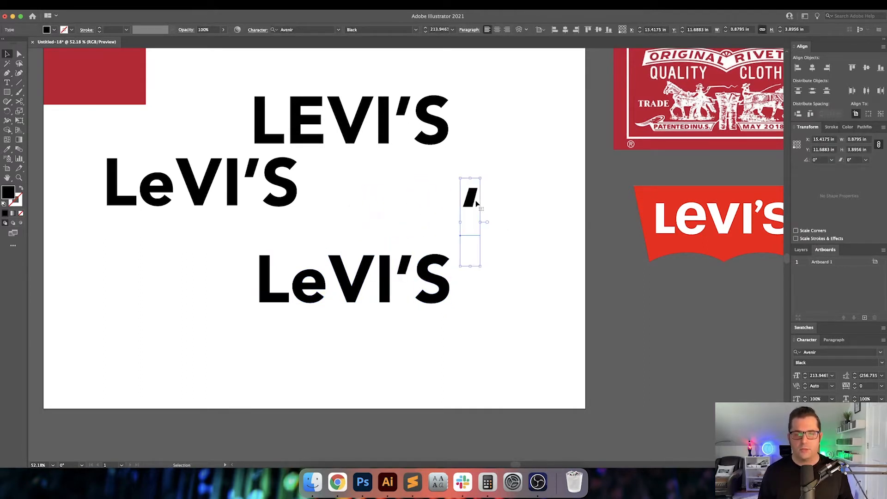
Set the separate apostrophe in Arial Black, and convert it to outlines rotated 180°
click(874, 350)
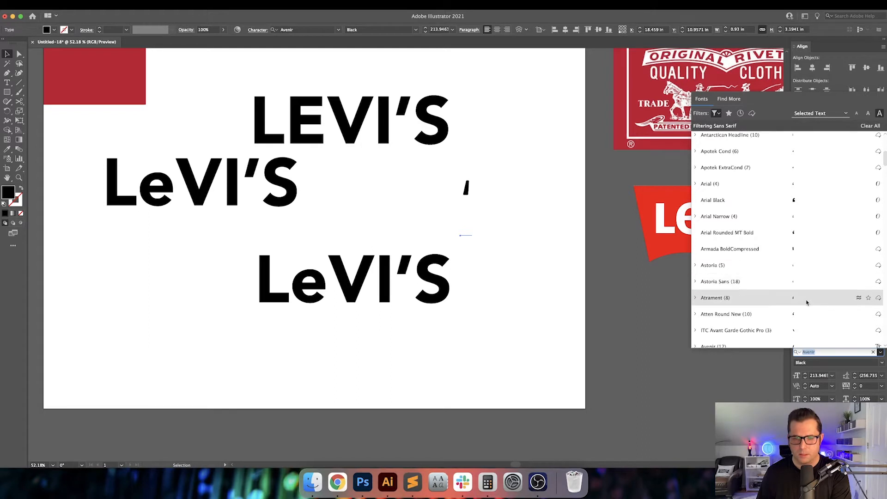
click(795, 200)
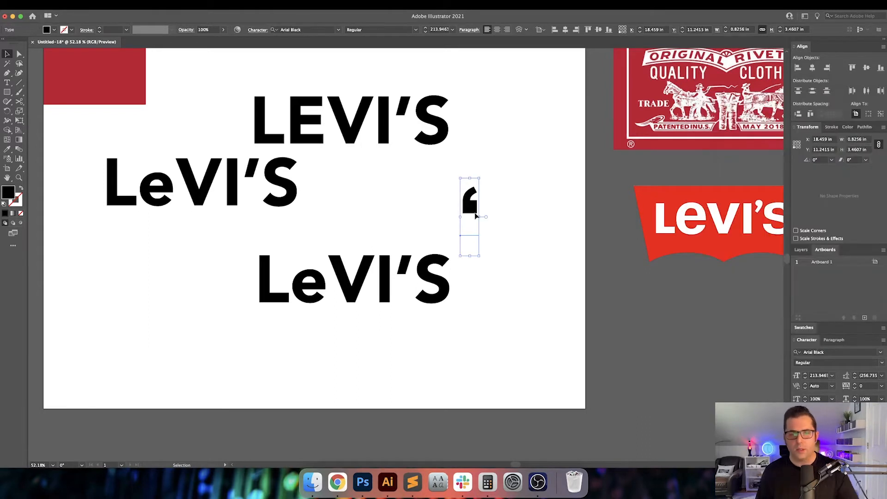
click(520, 219)
drag(518, 205, 423, 220)
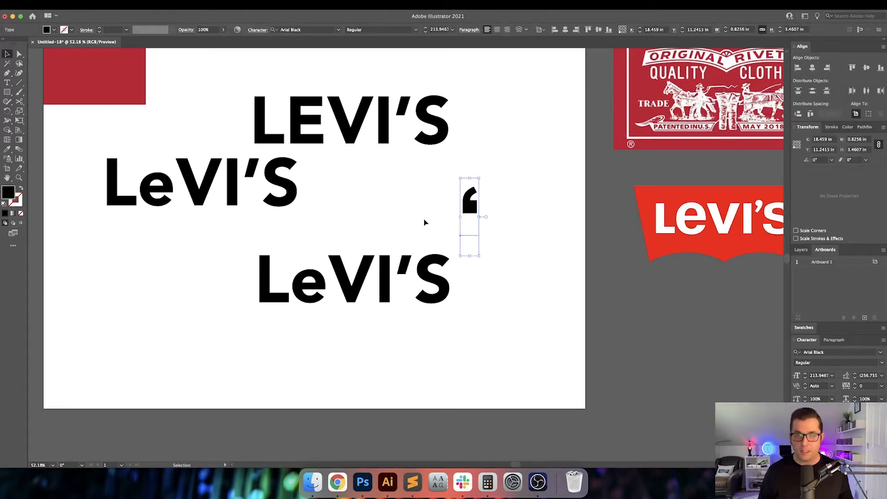
key(shift+super+o)
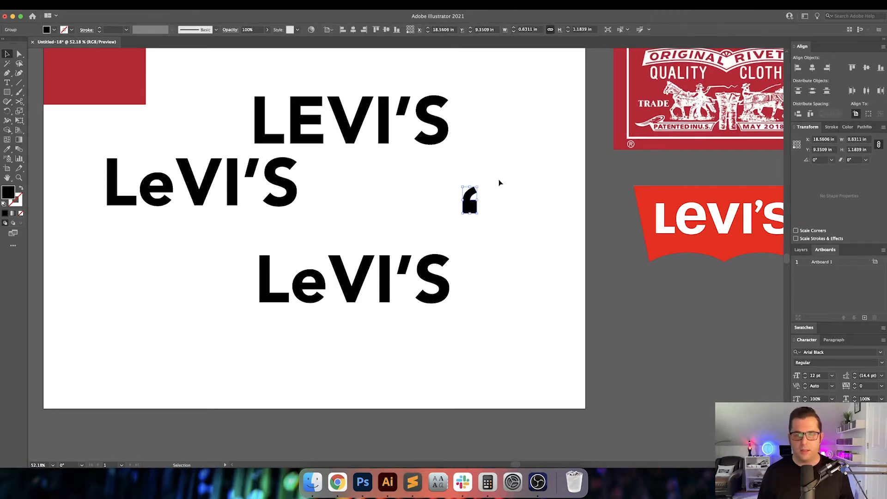
drag(457, 229, 524, 240)
Delete the original slanted apostrophe from the outlined LeVI'S wordmark
click(406, 264)
key(Delete)
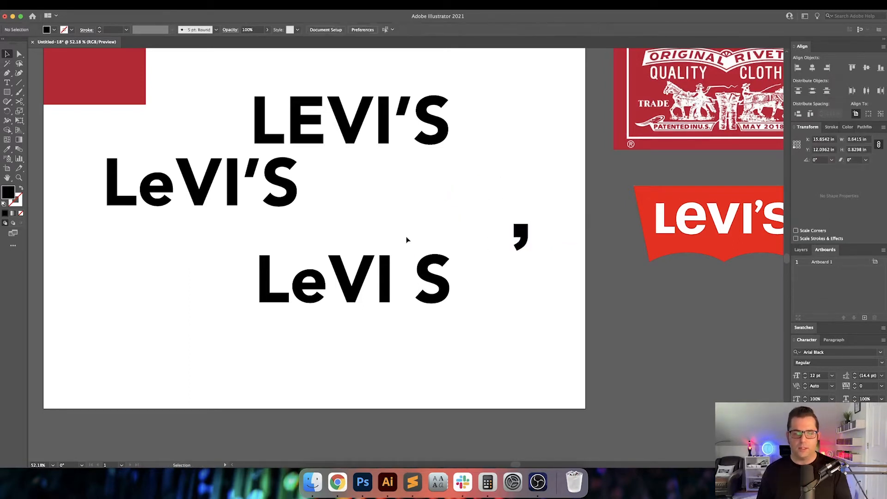
scroll(416, 240, down, 1)
drag(242, 246, 206, 297)
drag(194, 238, 432, 278)
click(417, 311)
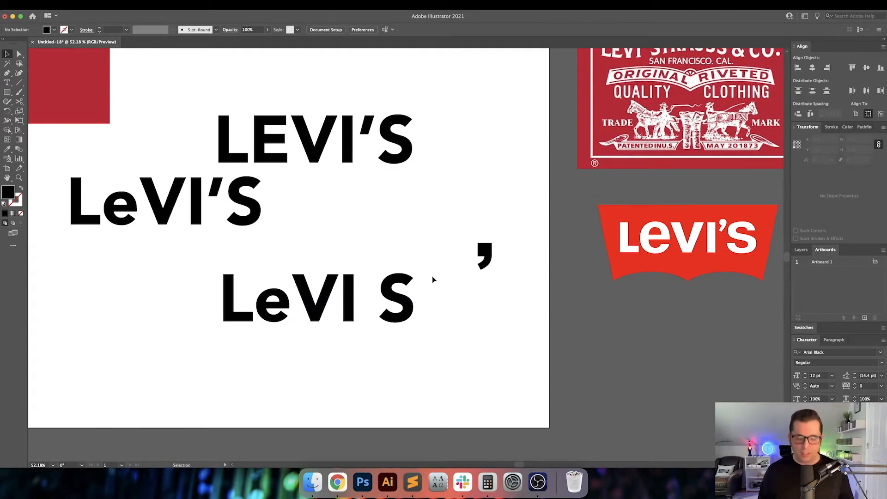
scroll(434, 279, left, 2)
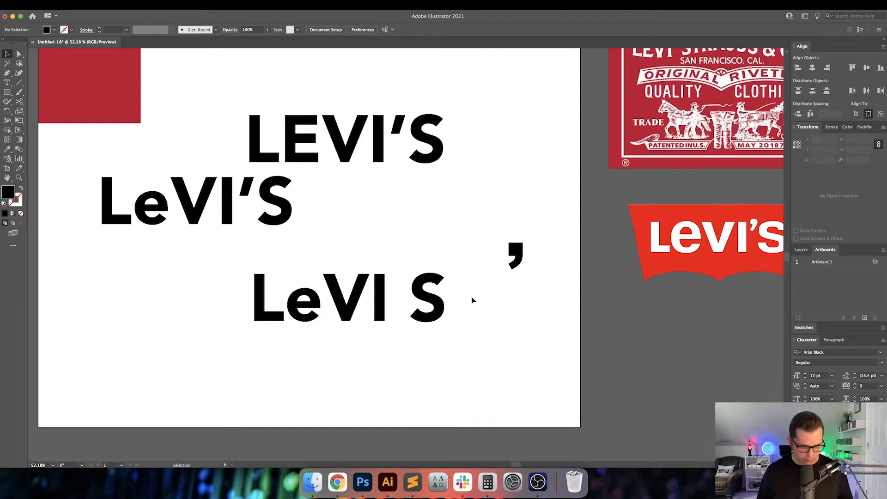
scroll(475, 308, right, 1)
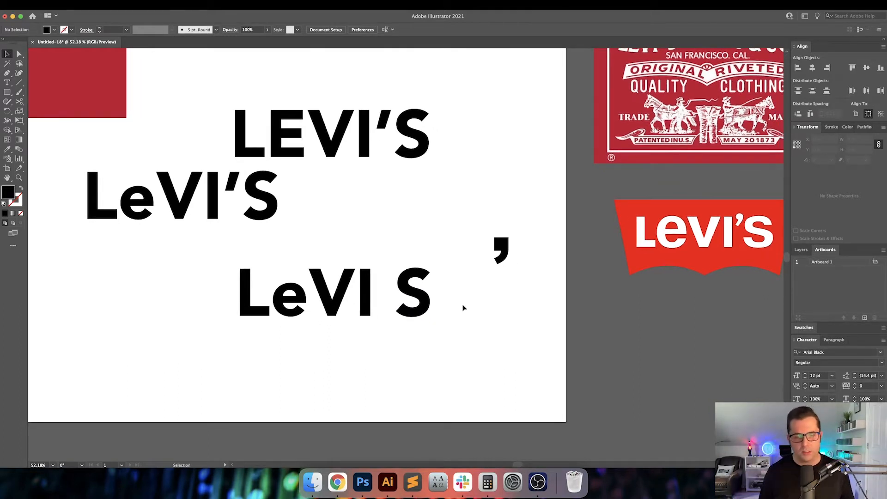
Spread the outlined letters apart by moving the S down to the right and shifting the V and I to the right
drag(424, 300, 543, 349)
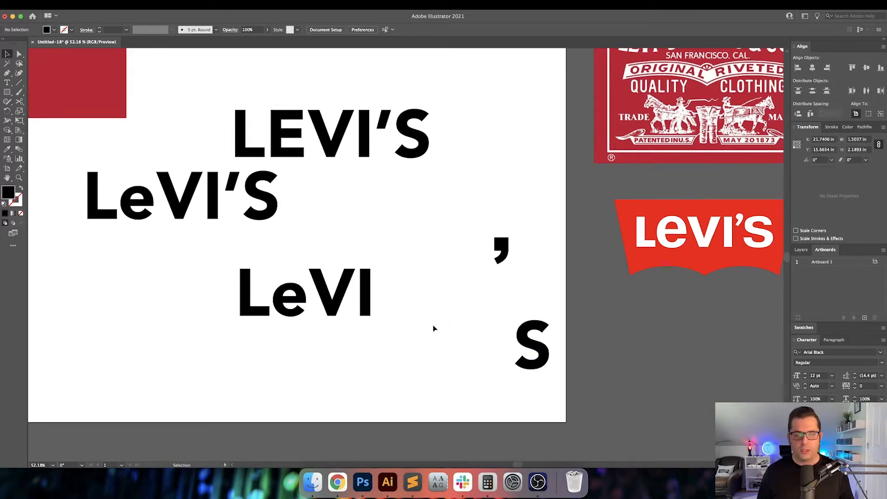
scroll(434, 327, left, 1)
drag(360, 295, 439, 298)
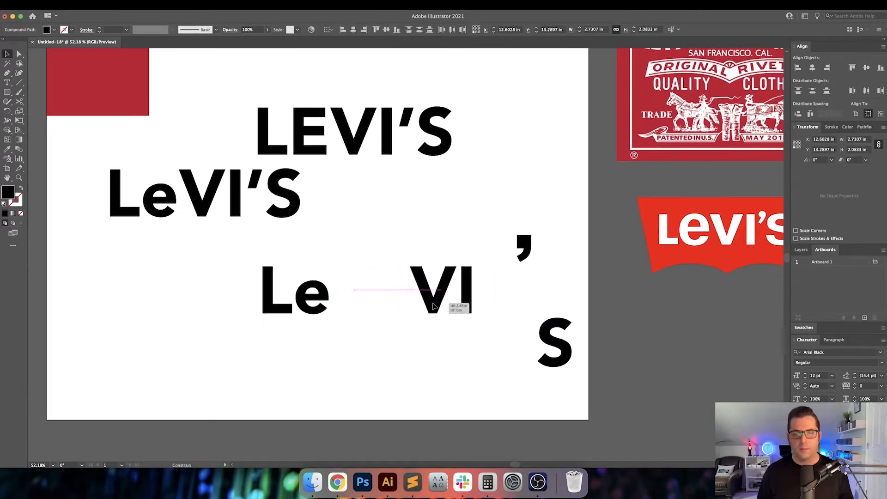
click(356, 259)
drag(316, 298, 316, 298)
drag(364, 289, 351, 297)
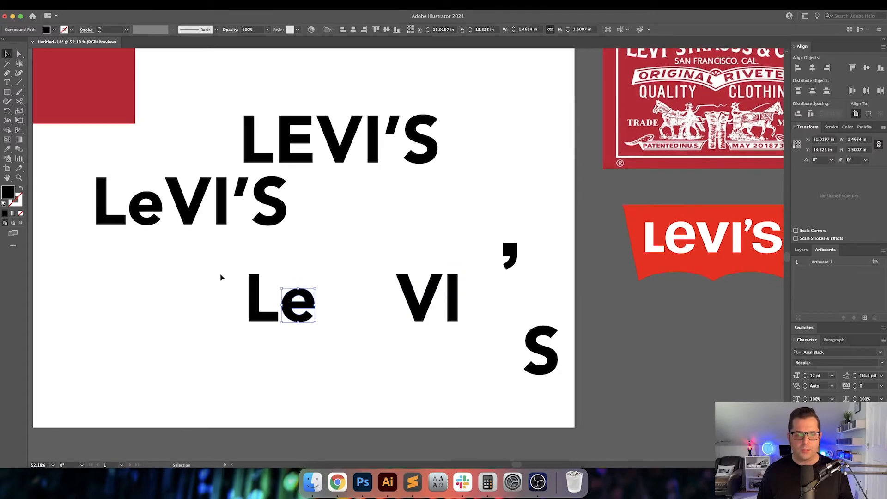
Select the outlined L and e together and show the document grid
drag(221, 275, 336, 327)
key(super+apostrophe)
key(v)
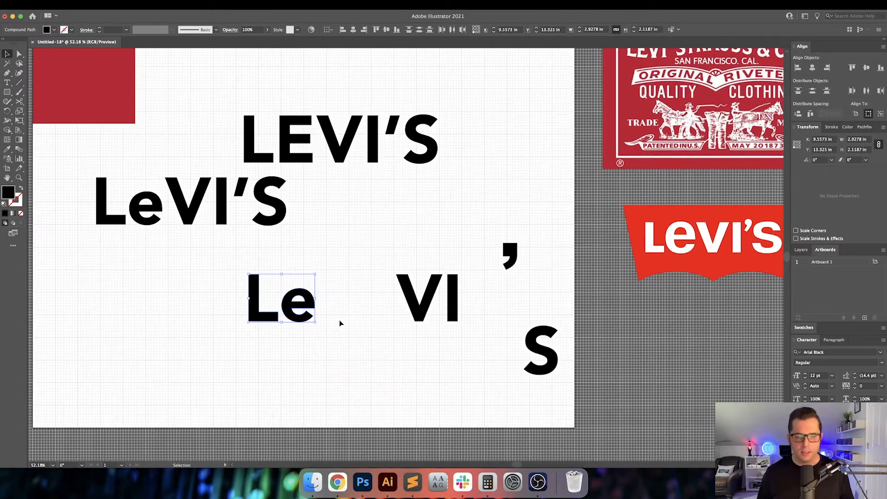
key(super+1)
scroll(412, 314, right, 5)
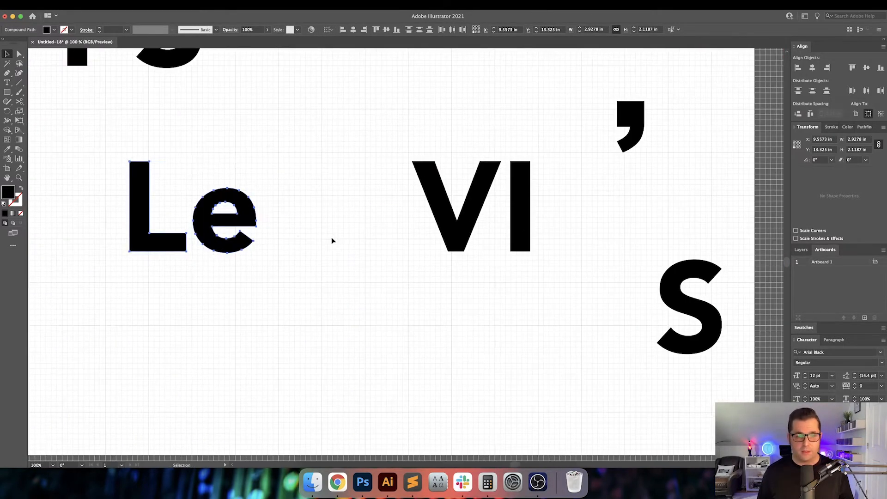
scroll(332, 241, left, 5)
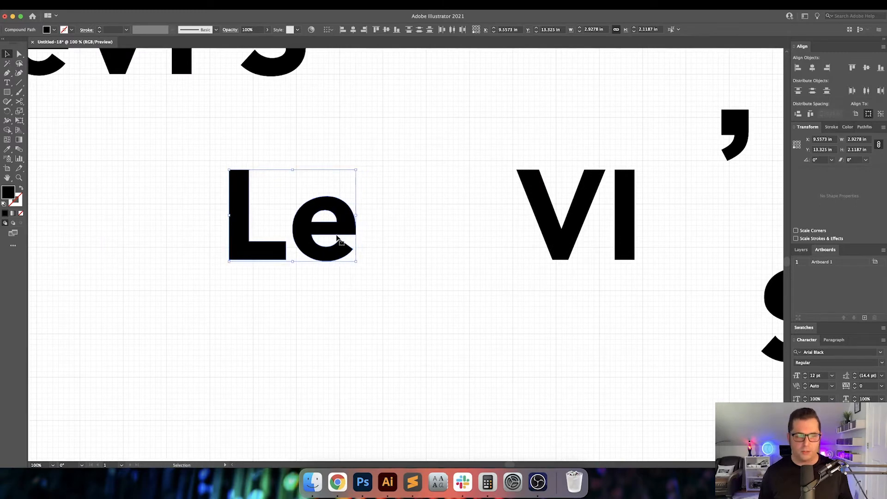
Nudge the L and e left and down until they line up with the grid at X 9 in, Y 14 in
key(Left)
key(Left)
key(Left)
key(Left)
key(Left)
key(Left)
key(Left)
key(Left)
key(Left)
key(Left)
key(Left)
key(Left)
key(Left)
key(Left)
key(Left)
key(Left)
key(Left)
key(Left)
key(Left)
key(Left)
key(Down)
key(Down)
key(Down)
key(Down)
key(Down)
key(Down)
key(Down)
key(Down)
key(Down)
key(shift+Down)
key(shift+Down)
key(shift+Down)
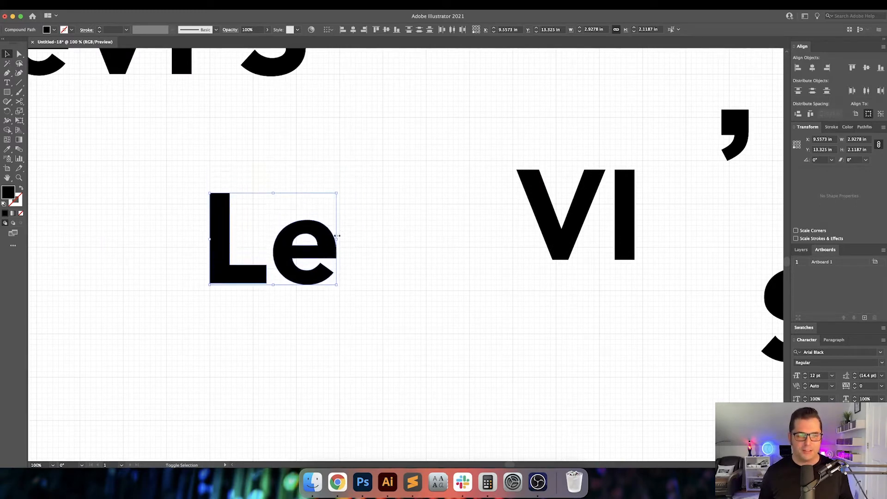
key(Down)
key(Down)
key(Up)
key(Down)
key(Up)
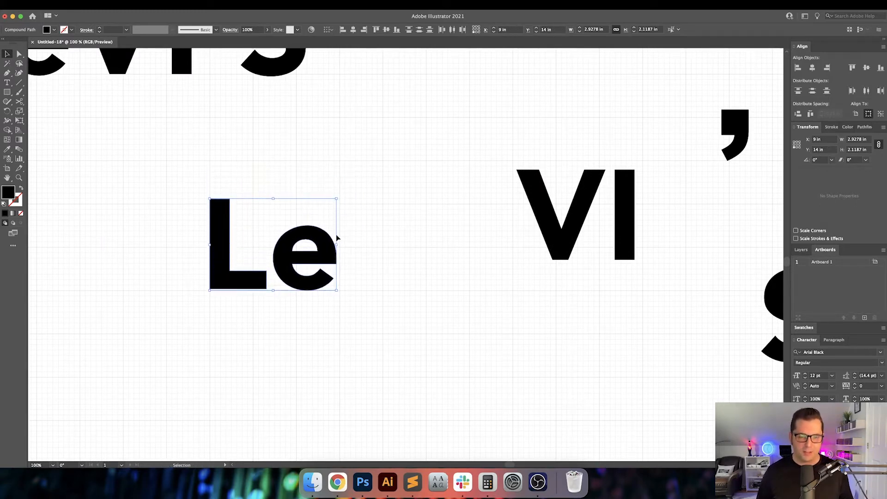
Put the L's baseline at Y 14 in and scale the letter proportionally to a height of 2 in
key(shift+super+a)
click(220, 246)
key(Down)
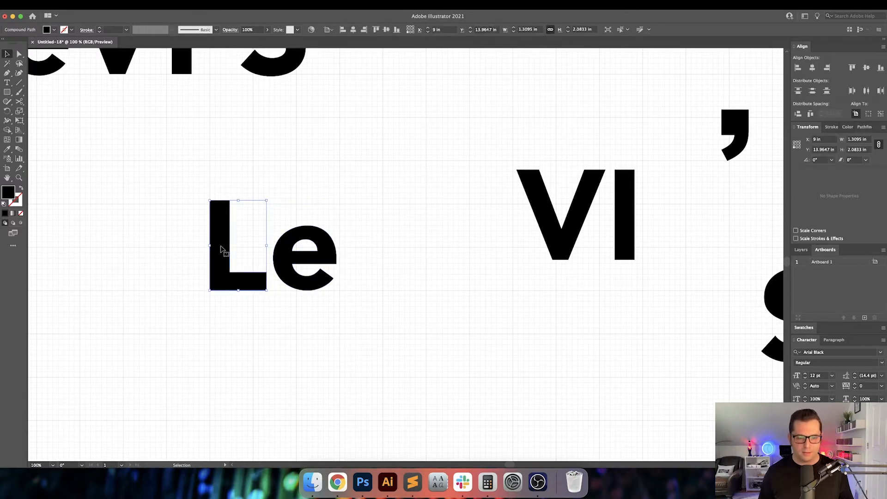
double_click(859, 149)
text(2)
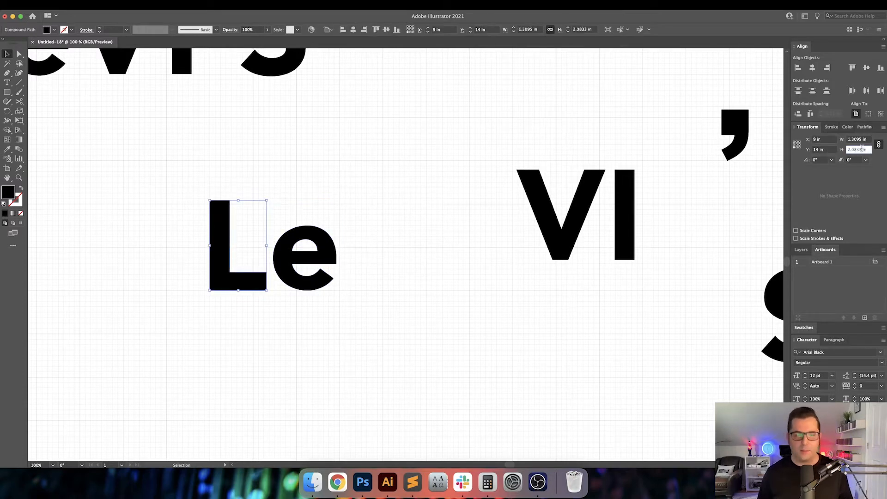
key(Return)
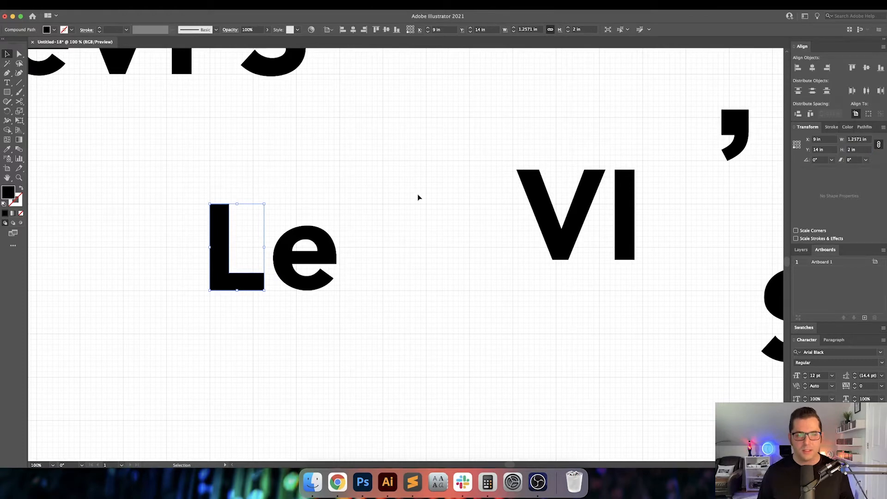
Scale the lowercase e proportionally to a height of 2 in to match the L
click(285, 285)
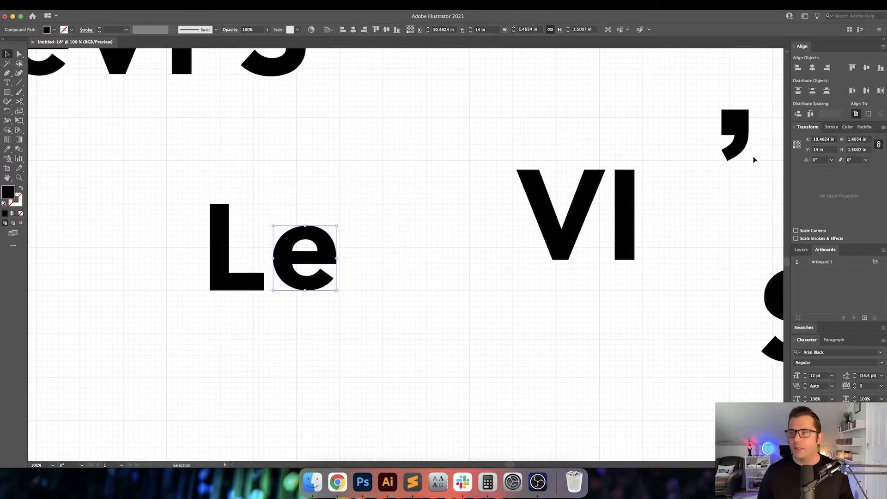
double_click(857, 149)
text(2)
key(Return)
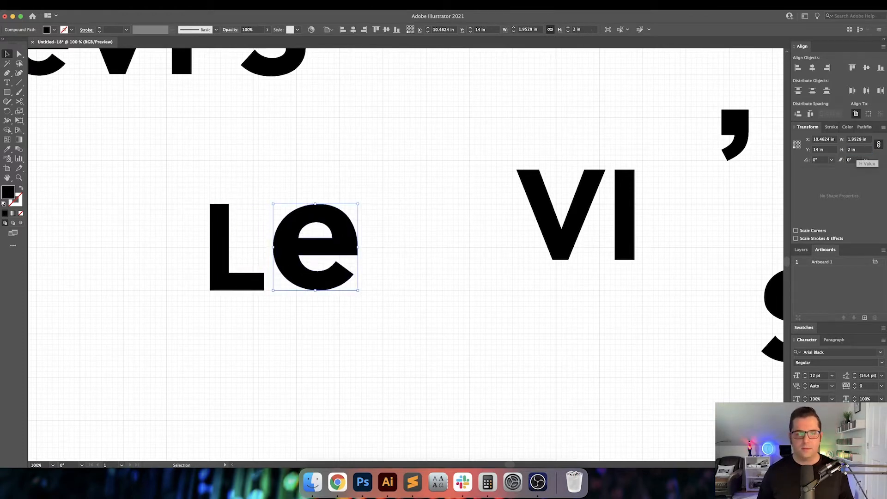
click(489, 311)
Move the V next to the e and scale it proportionally to a height of 2 in
scroll(416, 303, right, 5)
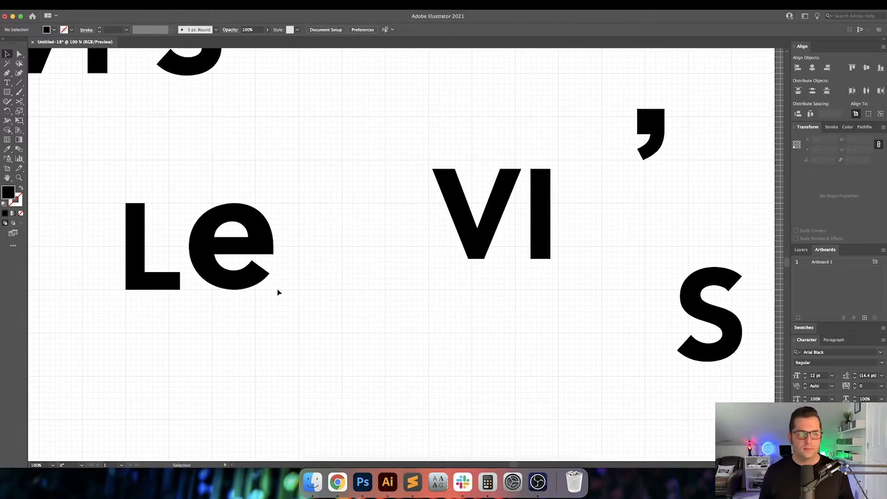
drag(480, 233, 326, 271)
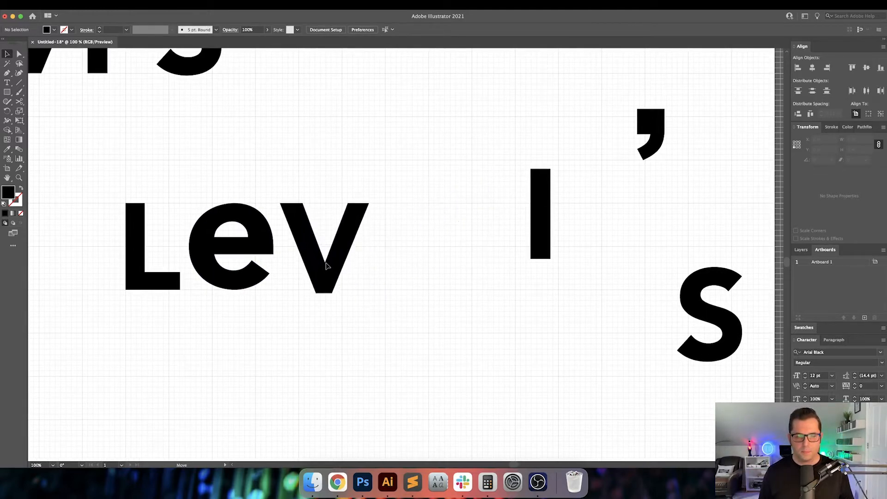
double_click(858, 149)
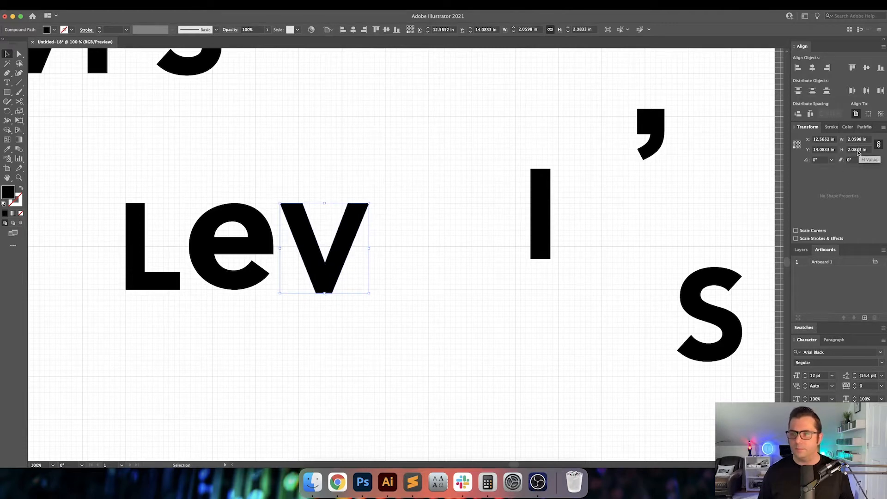
text(2)
key(Return)
Align the L, e and V by their vertical centers, using the L as the key object
drag(446, 273, 88, 176)
click(140, 266)
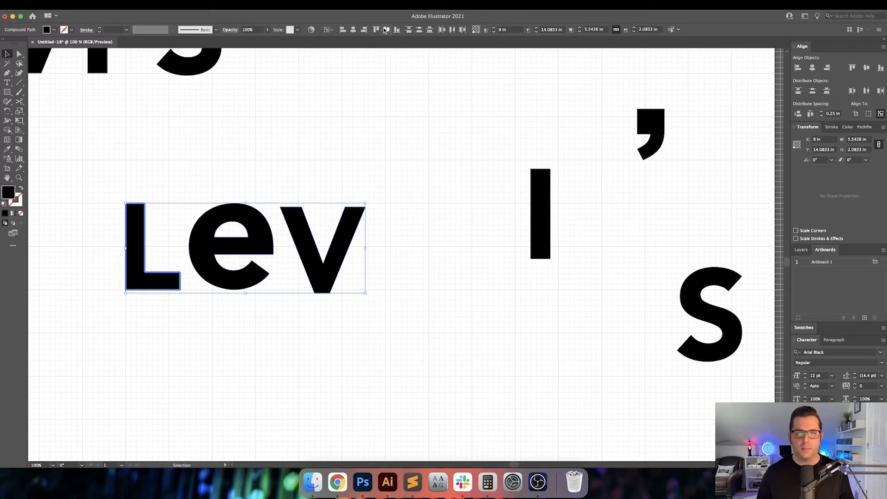
click(386, 30)
click(394, 165)
Scale the I proportionally to a height of 2 in and place it beside the V on the same baseline
click(538, 208)
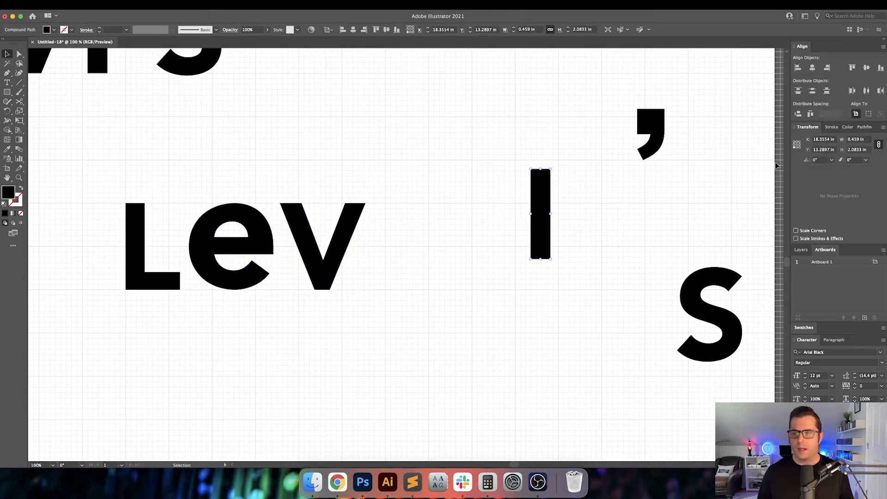
double_click(856, 148)
text(2)
key(Return)
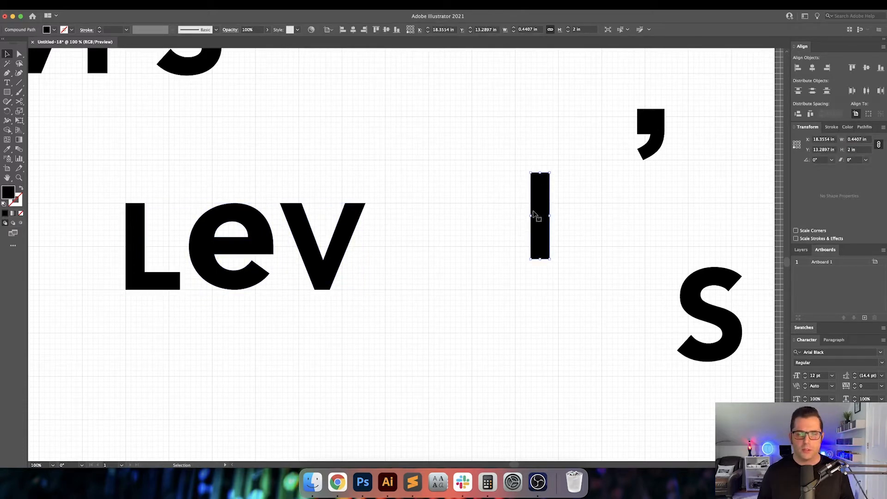
drag(535, 214, 377, 245)
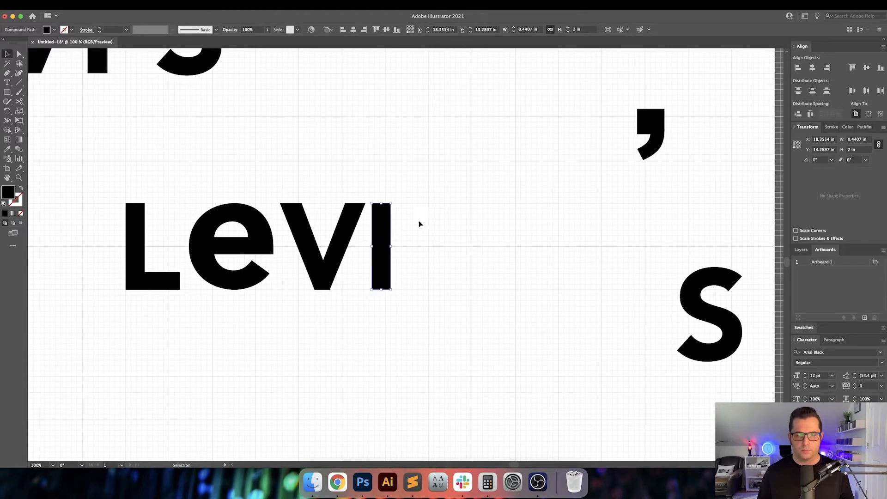
click(419, 224)
Place the apostrophe at the upper right of the I and scale it from its top-left corner to 0.875 in high
drag(664, 124, 421, 195)
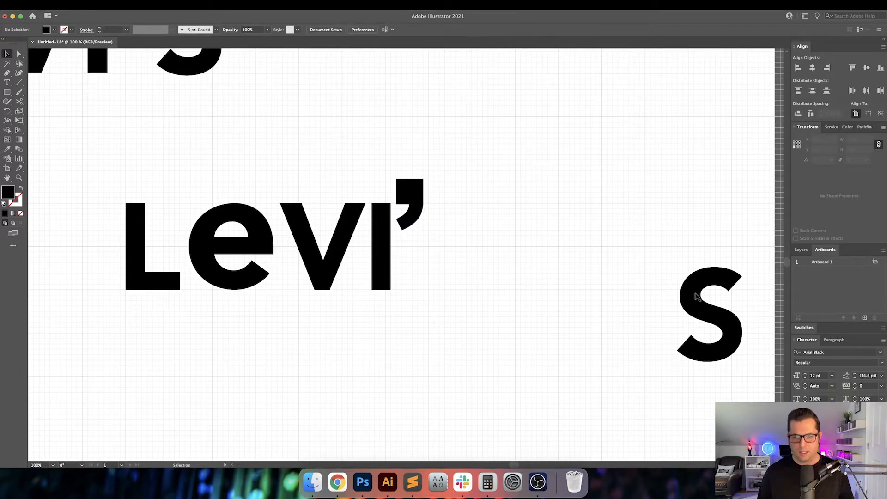
click(398, 199)
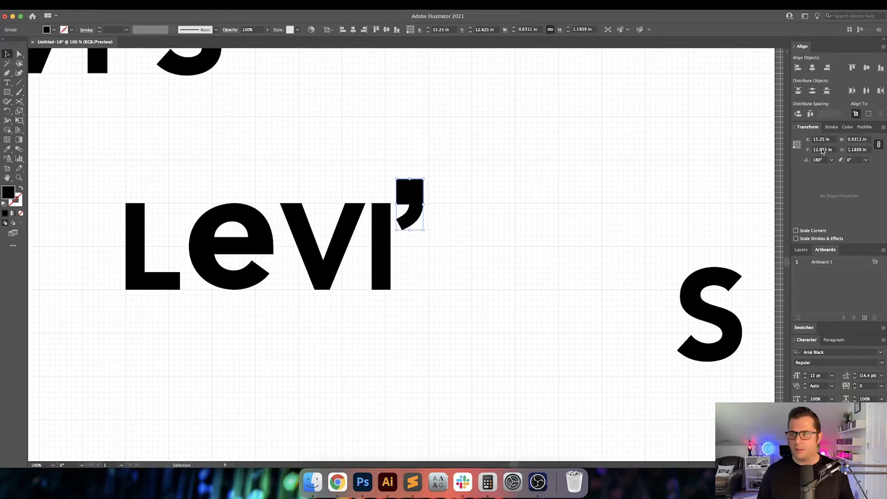
click(797, 142)
click(855, 150)
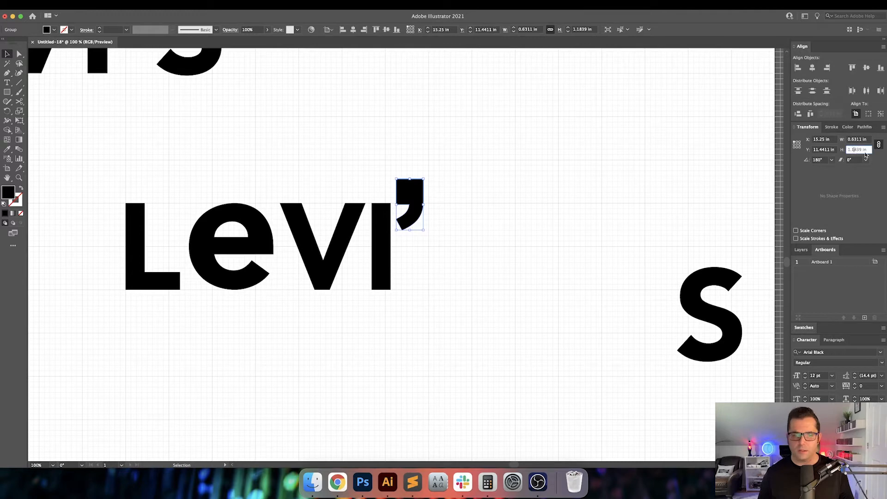
key(Down)
key(Down)
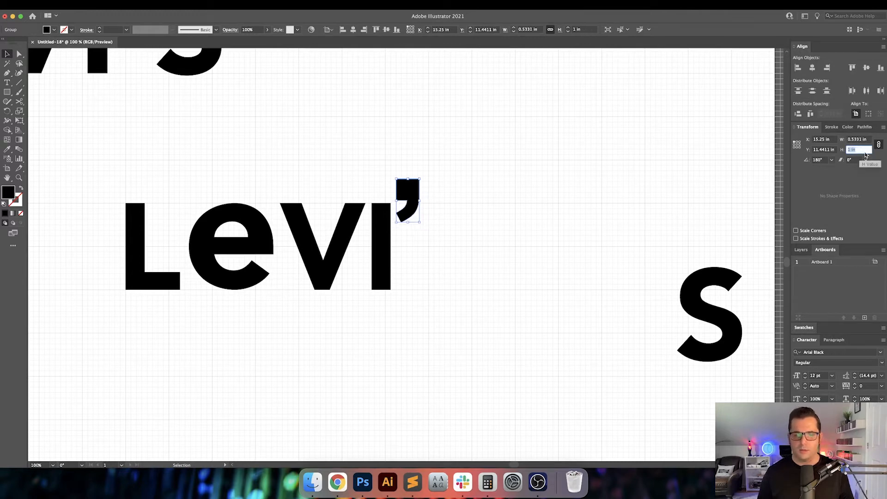
key(Down)
key(Down)
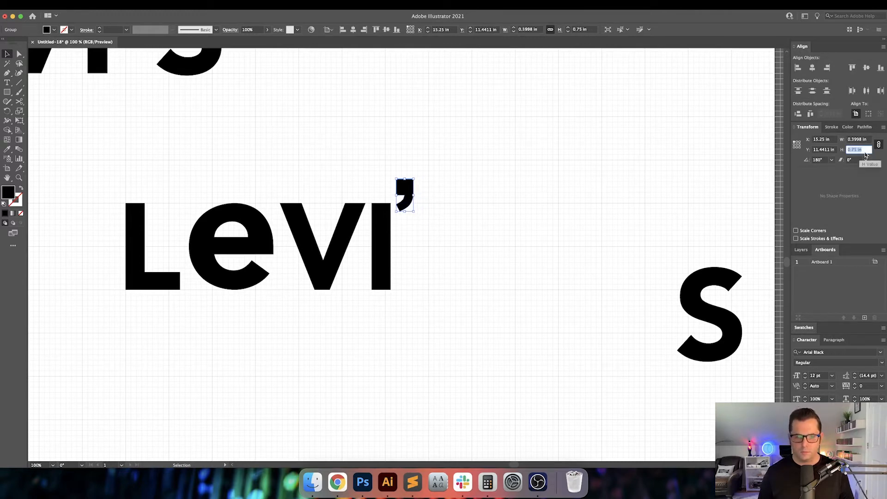
key(Up)
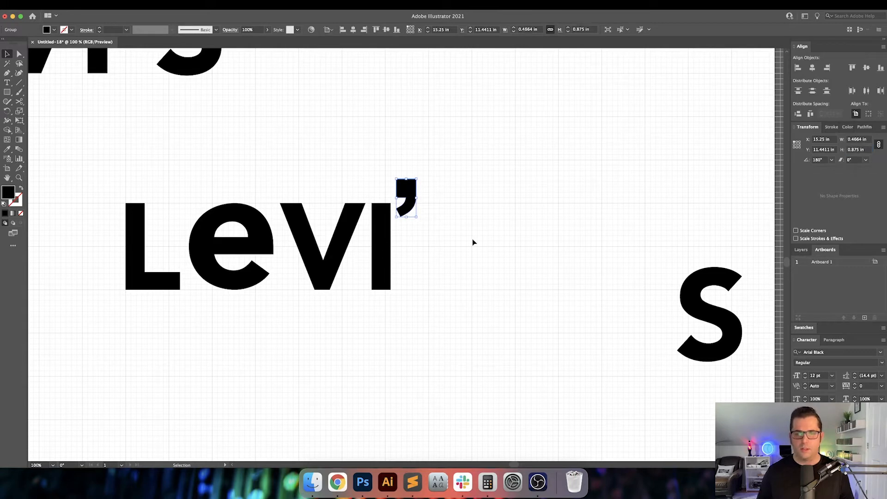
click(428, 202)
Tighten the letter spacing by nudging the e, V, I and apostrophe left toward the L
drag(210, 203, 307, 143)
key(Left)
key(Left)
key(Left)
key(Left)
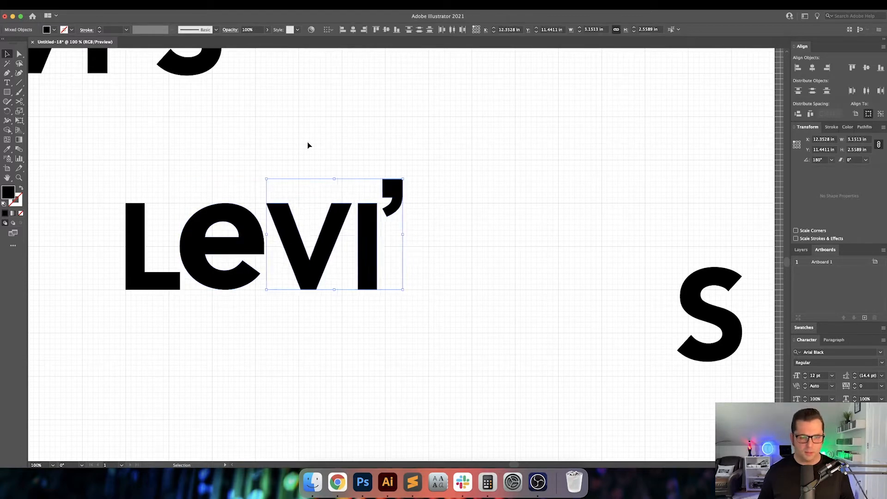
key(Right)
key(Left)
key(Right)
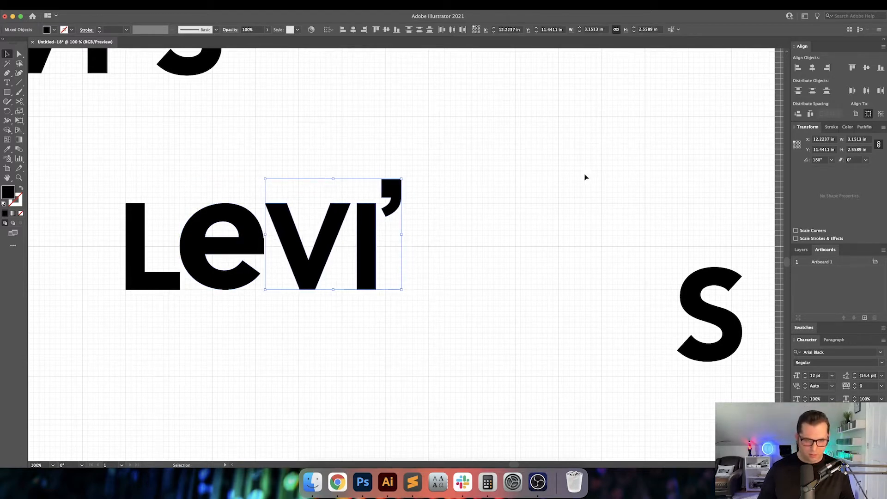
Hide the grid and nudge the V, I and apostrophe slightly closer to the e
click(586, 177)
key(super+apostrophe)
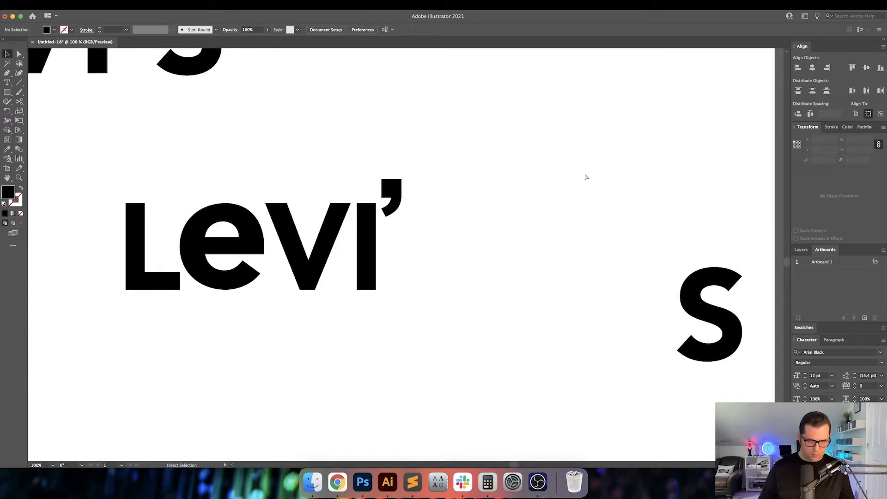
drag(337, 313, 331, 315)
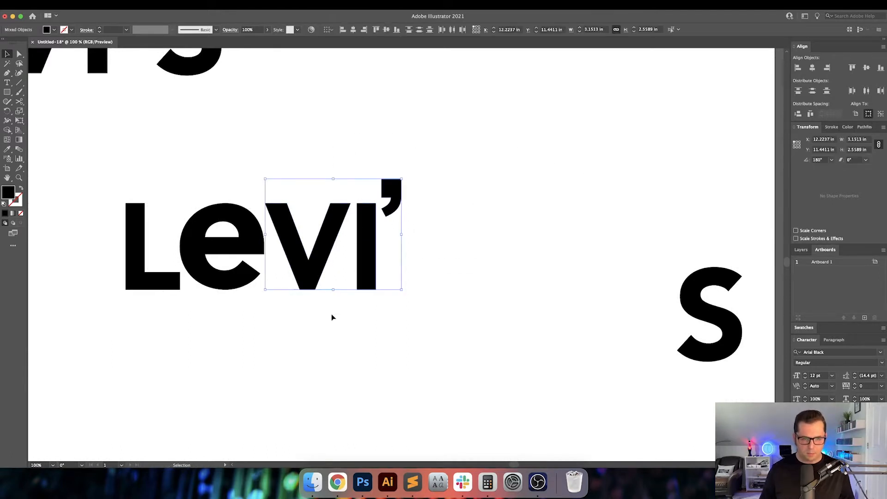
key(Left)
click(375, 321)
Bring the S over beside the apostrophe and scale it proportionally to a height of 2 in
scroll(481, 308, right, 3)
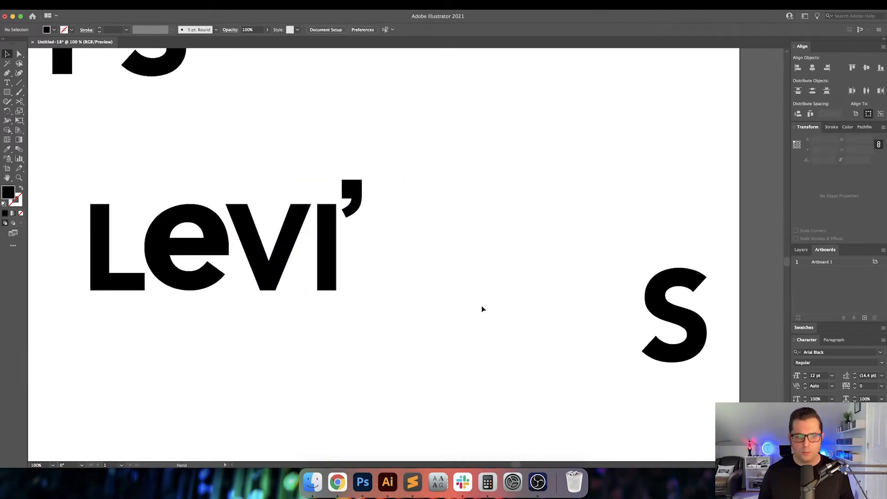
drag(636, 314, 441, 239)
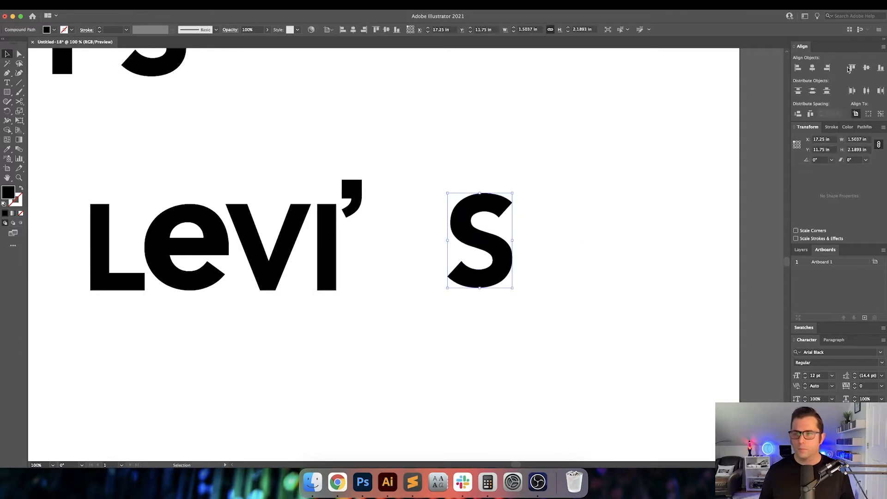
click(858, 149)
text(2)
key(Return)
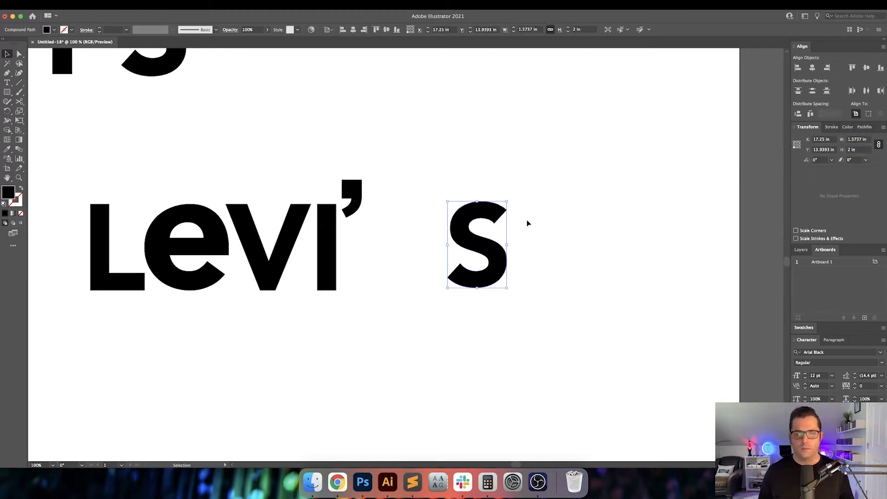
Show the grid, set the S on the Y 14 in baseline and nudge it left until it tucks under the apostrophe
mouse_move(477, 246)
mouse_down()
mouse_move(402, 249)
mouse_move(470, 251)
mouse_up()
key(super+apostrophe)
key(Left)
key(Left)
key(Left)
key(Left)
key(Right)
key(Right)
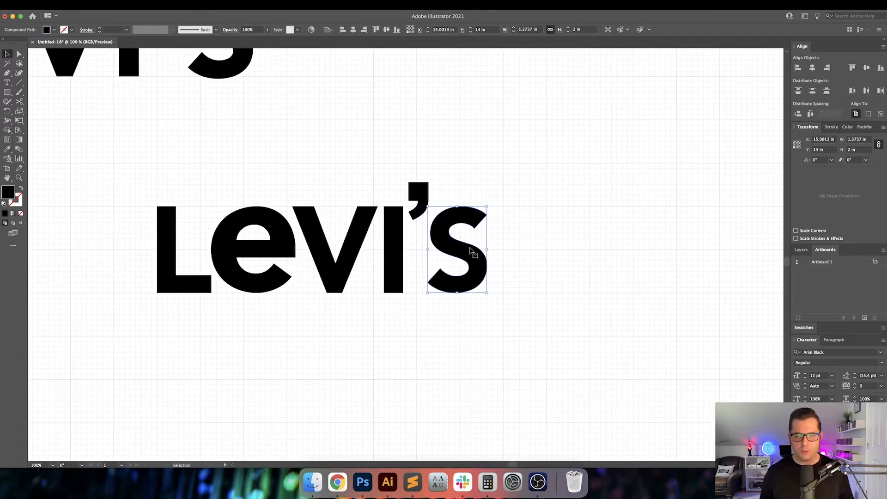
key(Left)
key(Left)
key(Left)
key(Left)
key(Left)
key(Left)
key(Left)
key(Left)
key(Left)
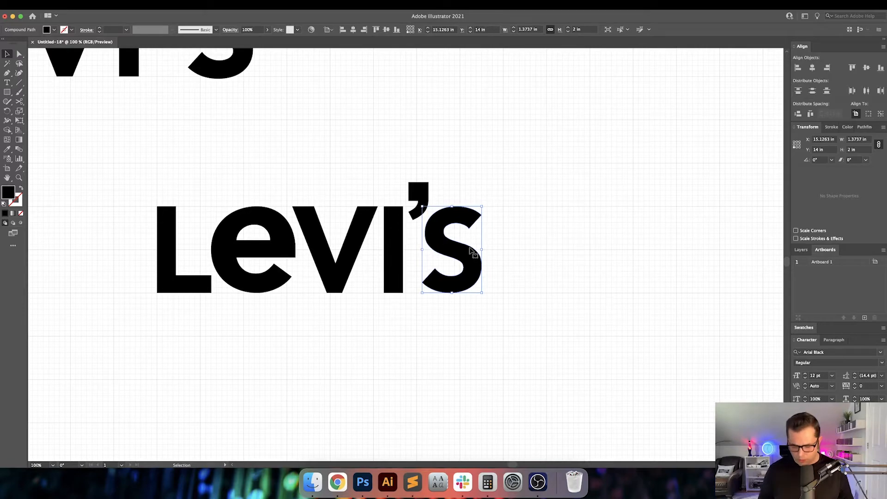
Examine the tightened wordmark without the grid, checking its letter spacing and stroke weights against the earlier versions
click(572, 261)
key(super+minus)
key(super+minus)
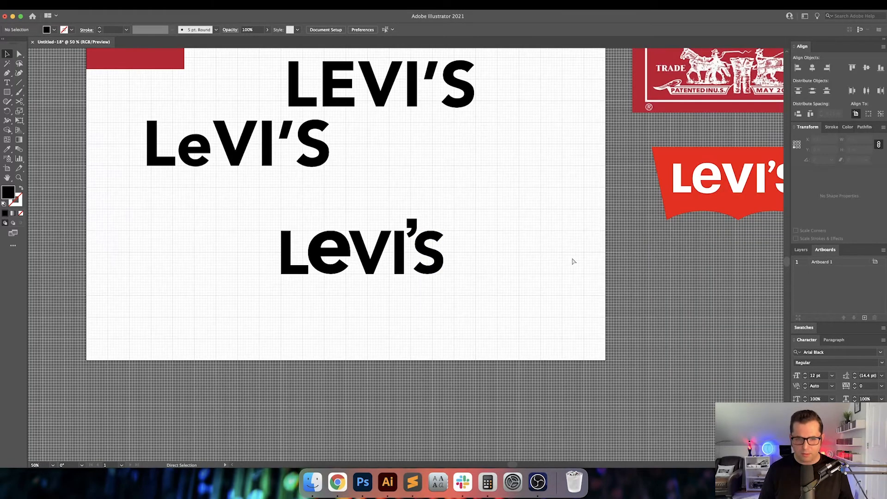
scroll(587, 263, left, 5)
scroll(591, 274, up, 3)
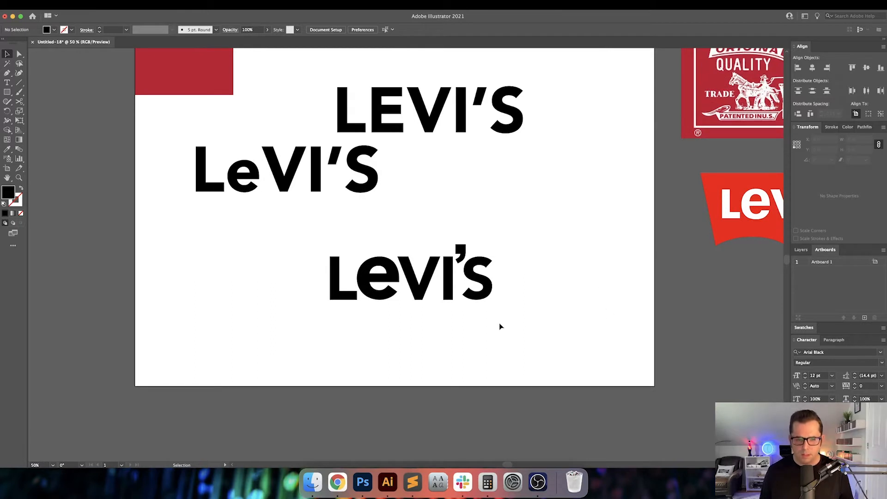
key(super+plus)
key(super+plus)
key(super+plus)
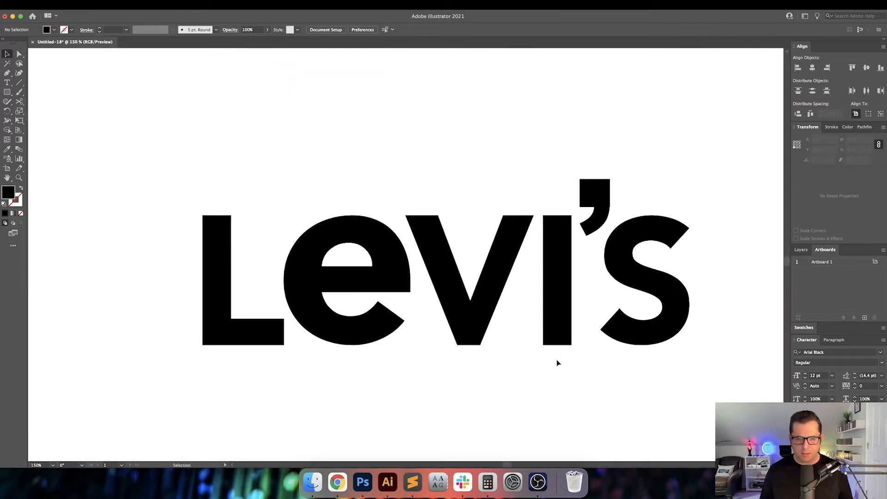
Thicken the L's stem by nudging the anchor points of its inner vertical edge to the right
click(250, 324)
drag(251, 326, 239, 317)
key(a)
drag(227, 201, 211, 321)
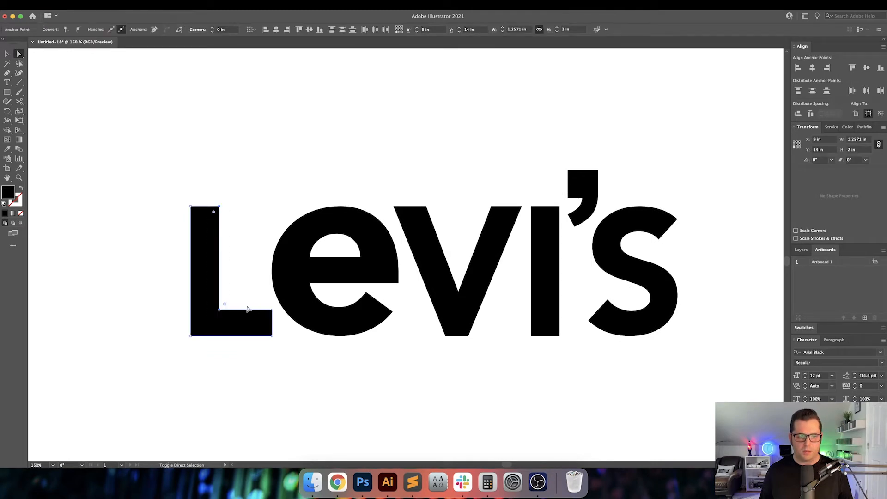
key(Right)
key(Right)
key(Right)
key(Right)
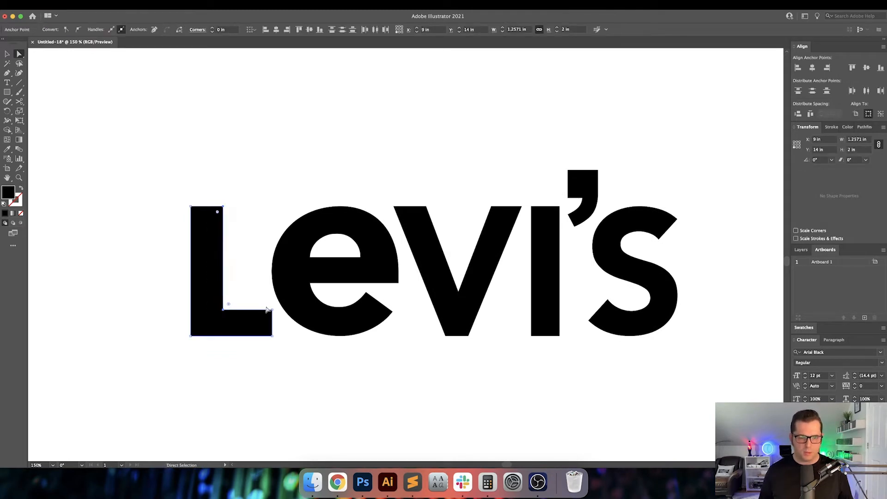
Thicken the L's foot by nudging the two anchor points of its upper edge upward
click(273, 307)
click(272, 310)
shift+click(223, 311)
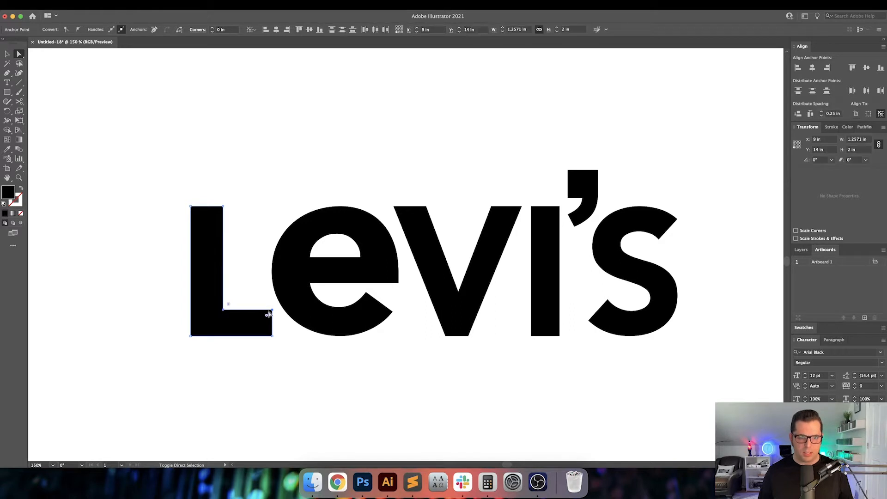
key(Up)
key(Up)
key(Up)
key(Up)
key(Up)
key(Up)
key(Up)
key(v)
click(248, 231)
Raise the V's inner notch by nudging its centre anchor point upward
drag(266, 215, 226, 214)
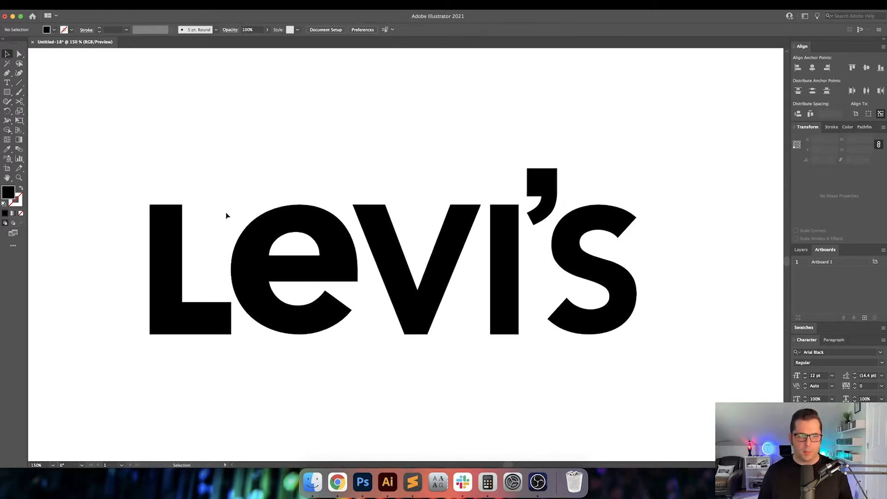
click(383, 209)
key(a)
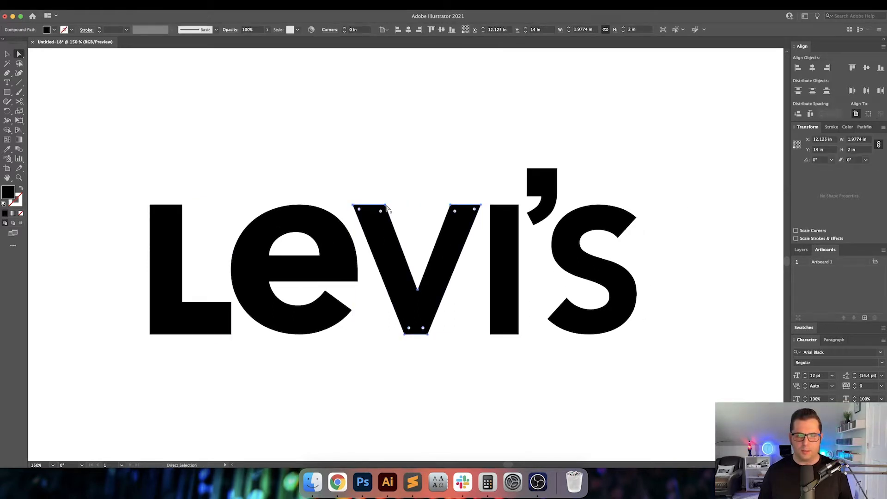
click(386, 206)
shift+click(417, 290)
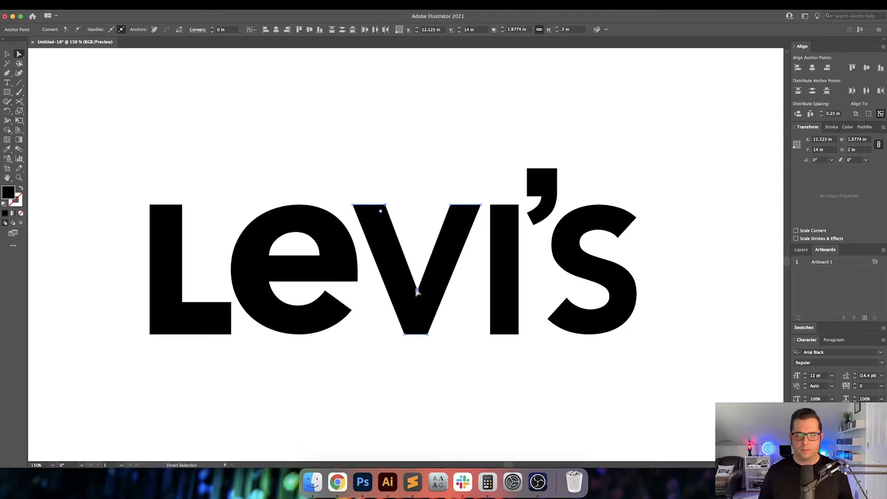
click(422, 249)
drag(423, 261, 414, 311)
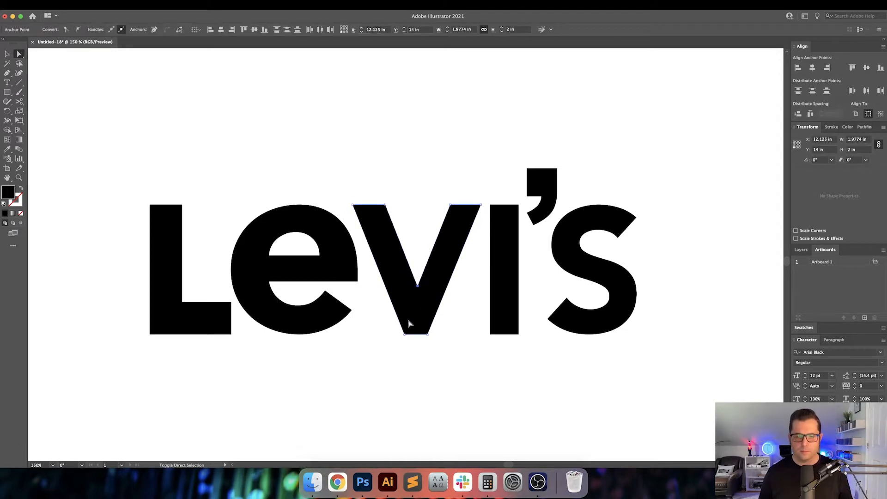
key(Up)
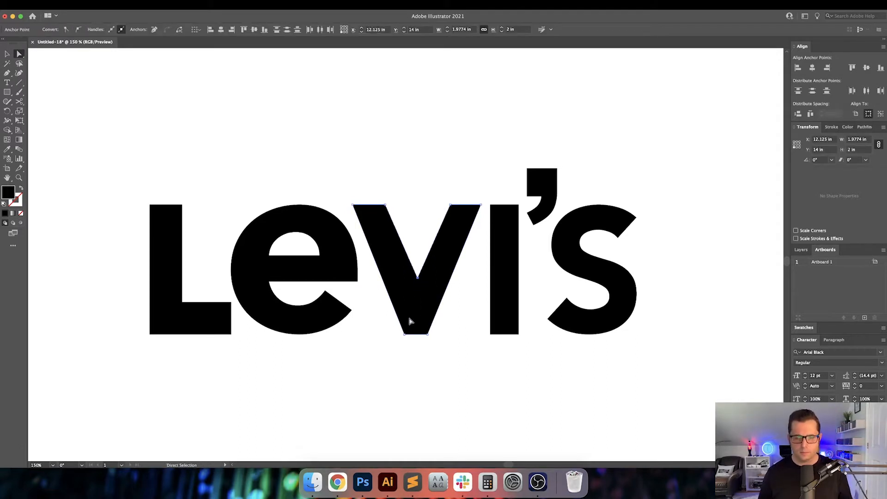
Thicken both arms of the V by nudging the inner anchor points of their top edges toward each other
drag(404, 194, 376, 214)
key(Right)
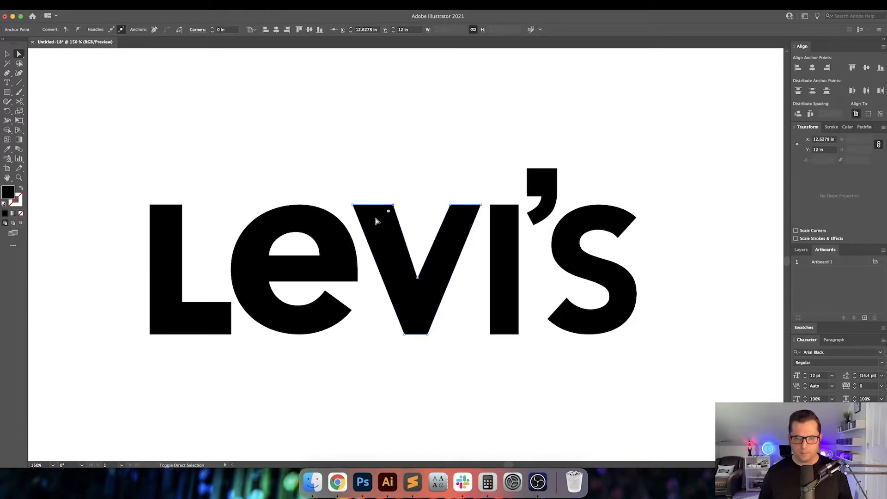
key(shift+Left)
key(shift+Left)
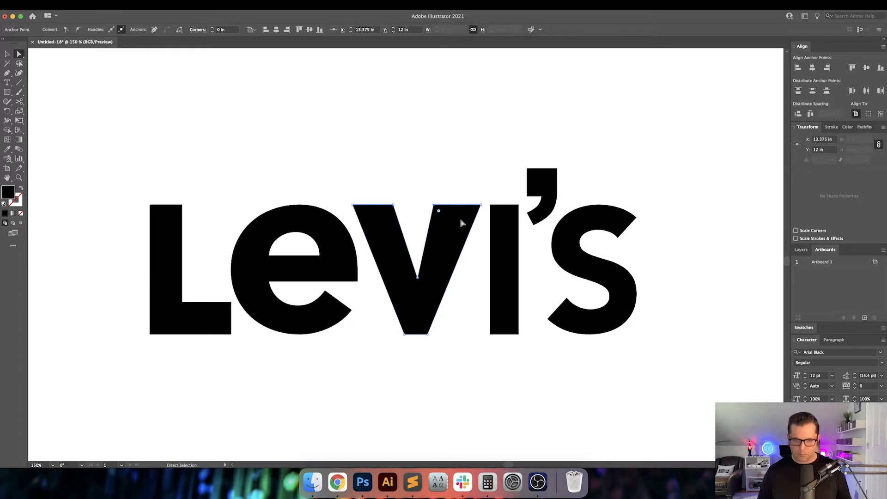
key(Right)
click(468, 175)
Shift the apostrophe and the S together to the right, leaving free space beside the I
drag(530, 241, 464, 244)
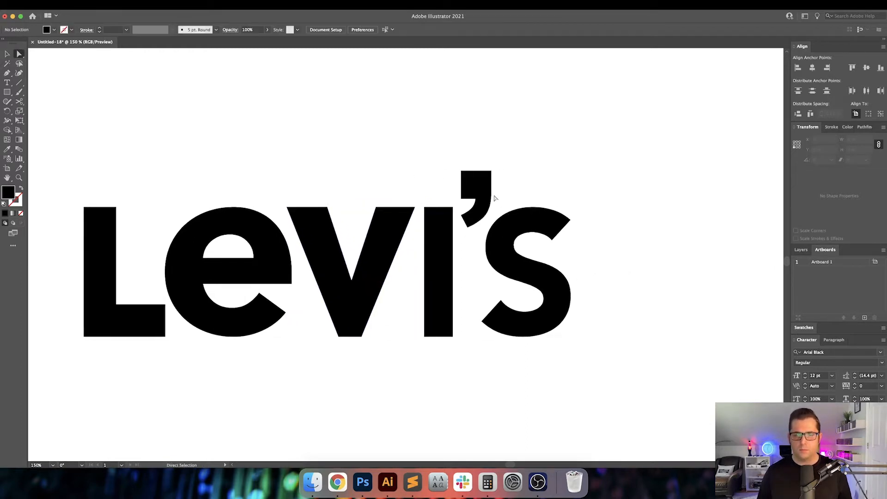
key(v)
click(478, 188)
shift+click(510, 222)
key(shift+Right)
key(a)
click(466, 198)
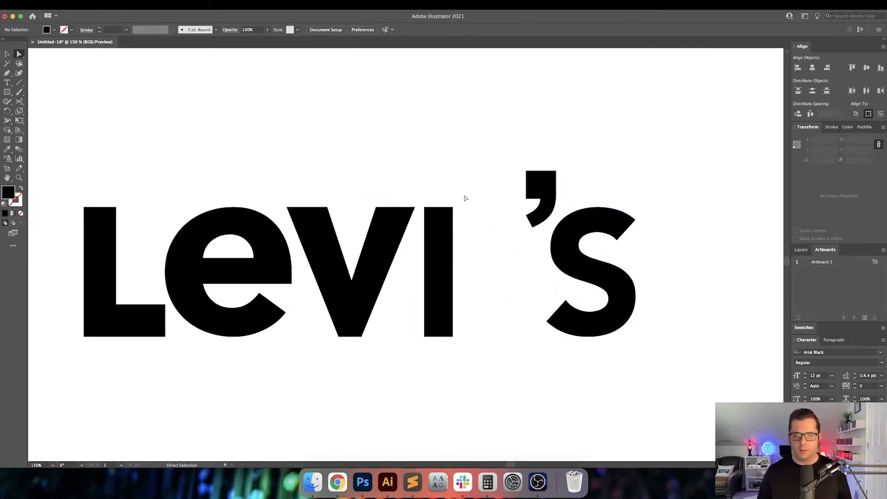
Thicken the I by nudging the anchor points of its right edge to the right
drag(466, 197, 451, 368)
key(Right)
key(v)
click(510, 356)
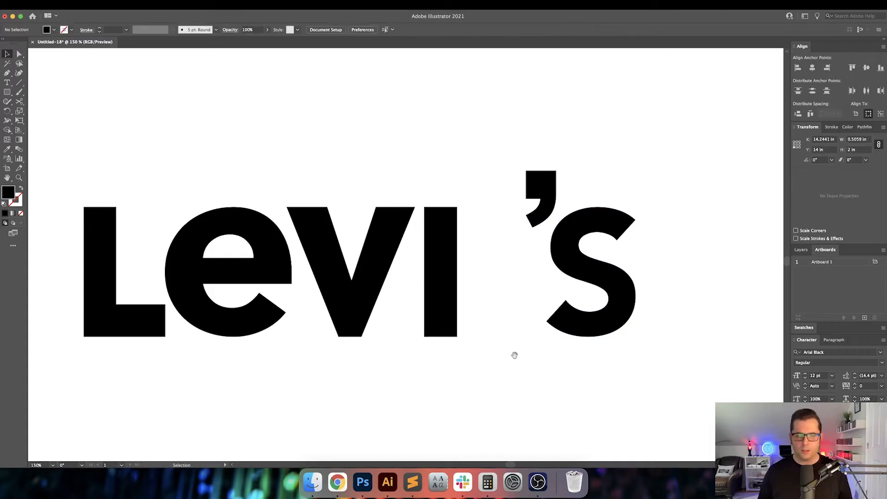
Give the apostrophe a black 3 pt stroke to make it heavier
drag(514, 355, 460, 371)
drag(466, 188, 453, 204)
key(a)
key(v)
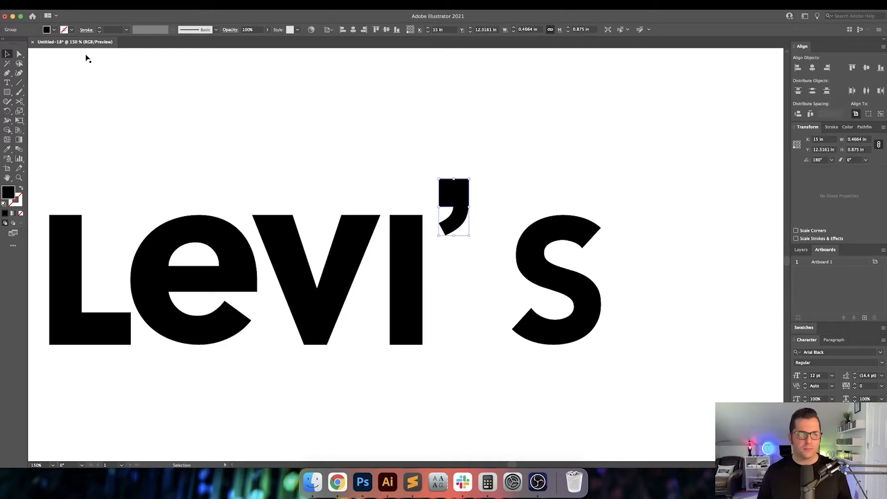
key(i)
click(352, 220)
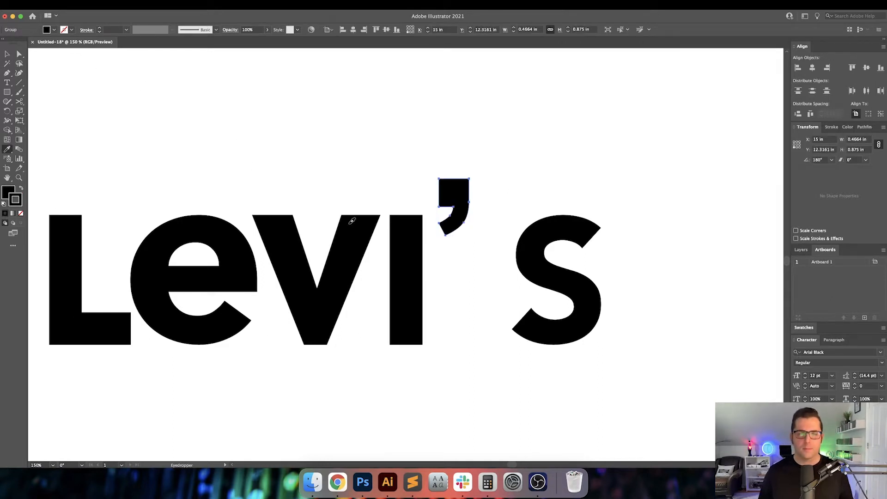
key(v)
click(347, 170)
drag(460, 167, 445, 185)
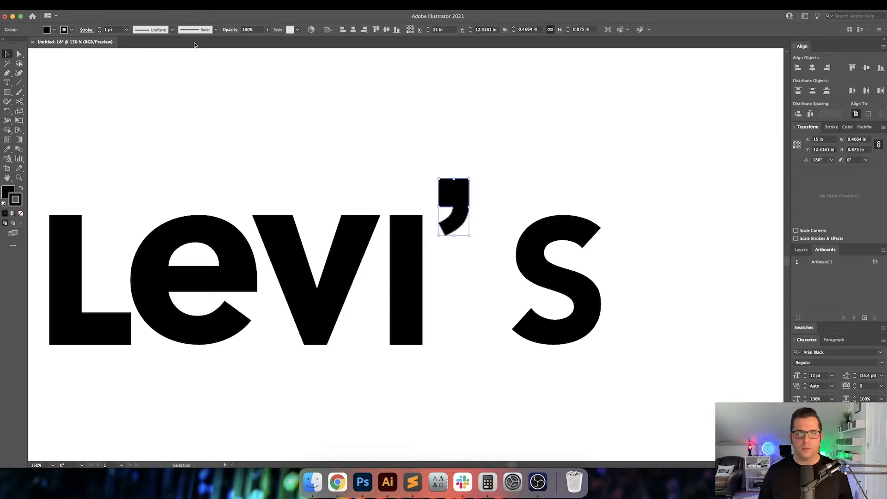
click(117, 29)
key(Up)
key(Up)
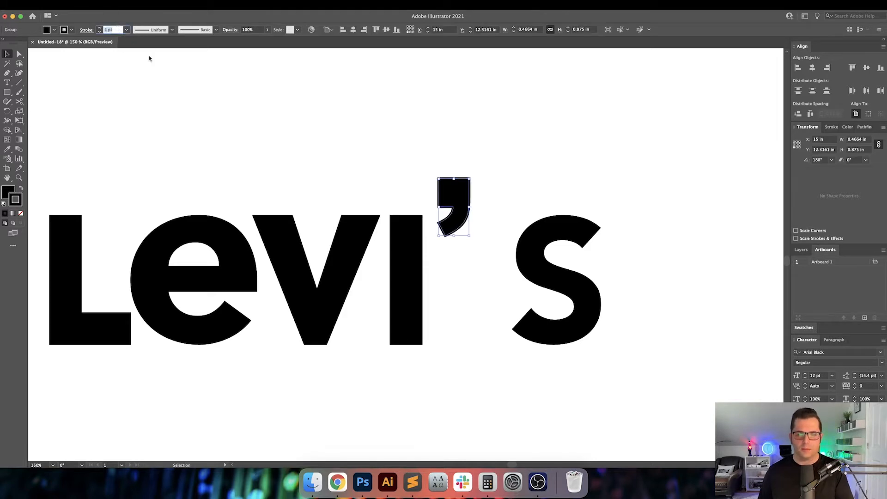
key(Return)
Expand the apostrophe's fill and stroke and unite the resulting pieces into one shape
click(394, 147)
drag(393, 147, 491, 204)
click(95, 5)
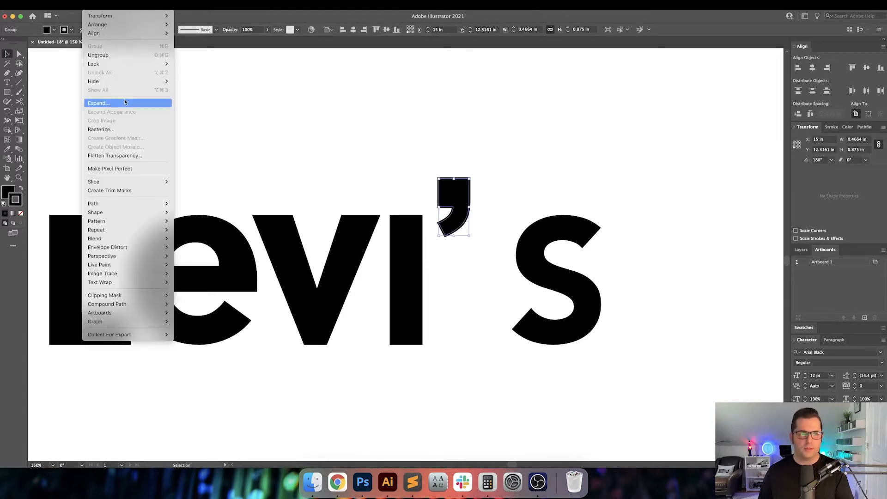
click(98, 103)
key(Return)
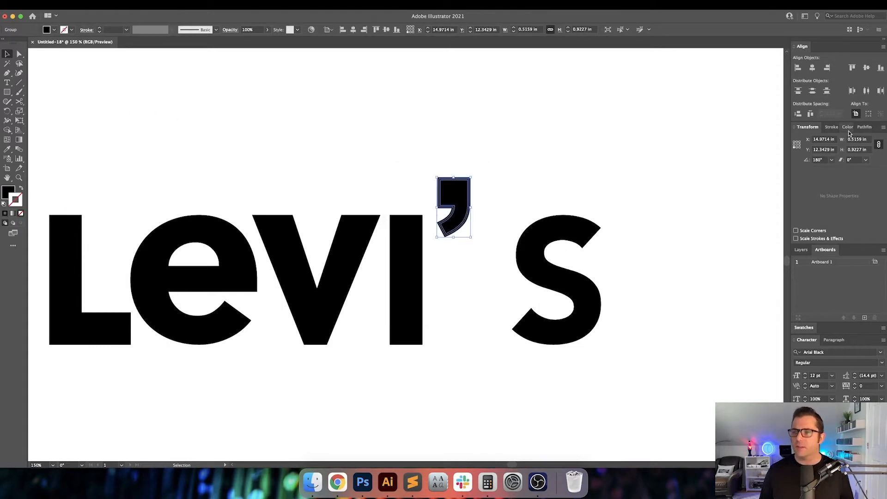
click(860, 127)
click(799, 148)
click(616, 190)
Give the S a black 5 pt stroke to match the heavier letters
click(587, 301)
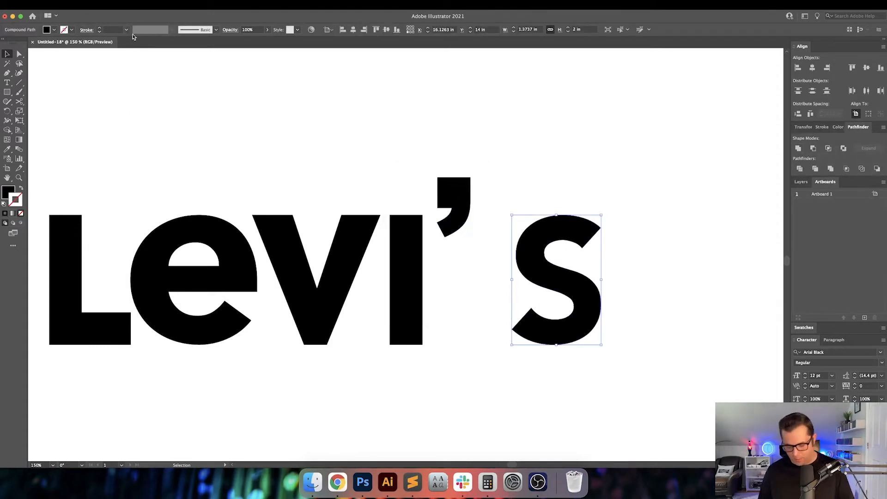
key(i)
click(294, 249)
key(v)
click(621, 158)
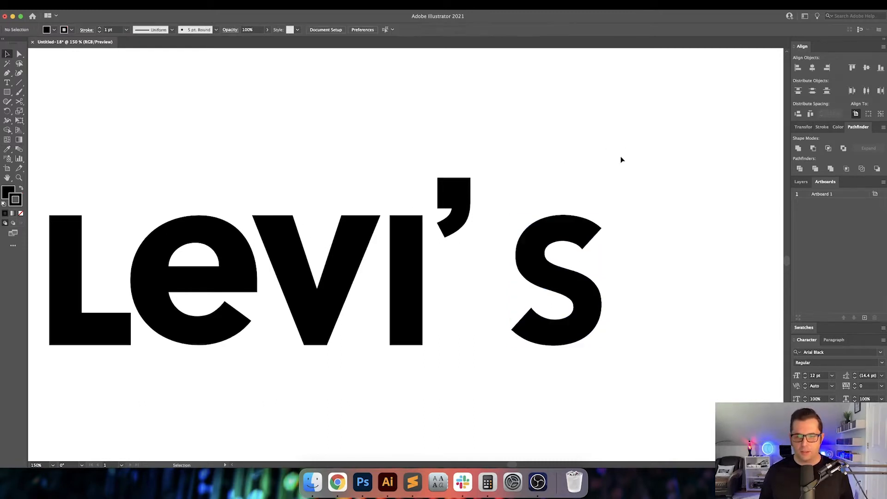
drag(622, 160, 560, 242)
click(116, 30)
key(Up)
key(Up)
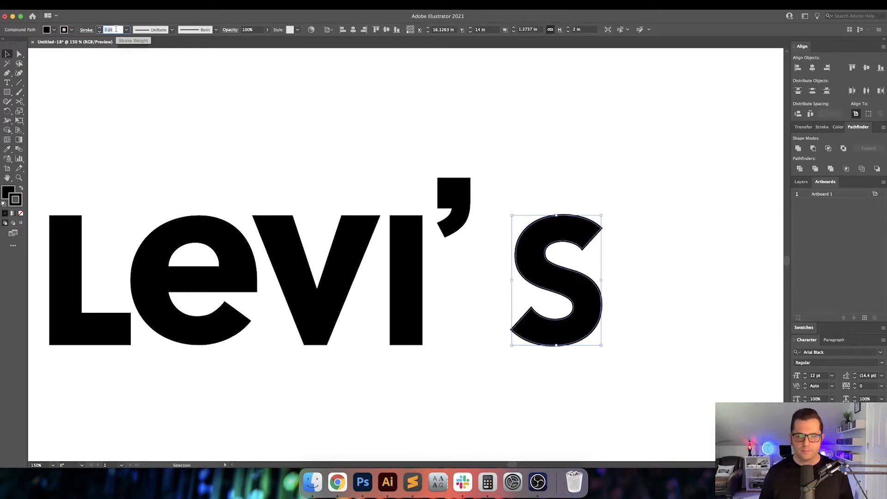
key(Up)
key(Up)
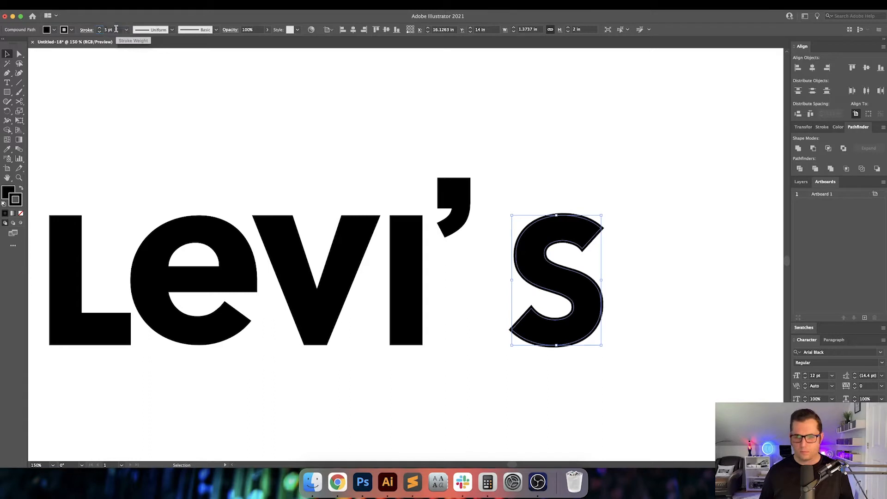
Expand the S's fill and stroke and unite the pieces into one outlined shape
drag(600, 184, 510, 270)
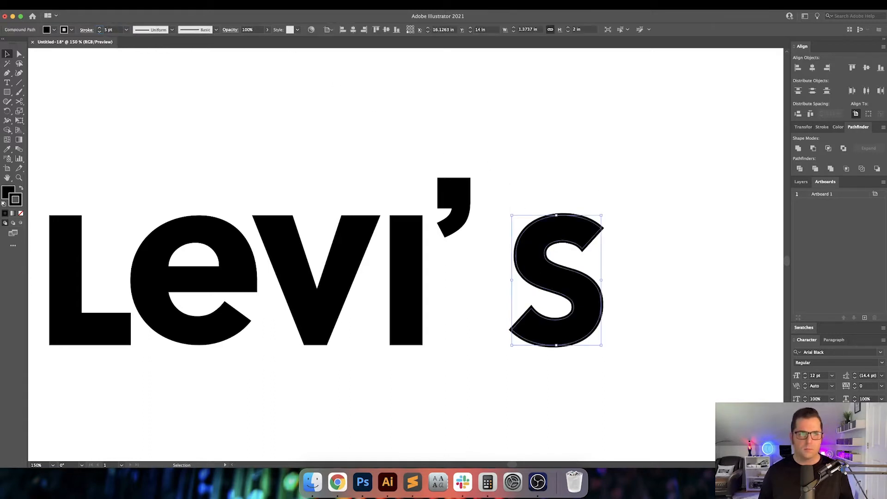
click(95, 5)
click(117, 104)
key(Return)
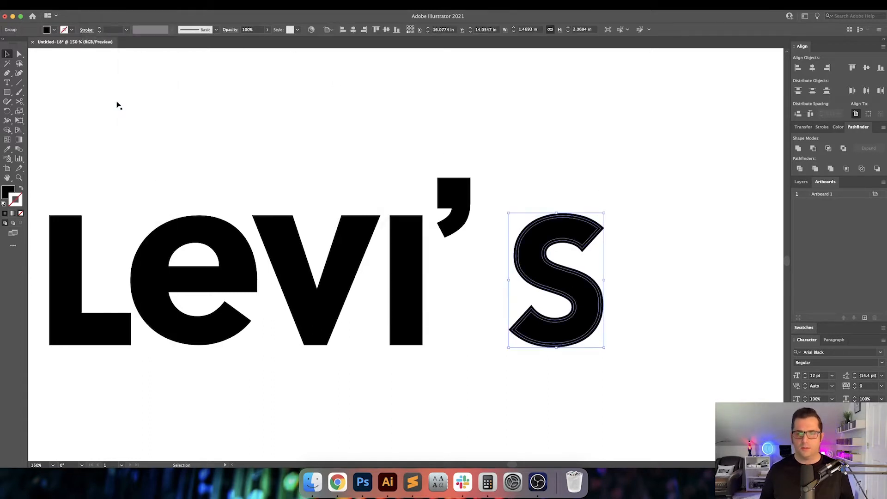
click(799, 148)
click(637, 184)
Move the apostrophe and the S back toward the I so the wordmark is tightly spaced again
scroll(638, 185, left, 3)
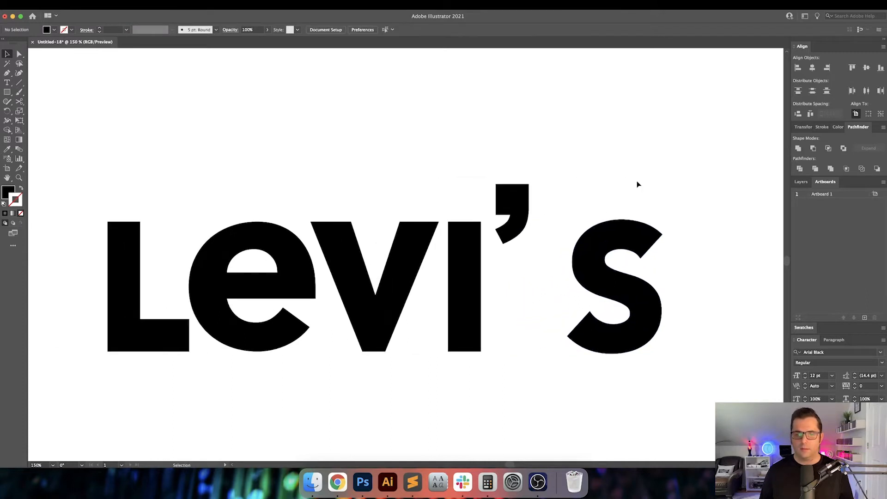
drag(637, 252, 529, 252)
click(668, 227)
key(super+minus)
key(super+minus)
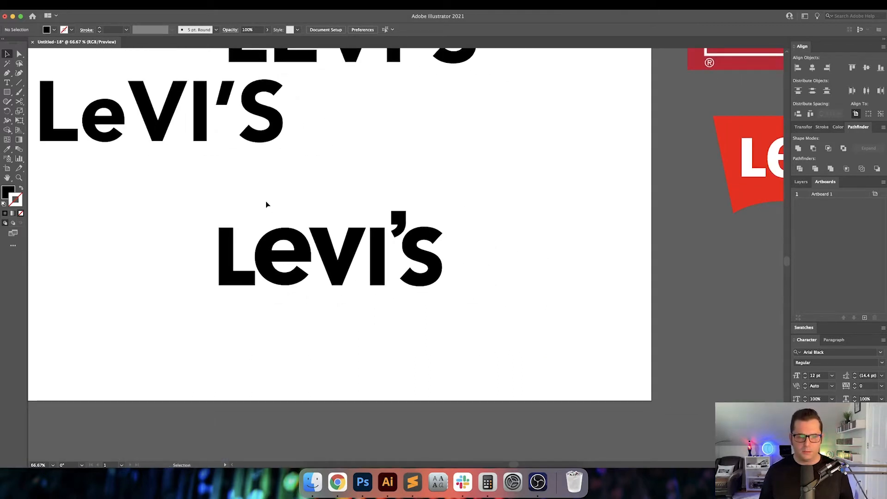
Duplicate the thickened wordmark directly below the original and leave a small gap between the two
drag(288, 213, 328, 276)
drag(354, 235, 394, 189)
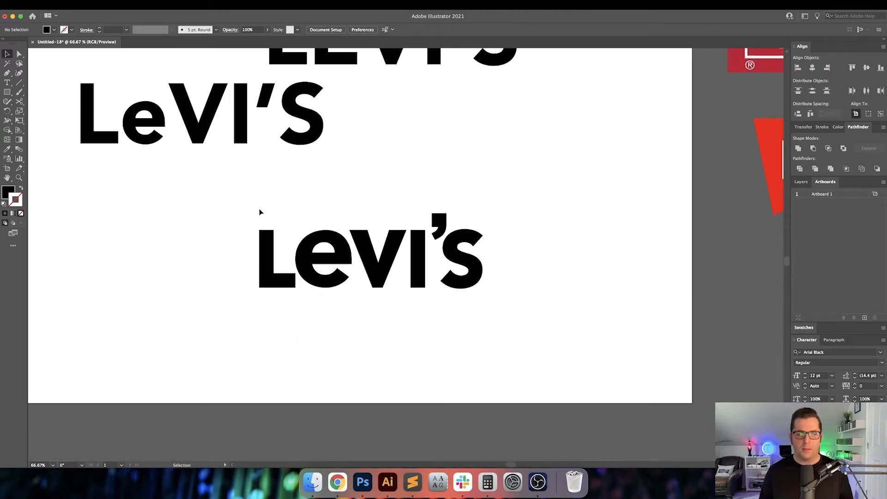
drag(594, 324, 594, 324)
drag(453, 261, 454, 347)
click(546, 342)
drag(551, 342, 523, 254)
drag(503, 297, 230, 233)
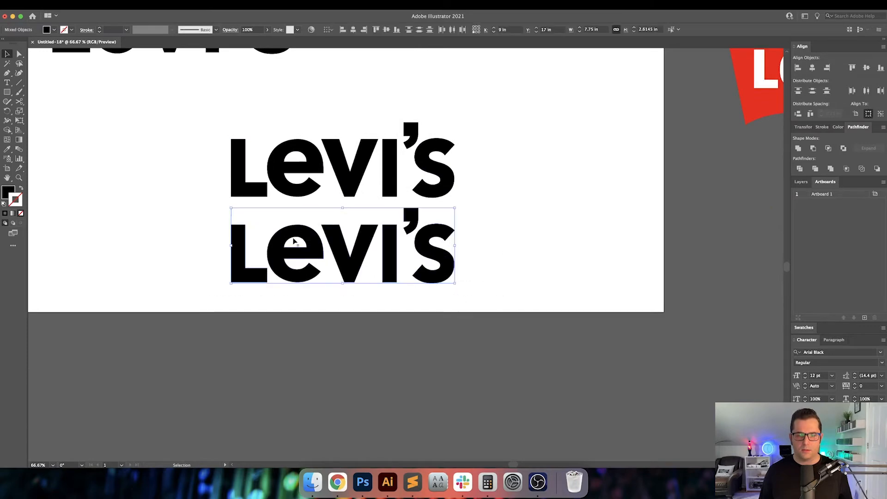
drag(300, 239, 300, 245)
click(500, 241)
drag(499, 243, 532, 288)
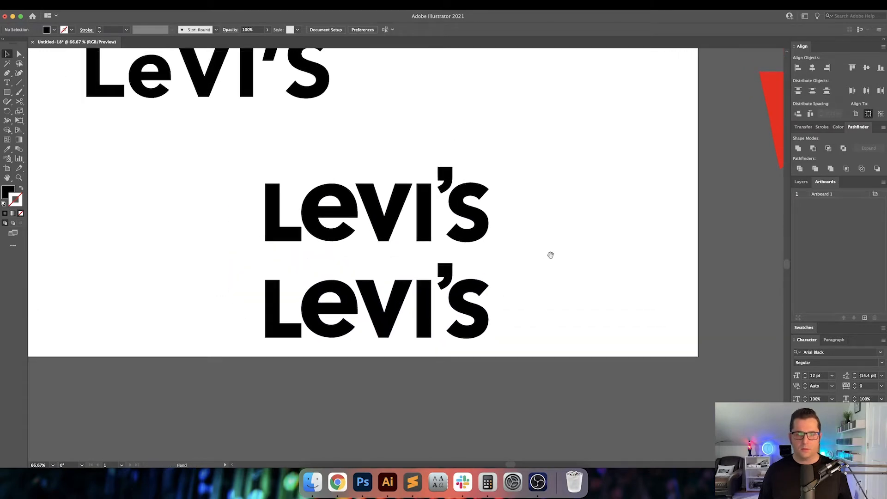
Enlarge the artboard from its lower-right corner so it also encloses the two red reference logos
key(super+minus)
key(super+minus)
key(super+minus)
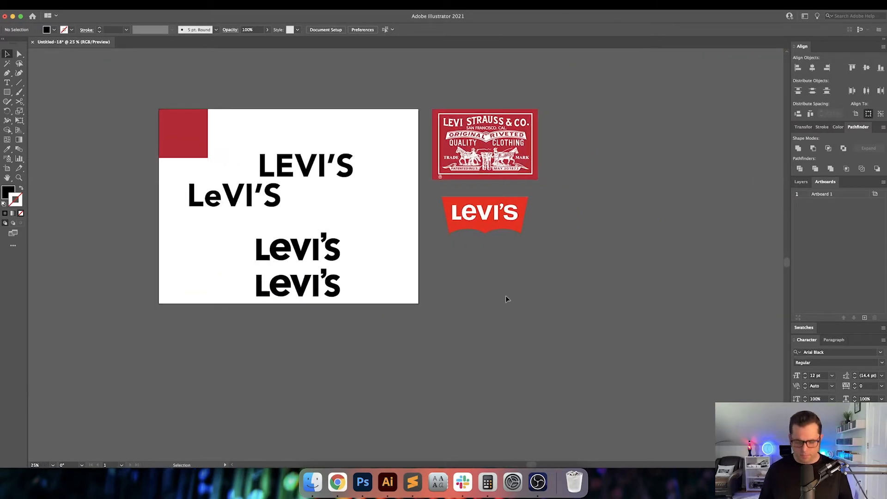
key(shift+o)
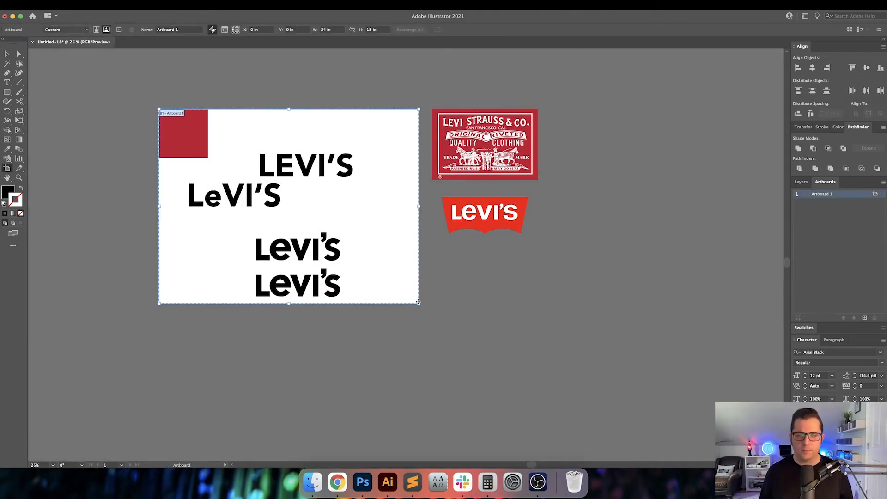
drag(418, 302, 771, 442)
key(v)
Make two more copies of the wordmark side by side in the empty lower area of the artboard
drag(469, 317, 419, 289)
drag(303, 287, 251, 276)
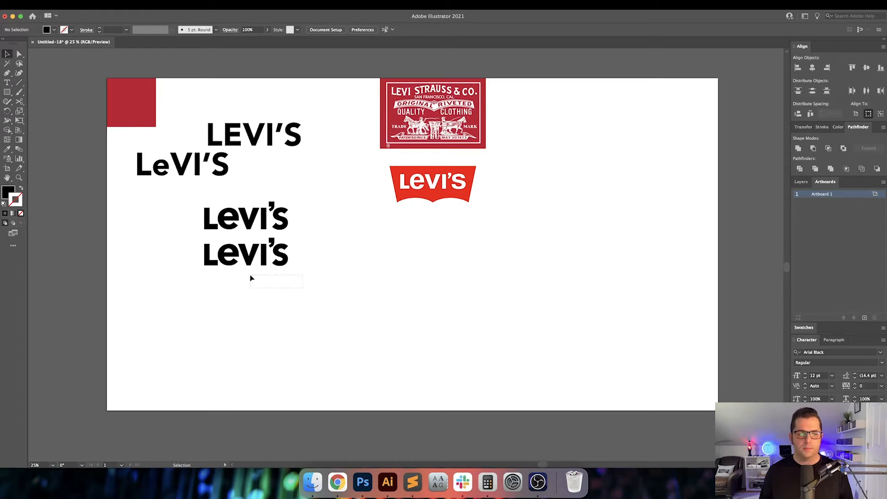
drag(178, 246, 178, 246)
drag(261, 257, 416, 326)
click(174, 305)
click(263, 325)
drag(455, 287, 348, 345)
click(369, 293)
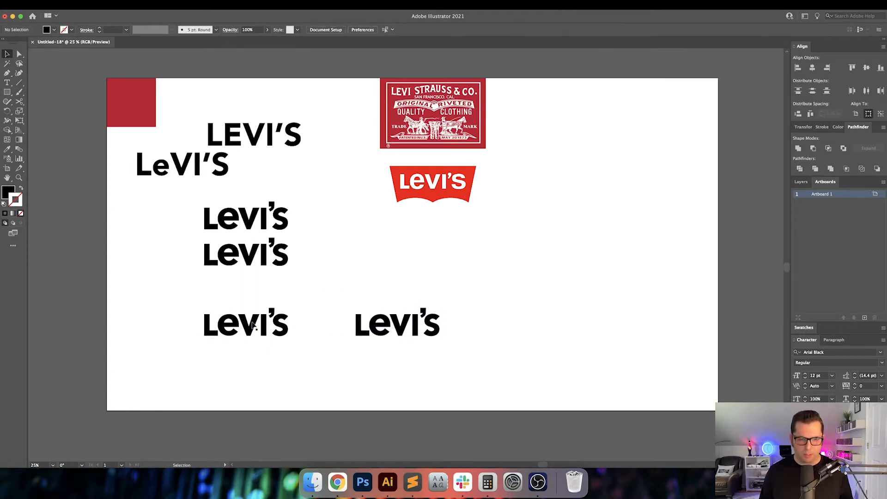
Recolor the e of the lower-left wordmark copy with the red sampled from the square in the artboard's corner
click(233, 323)
key(i)
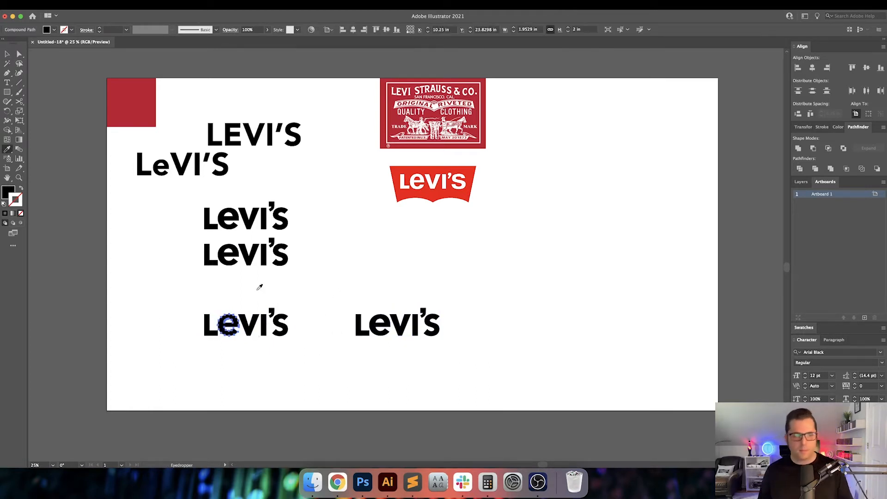
click(150, 101)
key(v)
click(353, 289)
Draw a red rectangle about 11.875 by 5.375 in around the lower-right wordmark copy and send it to the back
scroll(359, 254, left, 3)
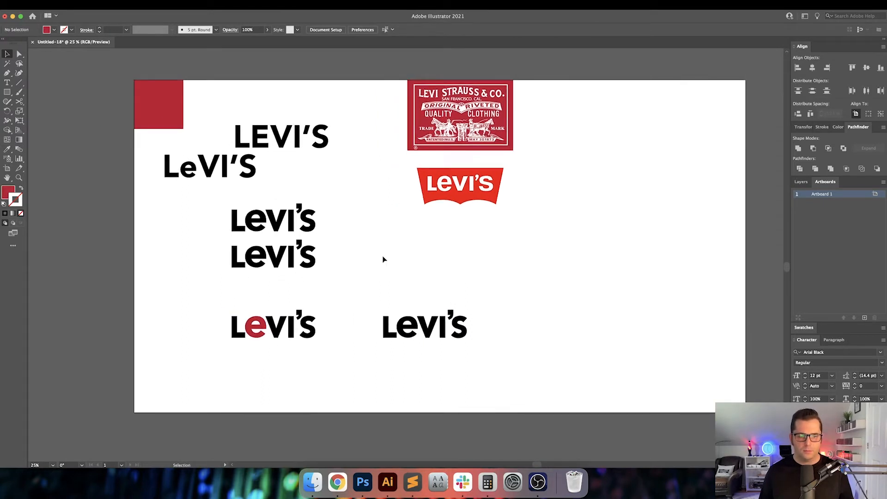
scroll(375, 272, down, 1)
scroll(375, 271, right, 1)
click(7, 93)
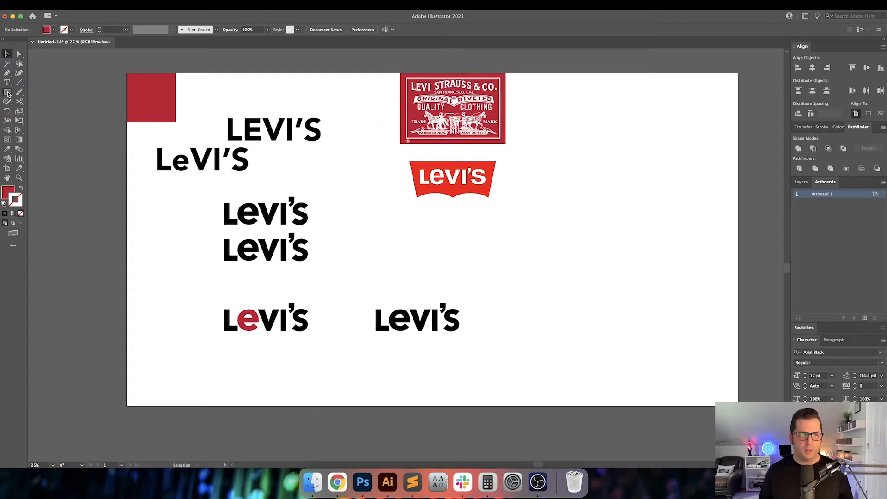
scroll(165, 196, up, 1)
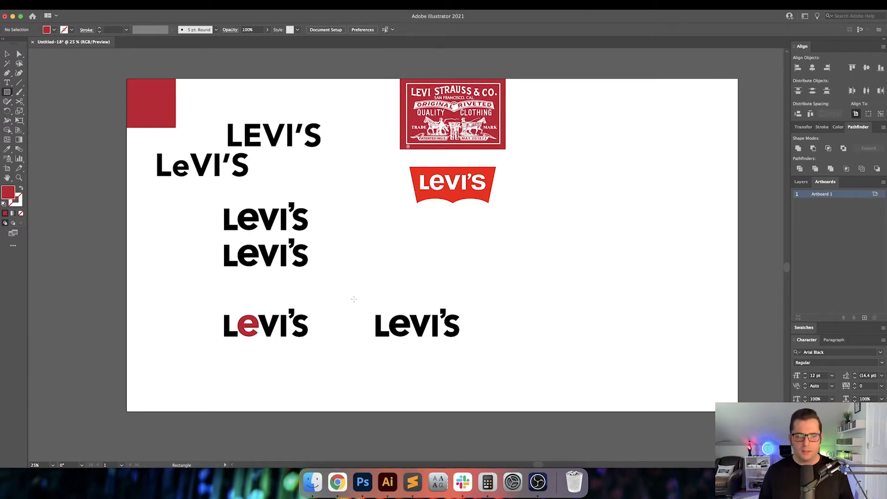
drag(354, 297, 483, 355)
key(super+shift+bracketleft)
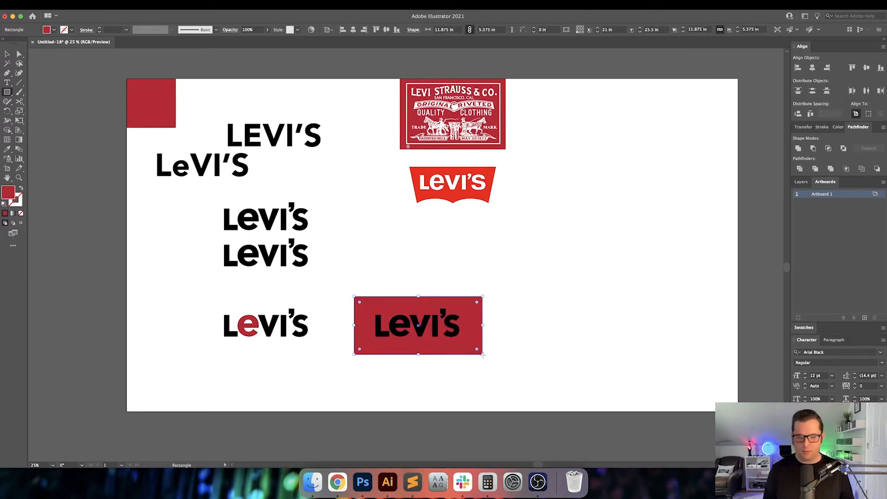
Recolor all letters of the wordmark on the red rectangle white by sampling the artboard background
key(v)
click(511, 344)
click(407, 327)
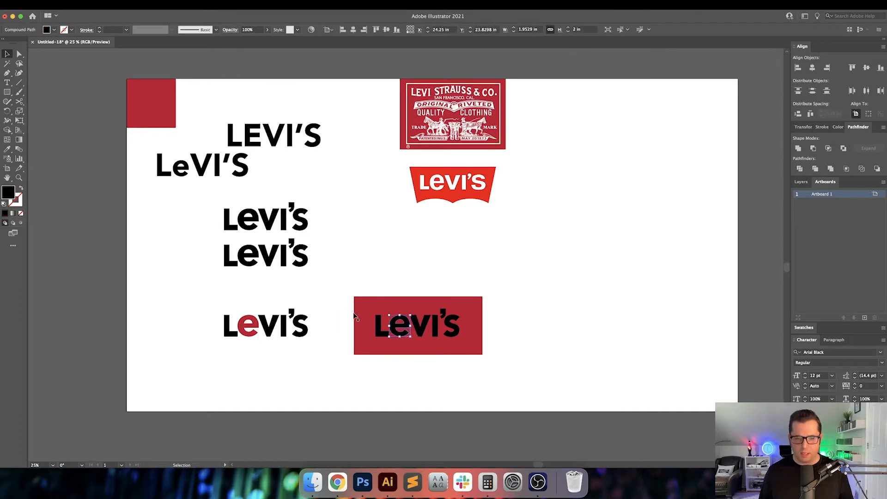
drag(346, 283, 490, 368)
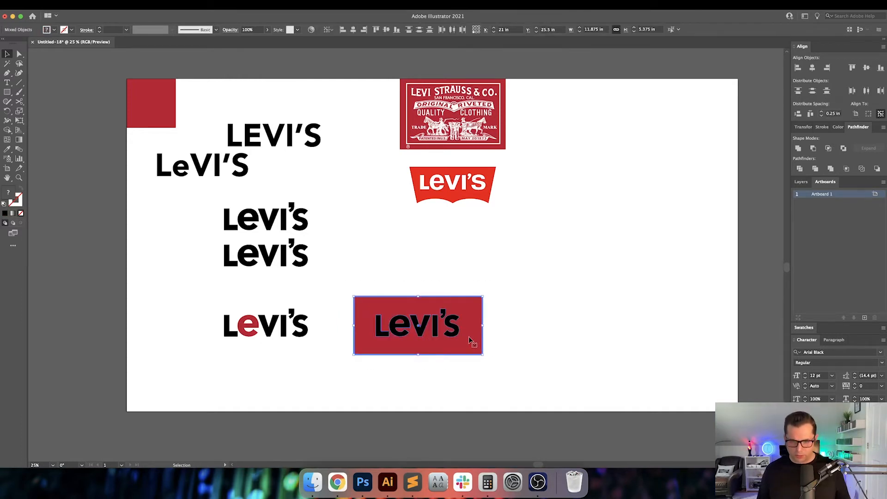
shift+click(469, 337)
key(i)
click(575, 337)
key(v)
click(523, 323)
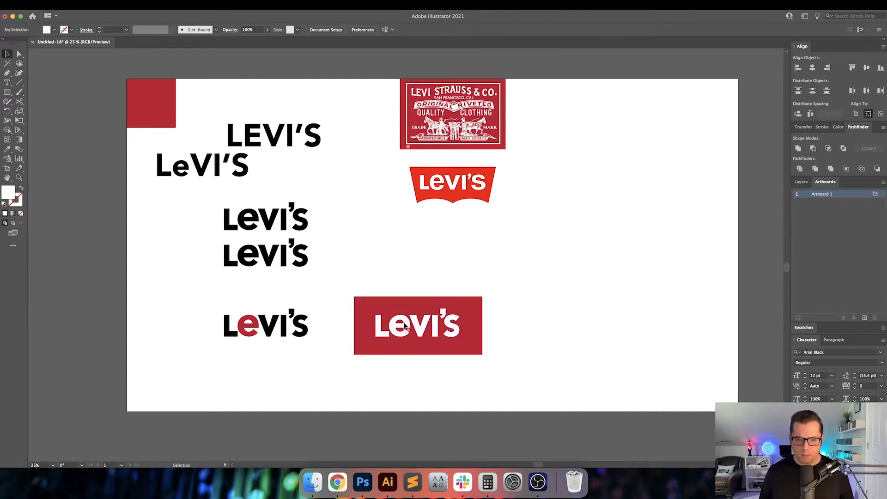
Recolor the e of the wordmark on the red rectangle with black sampled from the wordmark above
click(405, 325)
key(i)
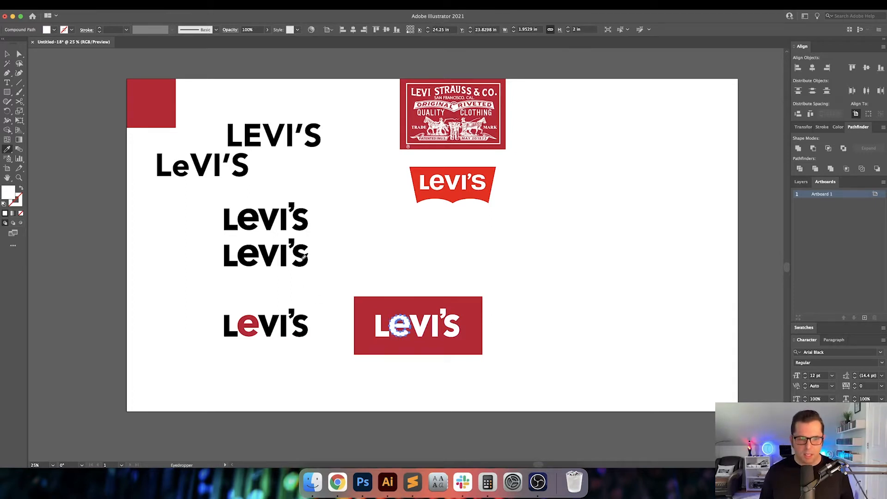
click(304, 257)
key(v)
click(452, 264)
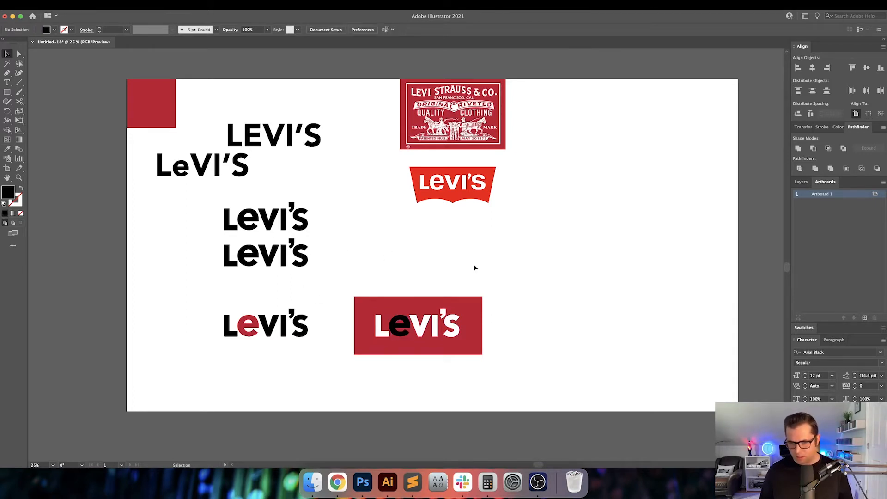
key(a)
key(v)
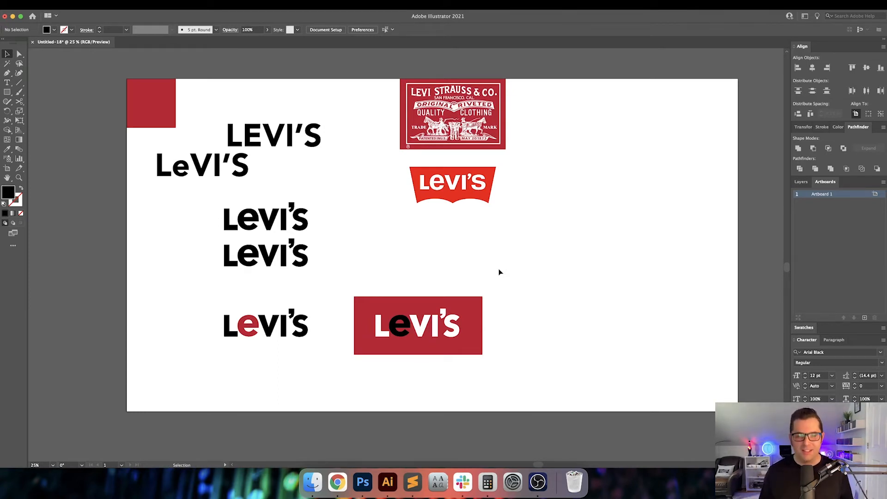
Delete the red rectangle with its wordmark and recolor the e of the remaining lower copy black
drag(499, 269, 365, 383)
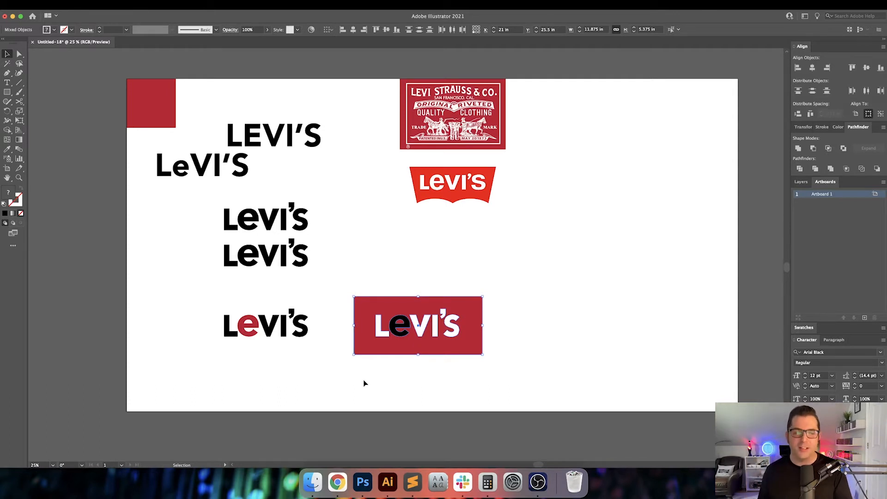
key(Delete)
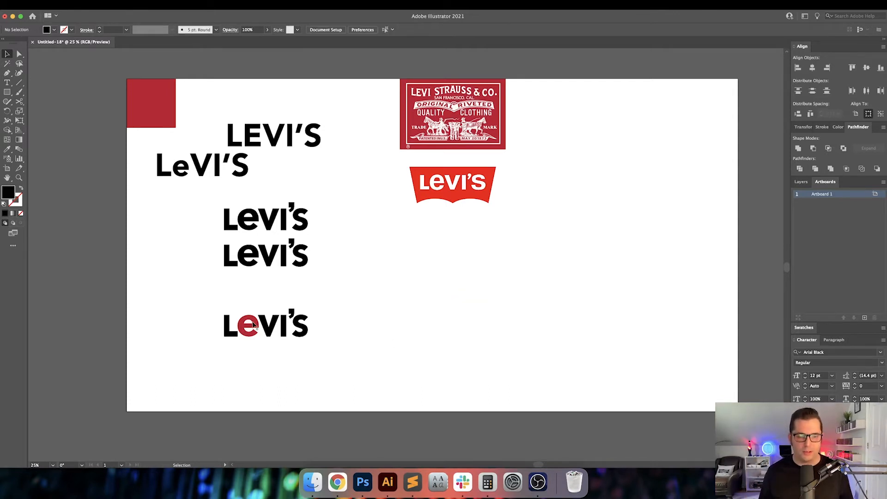
click(253, 325)
key(i)
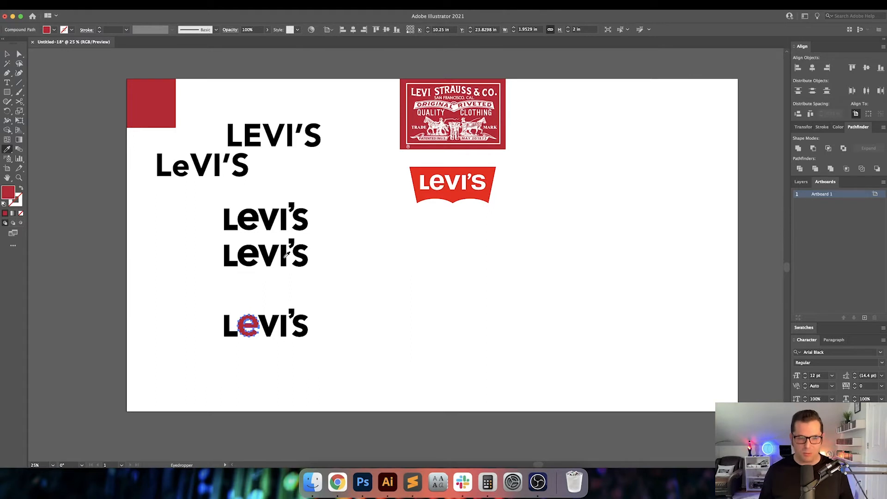
click(304, 261)
key(v)
click(373, 271)
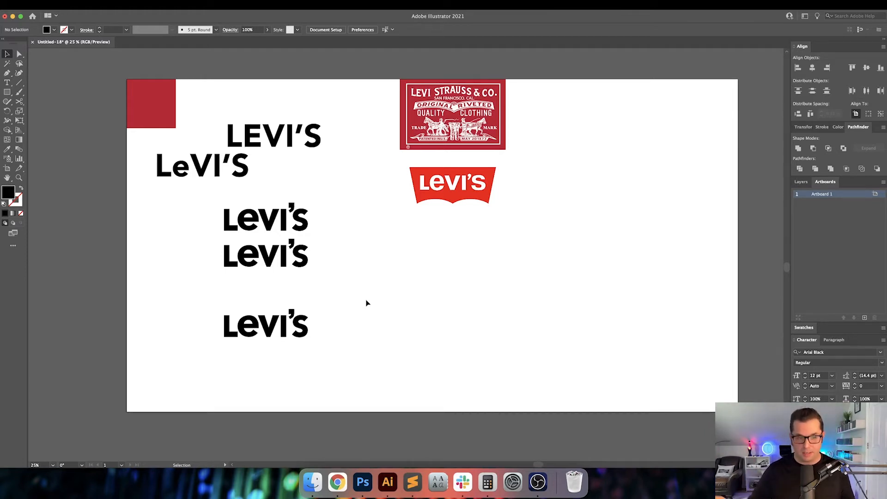
Duplicate the lower black wordmark to its right and recolor the copy with the red sampled from the corner square
scroll(366, 303, up, 2)
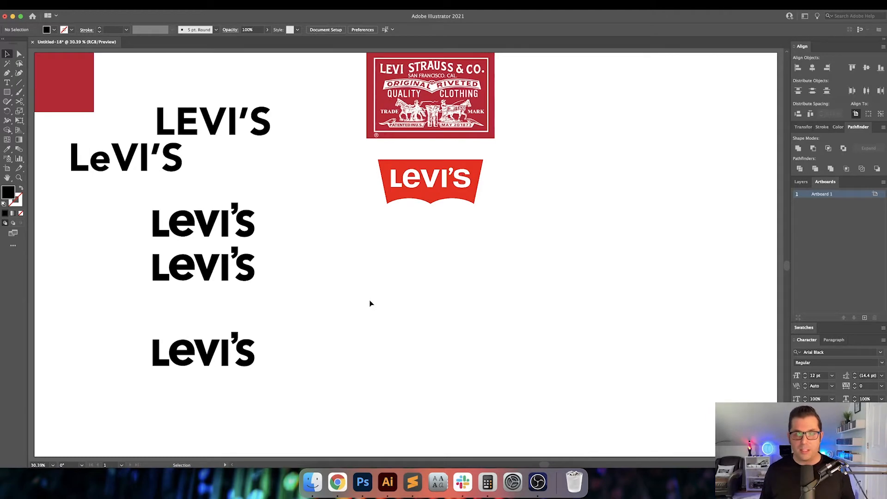
drag(388, 158, 382, 194)
drag(388, 236, 381, 232)
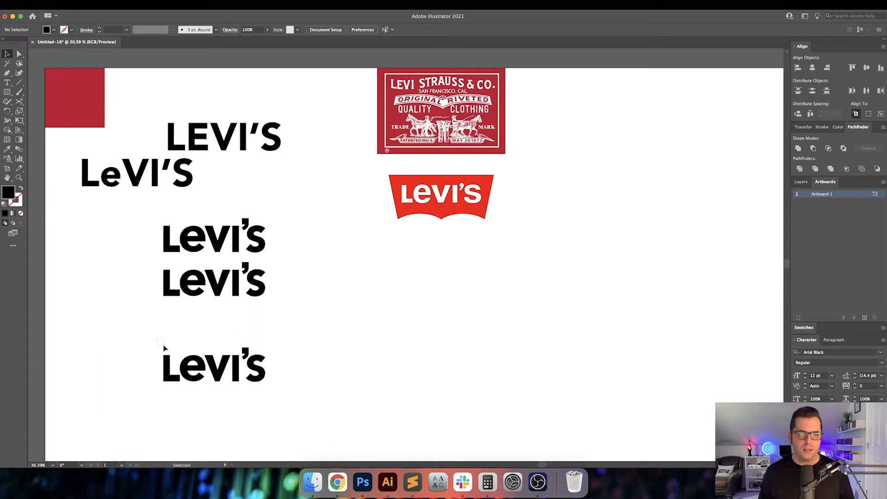
drag(164, 347, 289, 385)
drag(238, 372, 453, 372)
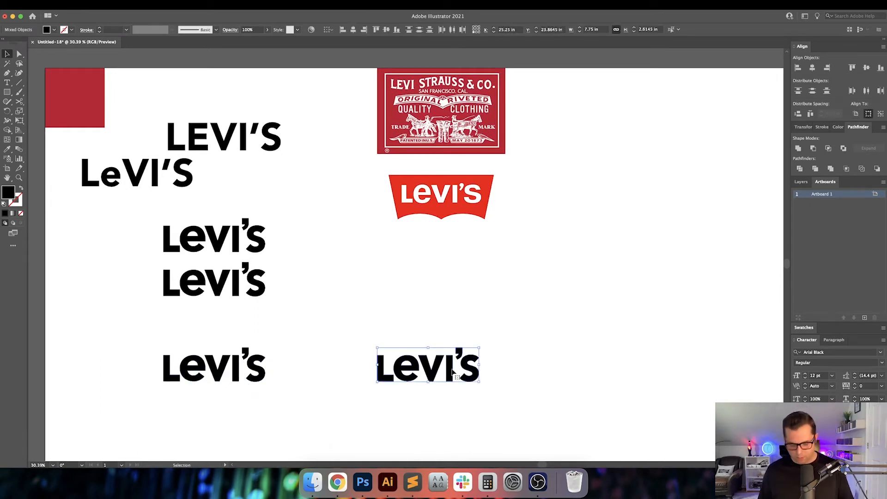
key(i)
click(87, 104)
key(v)
click(459, 306)
drag(488, 322, 420, 260)
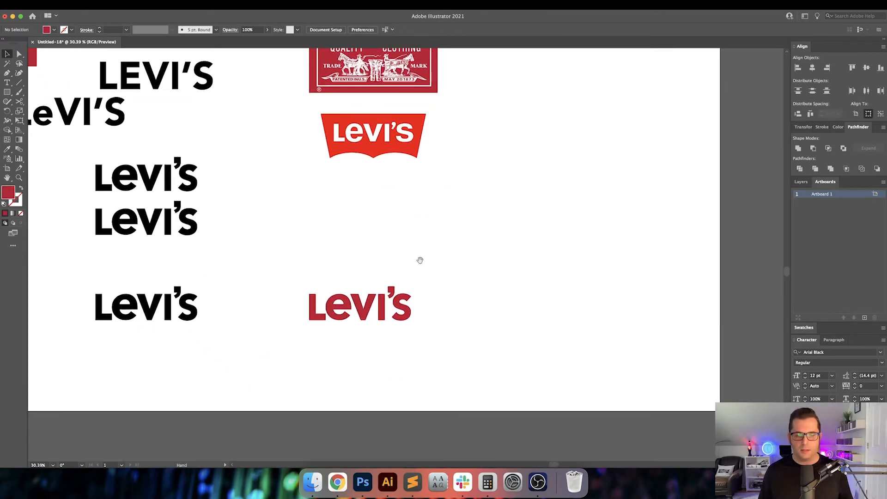
key(m)
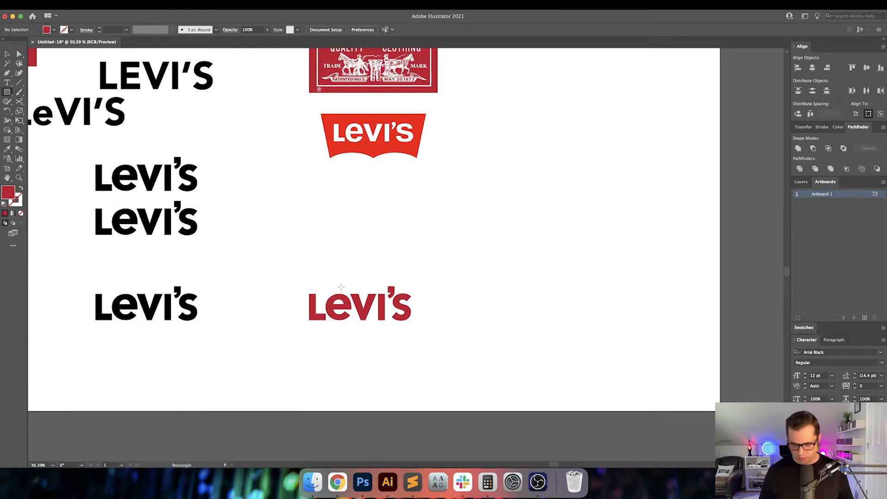
key(super+apostrophe)
key(super+apostrophe)
key(v)
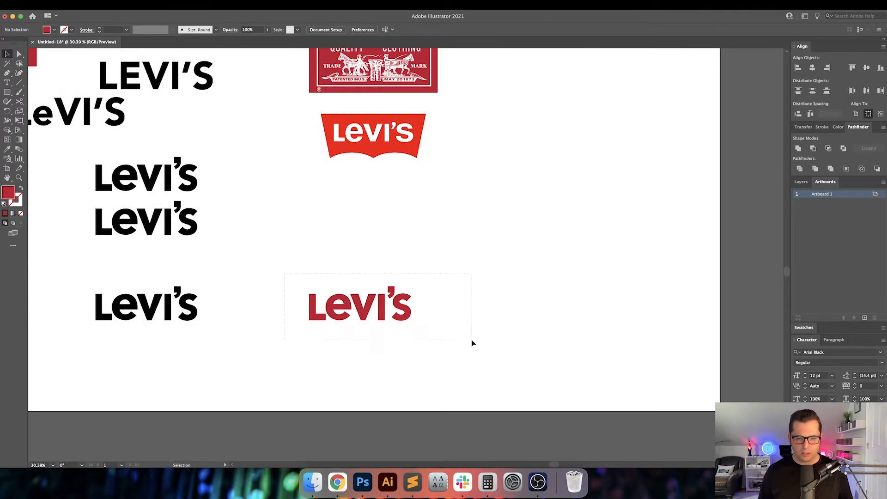
Show the grid and nudge the red wordmark onto its lines, with its lower-left corner at X 25 in, Y 22.9895 in
drag(472, 342, 507, 354)
key(super+equal)
key(super+equal)
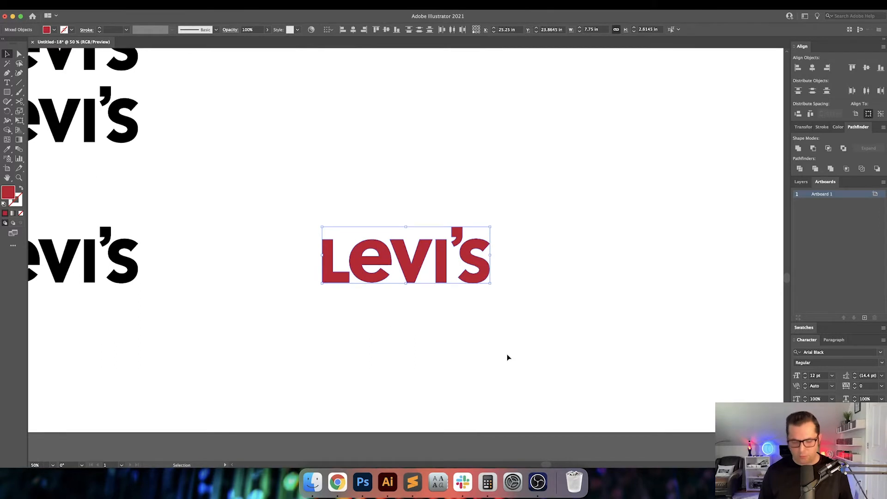
key(super+apostrophe)
key(shift+Up)
key(shift+Up)
key(shift+Up)
key(shift+Up)
key(shift+Up)
key(shift+Left)
key(shift+Left)
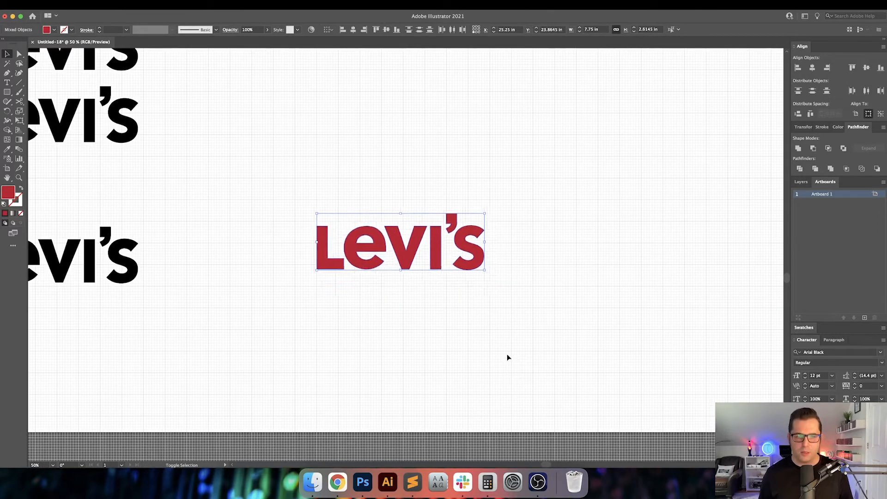
key(shift+Up)
key(shift+Up)
key(shift+Up)
key(shift+Up)
key(shift+Up)
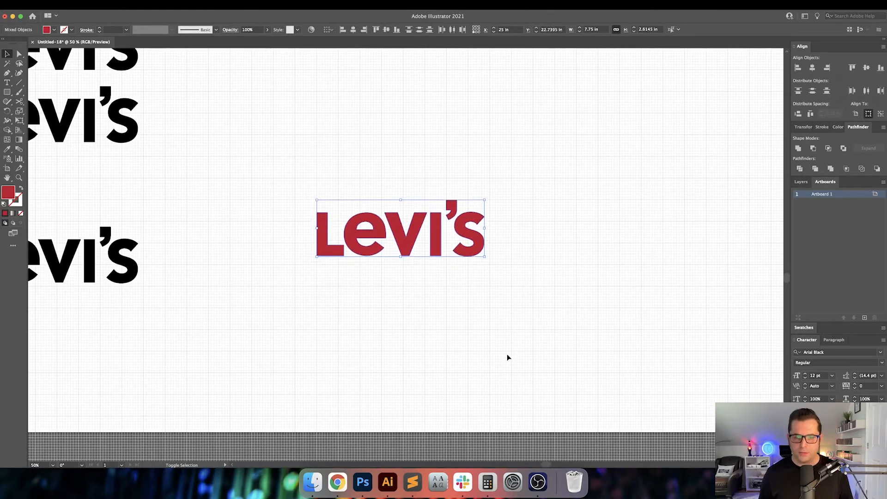
key(shift+Down)
key(shift+Down)
key(shift+Down)
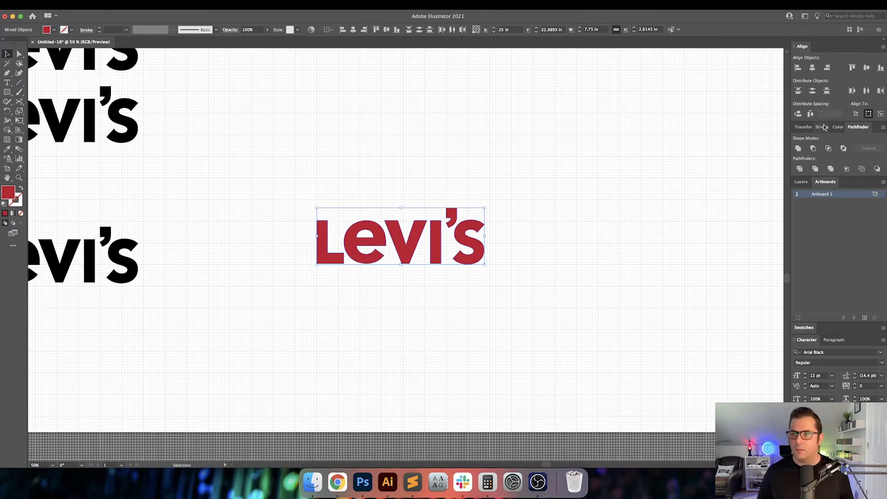
Scale the red wordmark proportionally to a height of 3 in
click(804, 128)
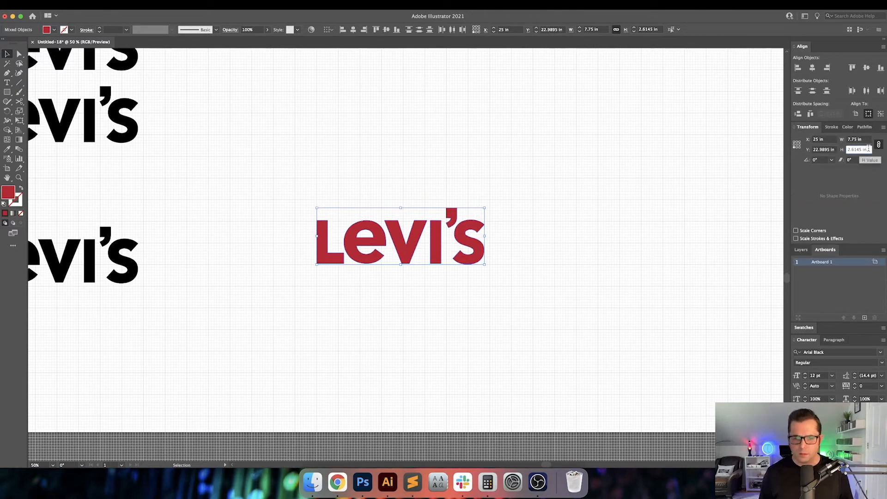
key(Up)
key(Up)
key(Up)
key(Up)
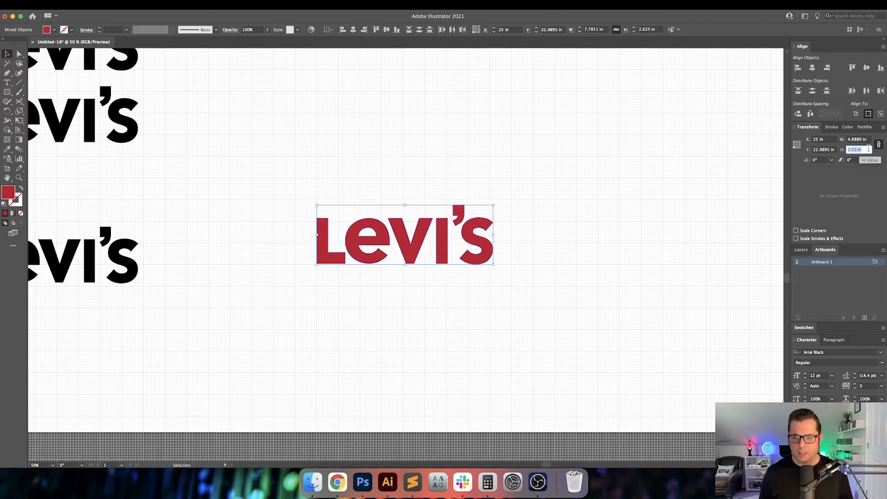
key(Up)
key(Return)
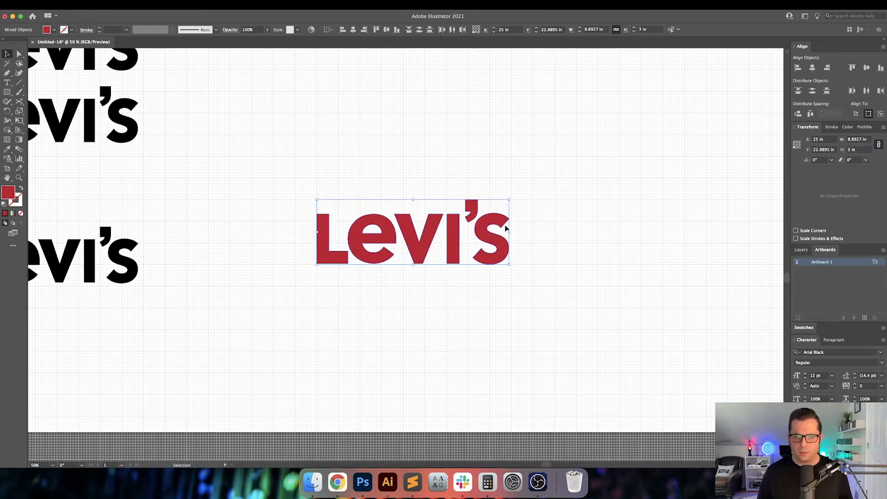
click(565, 226)
drag(565, 226, 557, 231)
Draw a red rectangle of 8.875 by 3 in along the grid, covering the extents of the red wordmark
key(m)
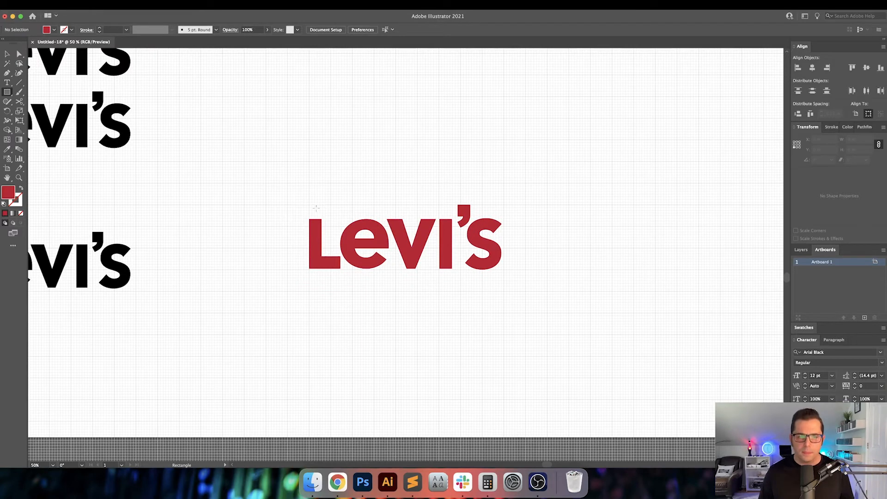
drag(311, 205, 502, 271)
key(v)
click(636, 199)
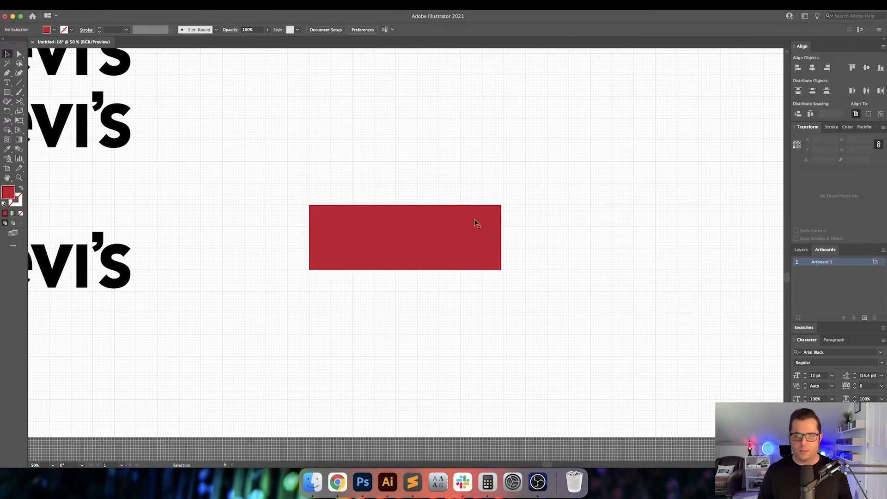
Enlarge the red rectangle from its center by 1 in each way, to 9.875 in wide and 4 in high
click(475, 223)
click(798, 145)
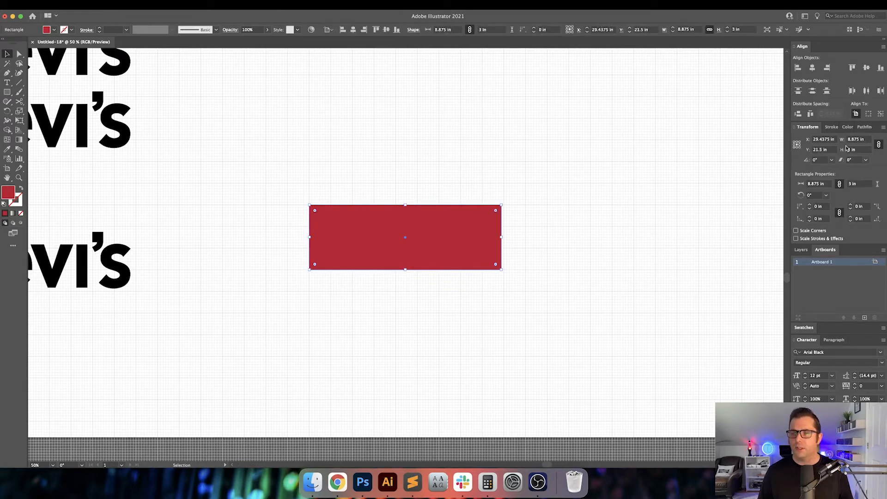
click(865, 140)
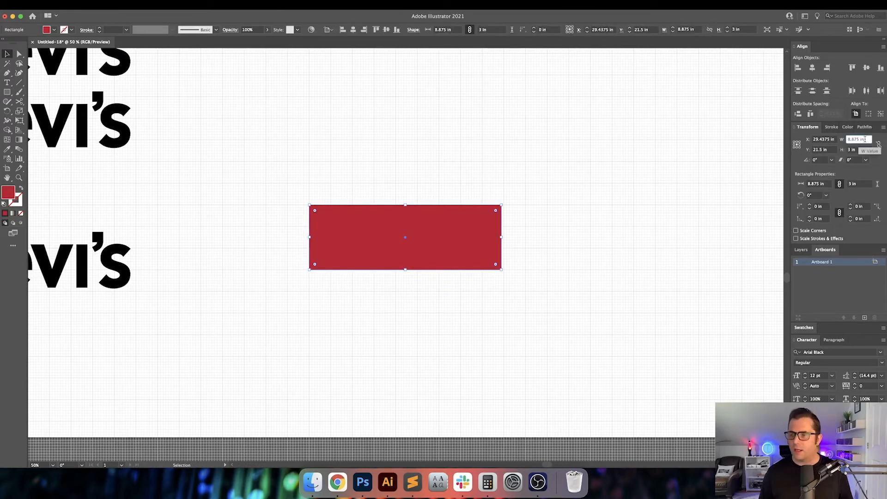
text(+1)
key(Return)
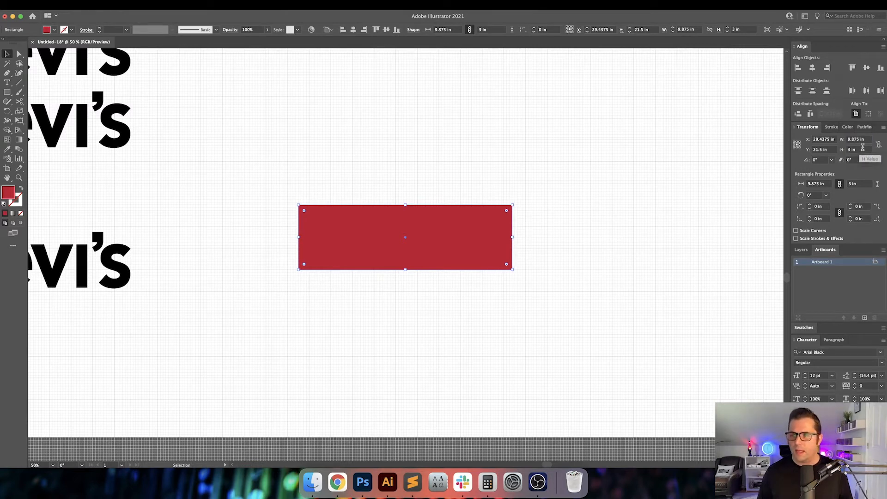
click(863, 149)
text(+1)
key(Return)
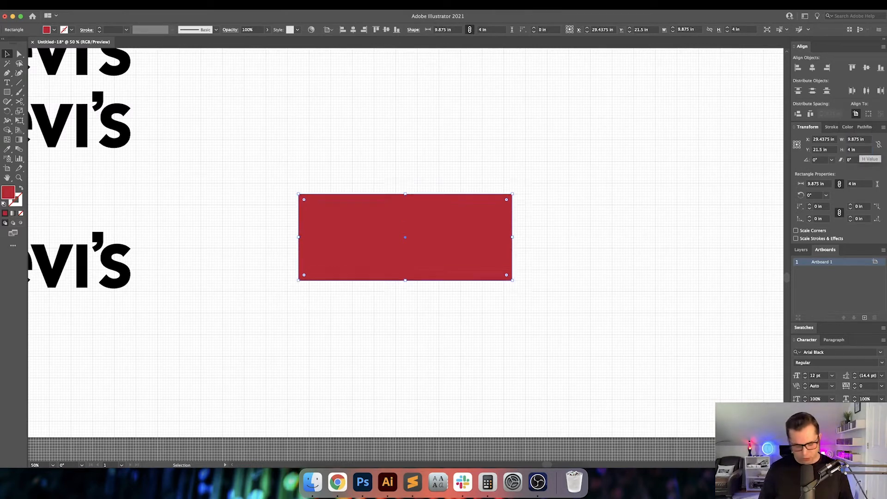
Place the red rectangle behind the wordmark and recolor only the letters white, sampled from the artboard background
click(667, 164)
drag(268, 297, 508, 271)
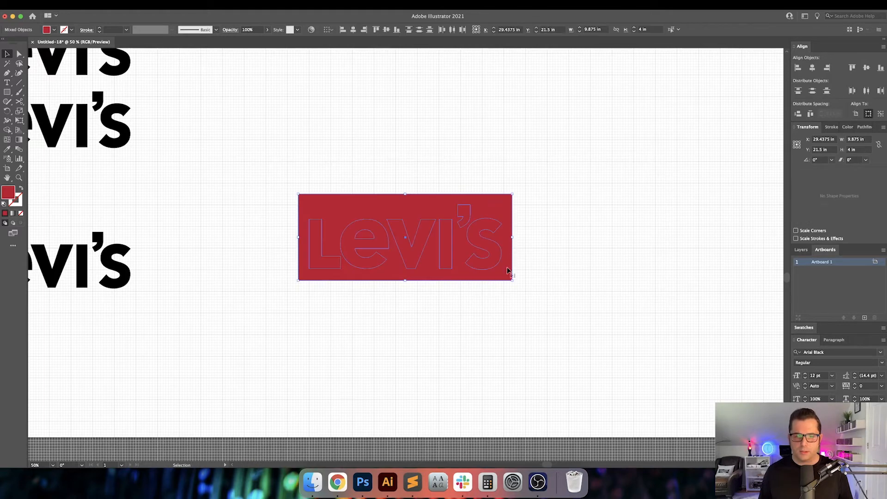
shift+click(507, 269)
key(i)
click(551, 208)
key(v)
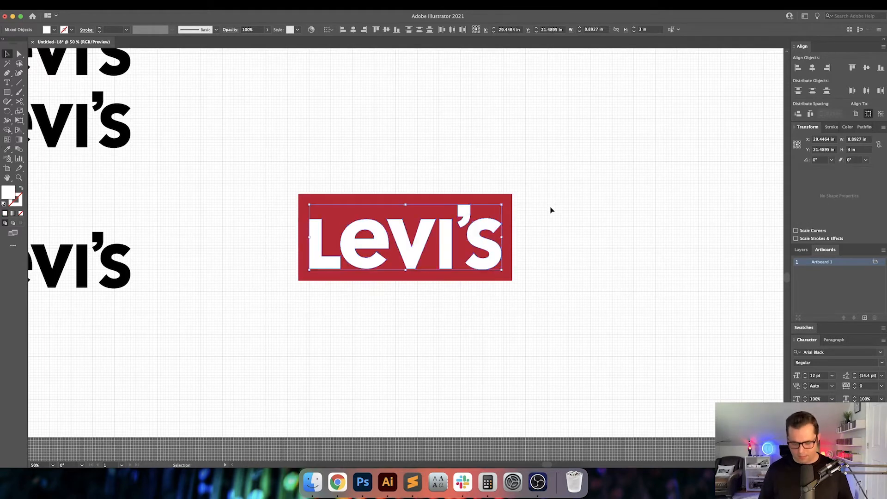
Hide the grid and examine the red rectangular badge beside the original Levi's logos at different zoom levels
key(a)
key(super+apostrophe)
key(super+minus)
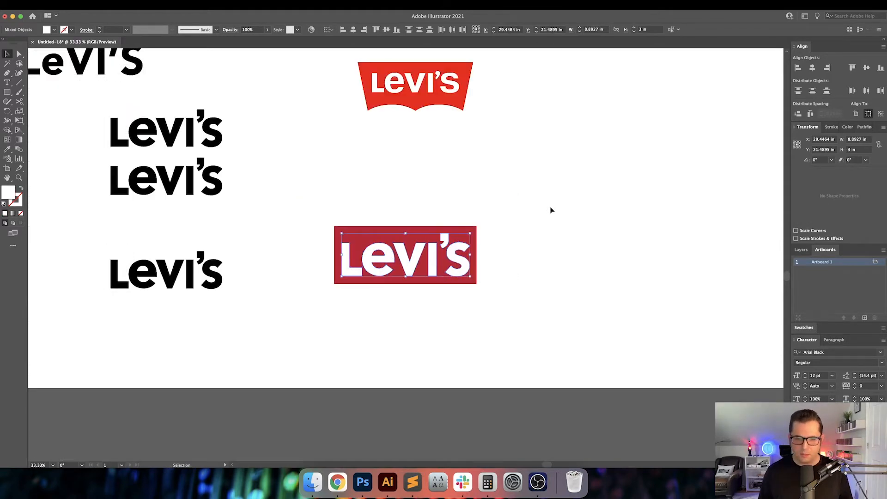
click(552, 211)
drag(553, 259, 538, 252)
scroll(535, 253, left, 3)
scroll(535, 253, up, 1)
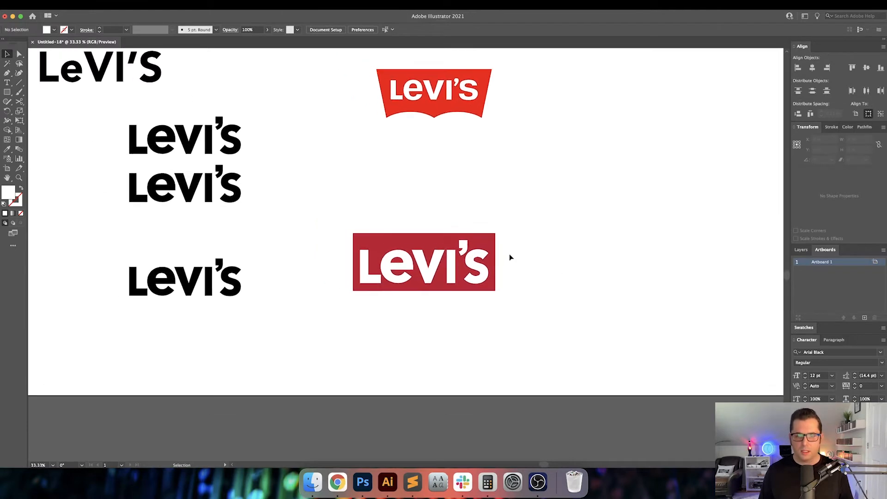
key(super+equal)
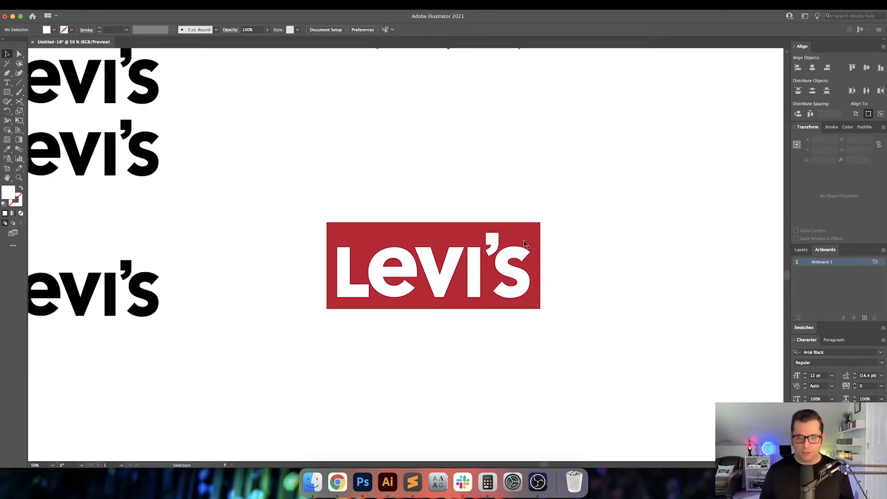
scroll(619, 236, right, 3)
click(419, 234)
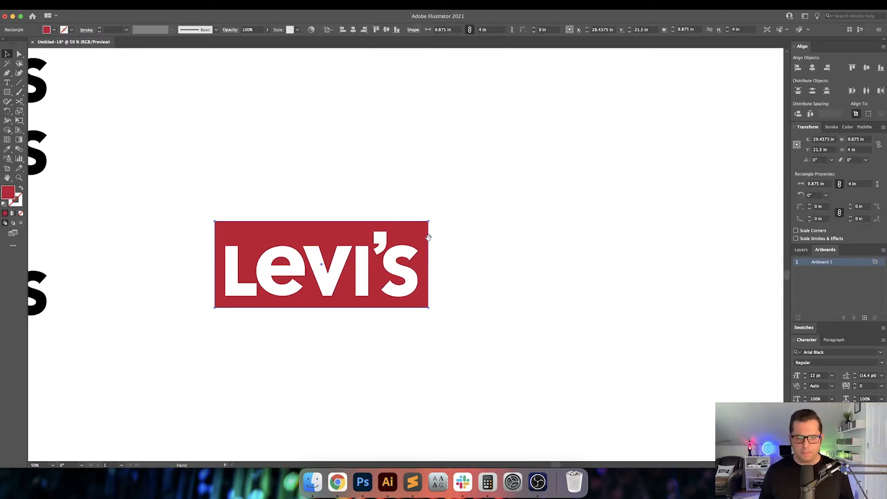
drag(429, 236, 474, 237)
key(super+minus)
key(super+minus)
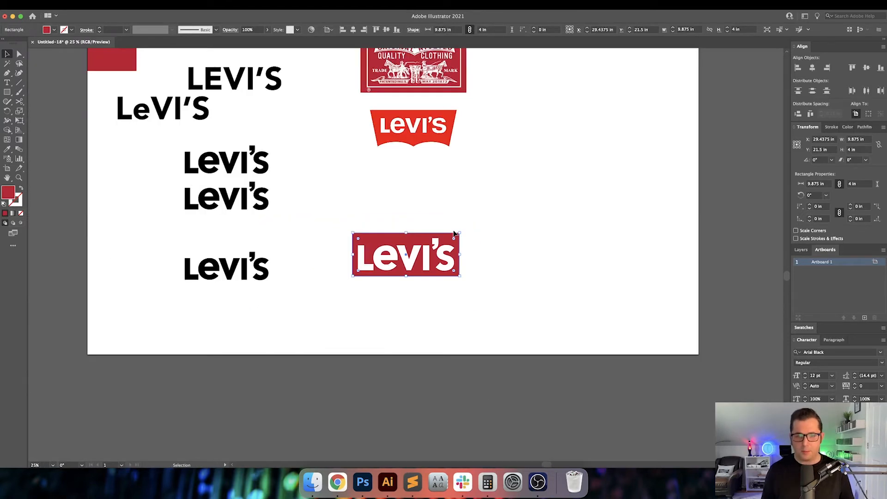
click(494, 179)
scroll(494, 184, up, 2)
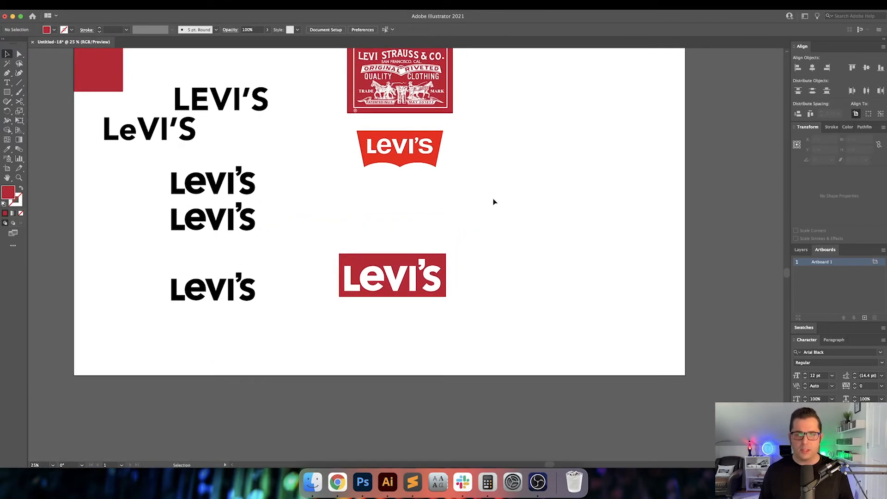
scroll(500, 215, up, 1)
key(super+plus)
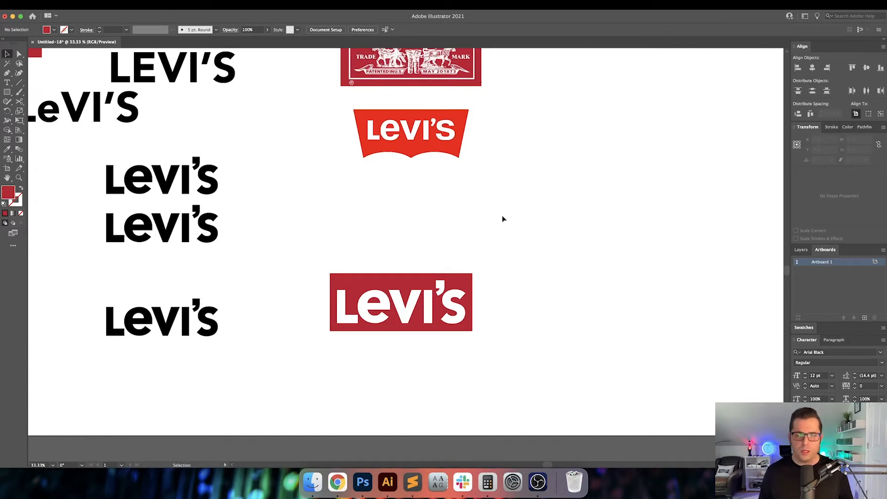
scroll(502, 216, down, 3)
Try an Arc Lower warp with a horizontal bend of -20% on the red rectangle behind the wordmark
click(456, 222)
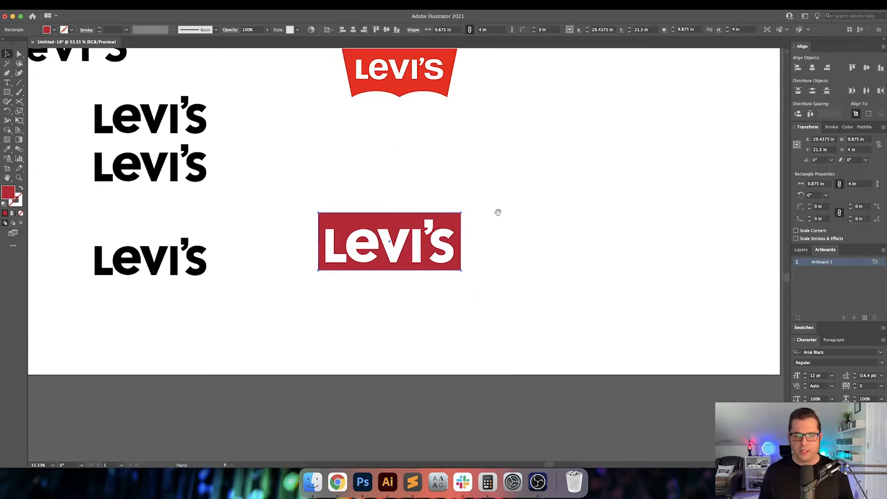
scroll(496, 231, up, 2)
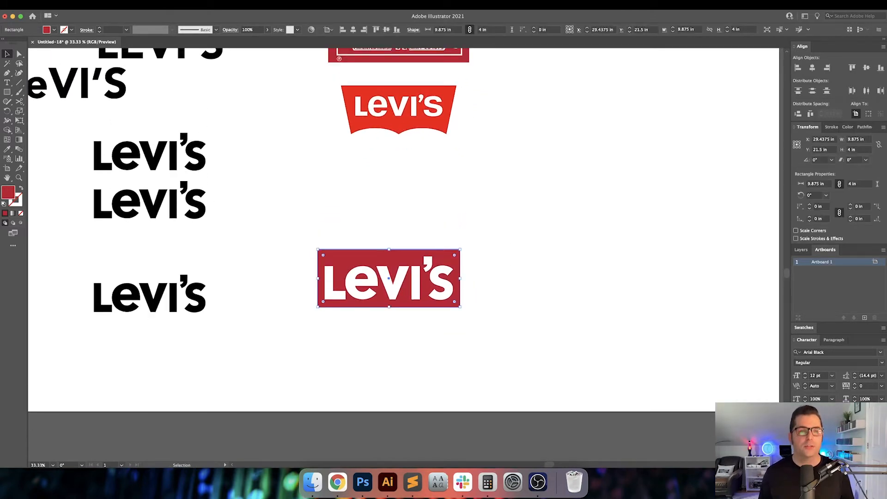
click(159, 5)
mouse_move(258, 138)
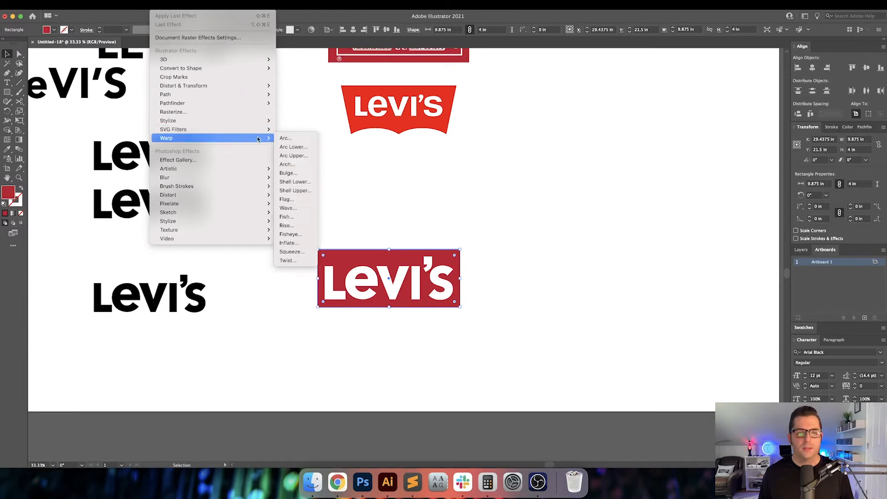
click(294, 147)
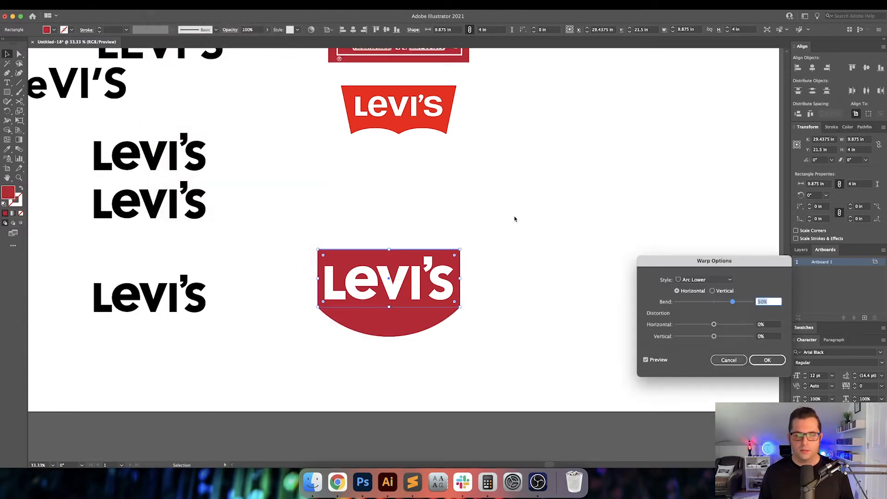
key(shift+Down)
key(shift+Down)
key(shift+Down)
key(shift+Down)
key(shift+Down)
key(shift+Down)
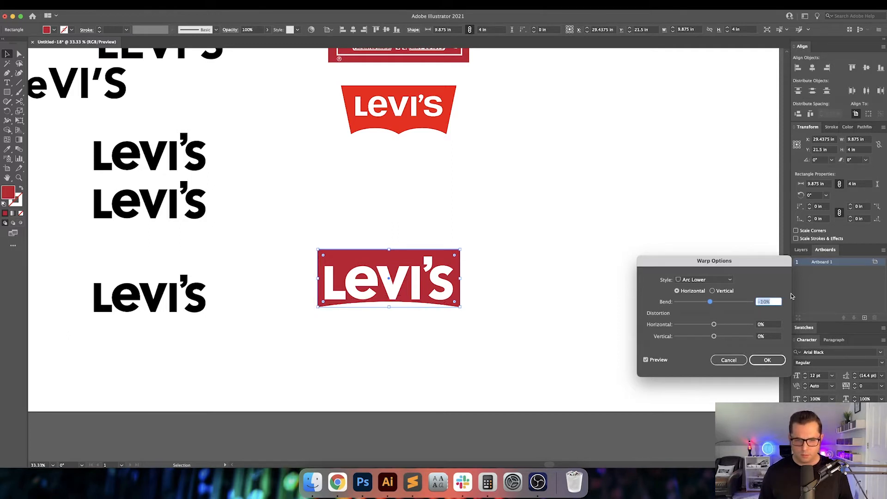
key(shift+Down)
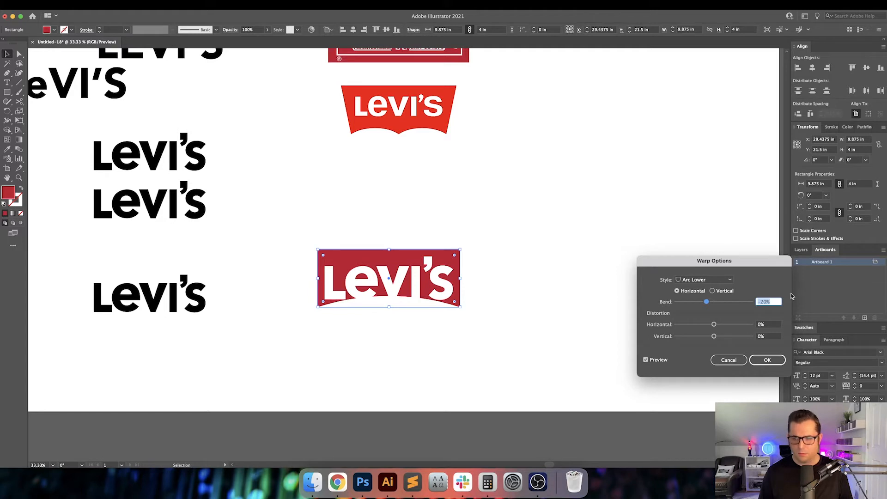
key(Return)
click(548, 326)
Examine how the arched lower edge meets the white letters and compare the badge with the original Levi's logos
scroll(437, 319, up, 1)
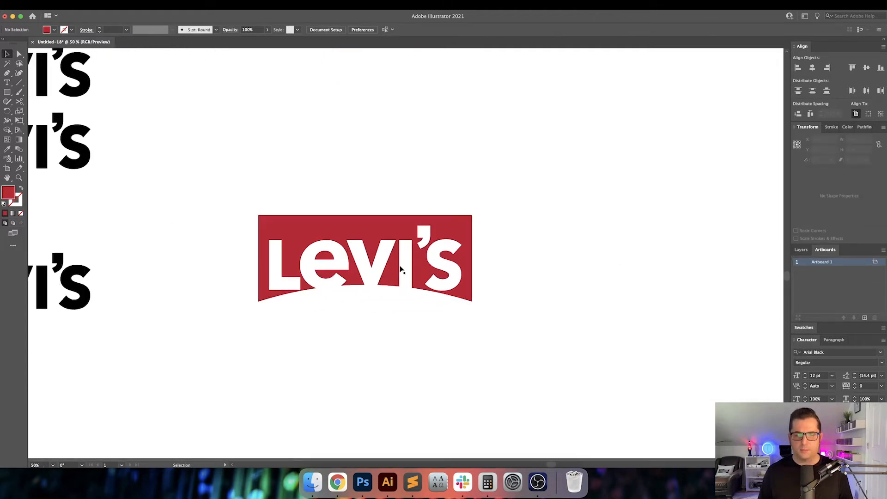
click(402, 269)
drag(189, 187, 651, 390)
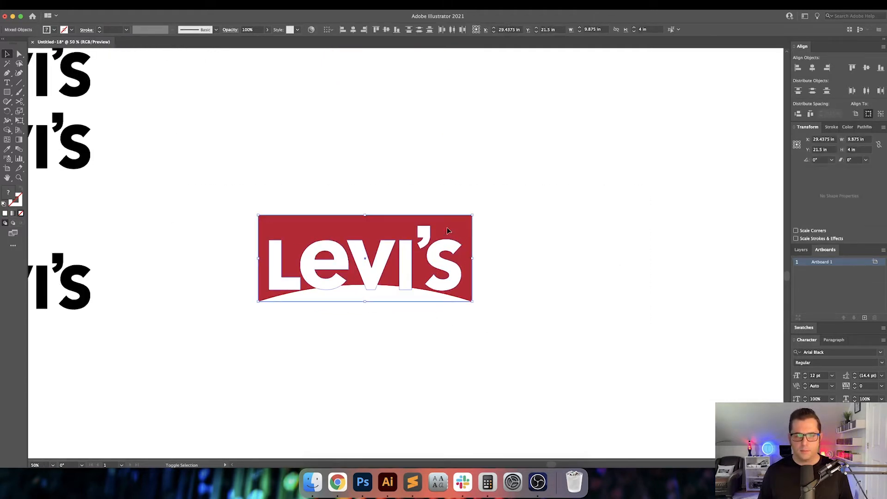
scroll(554, 311, up, 3)
drag(555, 311, 556, 315)
key(super+minus)
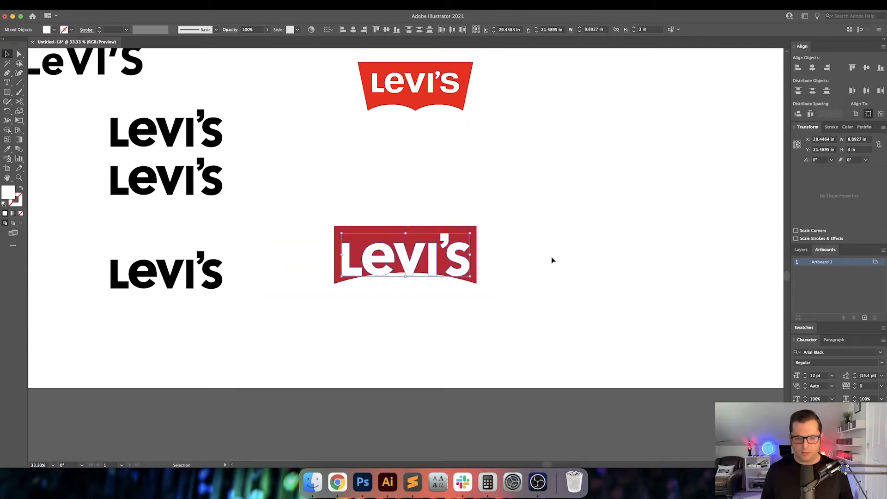
click(553, 257)
drag(567, 237, 573, 268)
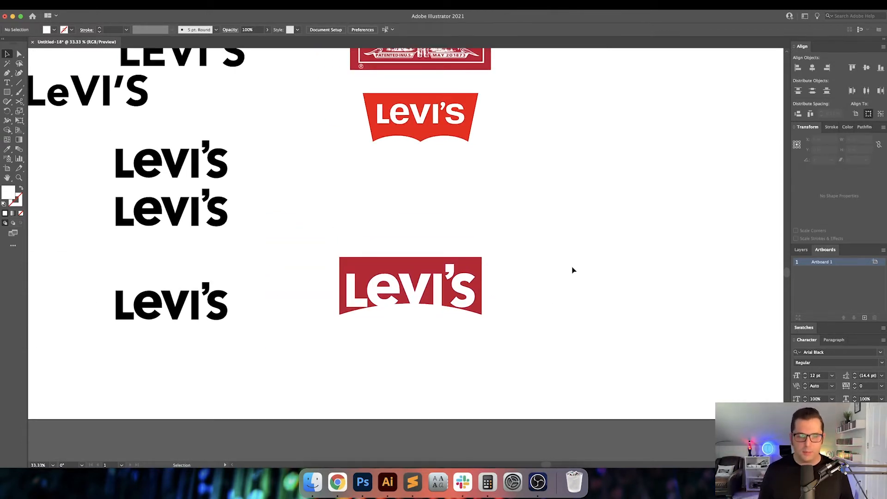
scroll(572, 270, up, 4)
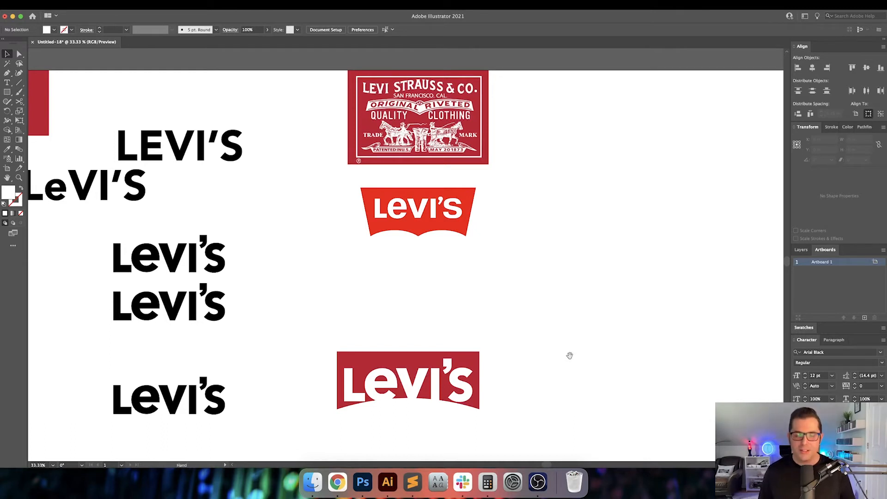
scroll(577, 287, down, 4)
key(super+equal)
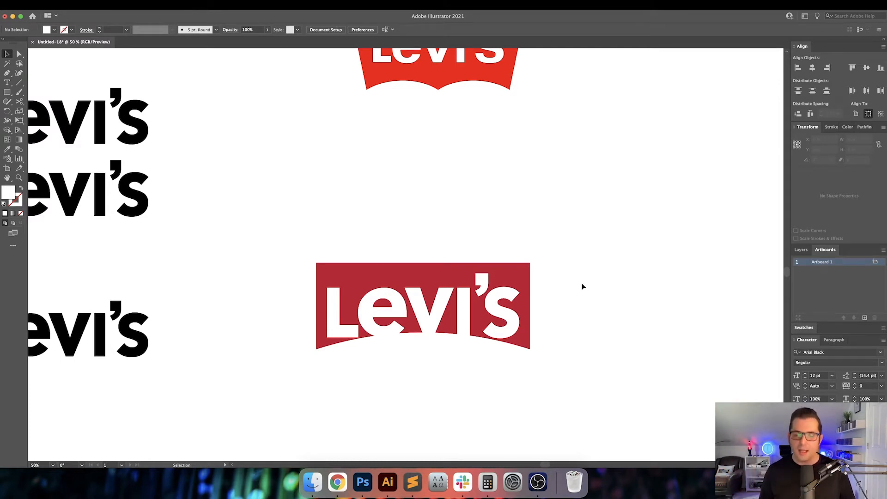
scroll(580, 285, down, 1)
scroll(580, 286, right, 1)
click(495, 252)
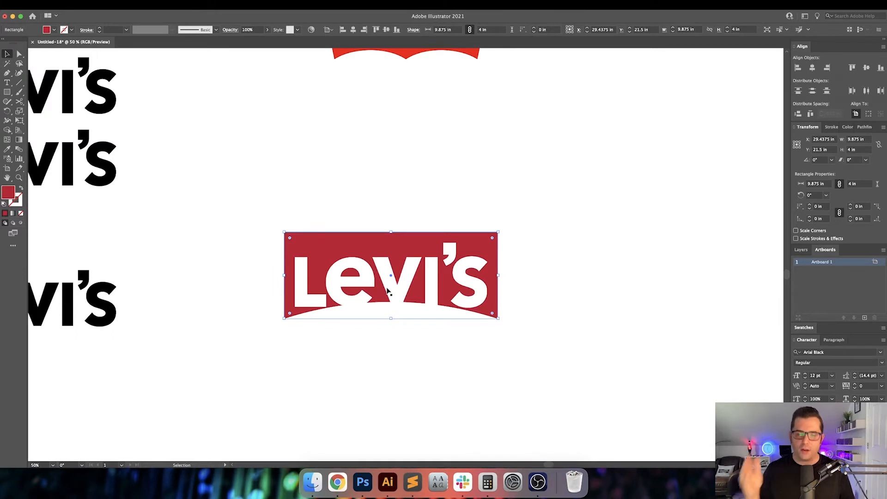
click(522, 289)
drag(522, 288, 535, 284)
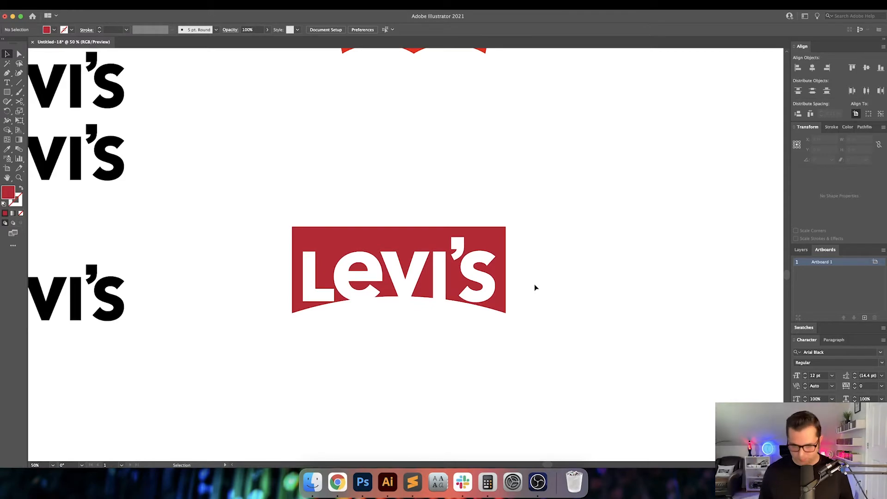
Show the grid again and undo the arc warp on the red rectangle
drag(535, 288, 416, 289)
key(super+apostrophe)
click(200, 210)
drag(228, 235, 291, 234)
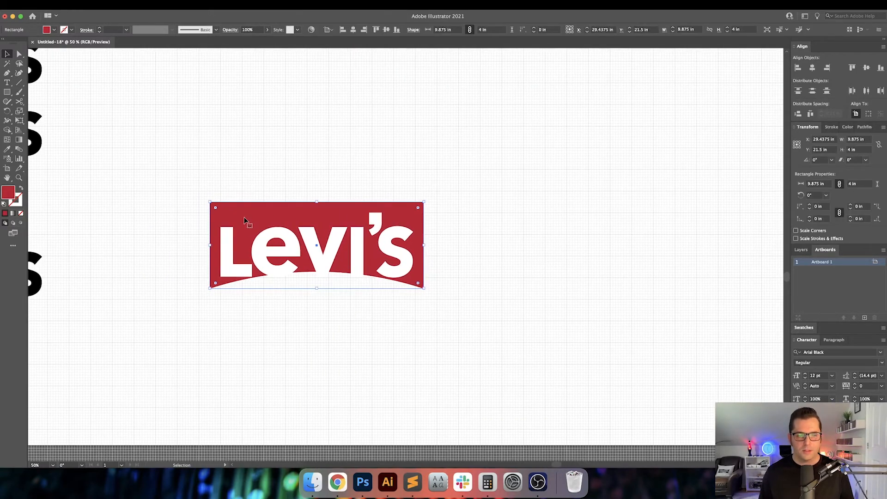
key(super+z)
click(469, 182)
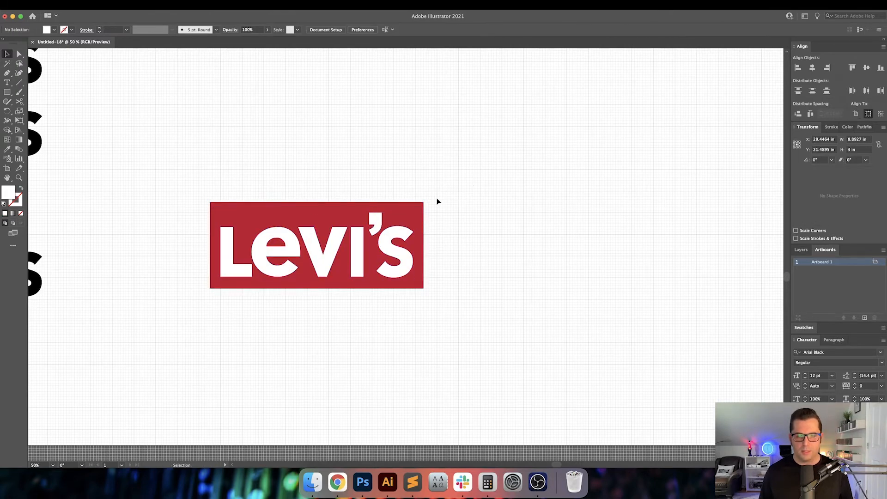
Resize the red rectangle from its center to 11.875 in wide and 6 in high
click(418, 206)
click(869, 139)
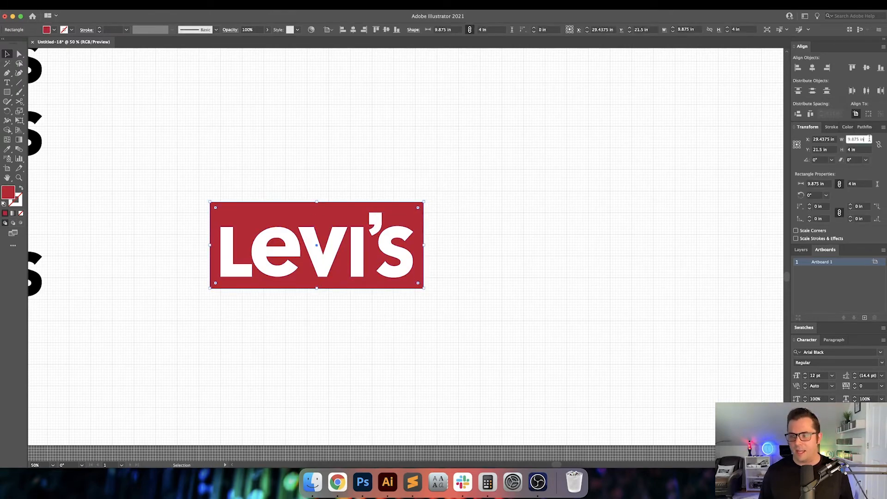
text(11.875)
key(Return)
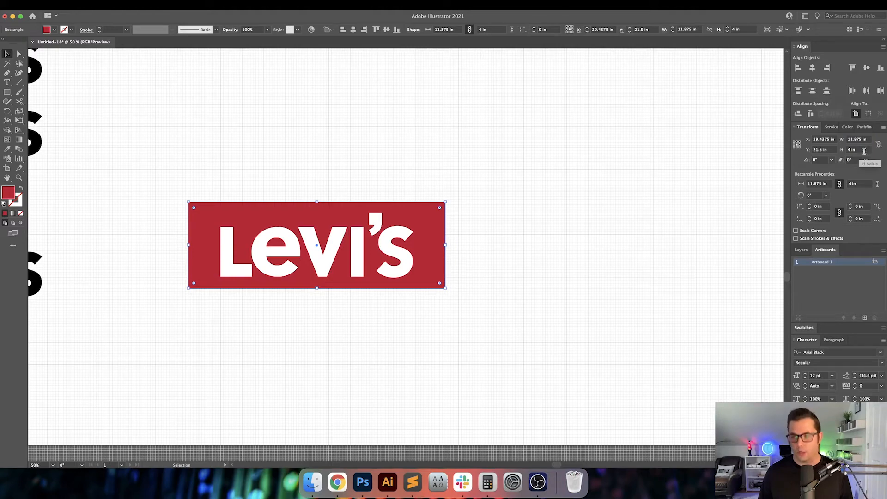
click(865, 151)
text(6)
key(Return)
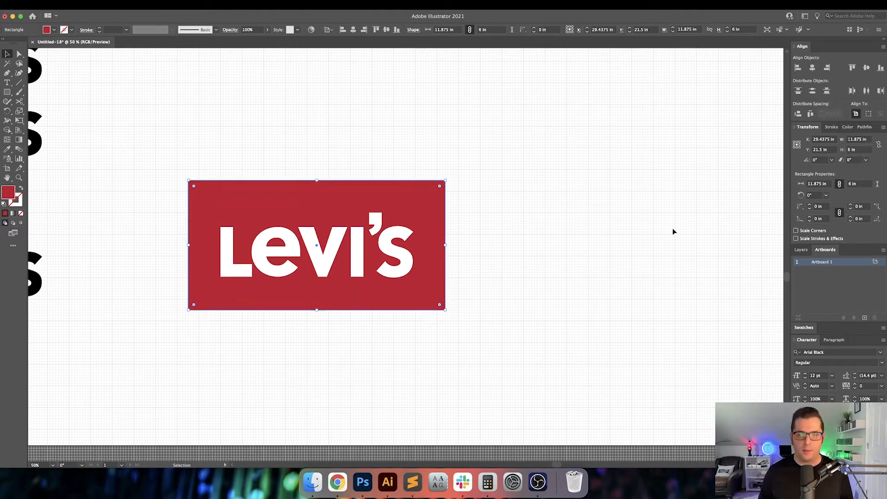
click(673, 230)
Apply an Arc Lower warp with a horizontal bend of -20% to the enlarged red rectangle
drag(520, 248, 584, 251)
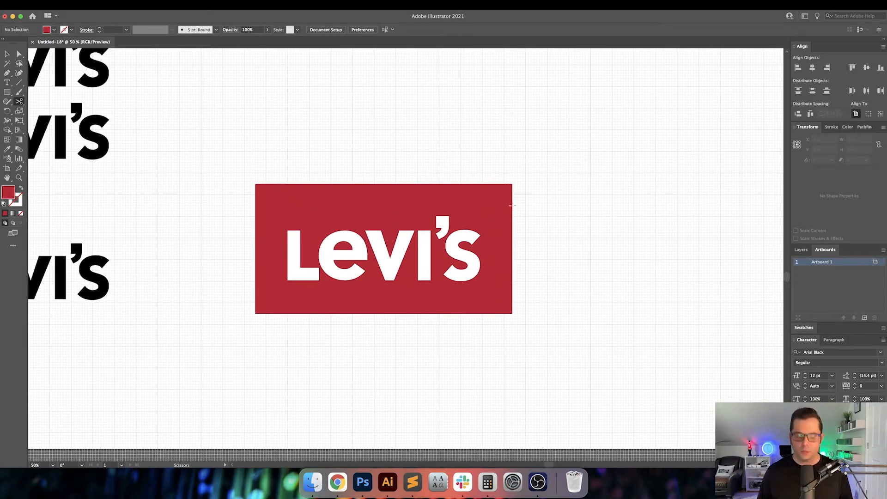
key(v)
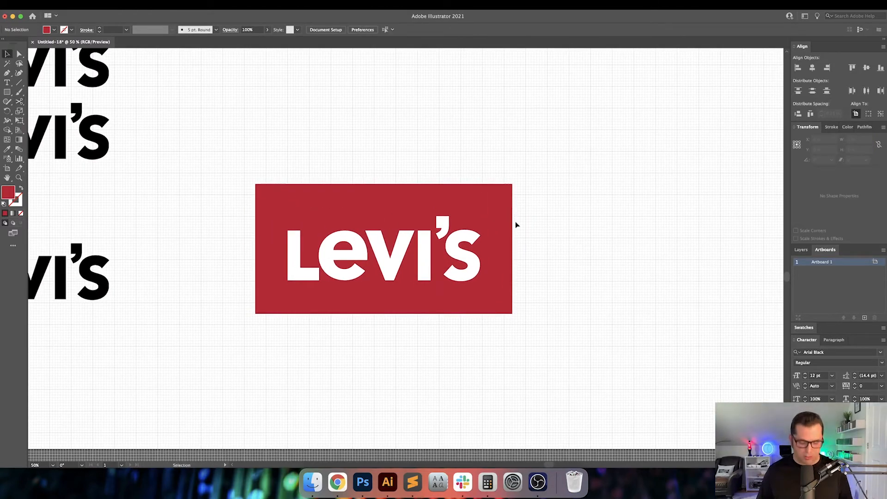
click(489, 209)
click(169, 10)
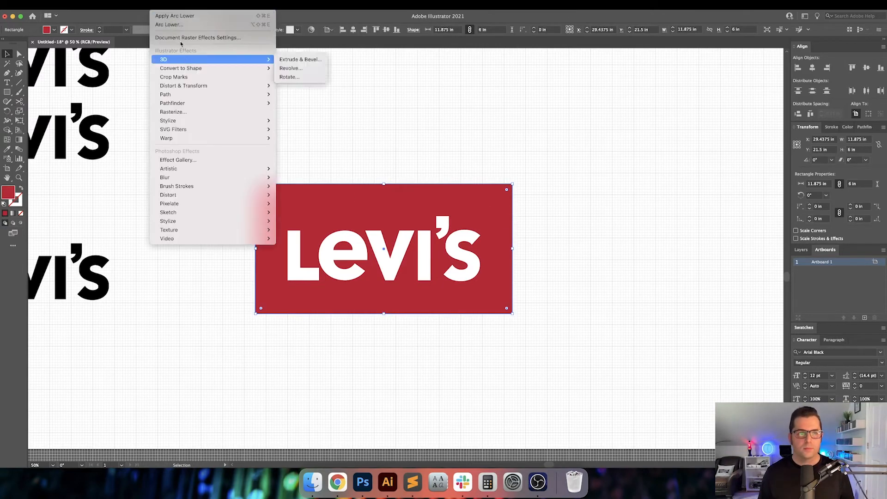
click(169, 24)
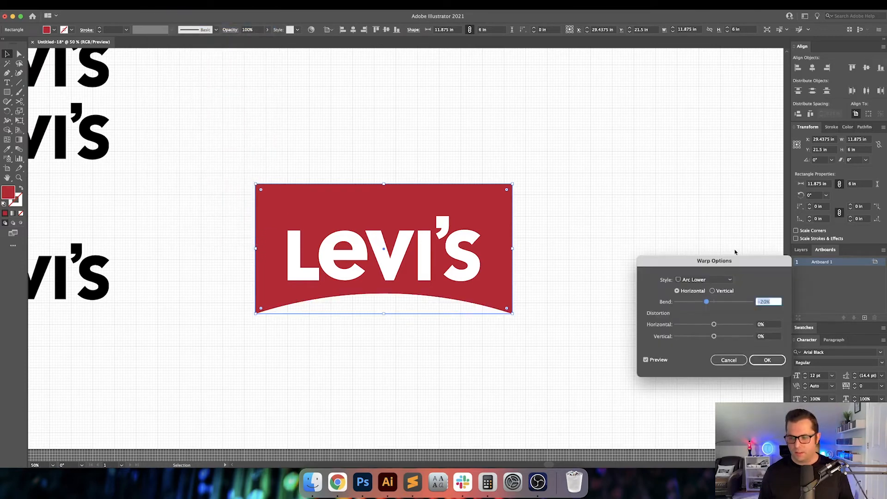
key(Return)
click(602, 261)
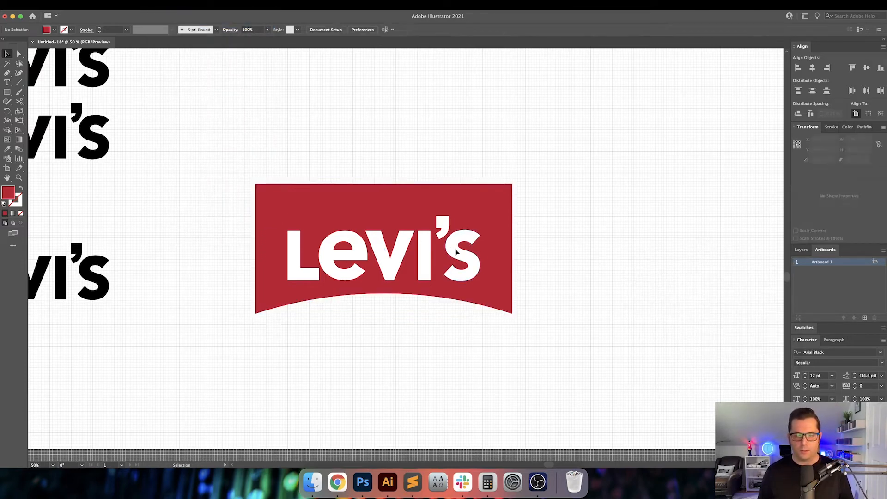
Select only the white wordmark letters, leaving out the red badge, and unite them with Pathfinder
click(457, 261)
drag(594, 208, 223, 329)
shift+click(359, 217)
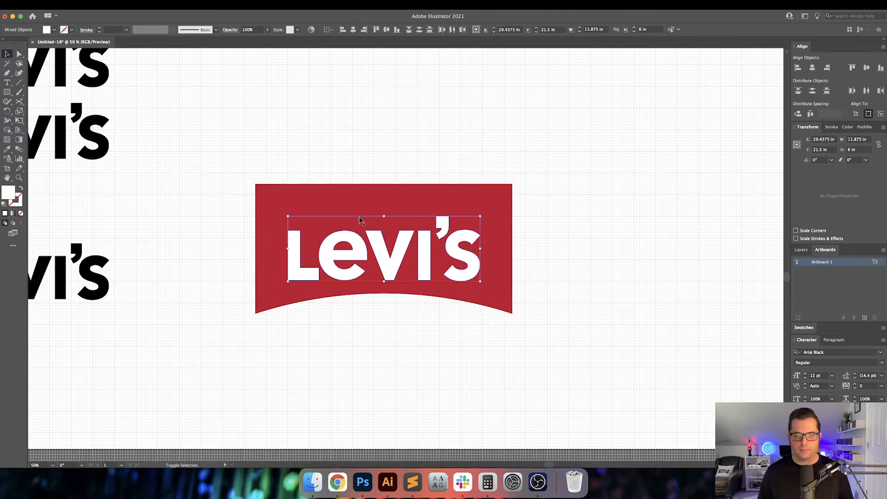
click(858, 126)
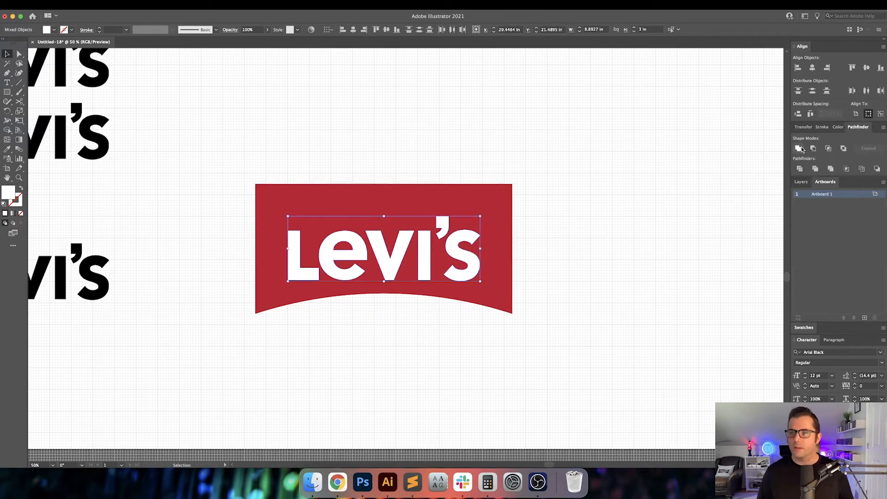
click(694, 203)
scroll(688, 219, left, 2)
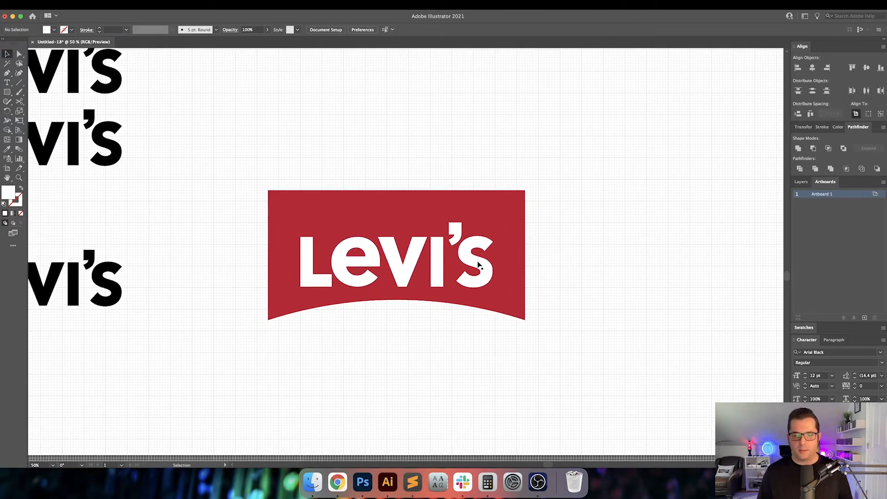
key(m)
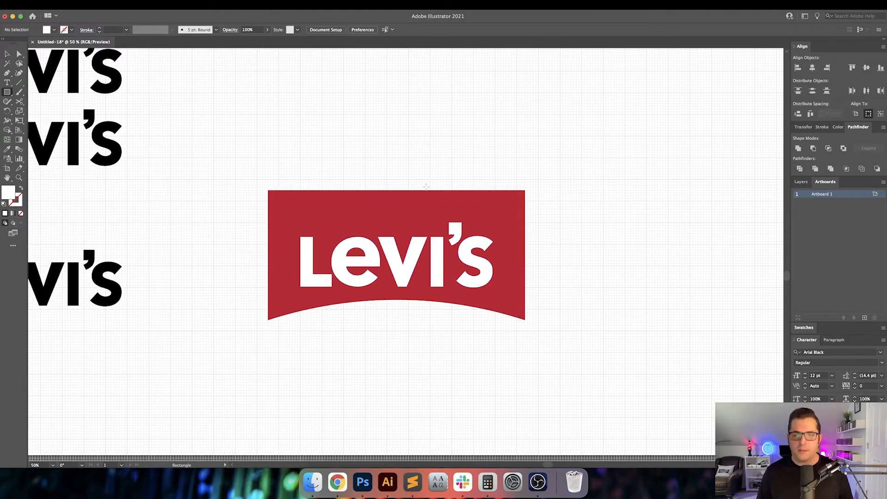
Center the wordmark vertically between the badge's upper edge and the arch's peak using a temporary 1 × 5 in rectangle, and delete the rectangle
drag(395, 190, 418, 300)
key(v)
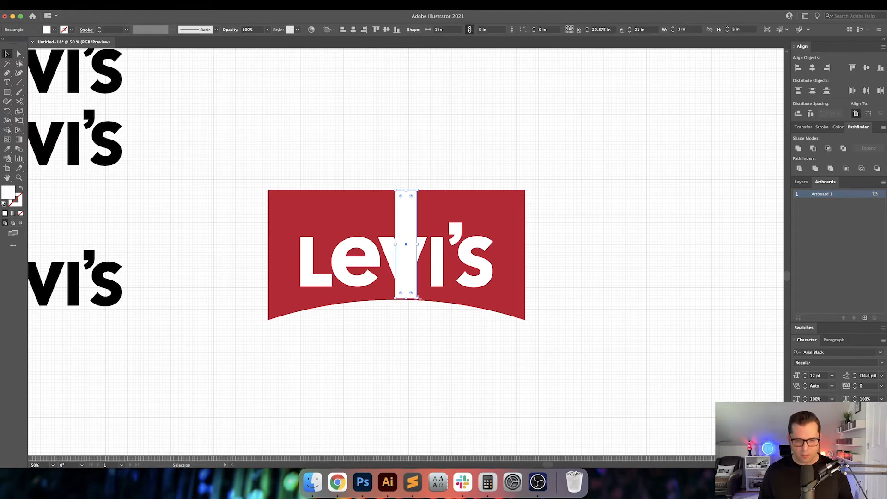
shift+click(428, 271)
click(407, 259)
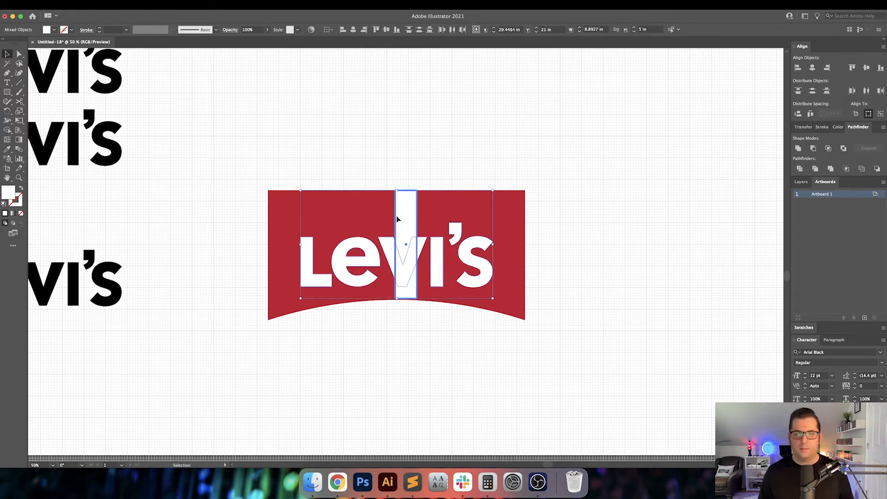
click(386, 29)
click(431, 105)
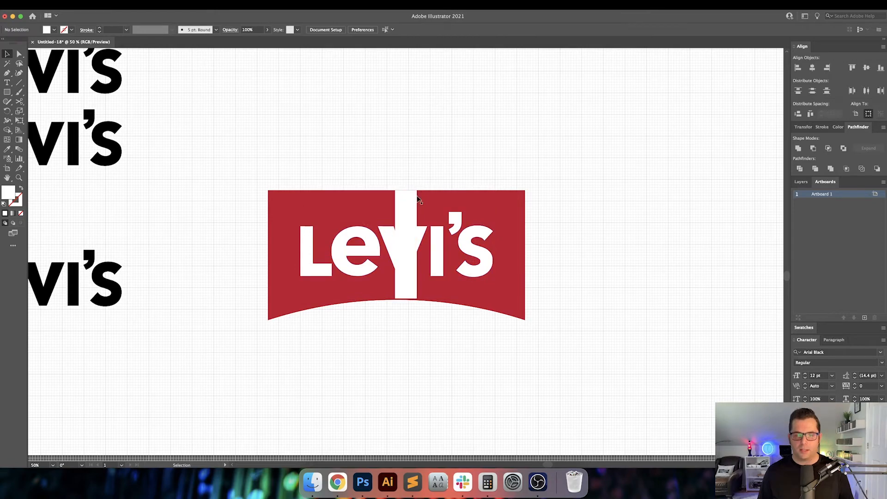
click(411, 206)
key(Delete)
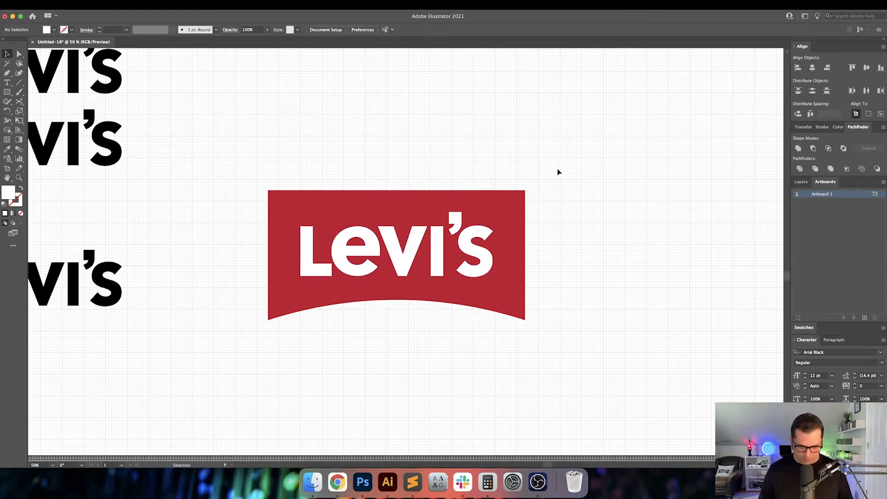
Hide the grid and center the wordmark horizontally on the red badge
key(super+minus)
key(super+minus)
drag(556, 219, 314, 264)
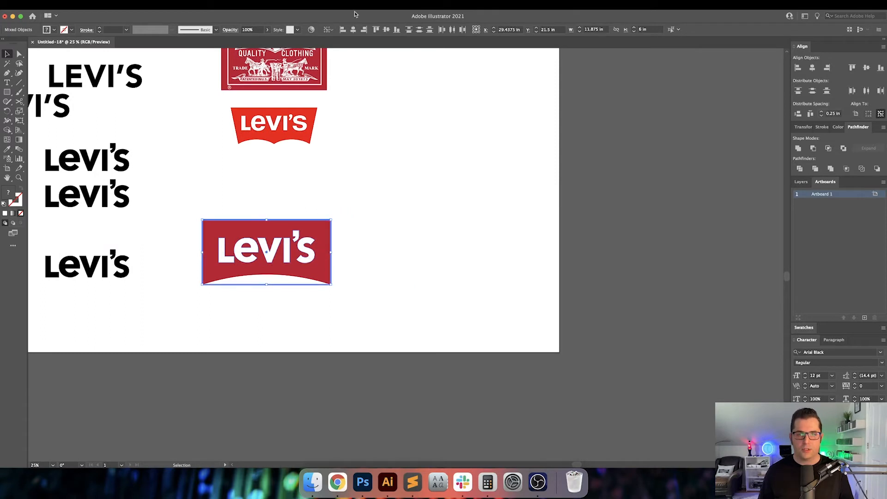
click(354, 30)
click(370, 229)
drag(370, 229, 550, 261)
key(super+plus)
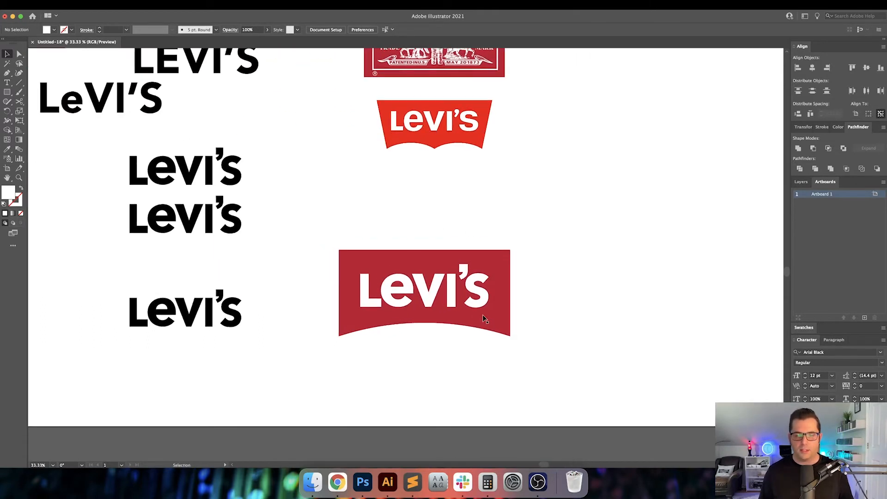
Try rounding the red badge's two lower corners with a 1 in radius, and undo the rounding
scroll(483, 316, up, 2)
drag(494, 320, 524, 283)
key(a)
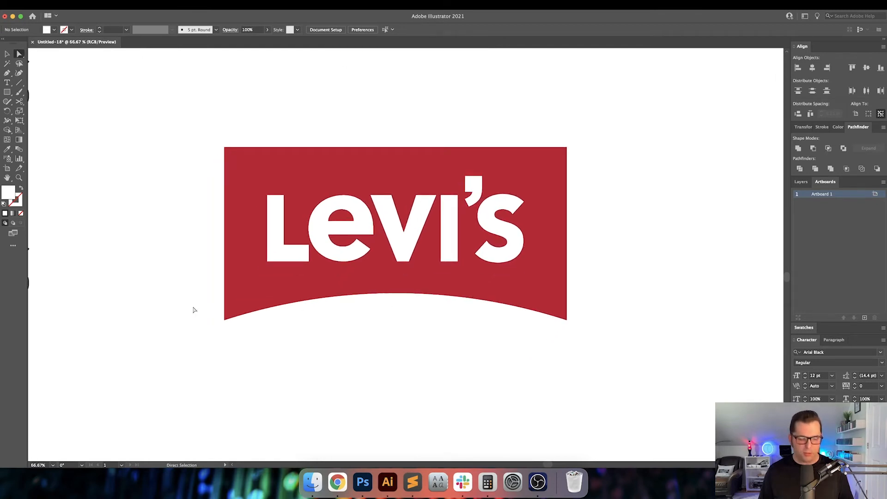
drag(193, 307, 277, 343)
drag(507, 341, 585, 300)
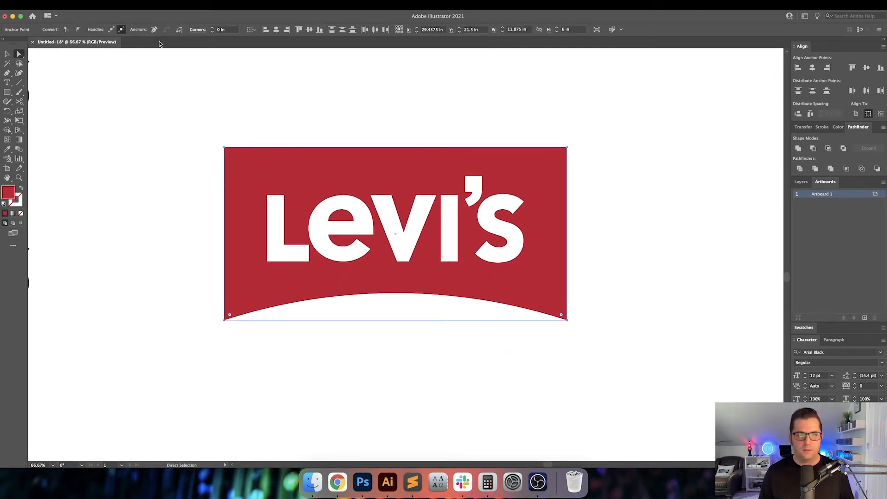
click(231, 29)
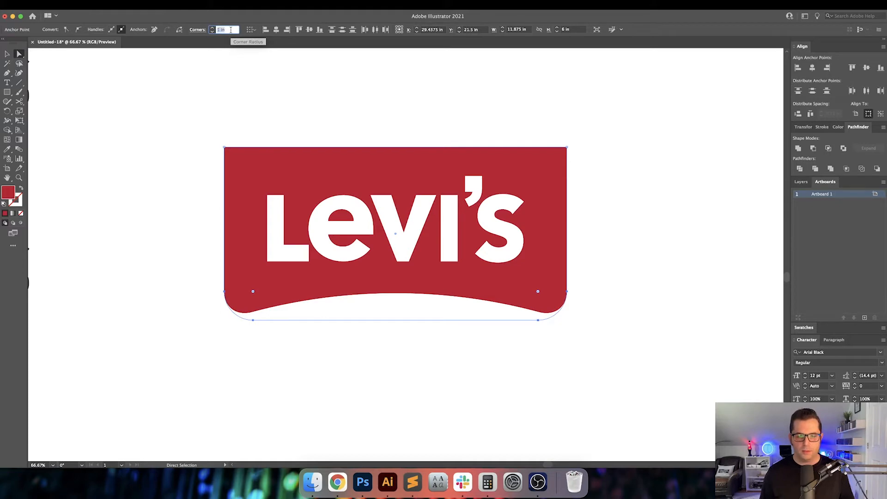
click(597, 181)
key(super+minus)
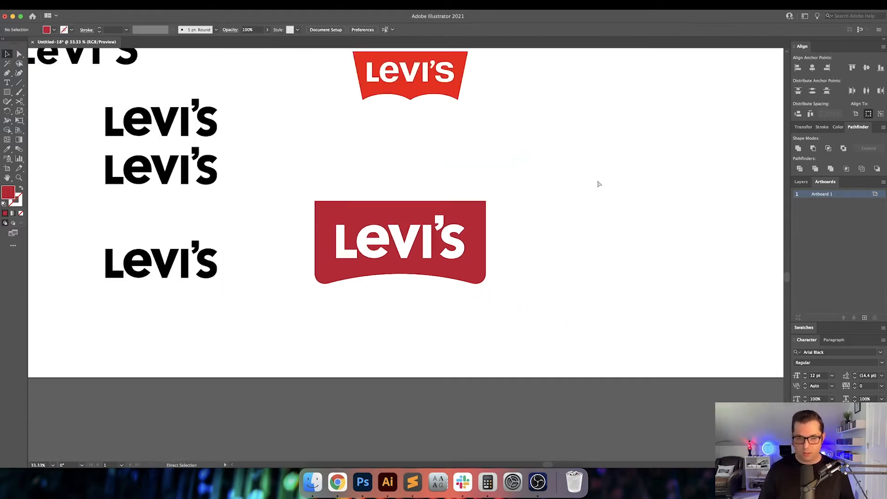
key(super+minus)
key(v)
Duplicate the red badge with its wordmark to the right of the original, at the same height
drag(597, 182, 452, 273)
drag(416, 313, 398, 278)
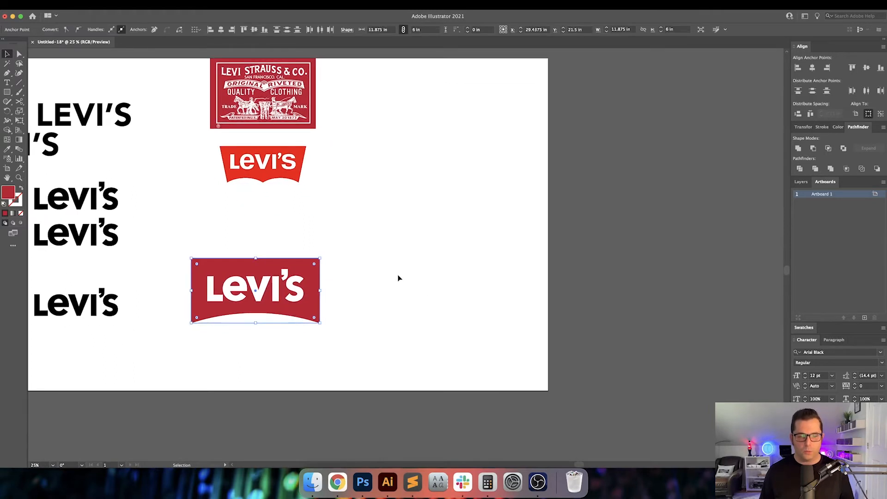
drag(373, 242, 422, 286)
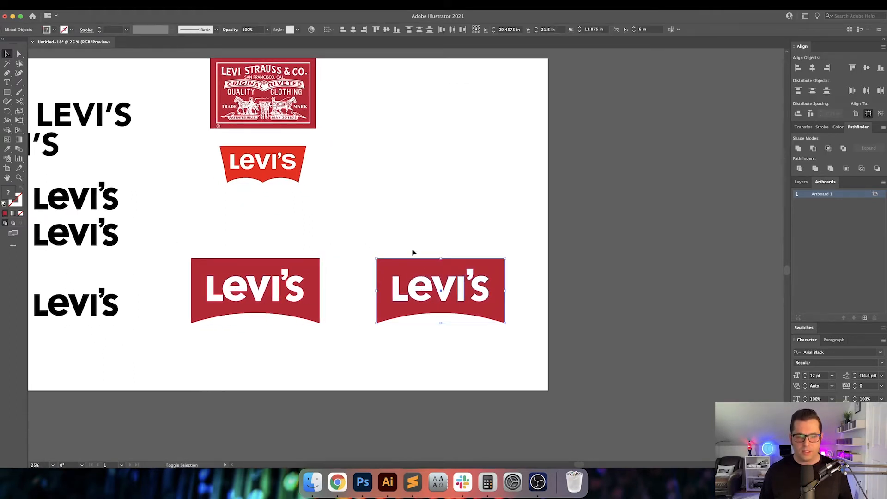
click(412, 250)
Round the two lower corners of the duplicated badge with a 1 in radius
drag(409, 242, 402, 226)
key(a)
drag(348, 320, 390, 297)
drag(475, 323, 505, 303)
double_click(230, 30)
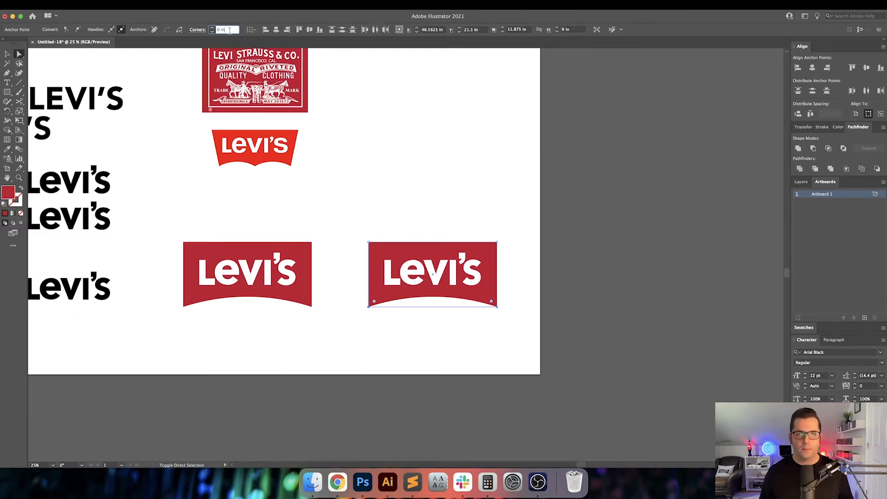
text(1)
key(Return)
key(v)
Round the two upper corners of the duplicated badge with a 1 in radius as well
scroll(359, 173, right, 3)
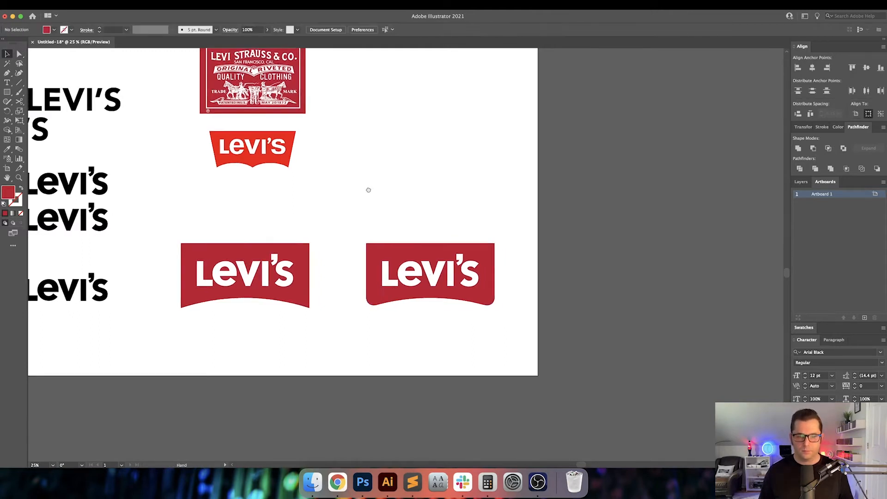
key(a)
drag(304, 240, 458, 264)
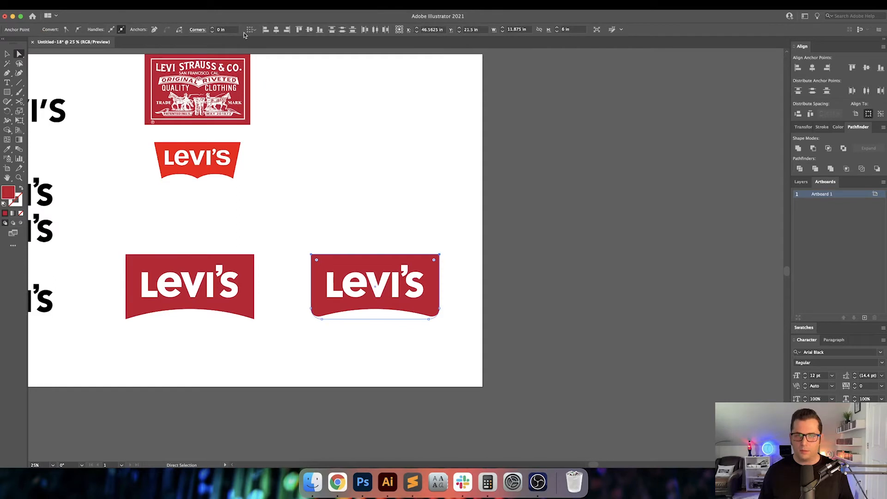
double_click(230, 30)
text(1)
key(Return)
click(365, 162)
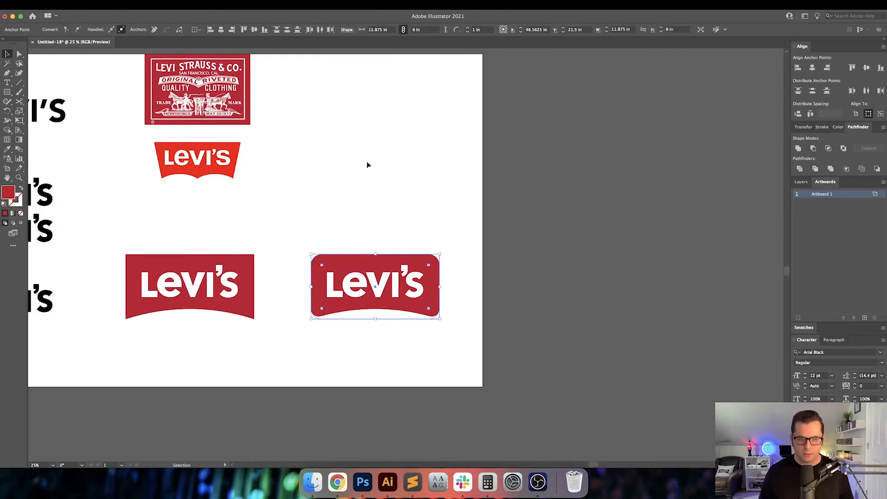
Enlarge the artboard to the right and downward to make room beside the badges
mouse_move(365, 162)
mouse_down()
mouse_move(425, 161)
mouse_move(414, 171)
mouse_move(350, 170)
mouse_up()
key(super+minus)
key(shift+o)
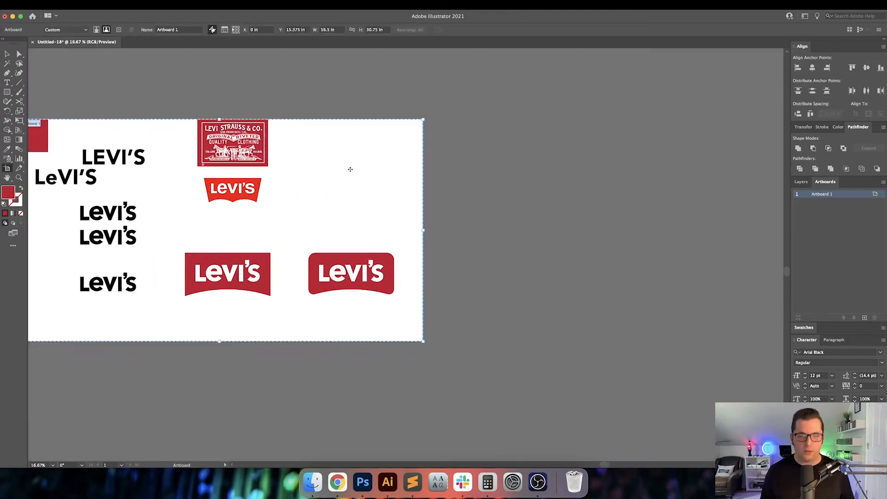
drag(440, 313, 434, 225)
drag(416, 255, 522, 313)
key(v)
key(super+plus)
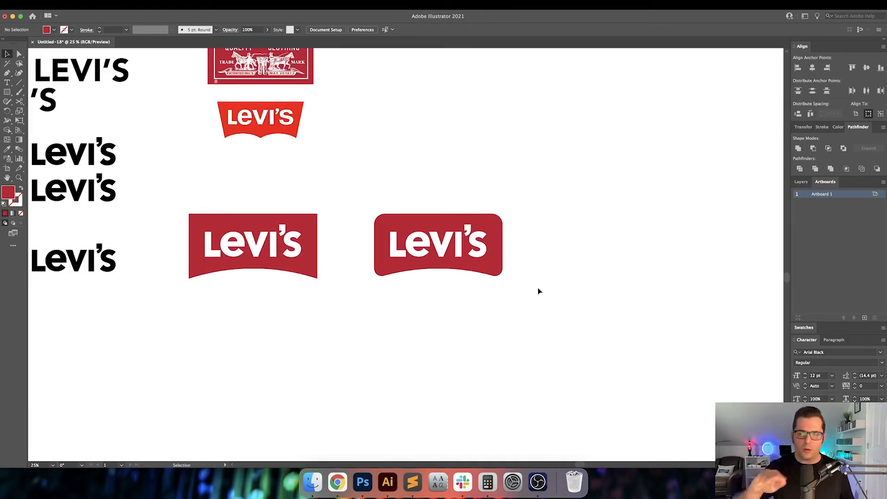
Undo the artboard enlargement and the rounding of the duplicated badge's upper corners
key(super+z)
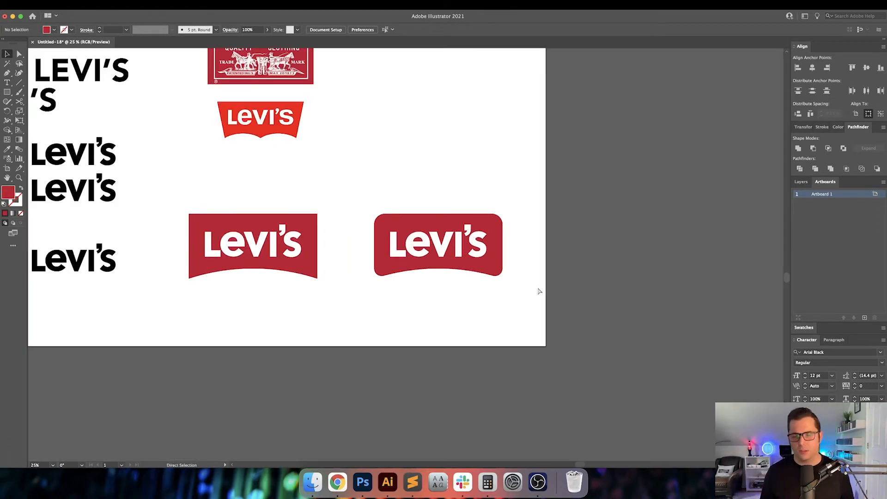
key(super+z)
click(538, 295)
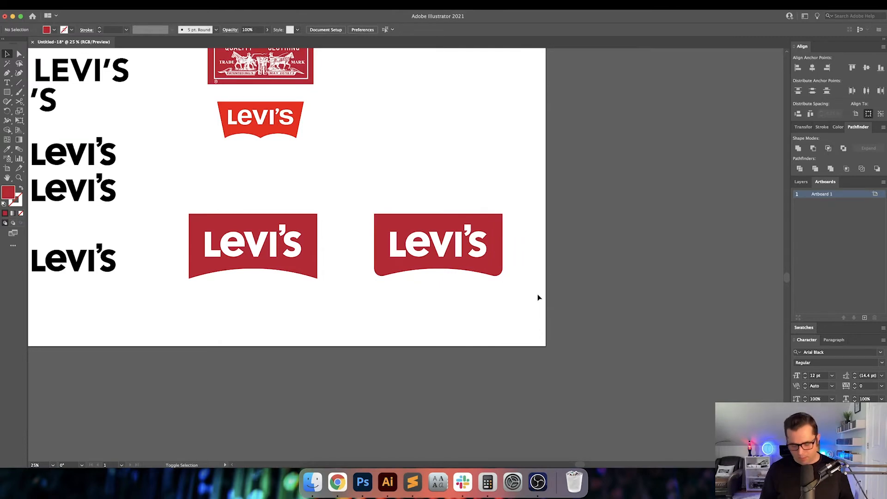
Extend the artboard's lower-right corner outward to leave wide empty space below and beside the two badges
key(shift+o)
key(super+minus)
drag(566, 299, 398, 245)
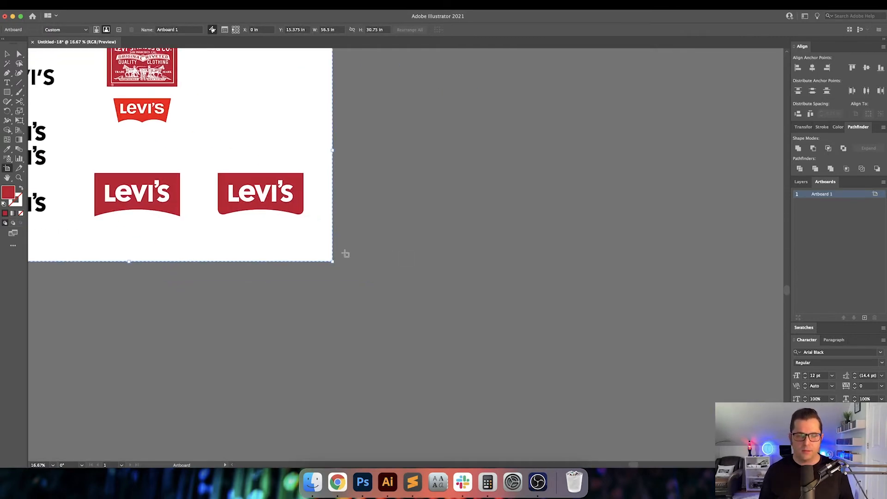
drag(333, 261, 691, 457)
key(v)
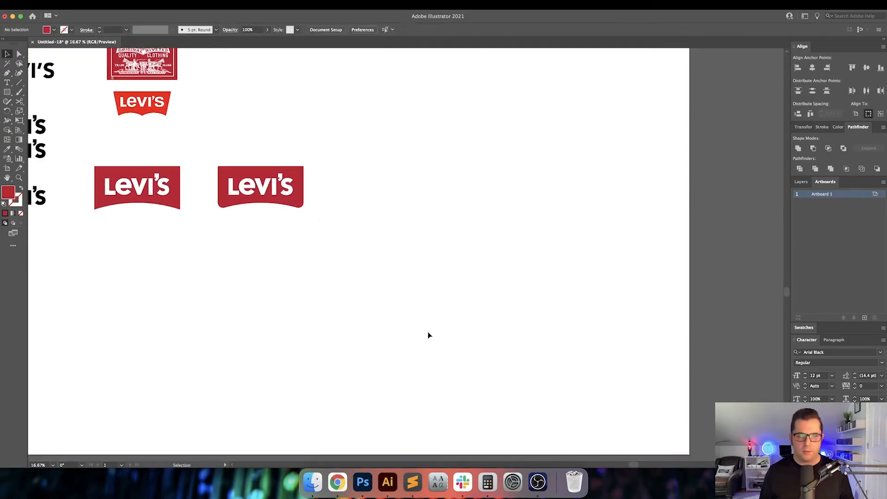
Select both red badges with their wordmarks and pull the document out into a floating window
drag(428, 335, 138, 185)
drag(71, 42, 227, 126)
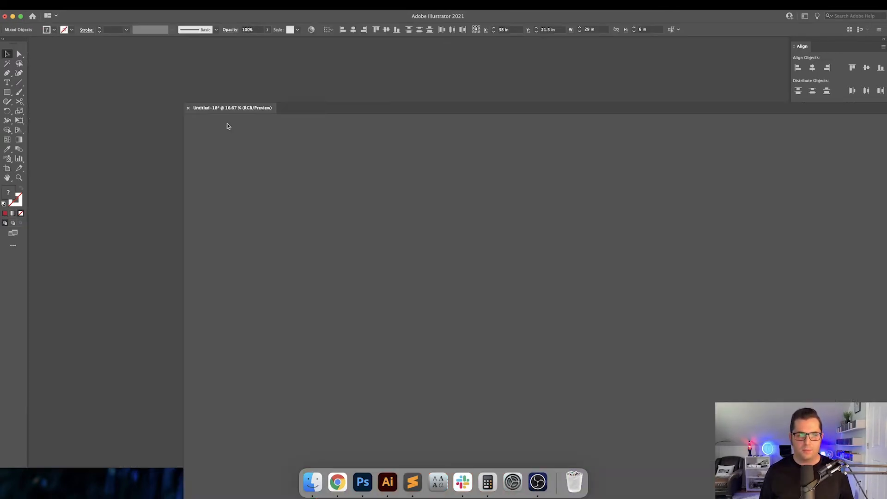
Dock the floating document window into the workspace and deselect the two red badges
drag(318, 128, 138, 40)
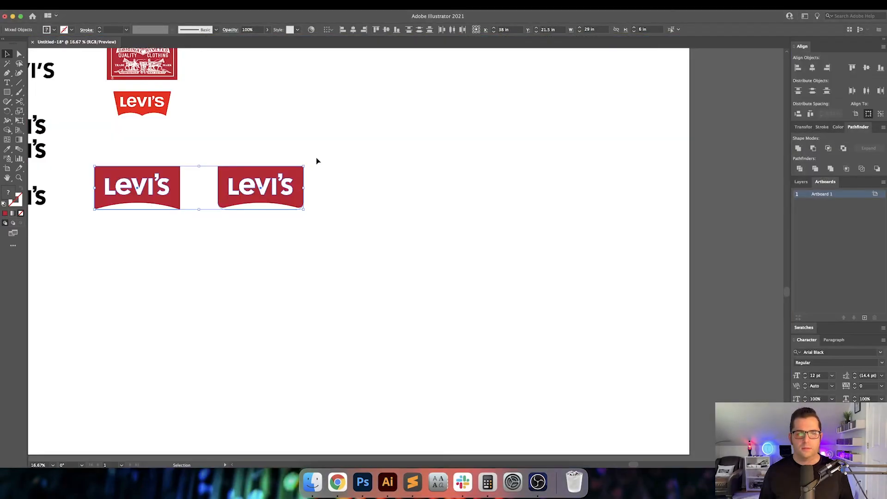
click(316, 158)
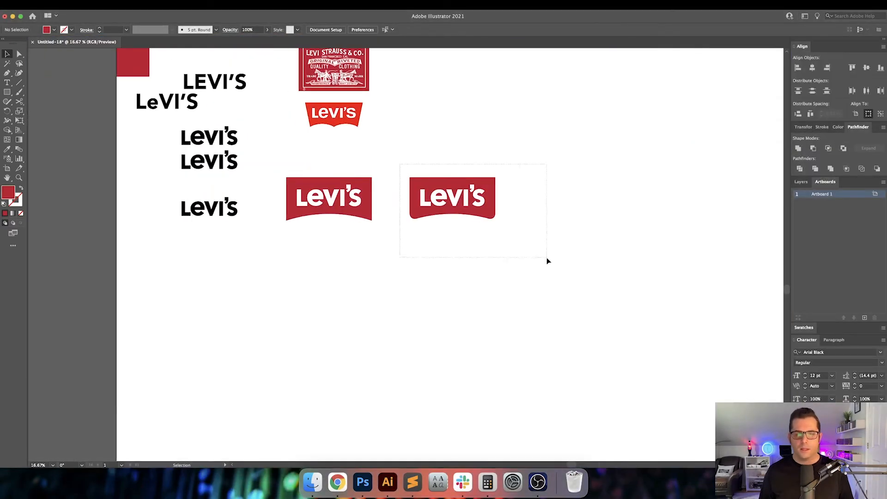
drag(547, 259, 547, 259)
click(472, 249)
Copy the white wordmark from the first red badge to below the black wordmarks and colour the copy with the badge's red
click(326, 199)
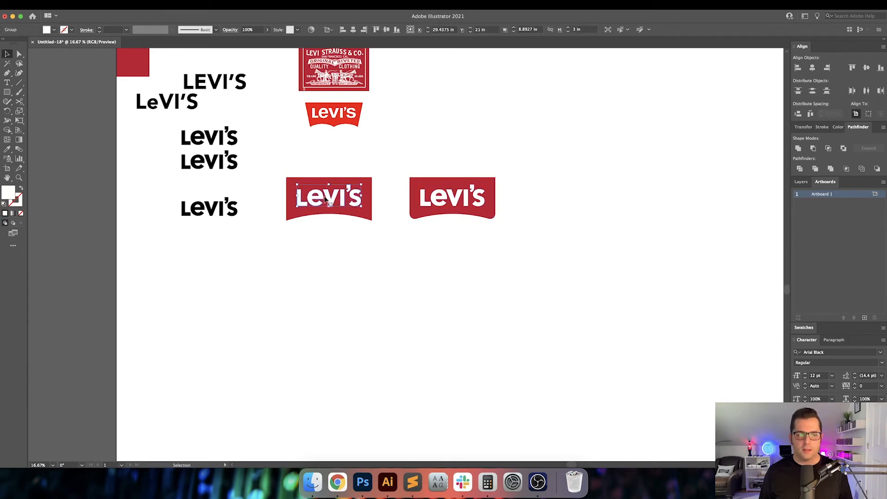
drag(326, 199, 220, 279)
key(i)
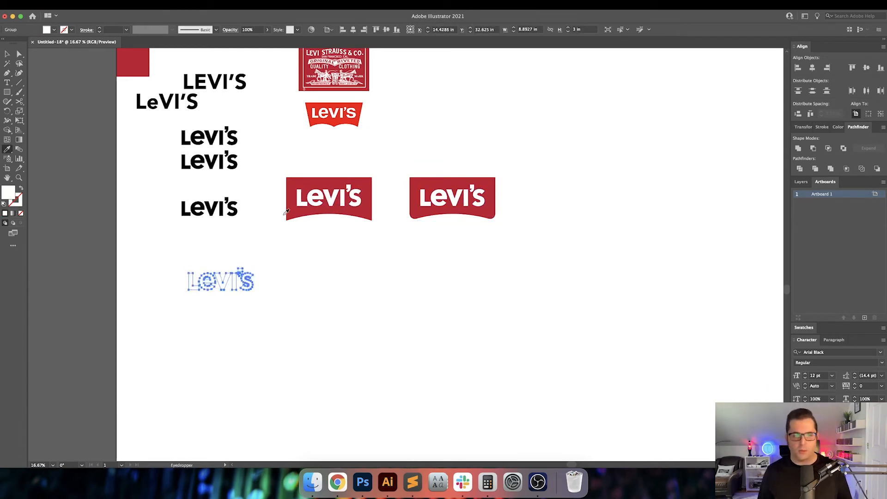
click(286, 212)
key(v)
Try to cut the white wordmark out of the first red badge with Minus Front
click(279, 172)
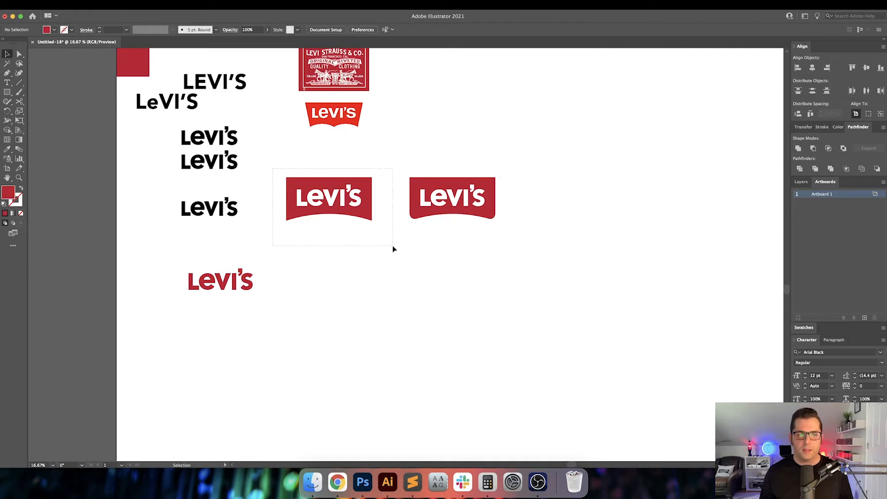
drag(393, 247, 393, 248)
click(814, 148)
click(543, 168)
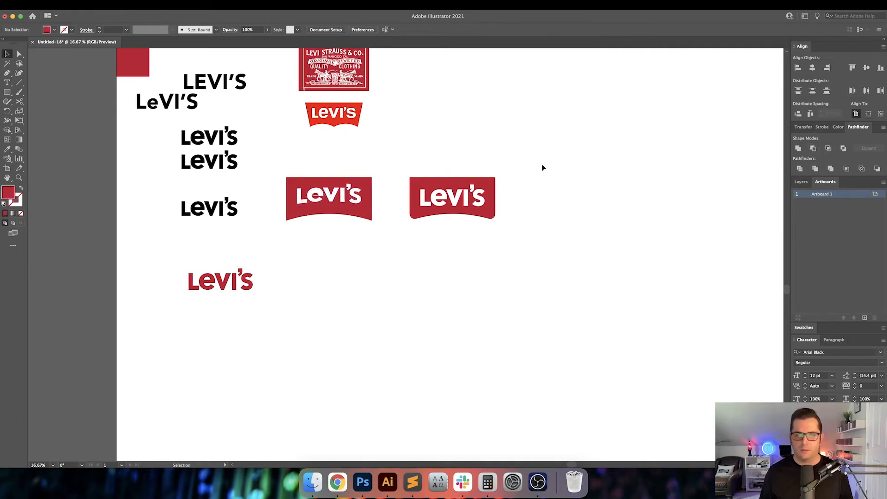
key(super+z)
Expand the appearance of the first red badge's shape and cut the wordmark out of it with Minus Front
click(397, 179)
click(369, 184)
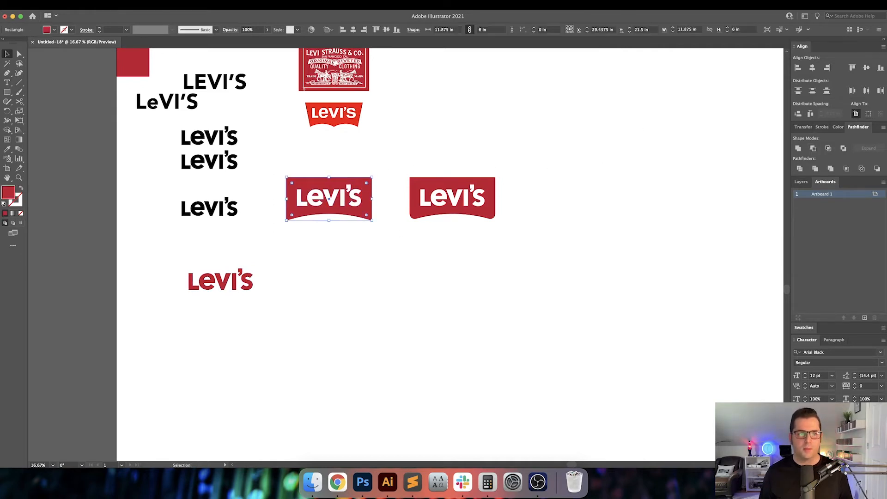
click(94, 5)
click(111, 112)
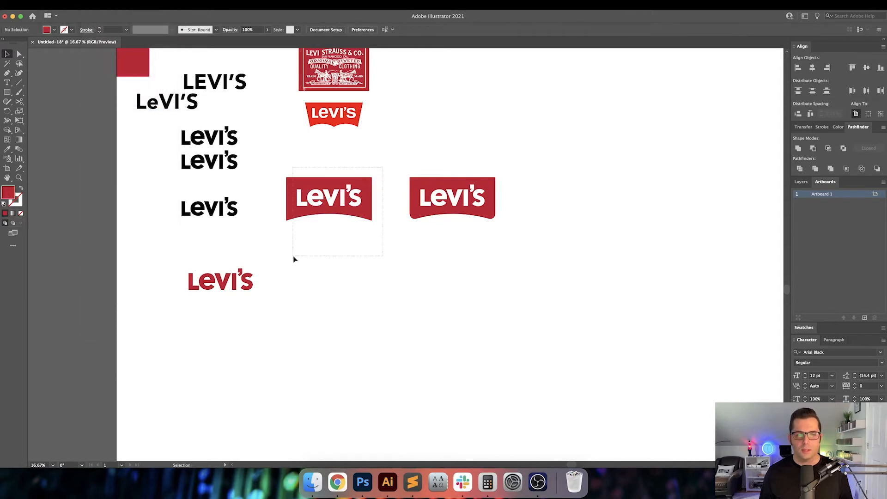
click(814, 147)
Expand the rounded-corner red badge's appearance and cut its wordmark out with Minus Front
drag(514, 139, 492, 174)
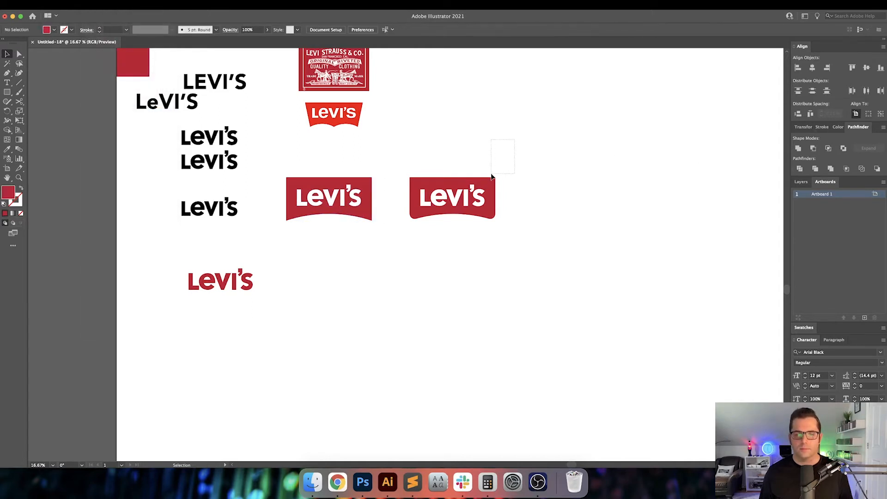
click(491, 183)
click(94, 5)
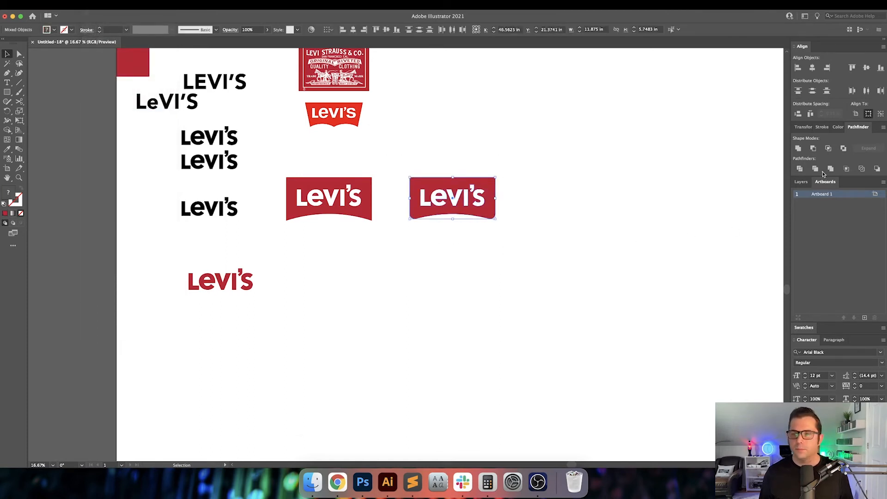
click(817, 151)
click(667, 202)
Copy the rounded-corner badge horizontally to the empty area beside it and fill the copy with the black of the LEVI'S text
drag(618, 211, 562, 224)
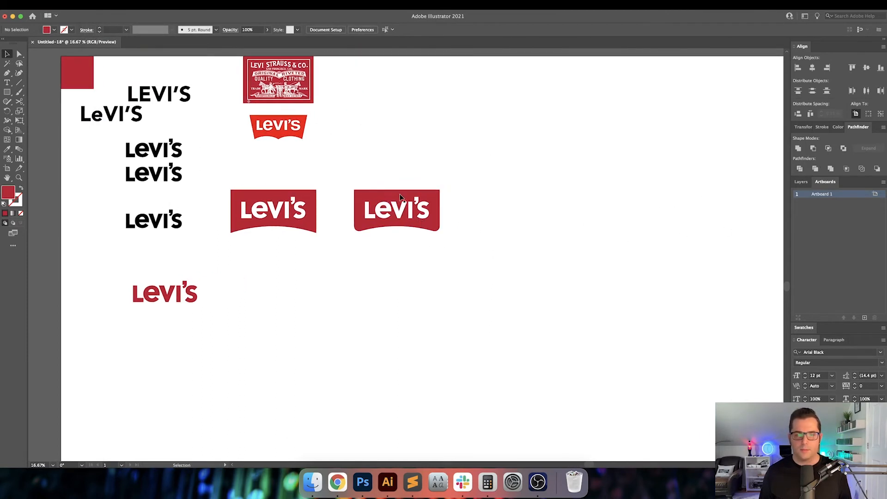
drag(398, 196, 570, 196)
key(i)
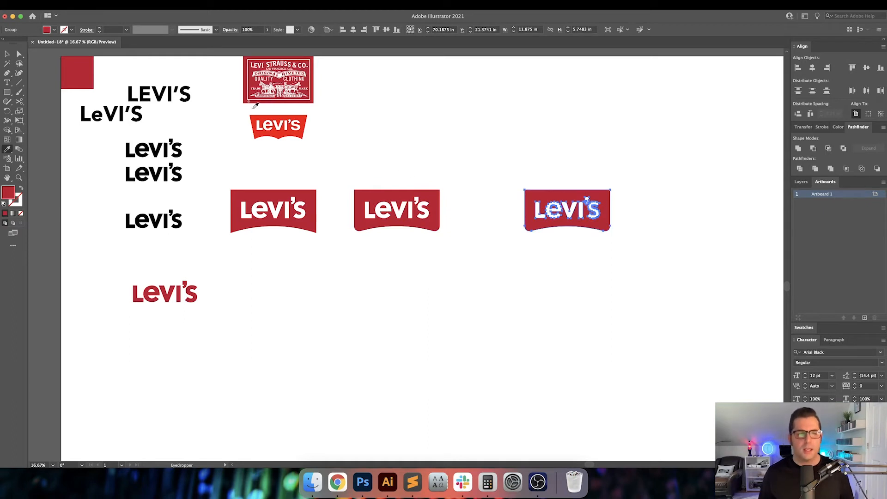
click(189, 97)
key(v)
click(656, 162)
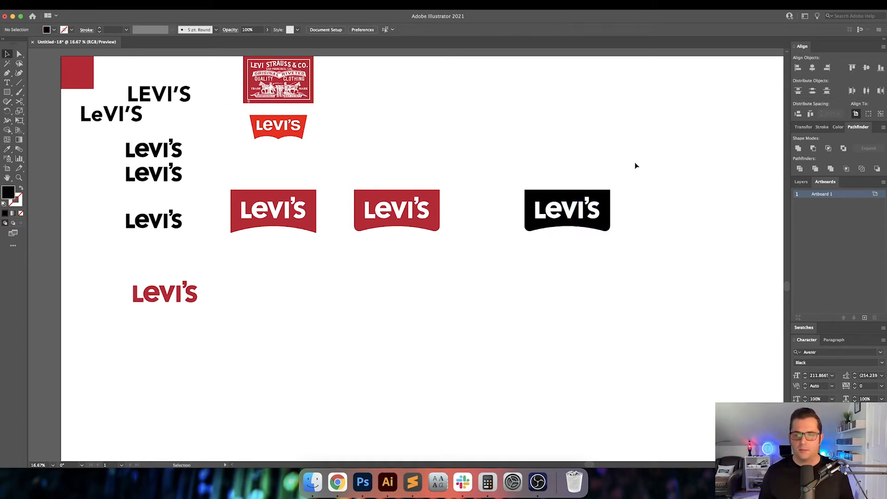
Duplicate the black badge straight down into the empty area below it
drag(646, 169, 613, 165)
drag(451, 168, 578, 257)
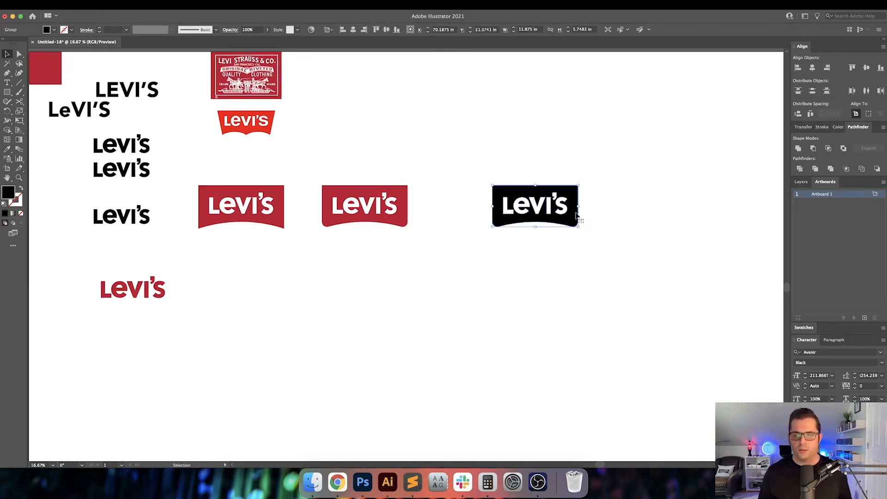
drag(575, 214, 570, 334)
Draw a rectangle about 25.75 by 16.75 in around the lower black badge, fill it with the badge red and send it to the back
key(m)
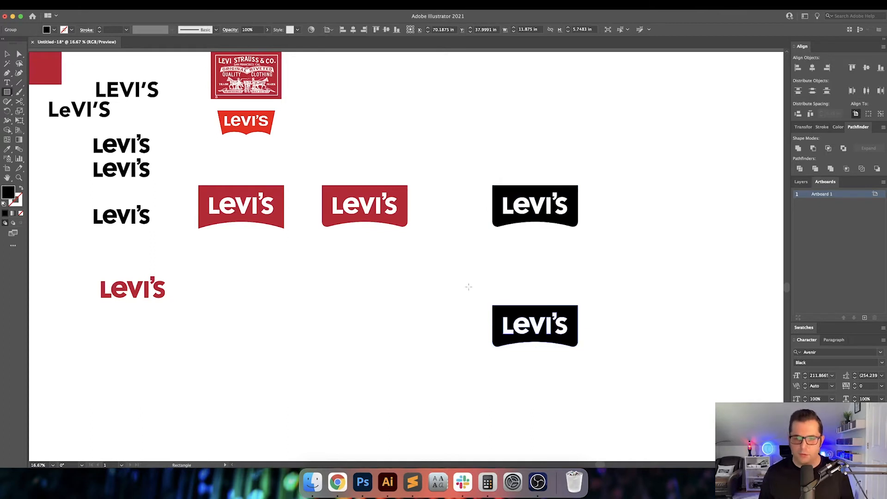
mouse_move(453, 279)
mouse_down()
mouse_move(588, 376)
mouse_move(639, 399)
mouse_up()
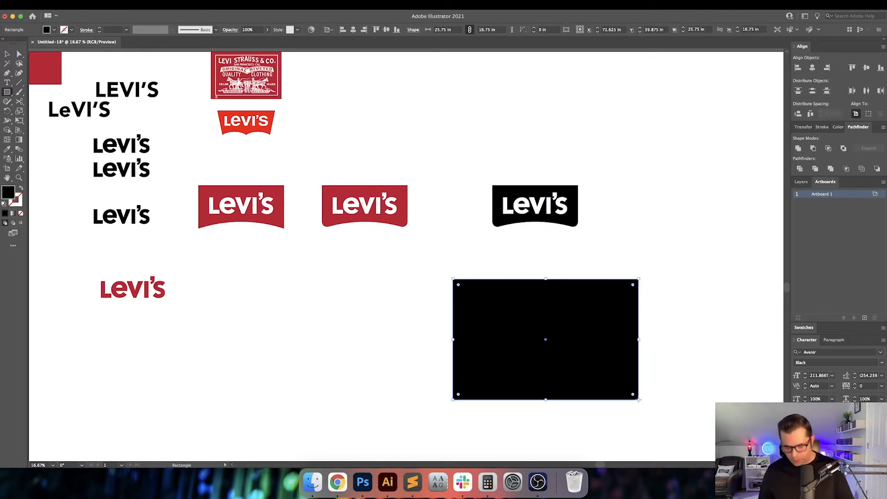
key(i)
click(402, 194)
key(super+shift+[)
key(v)
click(481, 248)
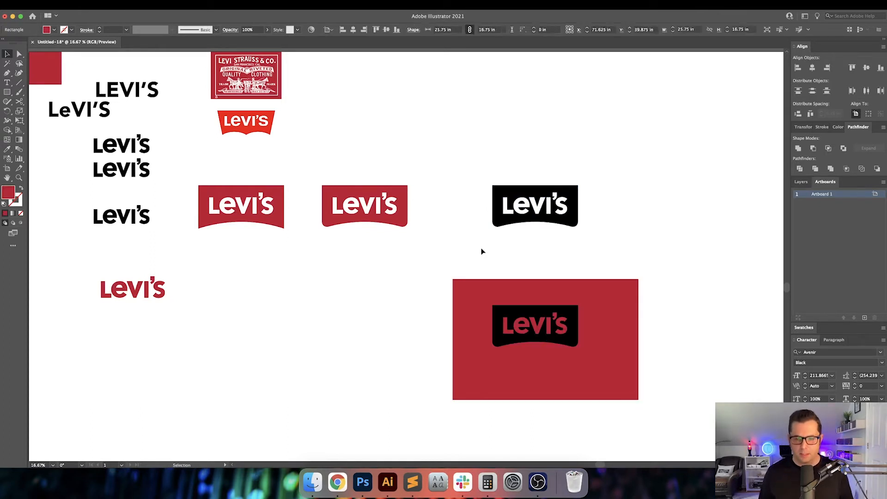
Recolour the black badge on the red rectangle white by sampling the artboard
click(512, 309)
key(i)
click(617, 258)
key(v)
click(664, 243)
Duplicate the upper black badge horizontally beside itself and fill the copy with a dark gray swatch
drag(691, 244, 646, 232)
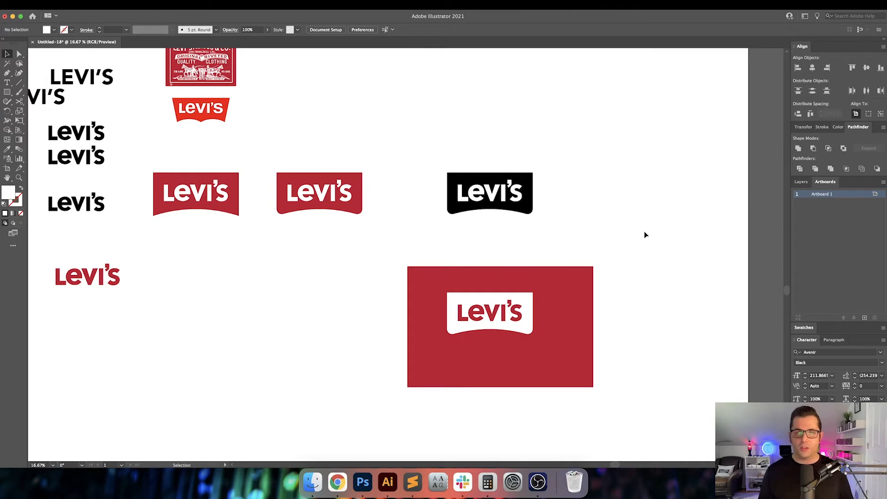
scroll(647, 236, left, 3)
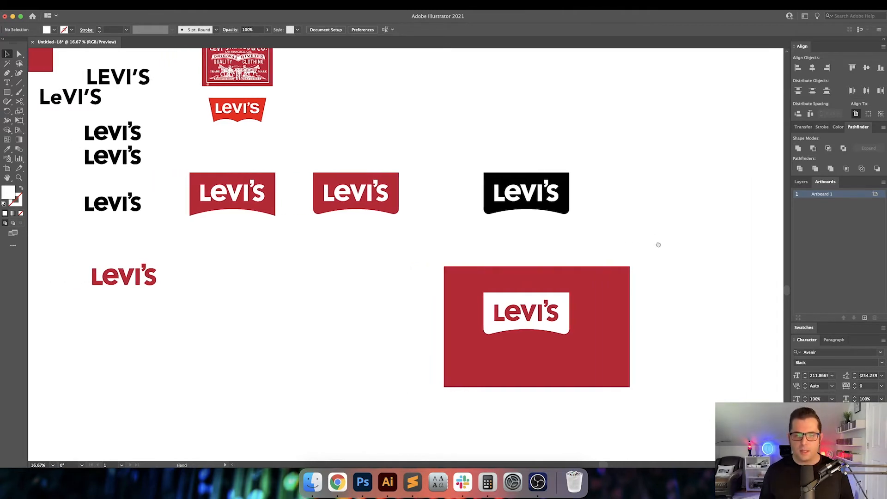
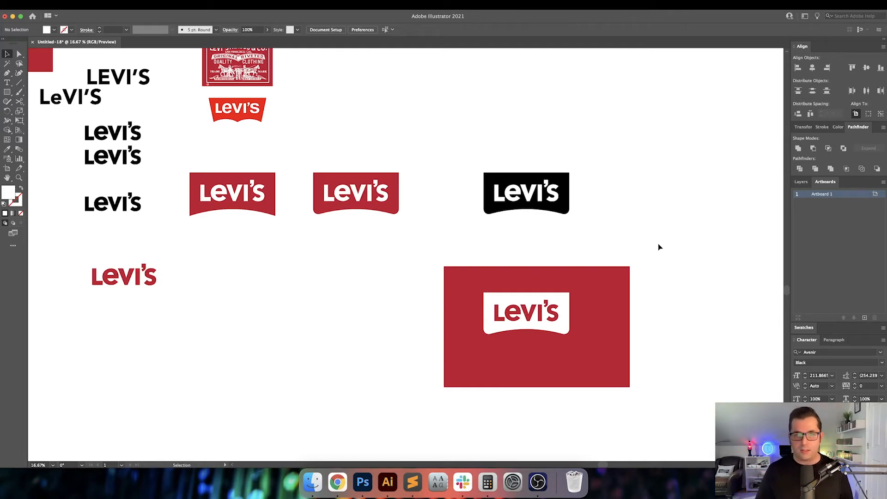
scroll(665, 254, right, 10)
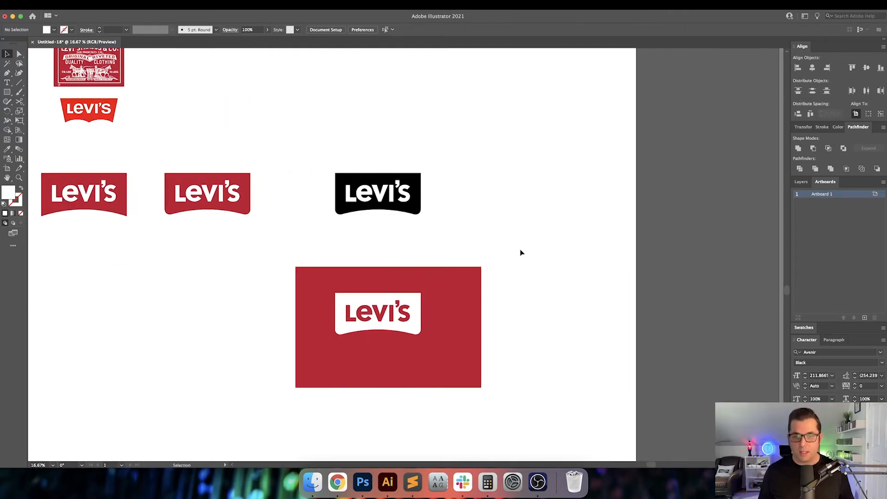
drag(416, 206, 579, 206)
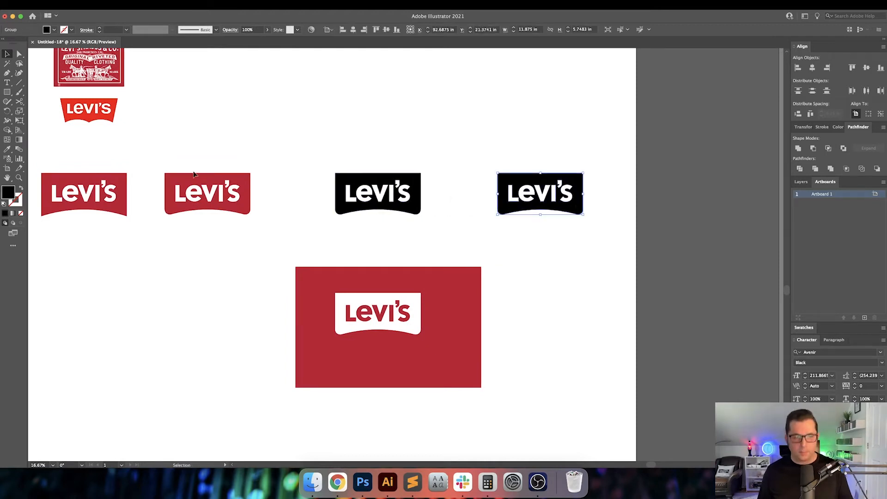
click(53, 30)
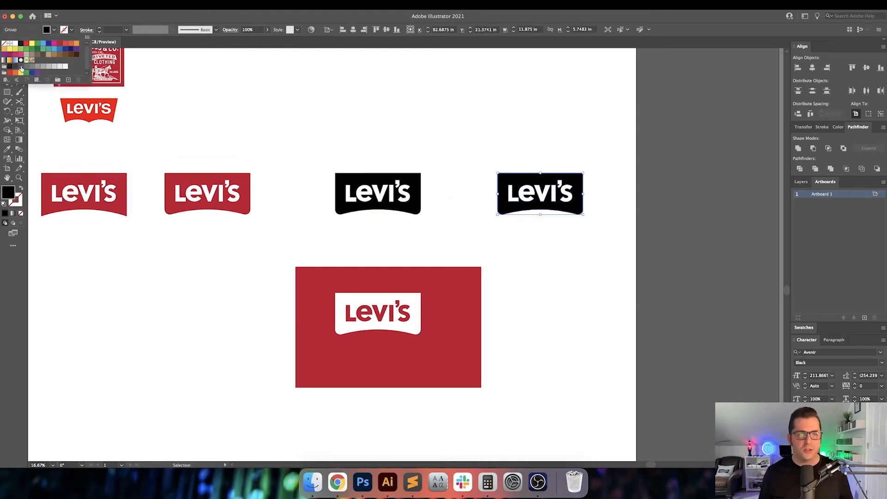
click(20, 69)
click(403, 129)
scroll(489, 139, left, 5)
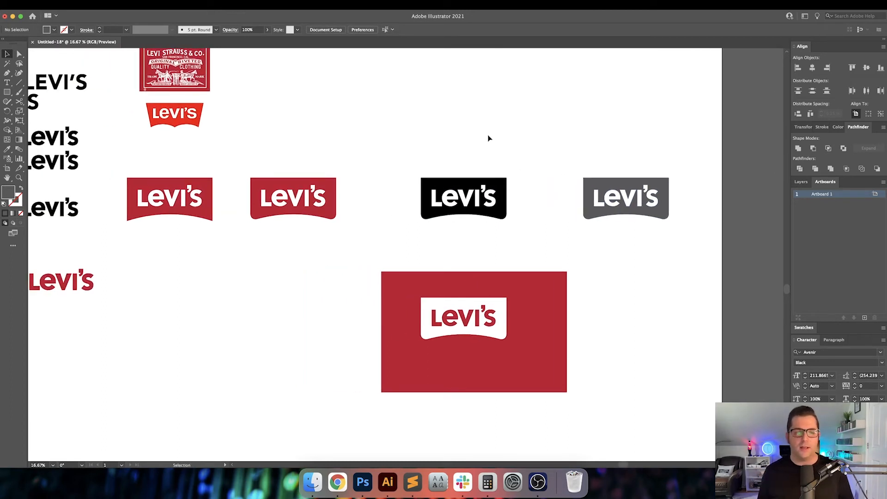
scroll(489, 139, left, 5)
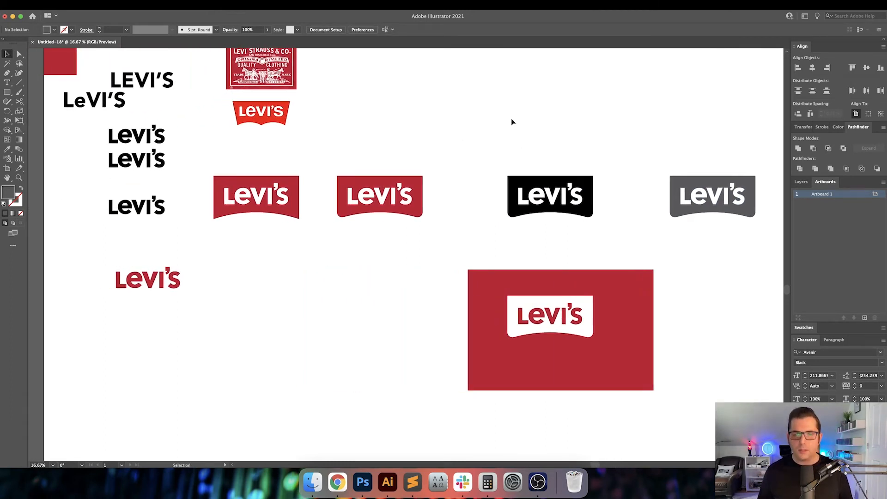
scroll(511, 121, right, 3)
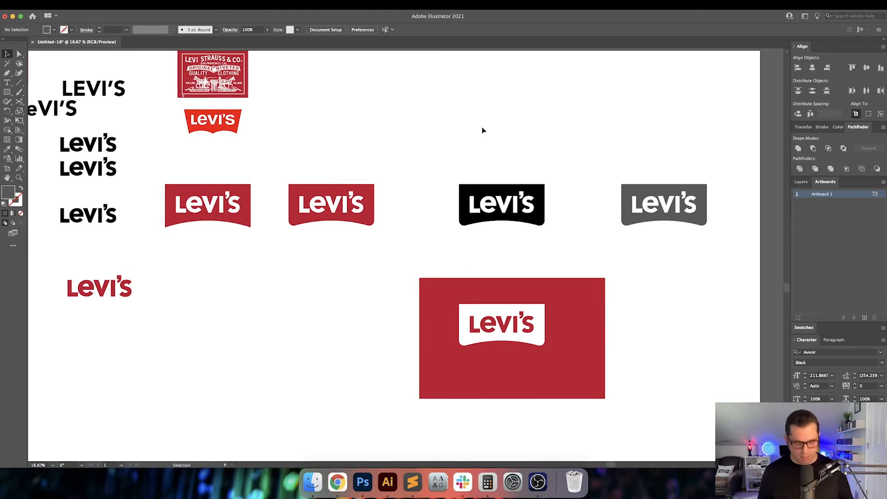
drag(481, 132, 524, 125)
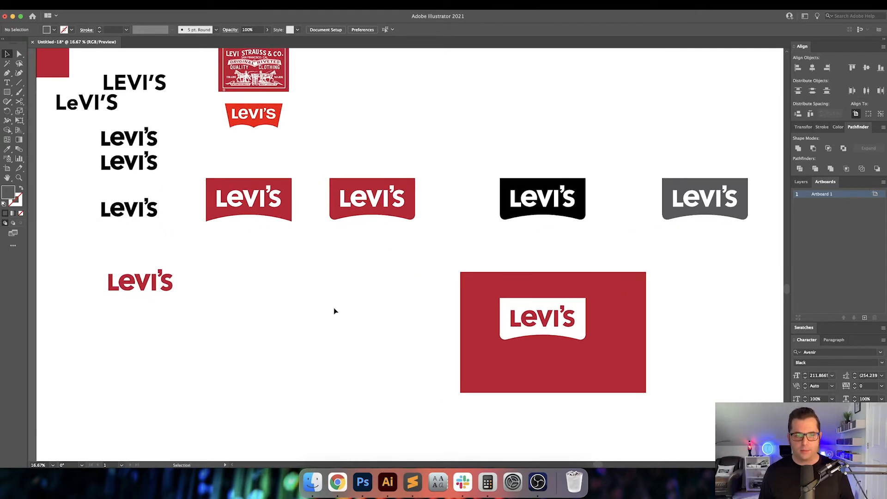
drag(342, 314, 400, 308)
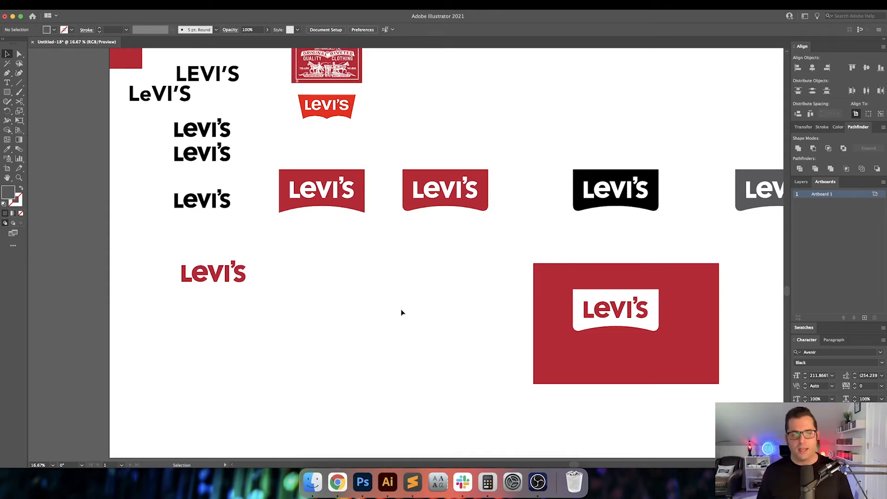
Check the time left on the countdown timer in Chrome and return to Illustrator
click(340, 481)
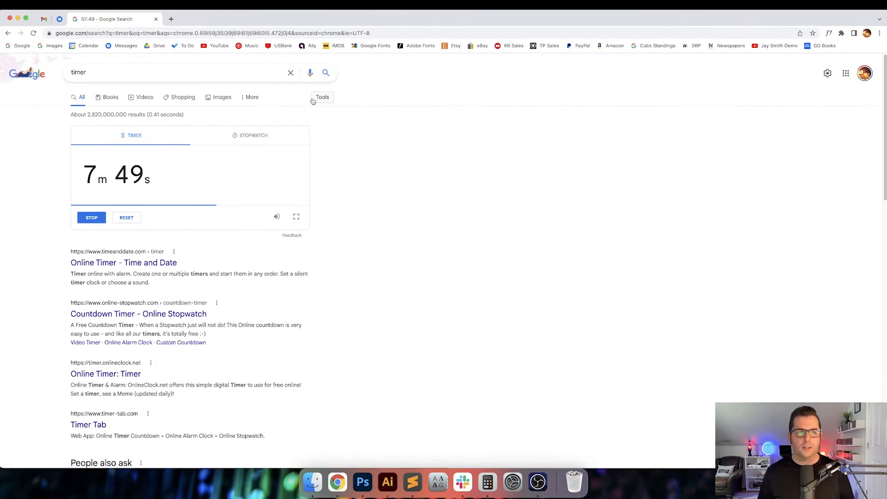
click(388, 482)
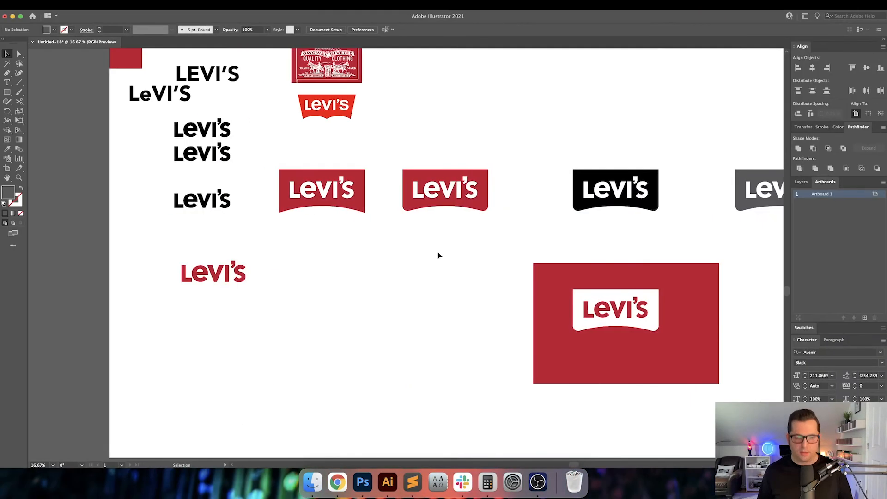
Add the text LEVI'S in Avenir Black in the empty area below the badges and enlarge it to about 339 pt
drag(406, 308, 472, 253)
key(super+equal)
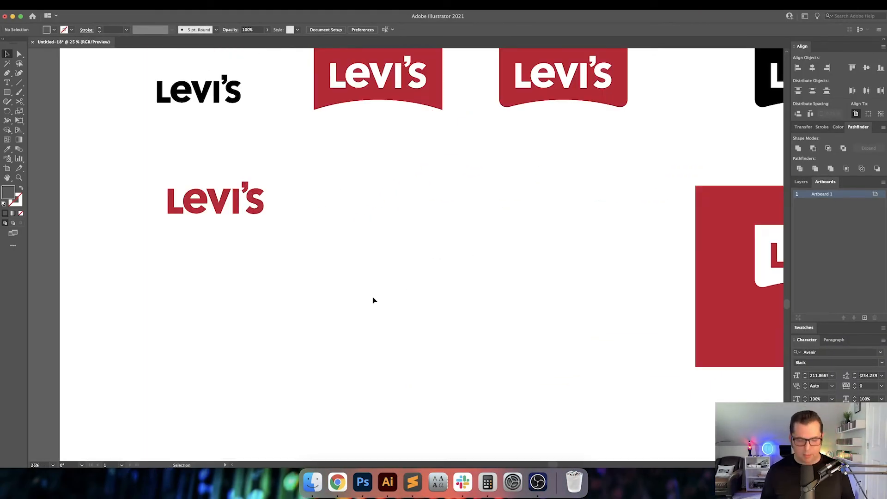
key(t)
click(337, 299)
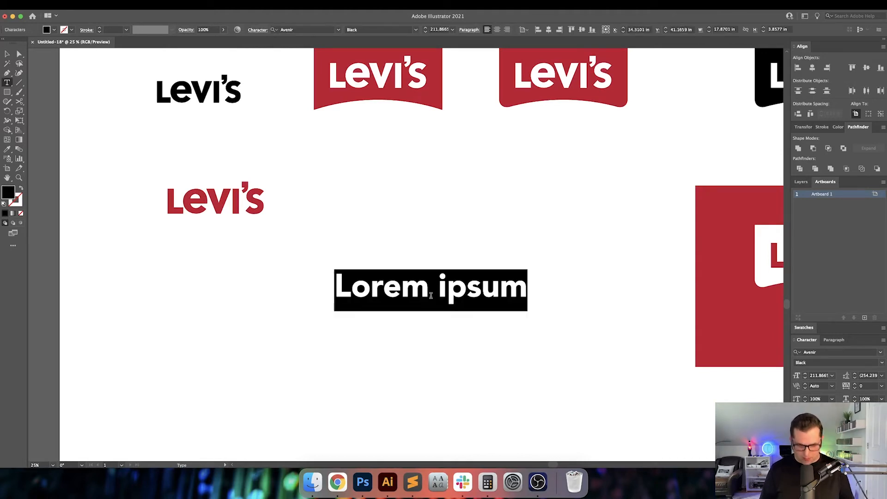
text(LEVI'S)
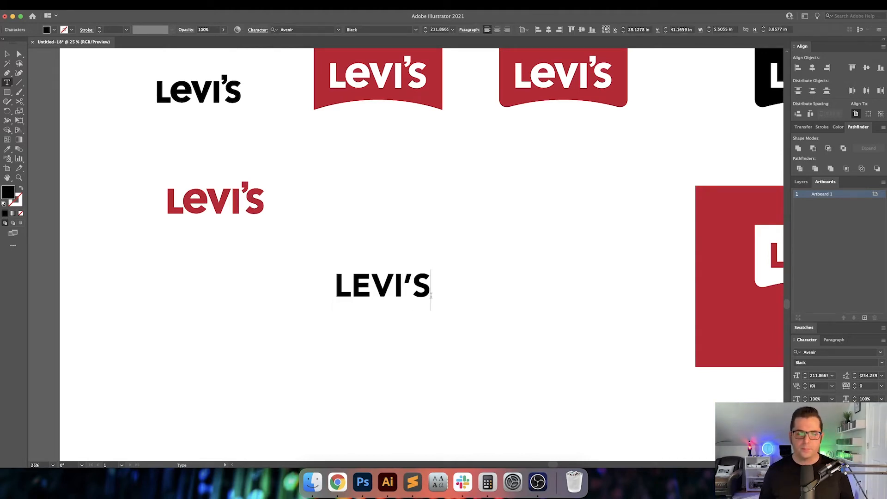
key(Escape)
drag(431, 312, 461, 324)
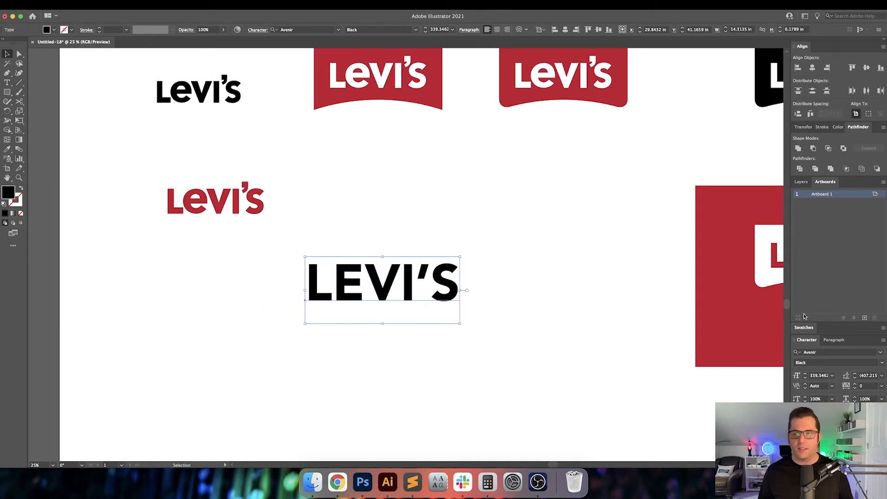
Open the font list for the LEVI'S text and filter it to Slab Serif typefaces
click(882, 363)
click(882, 363)
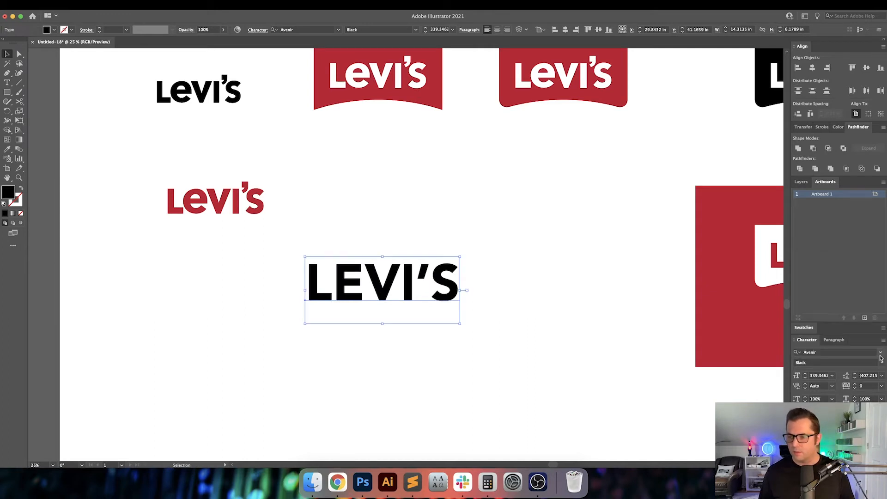
click(881, 352)
click(716, 113)
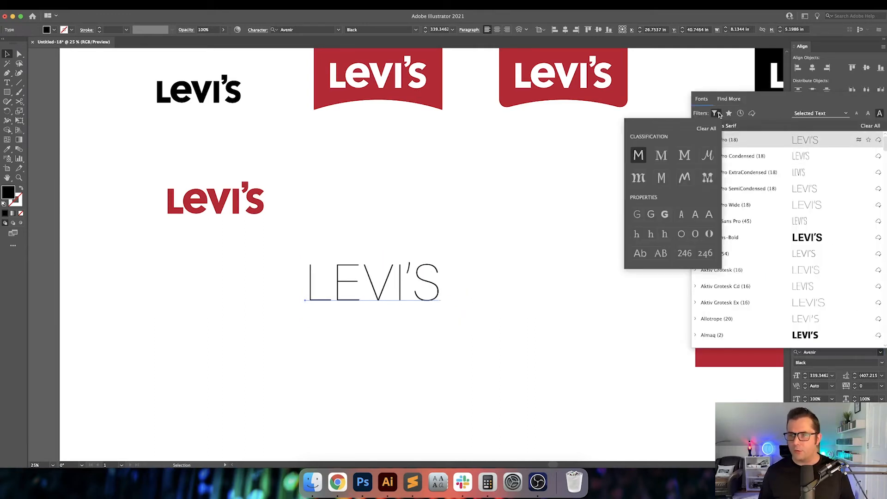
click(663, 158)
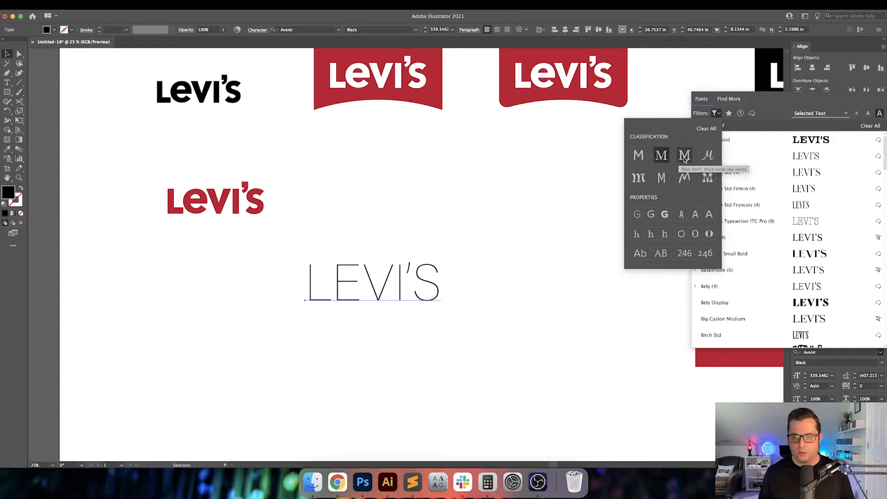
click(685, 159)
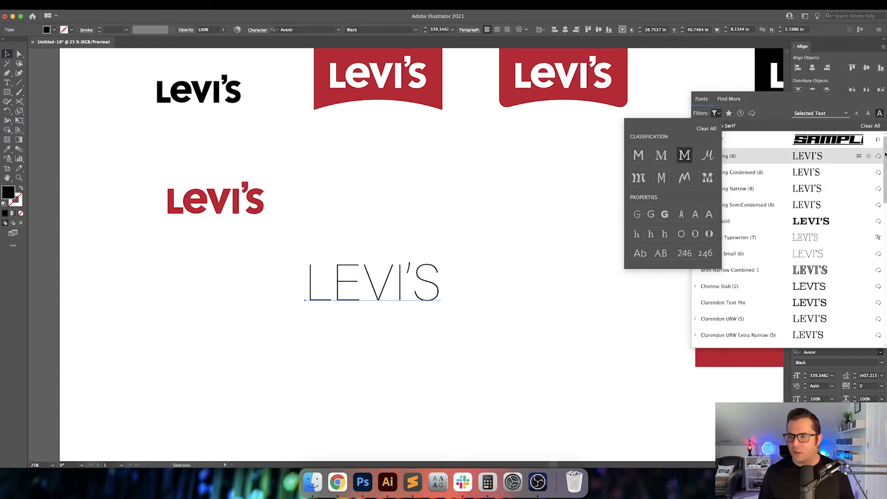
Preview the slab serif fonts on the LEVI'S text and apply HWT Slab Antique
click(834, 156)
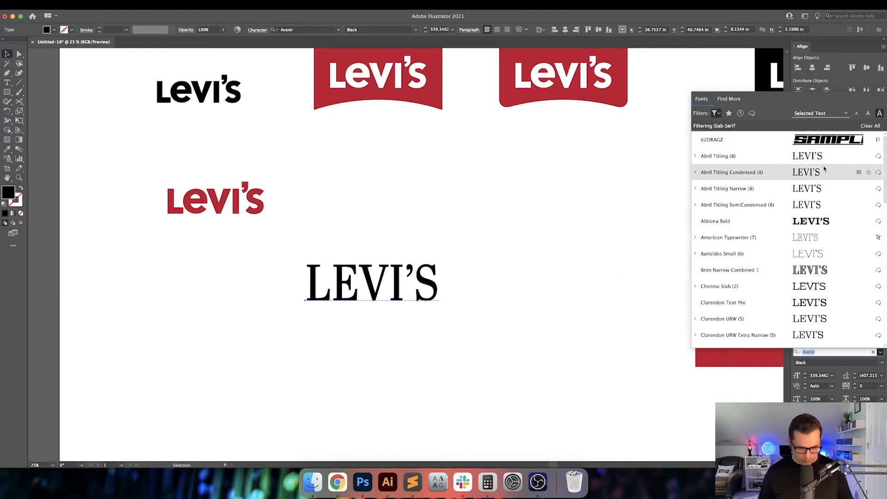
key(Down)
key(Down)
key(Down)
key(Down)
key(Down)
key(Down)
key(Down)
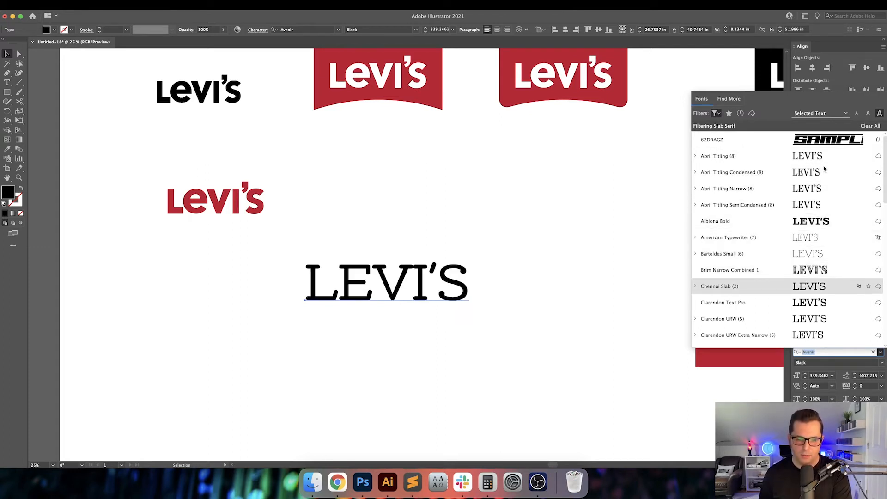
key(Down)
key(Down)
key(Up)
key(Down)
key(Down)
key(Down)
key(Down)
key(Down)
key(Down)
key(Down)
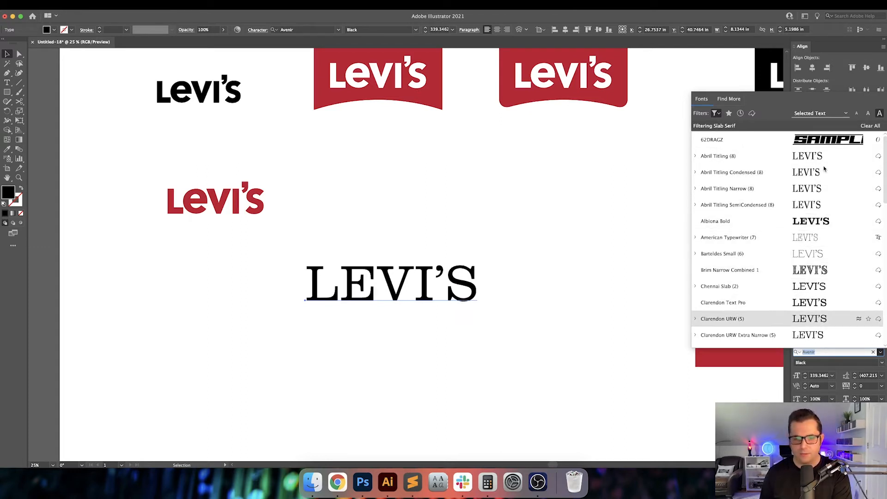
key(Down)
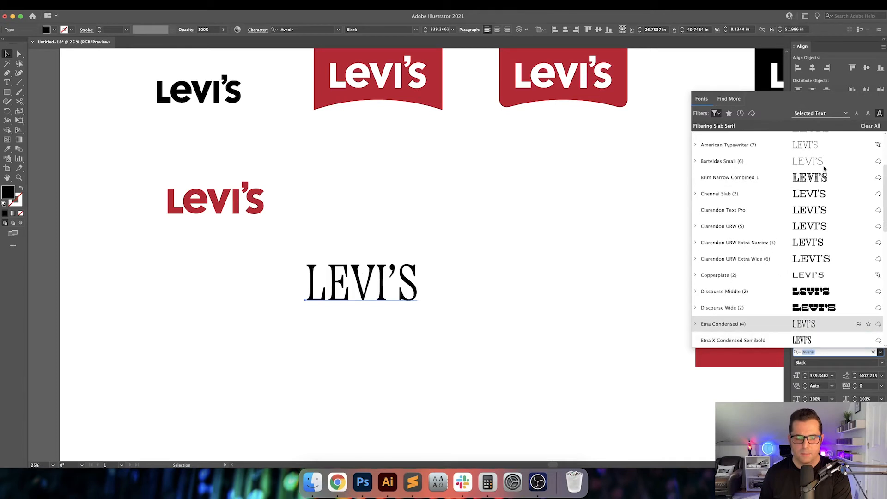
key(Up)
key(Up)
key(Down)
key(Down)
key(Down)
key(Down)
key(Up)
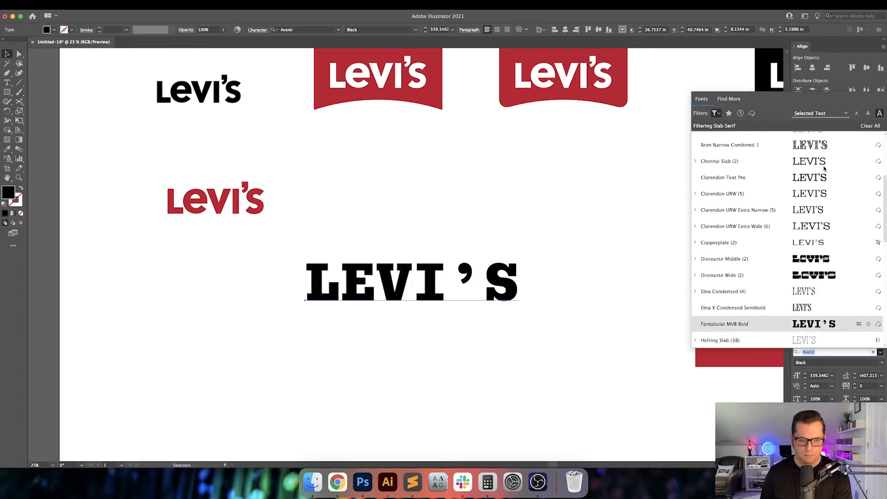
key(Down)
key(Down)
key(Up)
key(Up)
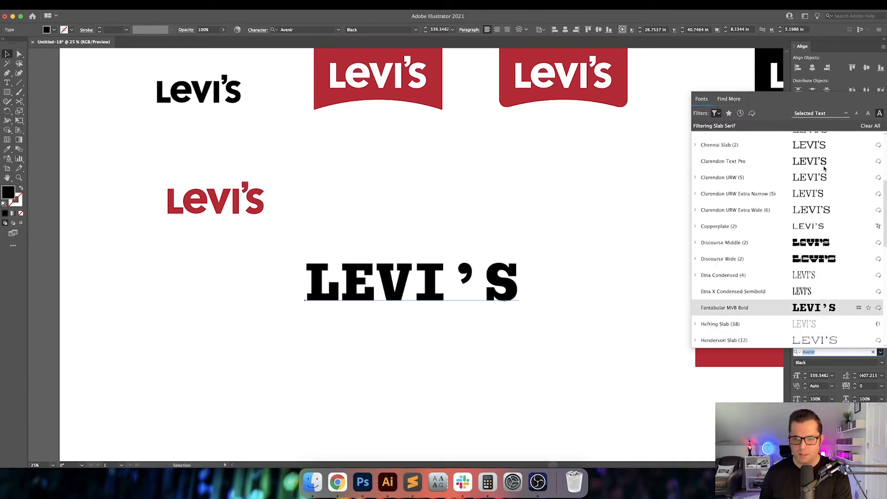
key(Down)
key(Down)
key(Down)
key(Up)
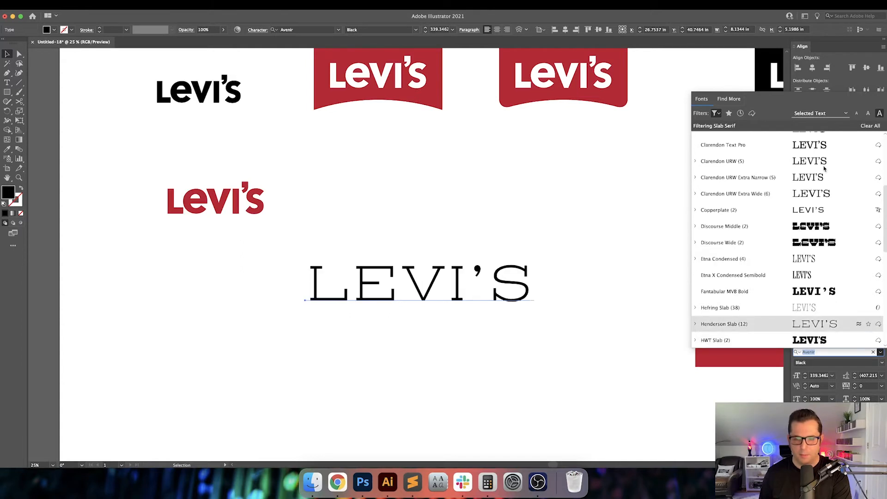
key(Down)
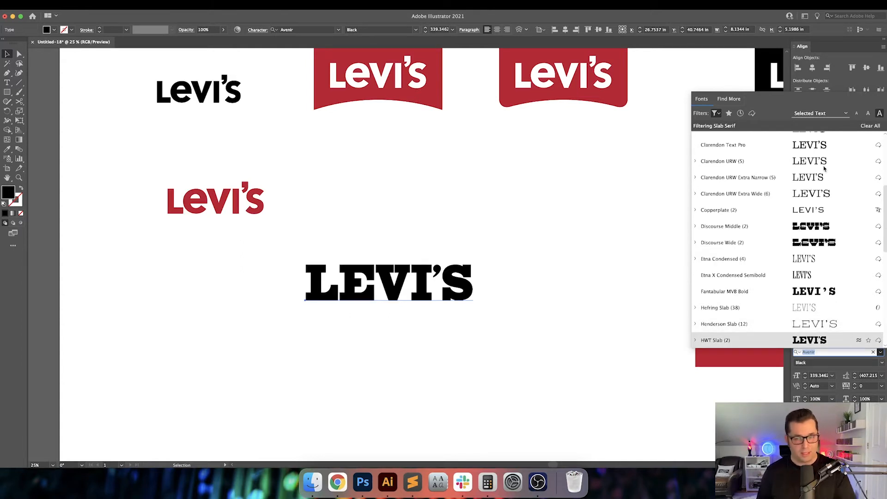
key(Return)
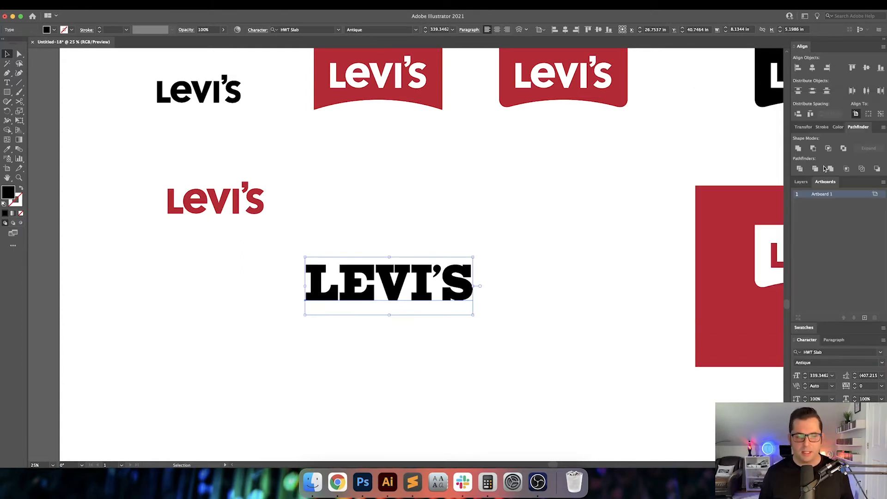
click(590, 273)
Try a lowercase e in place of the capital E in the LEVI'S text, and undo it
scroll(596, 272, down, 1)
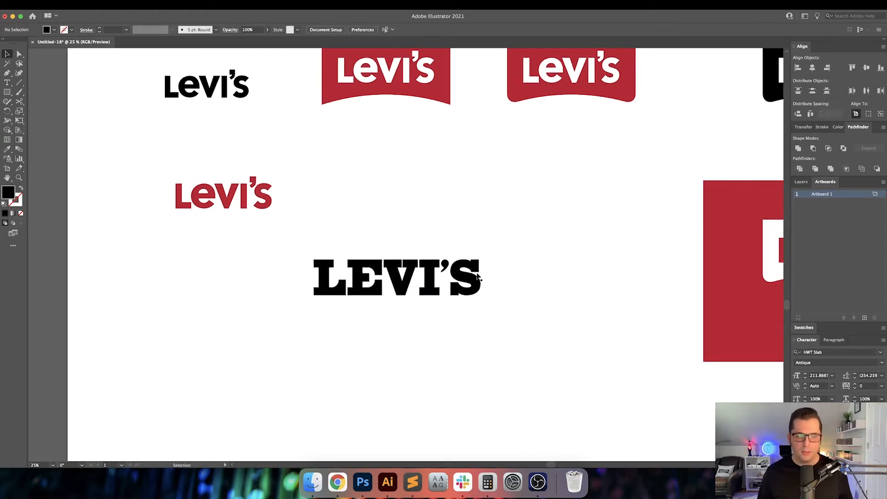
double_click(359, 280)
drag(354, 280, 380, 279)
text(e)
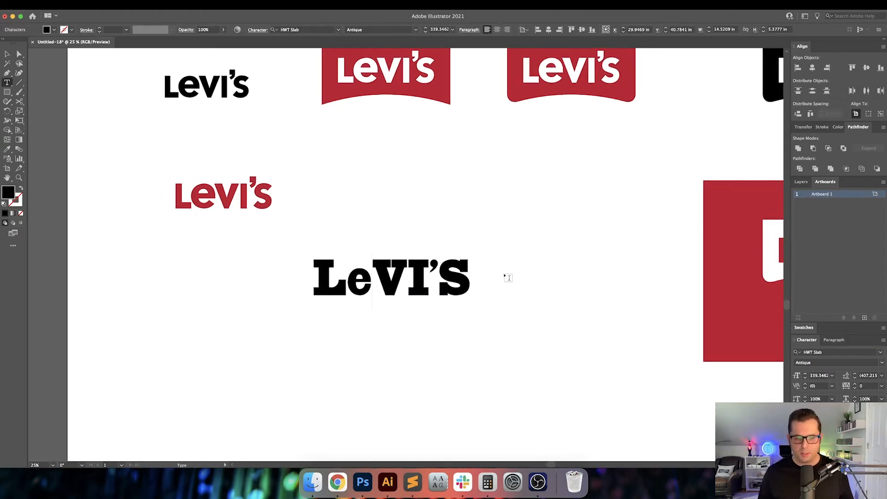
key(super+z)
Move the LEVI'S text down and to the left on the artboard and set its kerning to Optical
drag(511, 303, 478, 210)
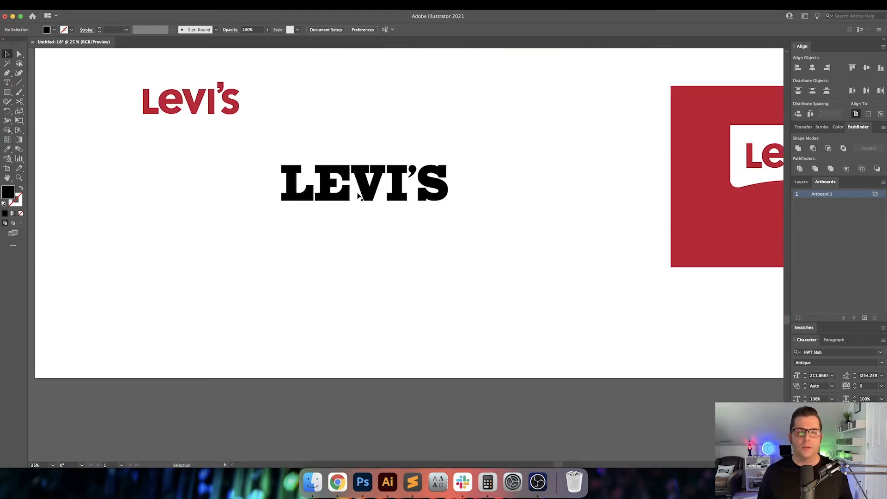
drag(329, 199, 283, 259)
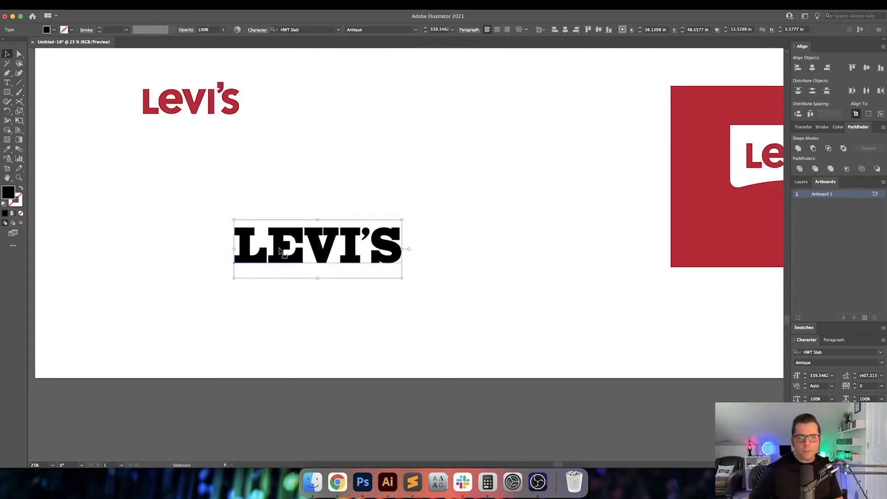
double_click(281, 251)
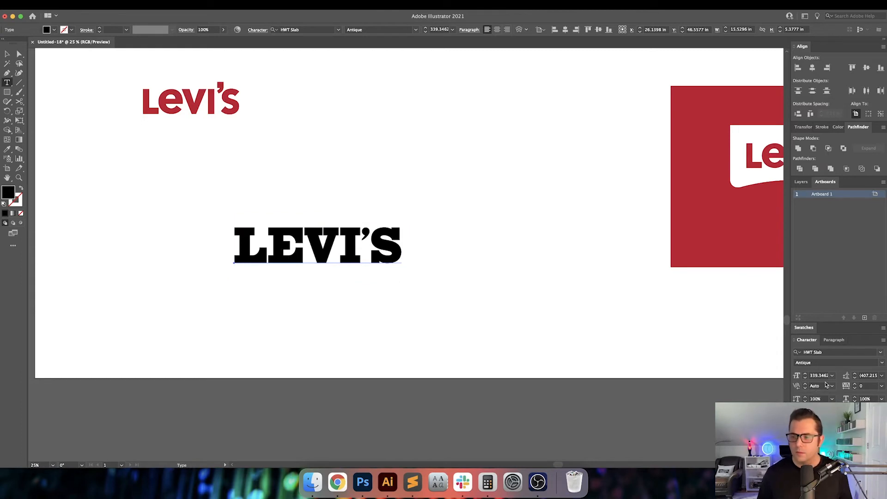
click(831, 386)
click(814, 242)
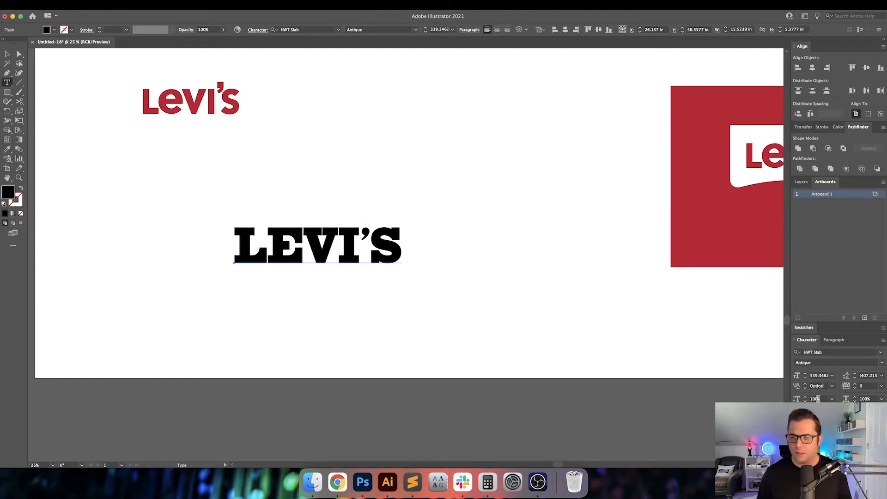
Tighten the kerning between the L and the E of the LEVI'S text
click(278, 250)
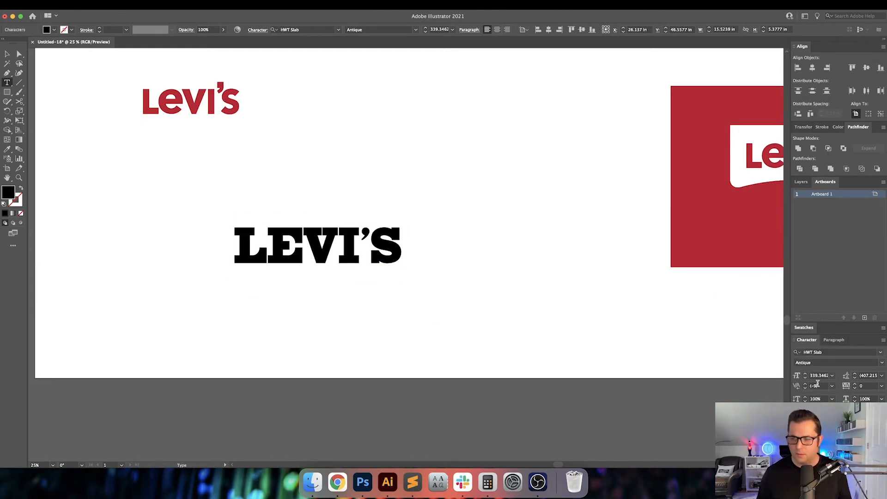
text(0)
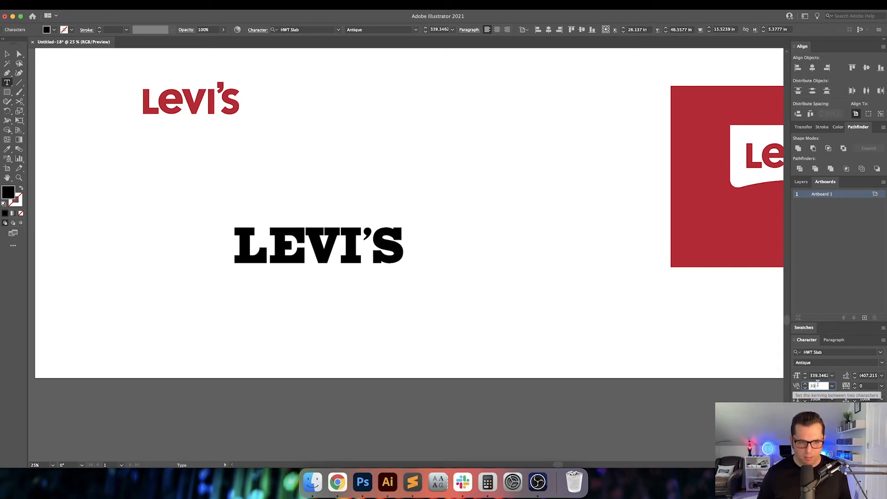
key(shift+Down)
key(shift+Down)
key(shift+Down)
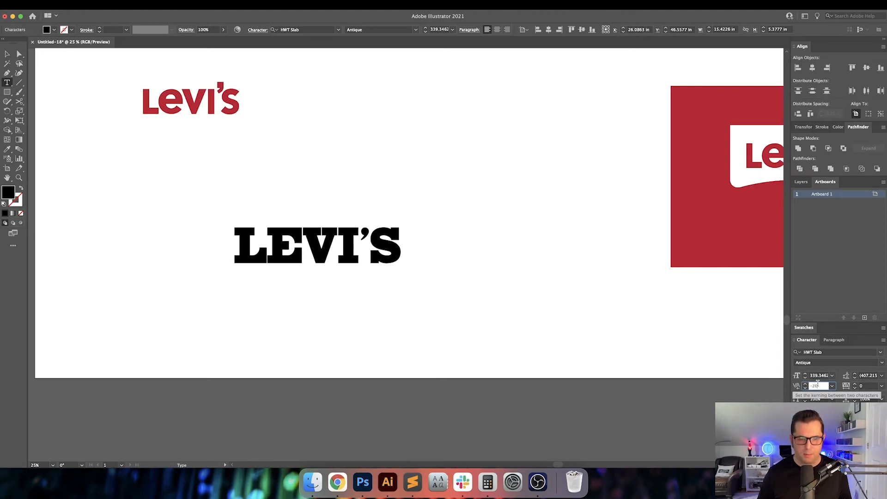
key(Down)
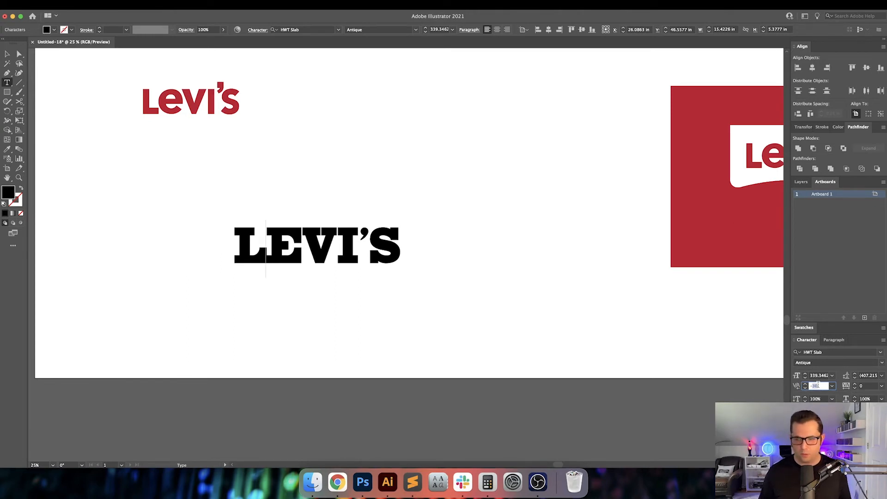
key(Escape)
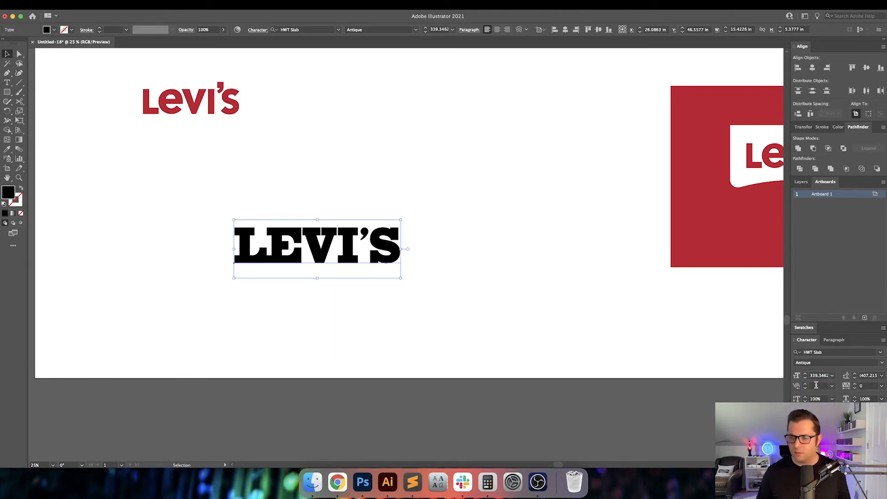
click(821, 385)
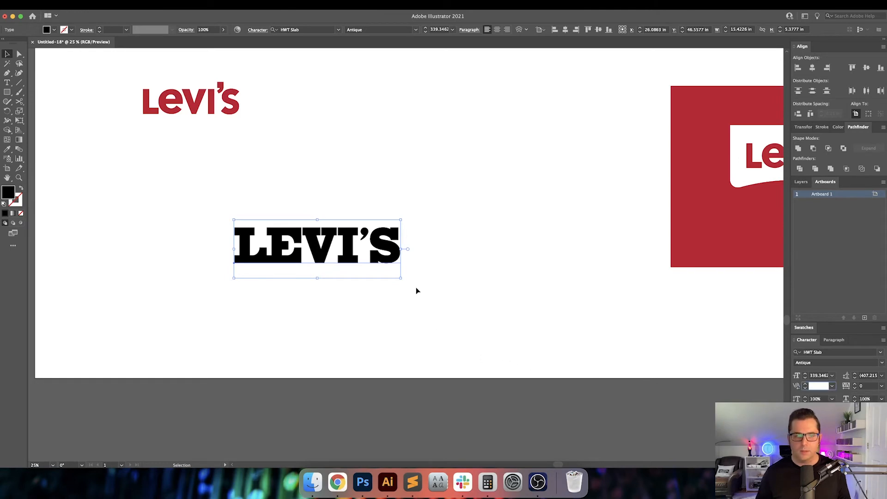
key(Return)
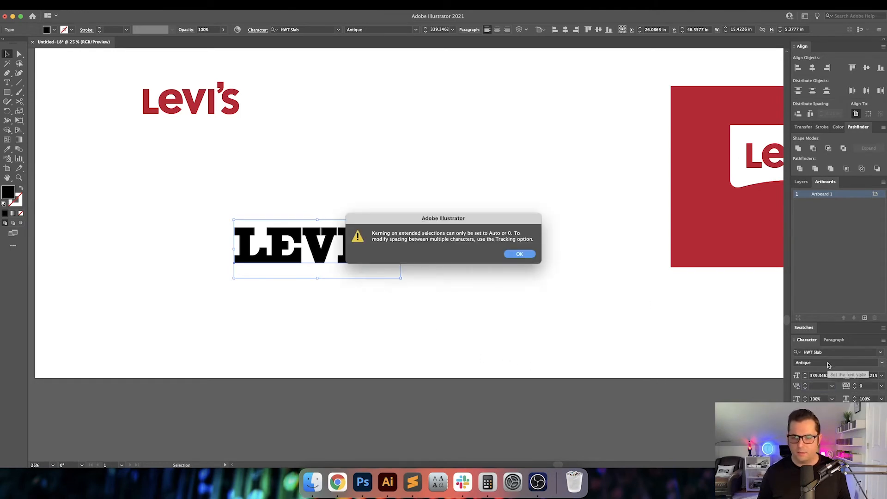
key(Return)
Set the tracking of the whole LEVI'S text to 120
click(869, 386)
key(Up)
key(Up)
key(Up)
key(Up)
key(Up)
key(Up)
key(Up)
key(Up)
key(Up)
key(Up)
key(Up)
key(Up)
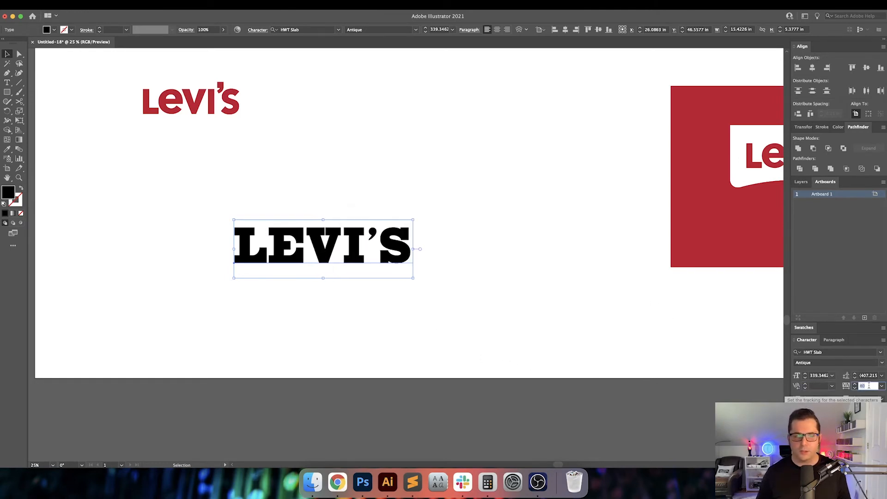
key(Down)
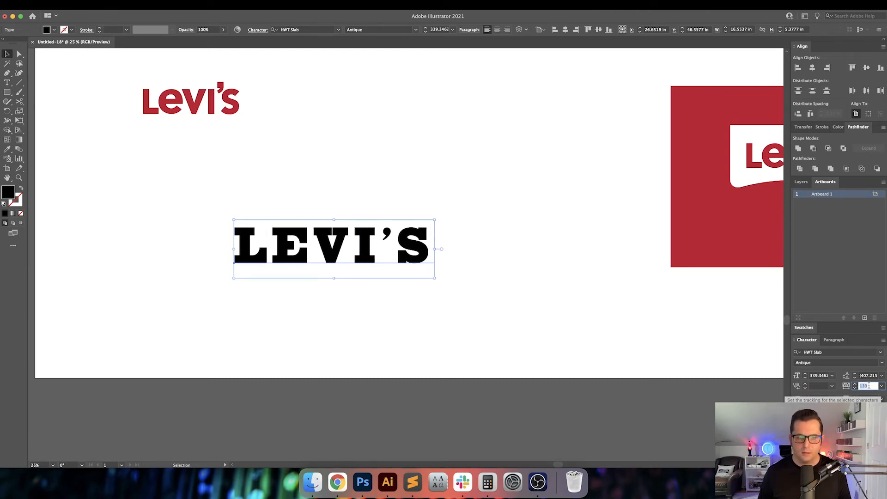
key(Up)
key(Return)
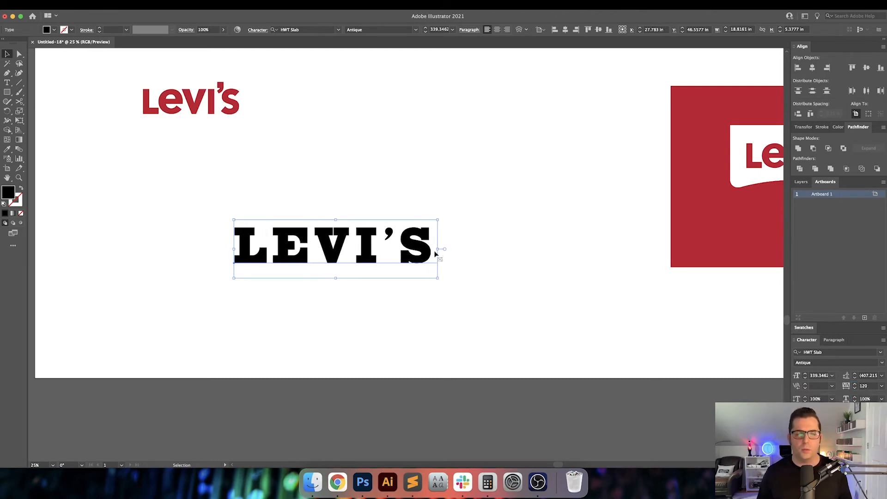
key(t)
drag(399, 244, 390, 244)
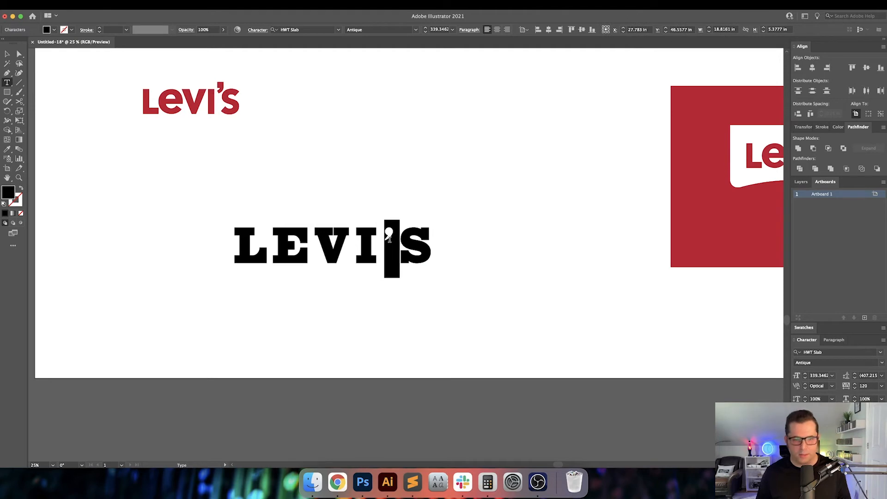
key(Escape)
Move the slab serif LEVI'S text slightly right and up on the artboard and deselect it
drag(322, 254, 346, 251)
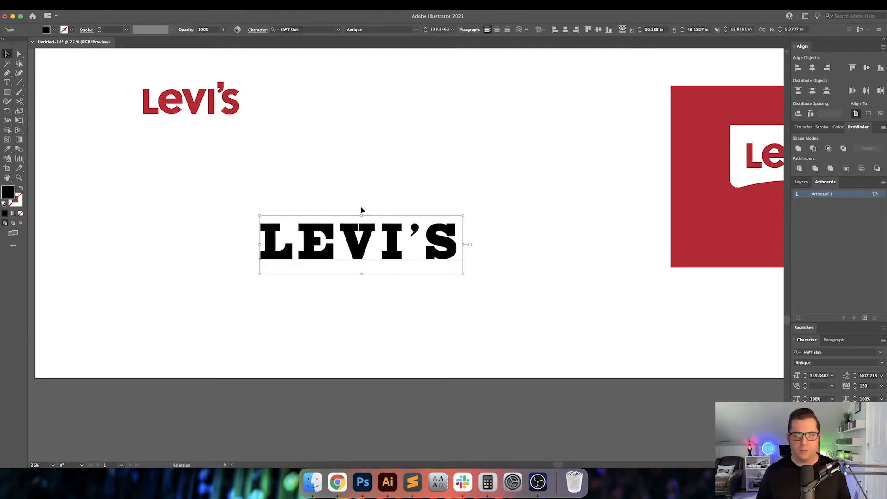
click(362, 211)
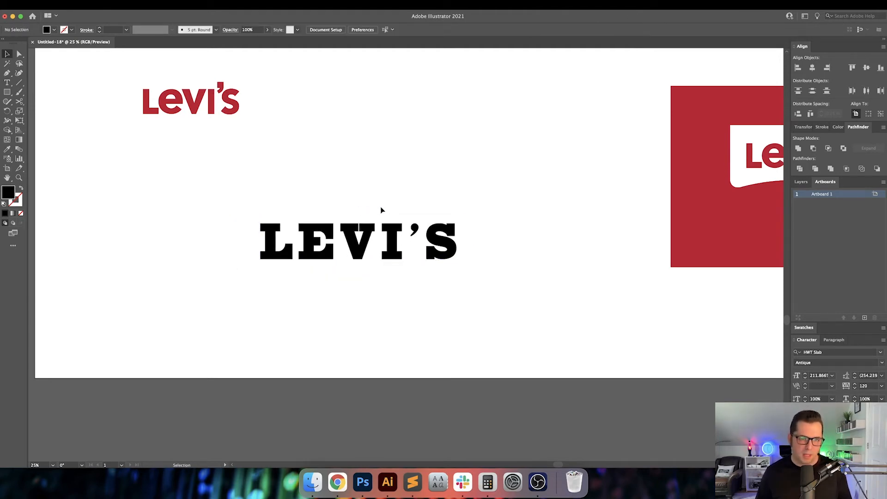
Duplicate the slab serif LEVI'S text directly above itself and replace the copy's content with a single apostrophe
key(super+equal)
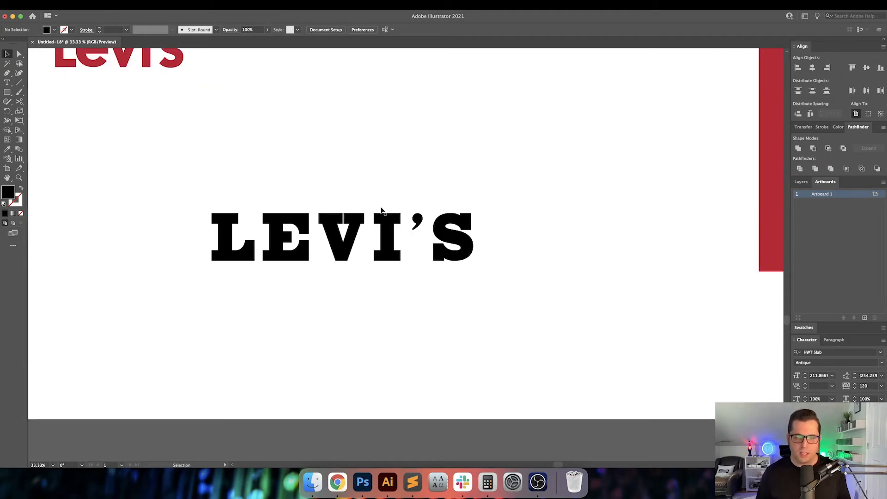
drag(420, 234, 420, 202)
double_click(423, 196)
key(super+a)
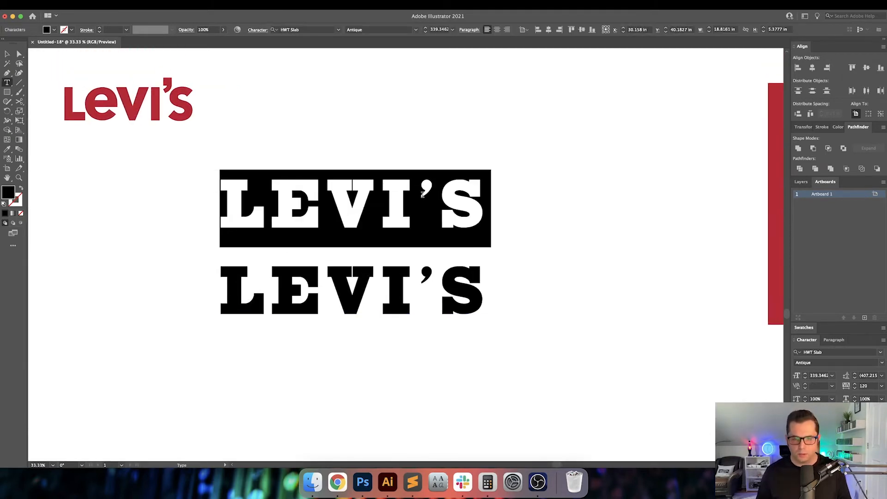
text(')
key(Escape)
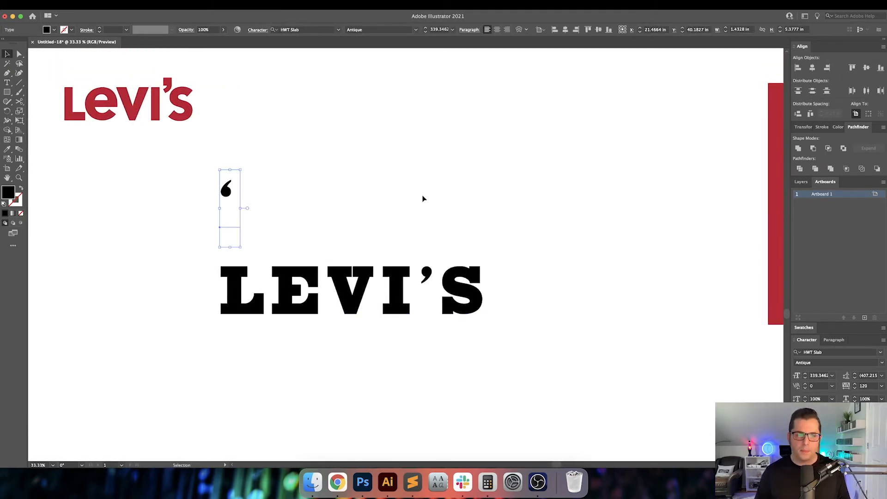
Try the slab serif fonts on the separate apostrophe and apply Manicotti Regular
click(880, 353)
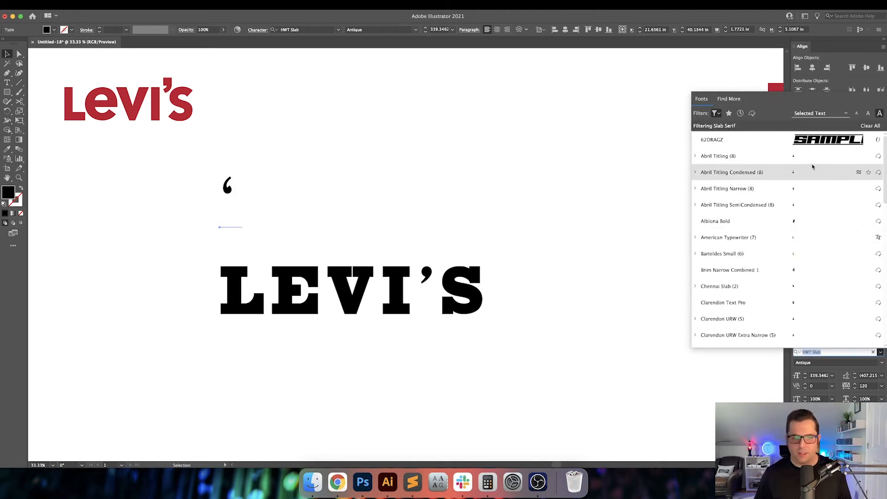
key(Down)
key(Down)
key(Down)
key(Down)
key(Down)
key(Up)
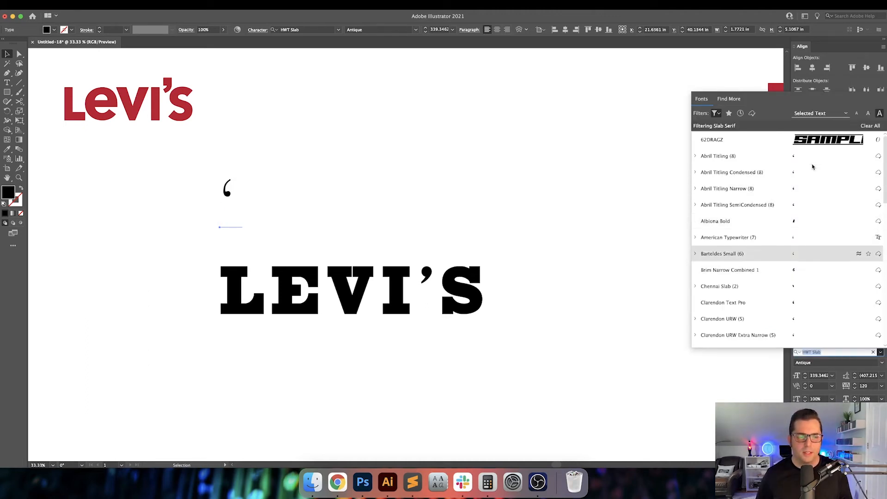
key(Down)
key(Up)
key(Down)
key(Down)
key(Down)
key(Down)
key(Down)
key(Down)
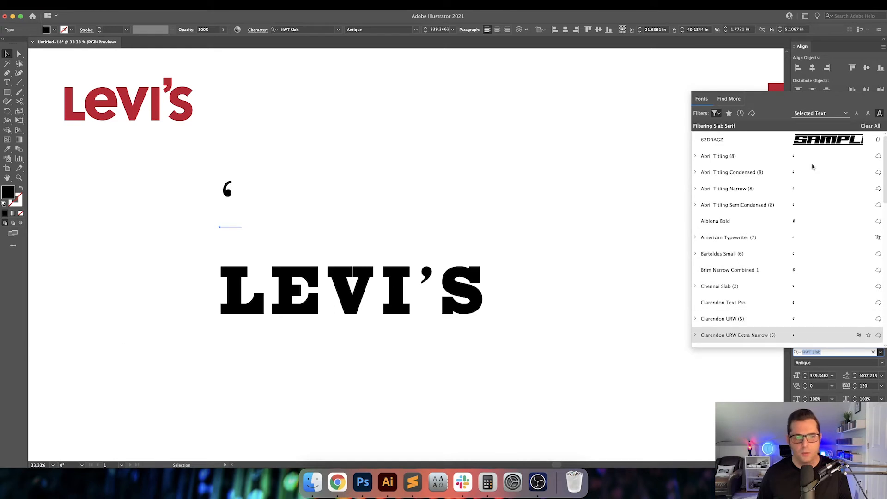
key(Down)
key(Down)
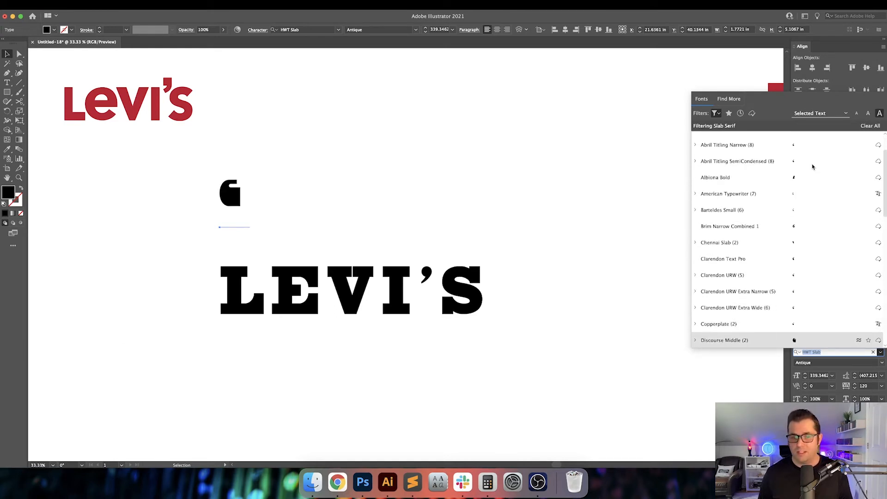
scroll(812, 167, down, 1)
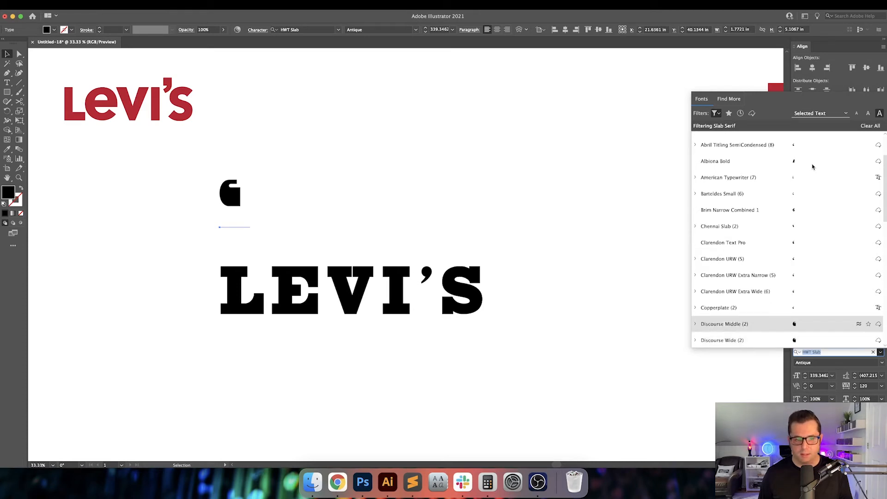
key(Down)
key(Down)
key(Up)
key(Down)
key(Down)
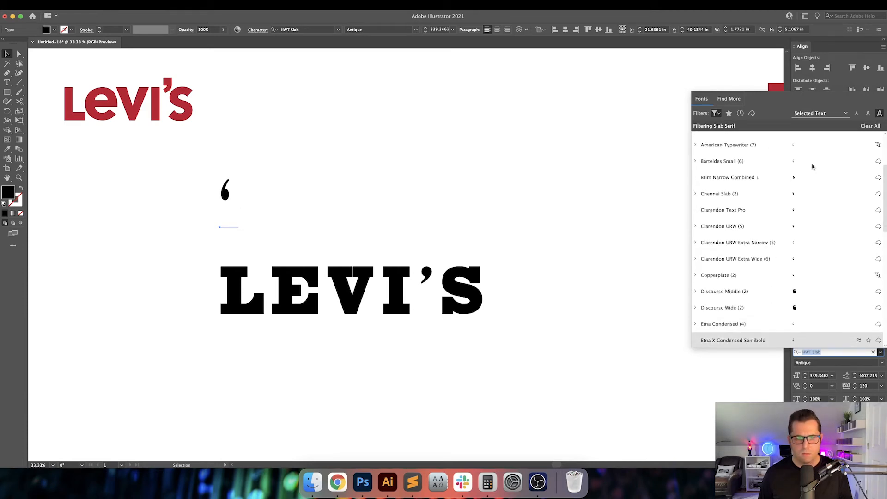
key(Down)
key(Down)
scroll(813, 167, down, 1)
key(Up)
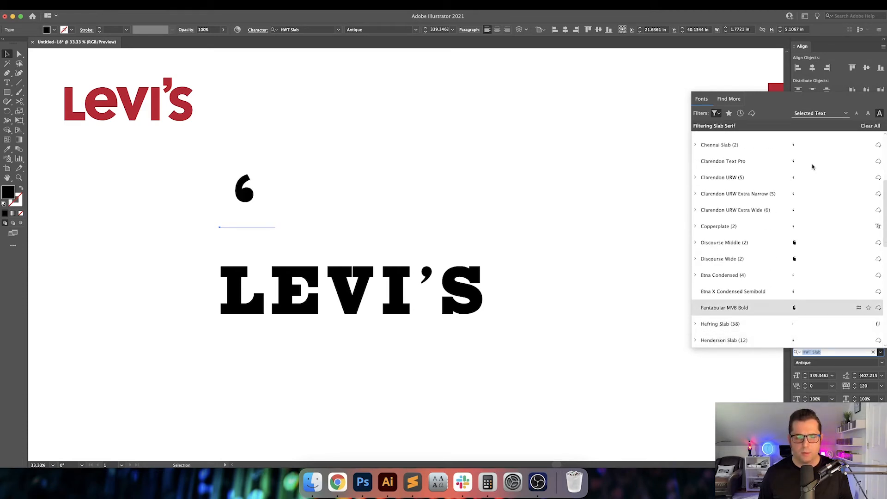
key(Down)
key(Down)
key(Down)
key(Down)
key(Down)
key(Down)
key(Down)
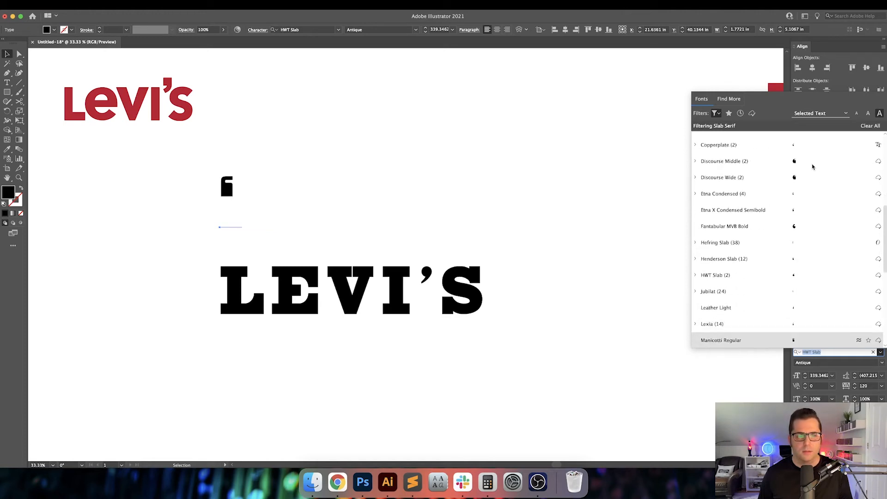
key(Return)
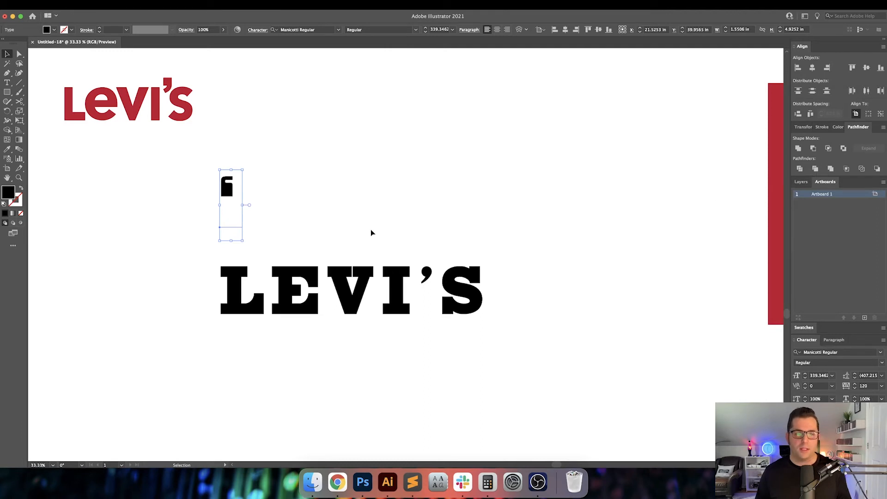
Convert the separate apostrophe and the LEVI'S text to outlines, with the apostrophe moved horizontally to above the S
drag(226, 196, 287, 197)
key(super+z)
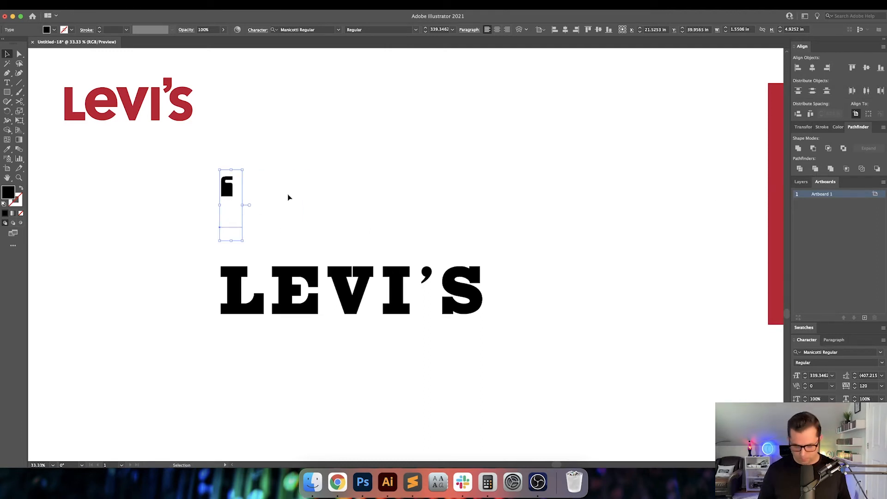
key(shift+super+o)
click(236, 194)
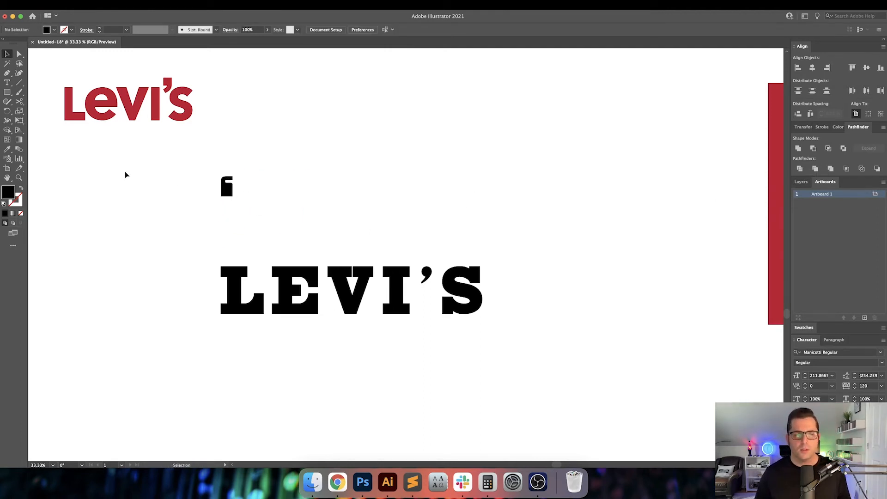
click(228, 194)
drag(227, 190, 496, 189)
click(409, 249)
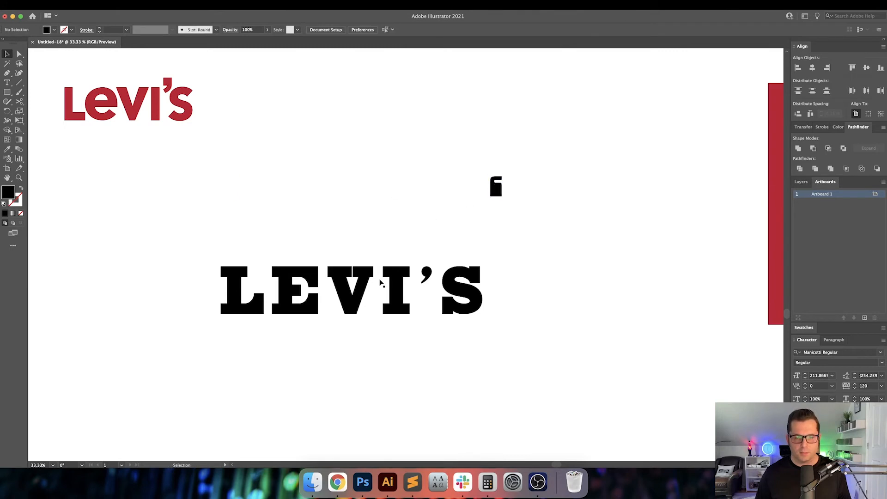
click(397, 284)
click(346, 243)
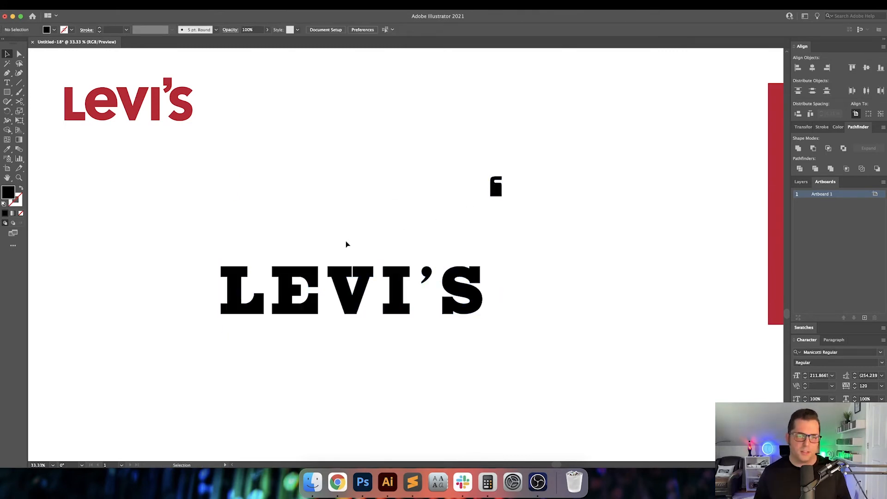
Rotate the separate apostrophe 180 degrees and ungroup the outlined LEVI'S letters
scroll(461, 224, right, 2)
drag(455, 145, 501, 190)
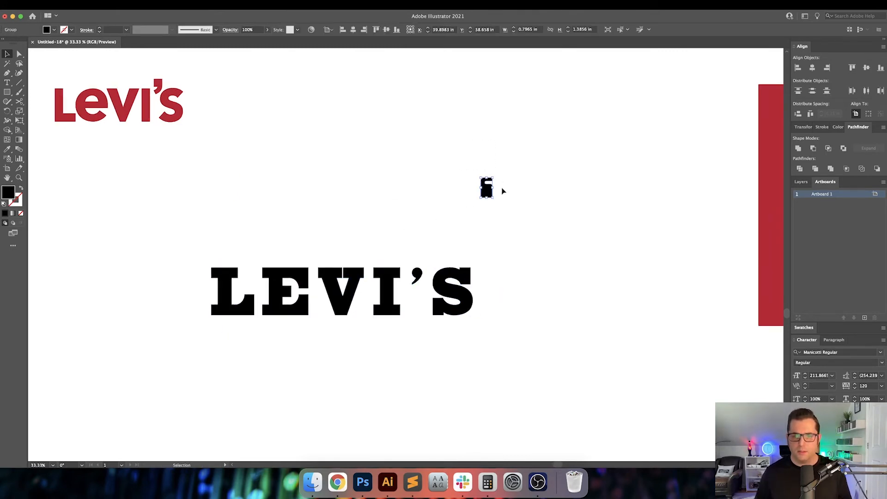
drag(440, 224, 418, 278)
key(super+shift+g)
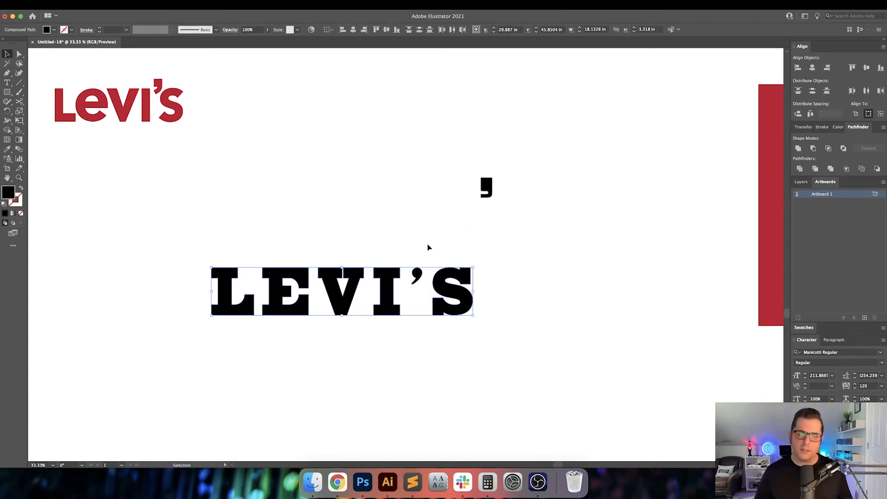
click(428, 248)
Delete the original apostrophe from the LEVI'S outlines and place the rotated one between the I and the S, level with their tops
click(417, 277)
key(Delete)
drag(487, 192, 414, 278)
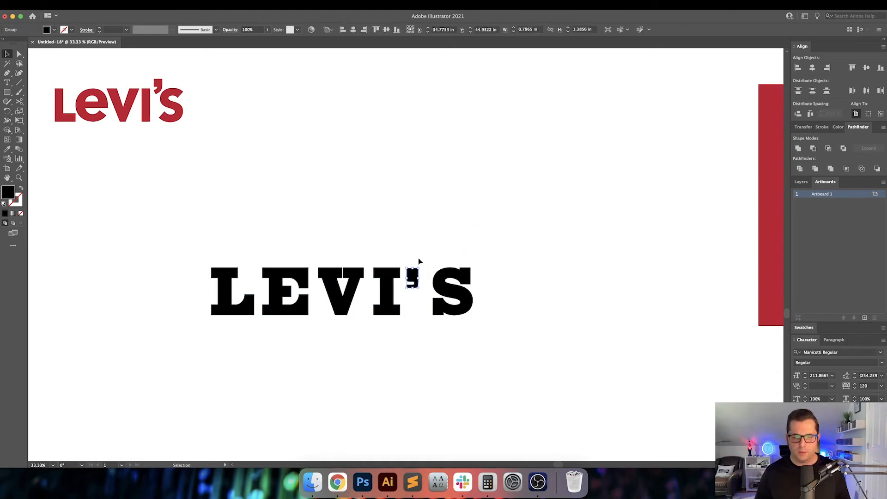
click(418, 260)
drag(161, 253, 519, 364)
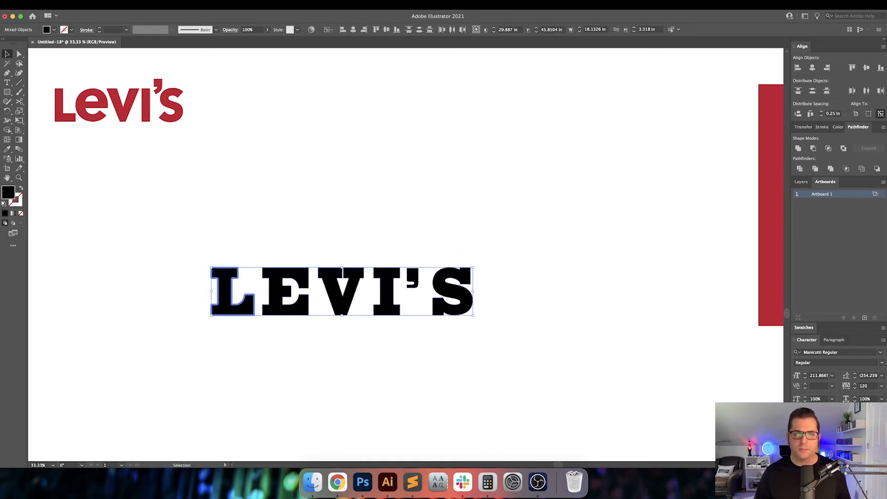
click(468, 153)
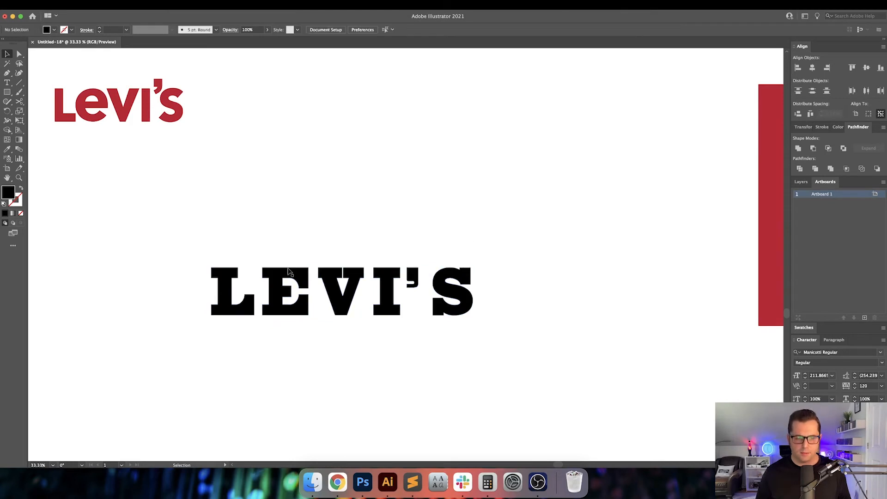
drag(292, 293, 291, 294)
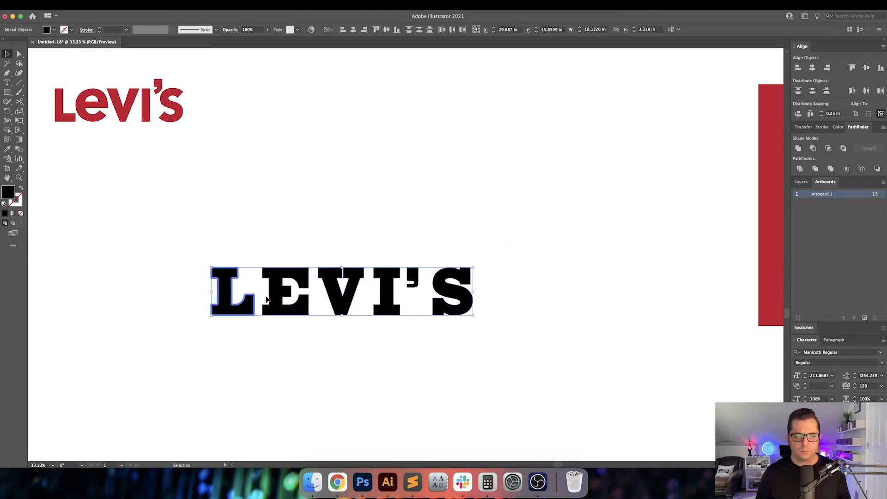
scroll(246, 294, up, 1)
scroll(246, 294, down, 1)
click(297, 217)
Move the letters EVI'S together against the L and offset them 0.25 in horizontally to leave an even gap
scroll(295, 260, up, 2)
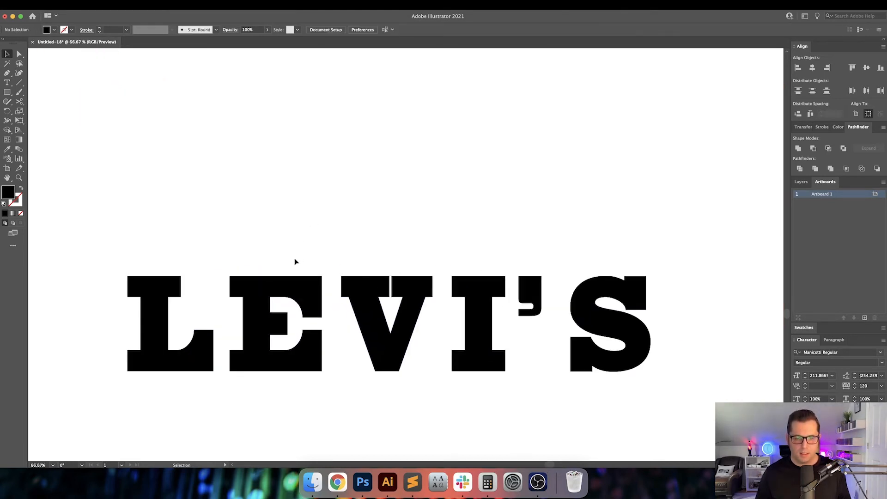
drag(303, 254, 594, 321)
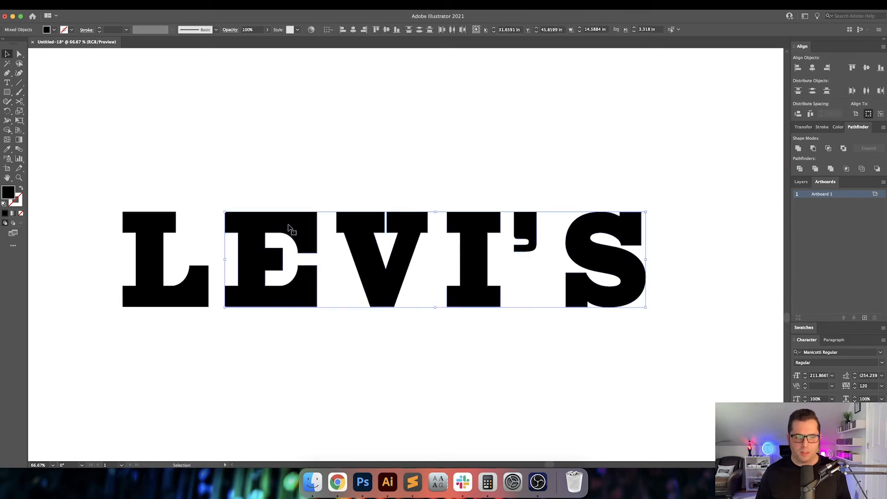
drag(287, 225, 272, 227)
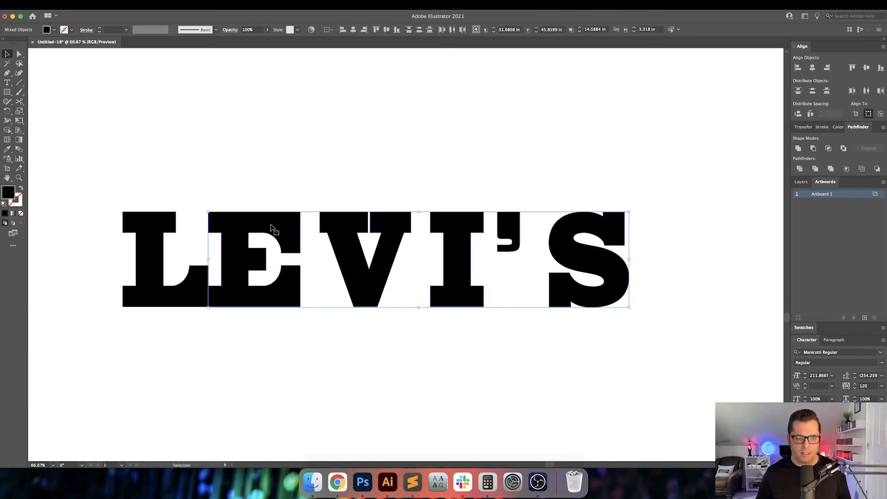
key(Return)
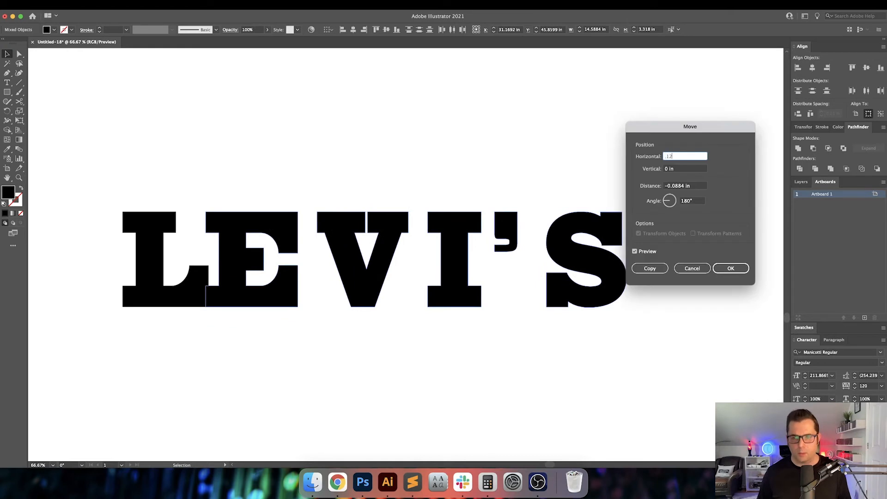
key(Tab)
key(shift+Tab)
key(Up)
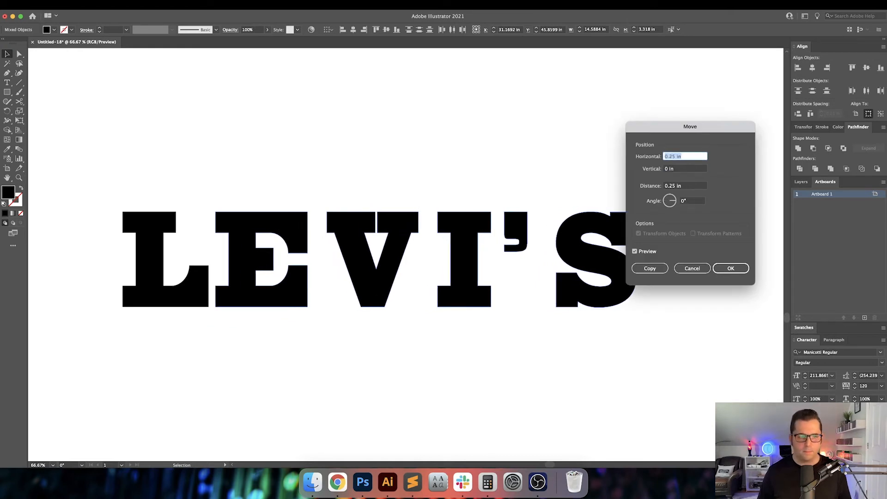
key(Return)
Move the letters VI'S against the E and offset them 0.25 in horizontally
shift+click(278, 229)
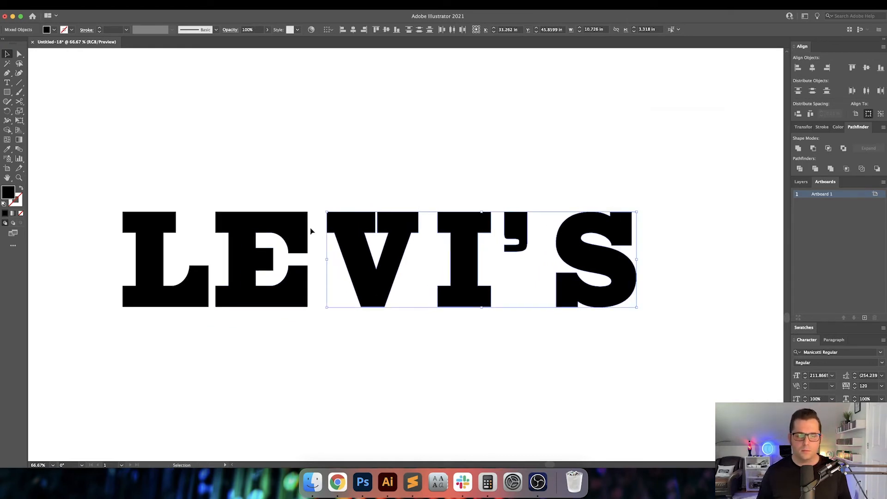
drag(364, 232, 336, 230)
key(Return)
key(Tab)
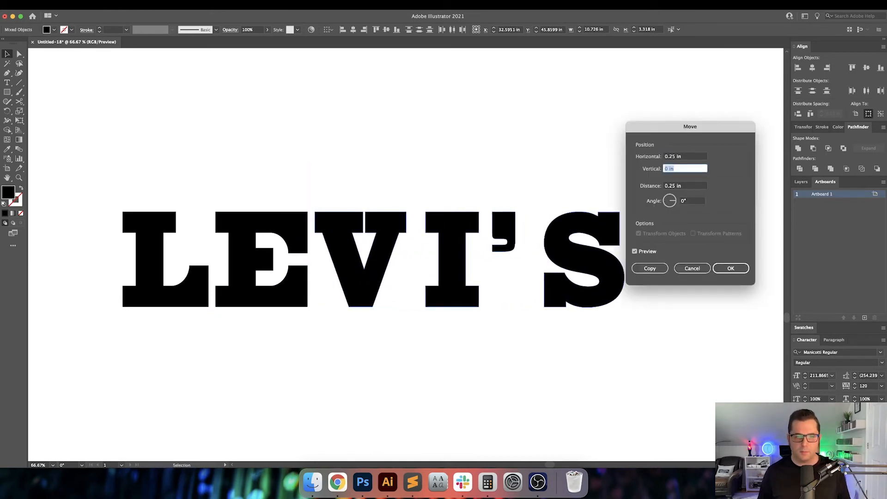
key(Return)
Move the I, apostrophe and S against the V and offset them 0.25 in horizontally
shift+click(399, 245)
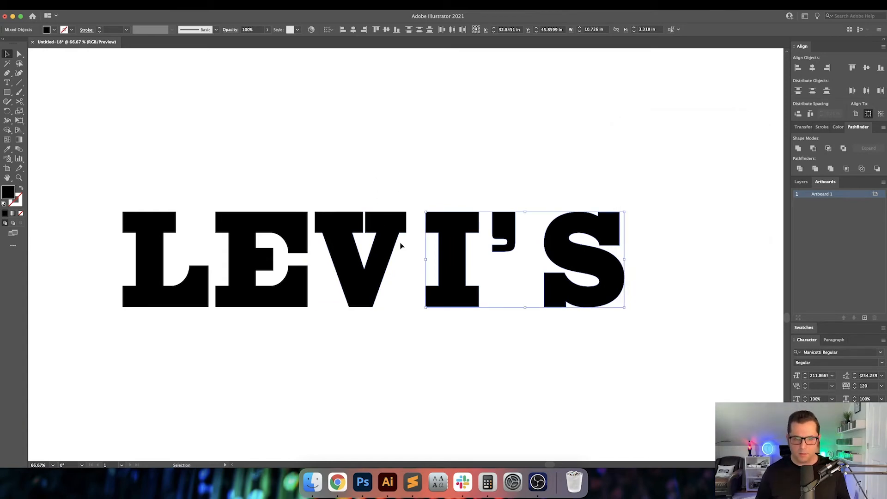
drag(442, 243, 432, 226)
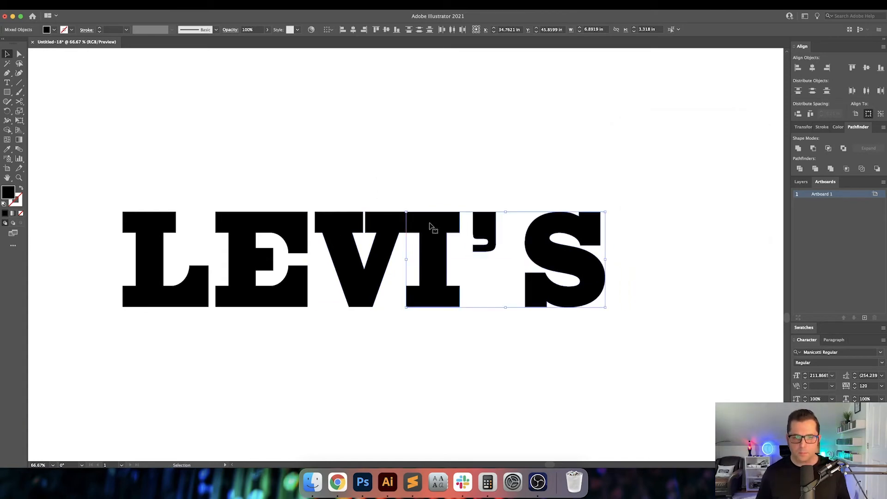
key(Return)
text(.2)
key(Return)
Move the apostrophe and S against the I and offset them 0.25 in horizontally
drag(484, 192, 531, 253)
key(Return)
text(.25)
key(Tab)
key(Return)
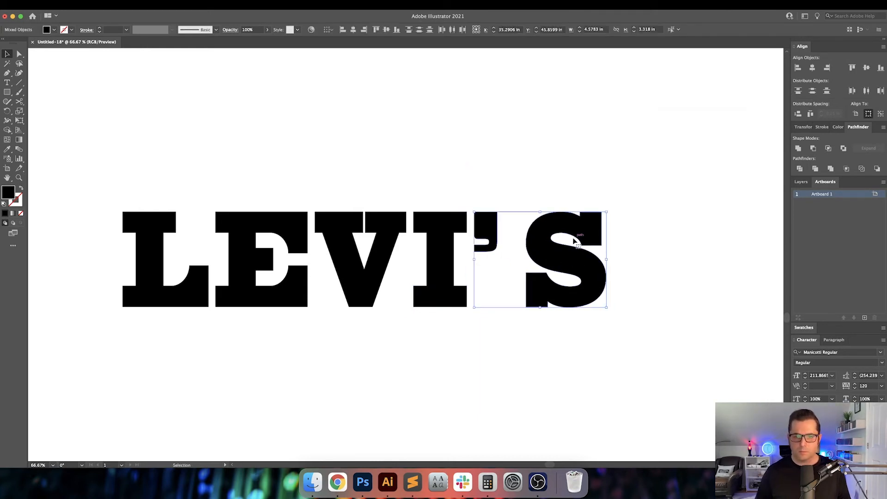
Move the S against the apostrophe, offset it 0.2 in horizontally and deselect it
click(531, 193)
drag(575, 233, 546, 231)
key(Return)
text(.25)
key(Tab)
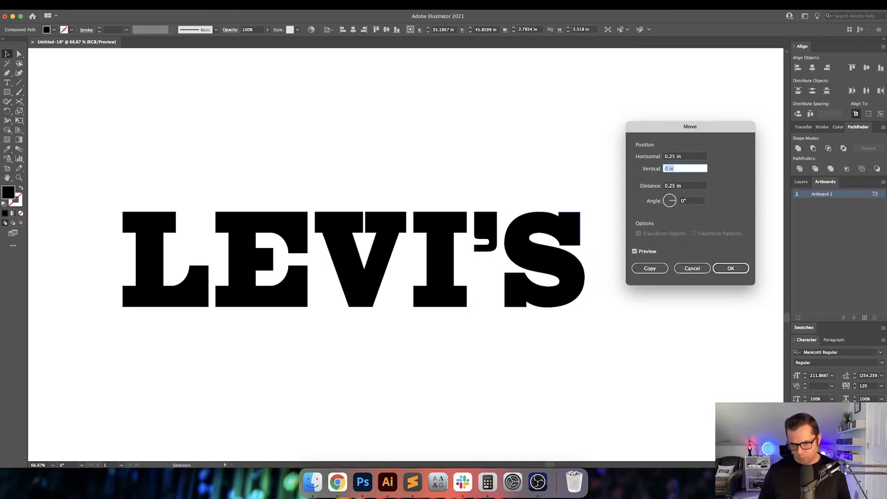
key(shift+Tab)
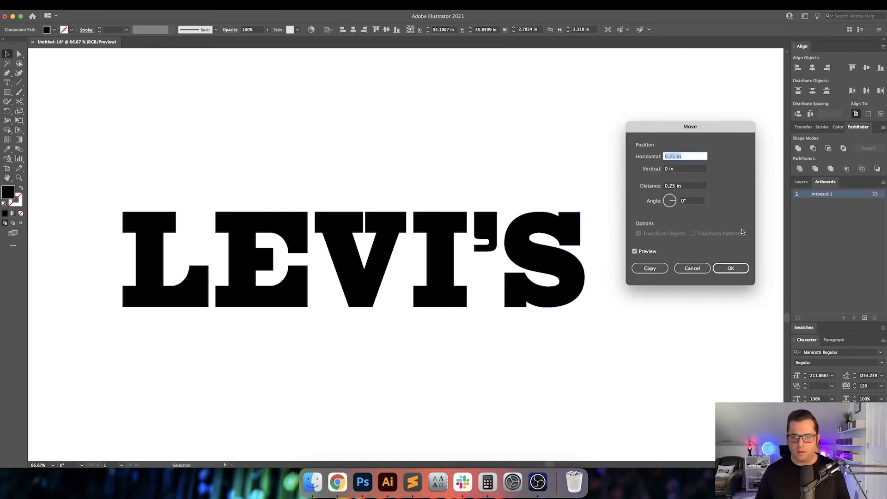
click(678, 156)
key(Tab)
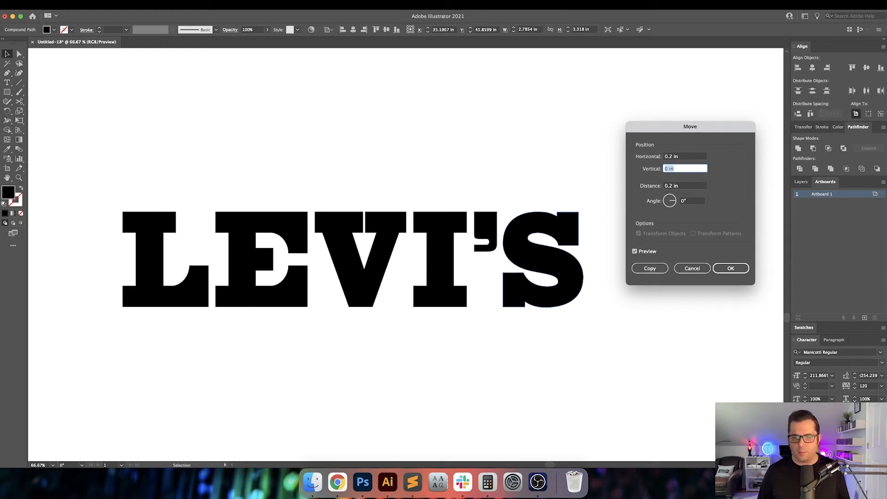
key(shift+Tab)
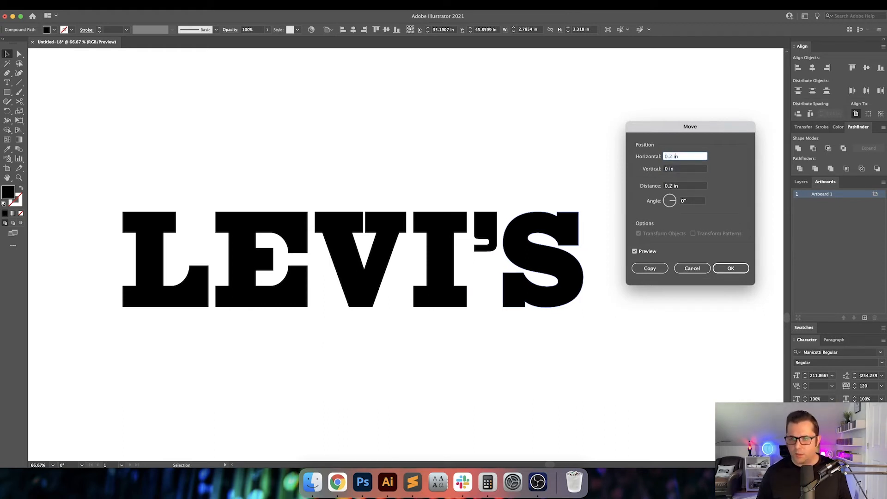
key(Return)
click(674, 218)
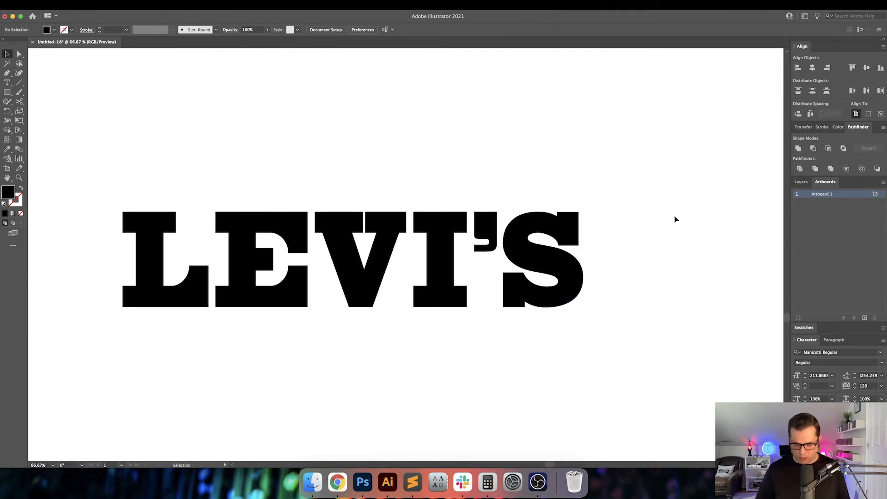
key(super+minus)
key(super+minus)
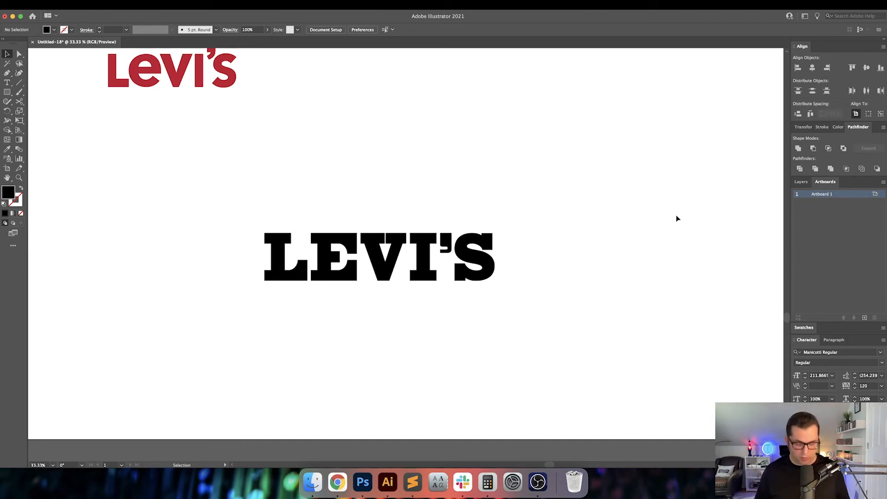
Draw a 45° diagonal line about 4 in wide beside the LEVI'S wordmark
scroll(613, 232, left, 3)
drag(395, 209, 361, 208)
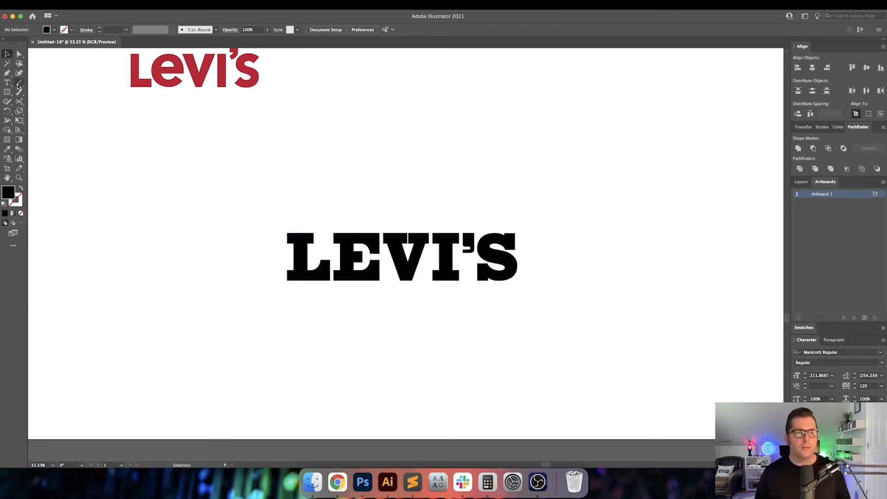
click(7, 73)
click(237, 208)
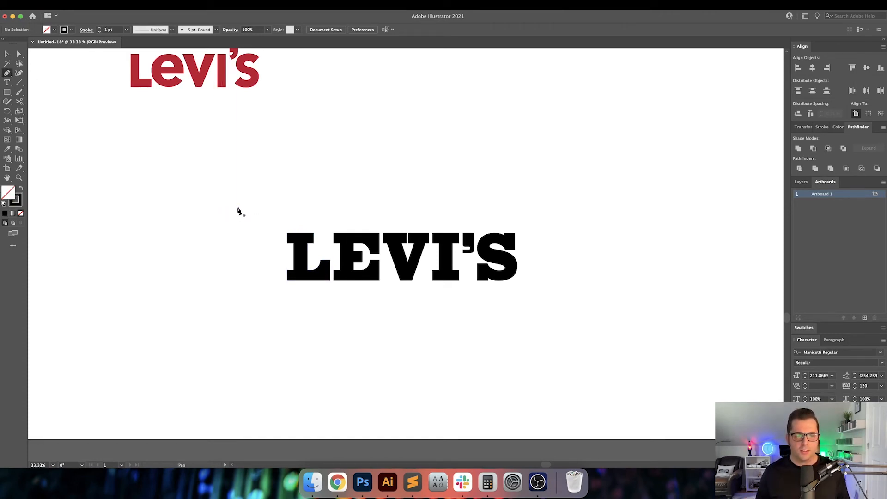
click(180, 266)
super+click(212, 188)
drag(211, 186, 235, 226)
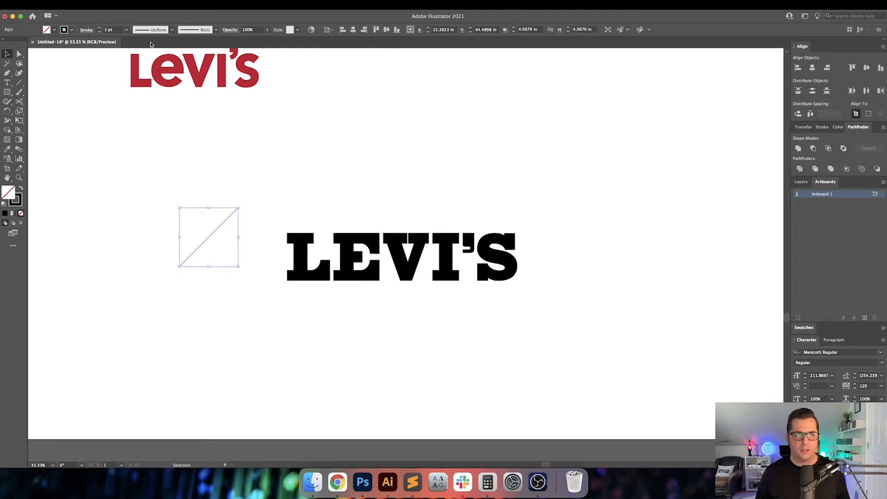
Set the line's stroke to 5 pt, scale it proportionally to about 12.6 in wide and move it clear of the wordmark
click(118, 29)
text(5)
key(Return)
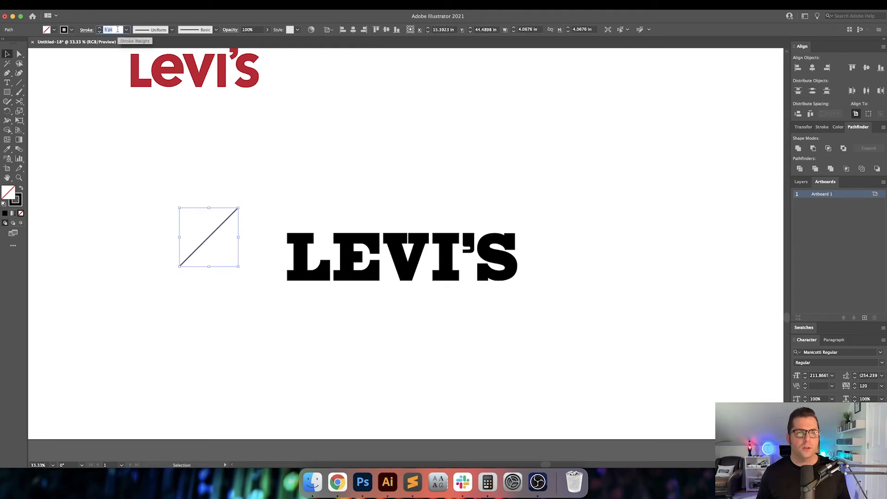
mouse_move(188, 205)
mouse_down()
mouse_move(224, 250)
mouse_move(145, 228)
mouse_move(164, 230)
mouse_up()
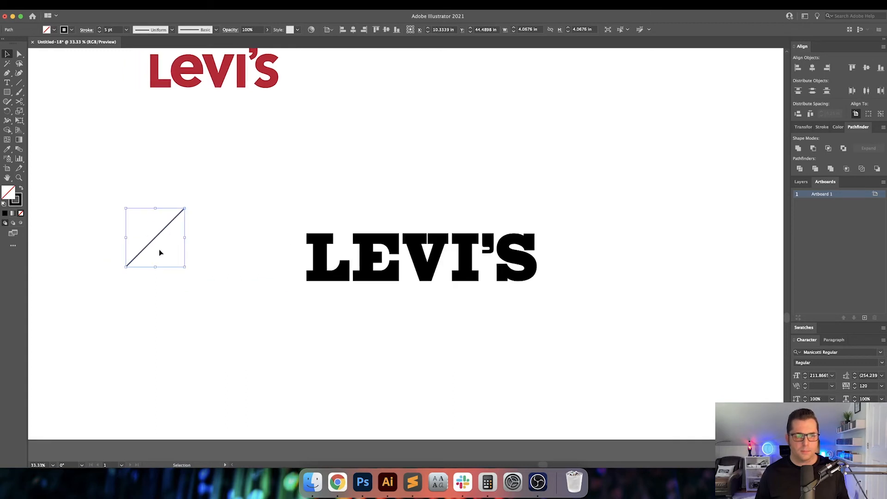
drag(183, 267, 308, 391)
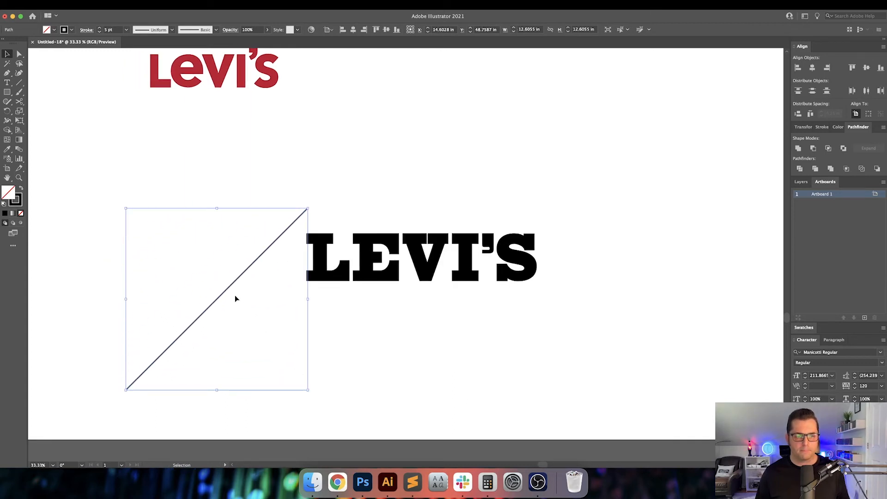
drag(231, 288, 160, 287)
Try to copy the diagonal line at a horizontal offset of 0.125 in
key(super+z)
key(Return)
text(.125)
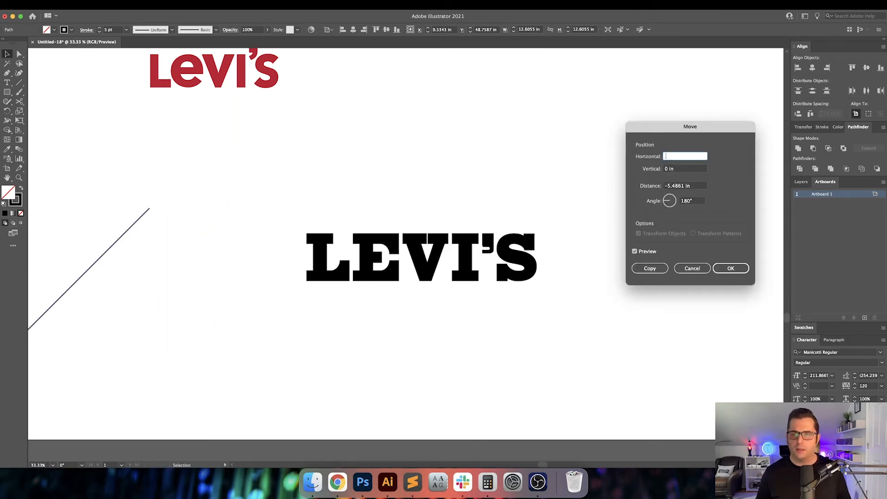
key(Tab)
click(651, 268)
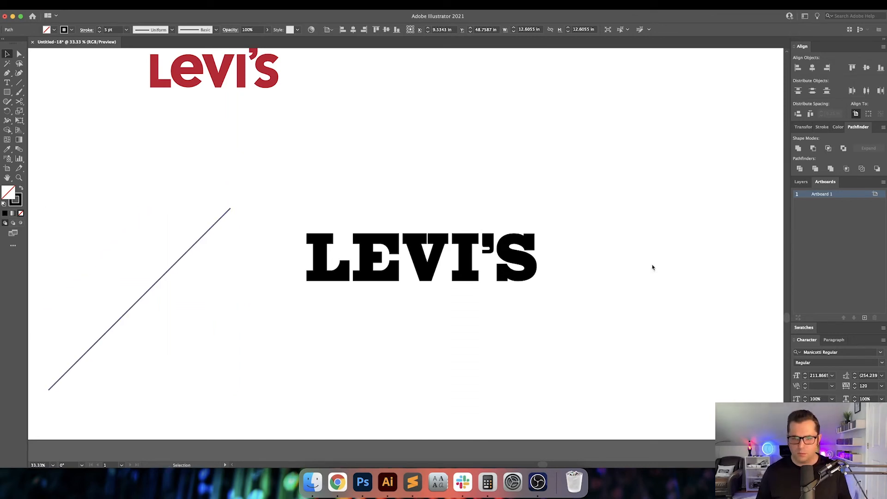
Copy the diagonal line at a horizontal offset of 0.5 in
key(Return)
text(.5)
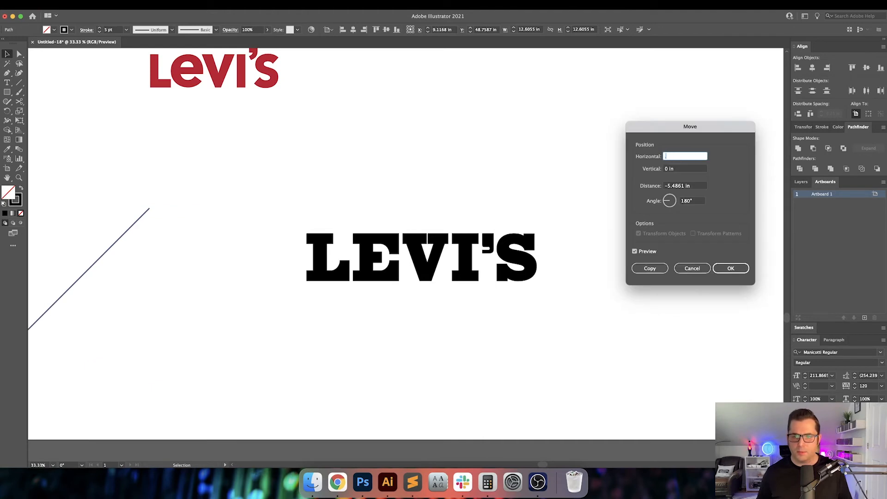
key(Tab)
click(658, 270)
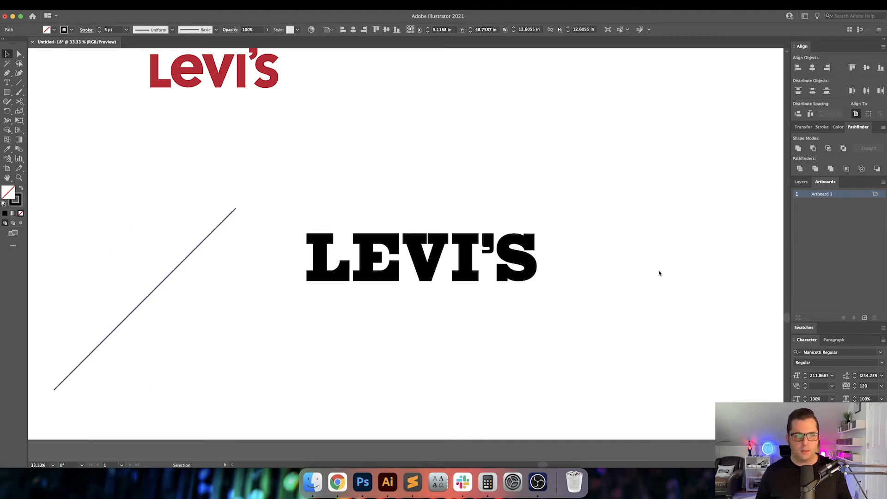
Repeat the offset copy until the parallel diagonal lines form a pattern about 34 in wide
key(super+d)
key(super+d)
key(super+d)
key(super+d)
key(super+d)
key(super+d)
key(super+d)
key(super+d)
key(super+d)
key(super+d)
key(super+d)
key(super+d)
key(super+d)
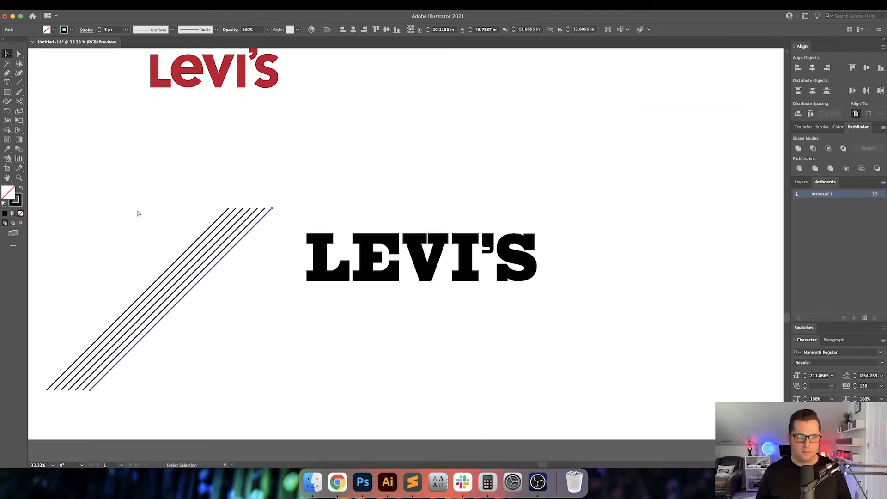
key(super+d)
key(super+d)
key(super+d)
key(super+d)
key(super+d)
key(super+d)
key(super+d)
key(super+d)
key(super+d)
key(super+d)
key(super+d)
key(super+d)
key(super+d)
key(super+d)
key(super+d)
key(super+d)
key(super+d)
key(super+d)
key(super+d)
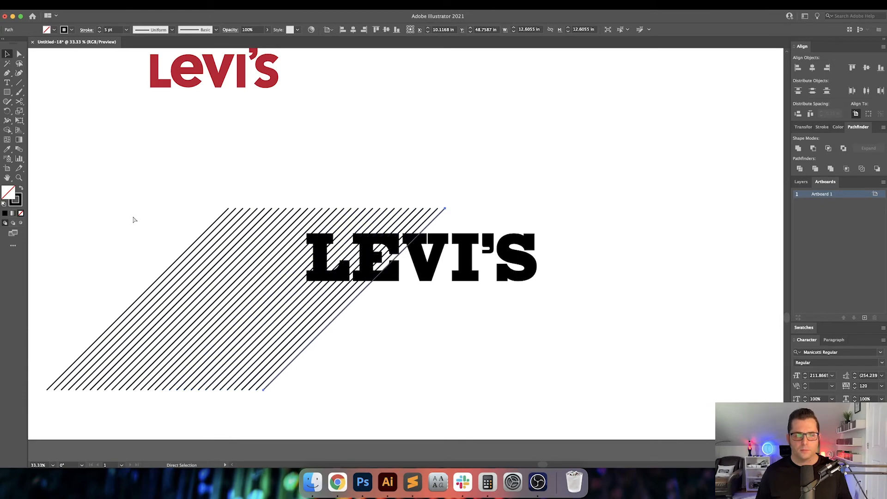
key(super+d)
click(168, 221)
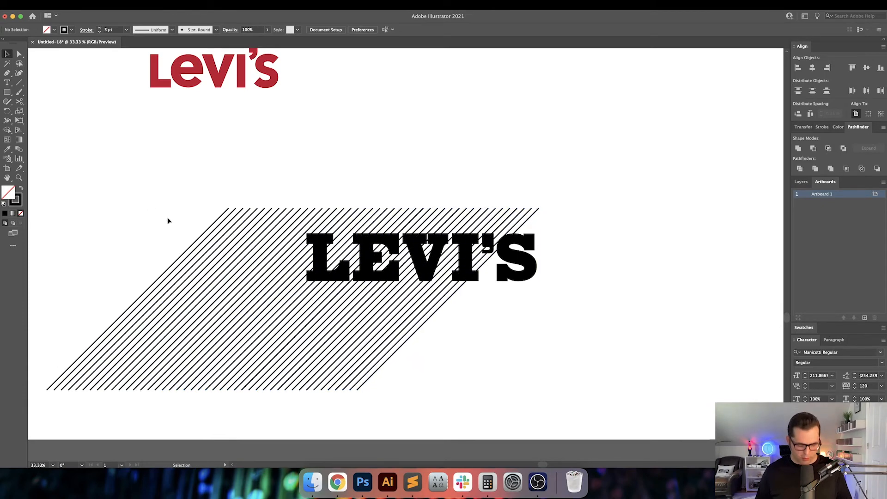
Select all the diagonal lines without the wordmark and expand their strokes into filled shapes
drag(587, 368, 46, 283)
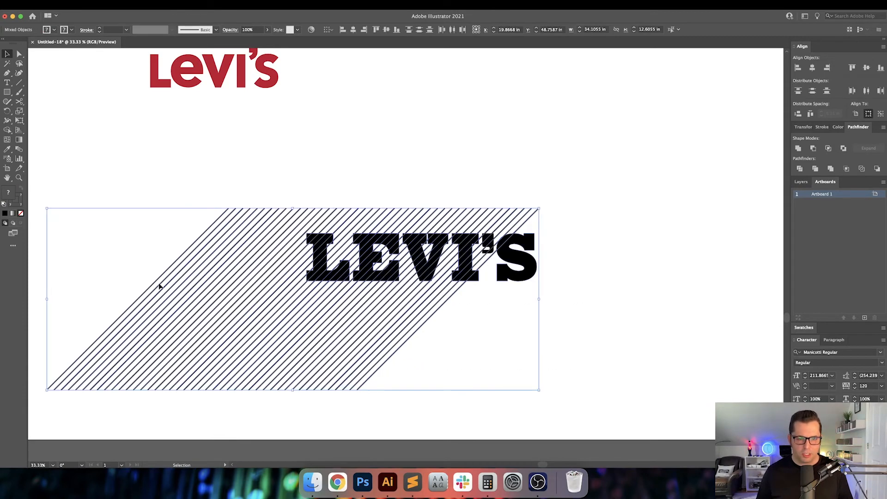
click(112, 282)
drag(90, 345, 499, 417)
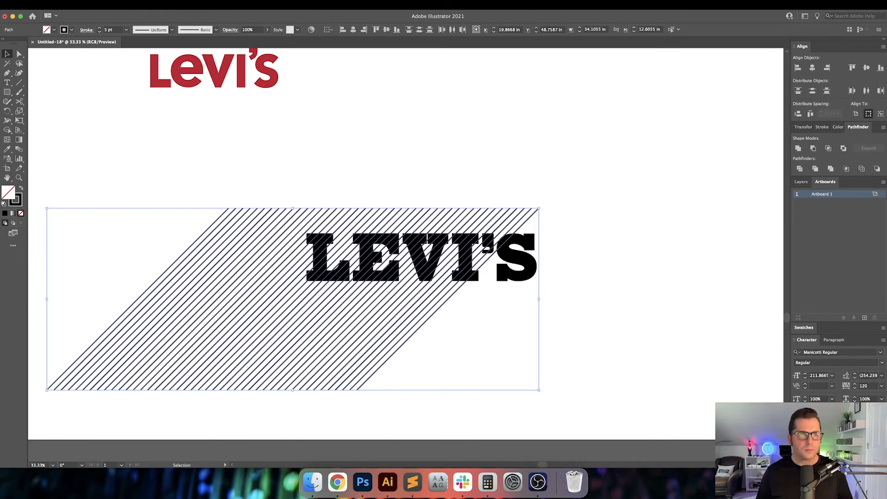
click(95, 5)
click(108, 104)
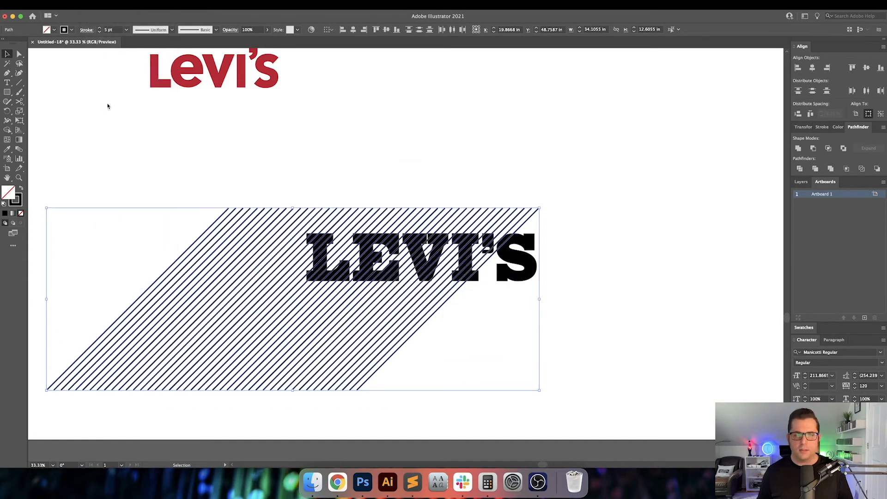
click(290, 190)
Group all the expanded diagonal lines
drag(240, 236, 241, 237)
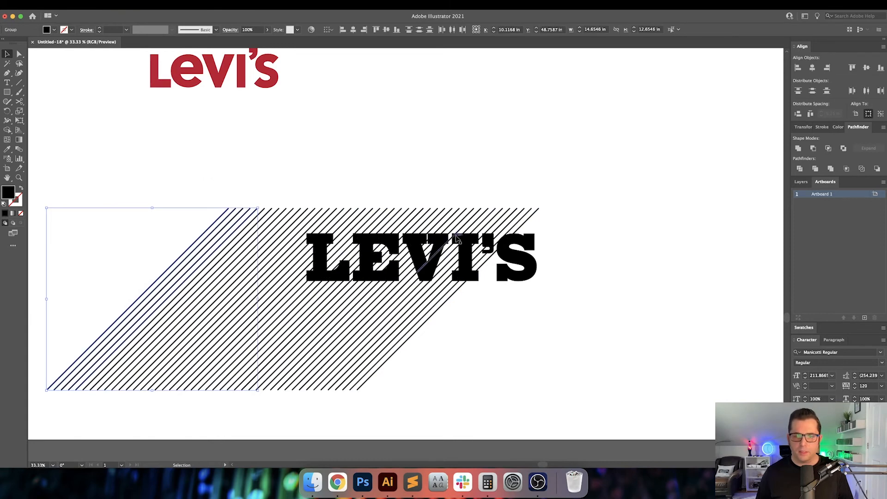
click(114, 194)
drag(372, 365, 439, 372)
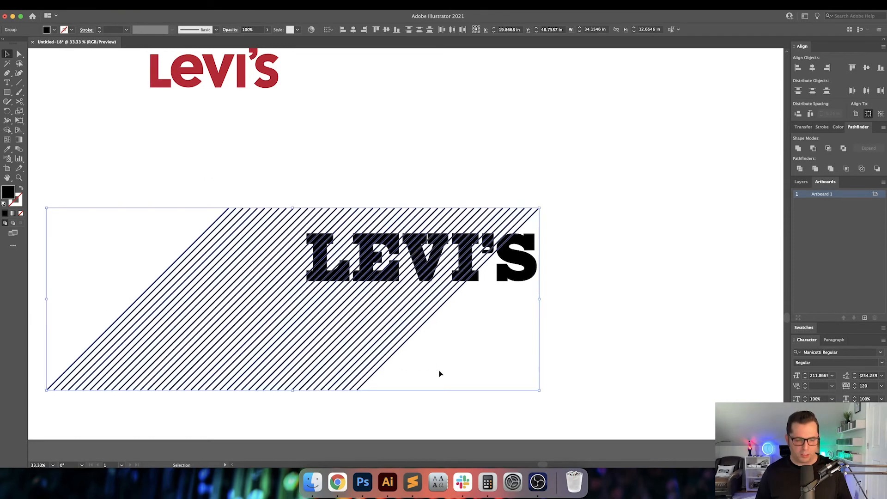
key(super+g)
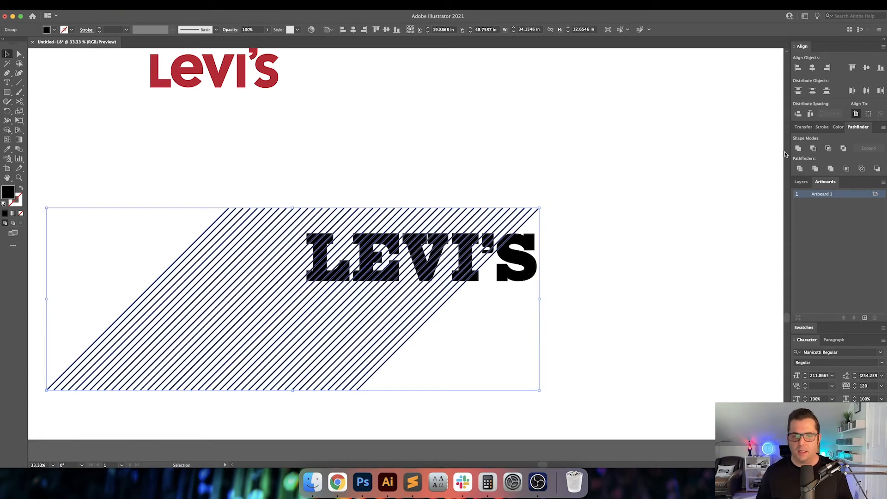
click(568, 229)
Move the group of diagonal lines off the wordmark to the empty area above it
click(508, 258)
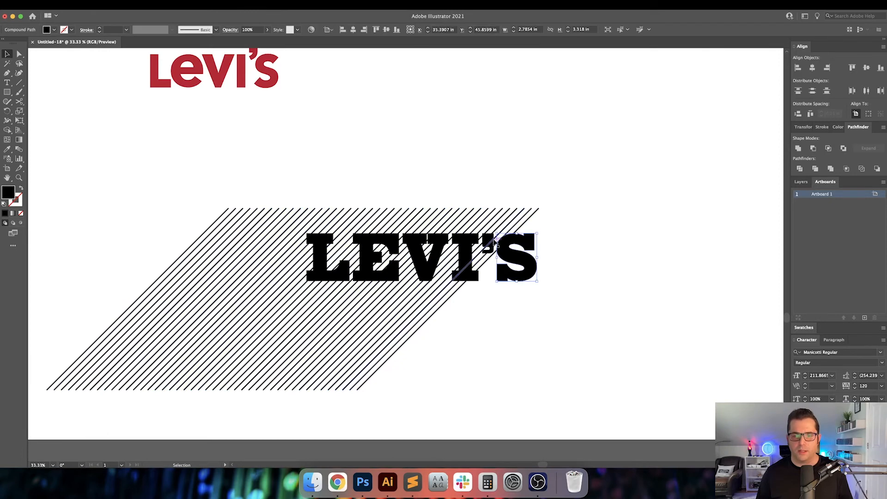
click(238, 327)
drag(238, 327, 135, 231)
Combine the letters of the LEVI'S wordmark into one compound path
click(272, 264)
drag(587, 288, 587, 288)
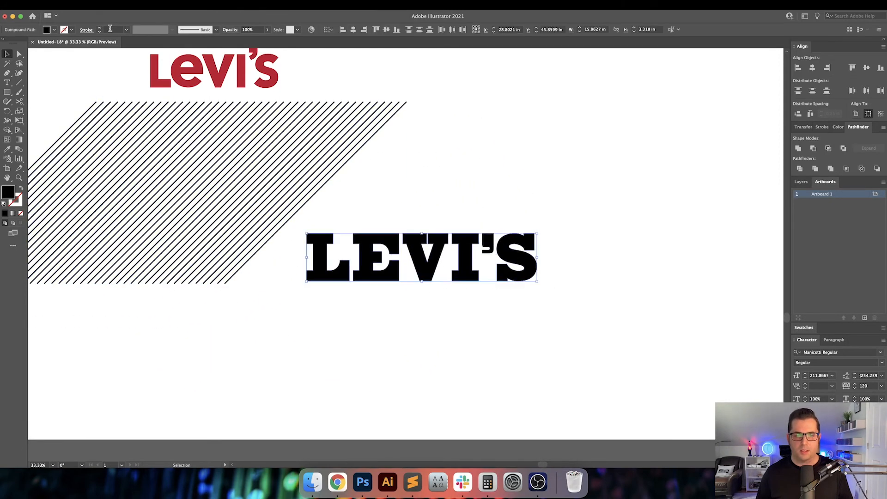
click(74, 5)
mouse_move(98, 7)
mouse_move(134, 304)
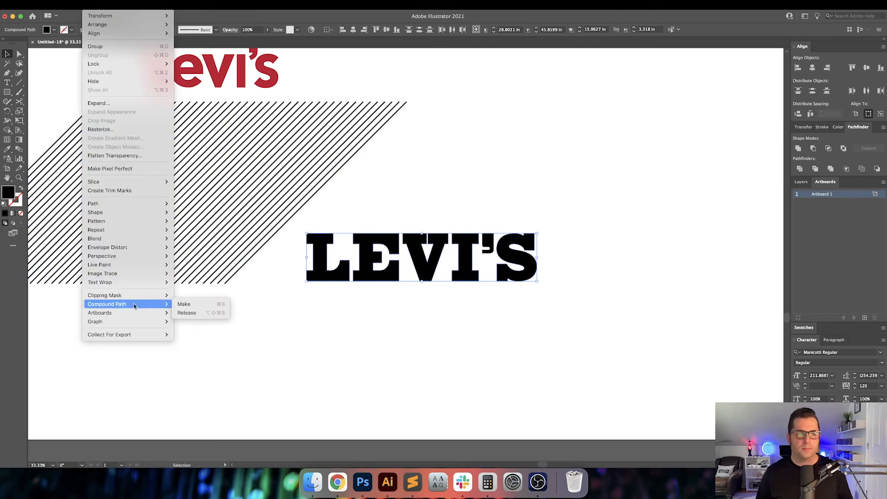
click(192, 304)
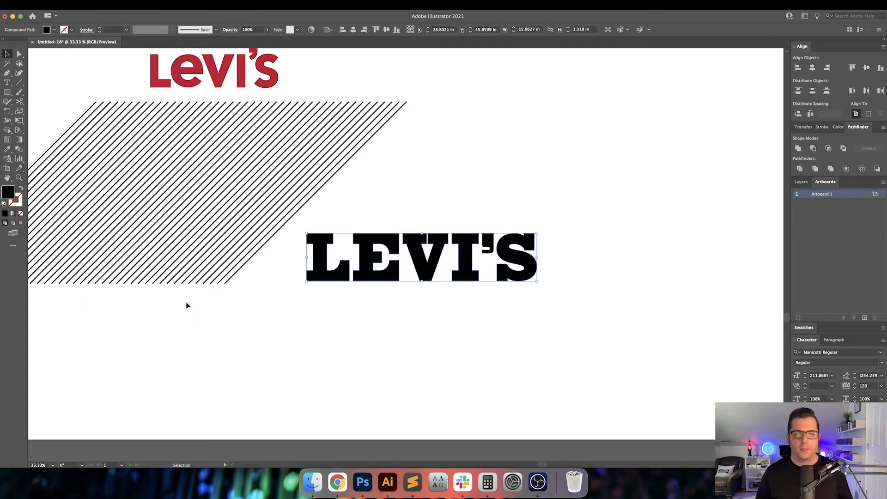
Centre the group of diagonal lines horizontally and vertically on the wordmark
click(479, 194)
click(274, 160)
shift+click(370, 256)
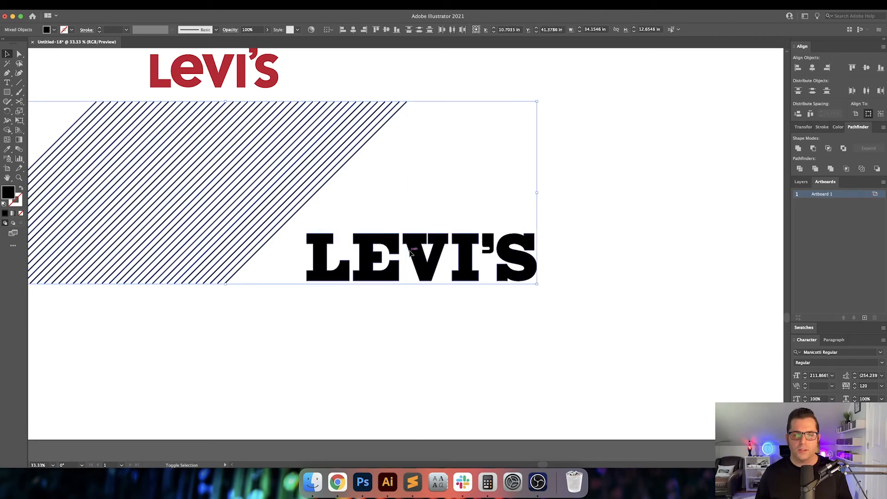
click(353, 29)
click(386, 29)
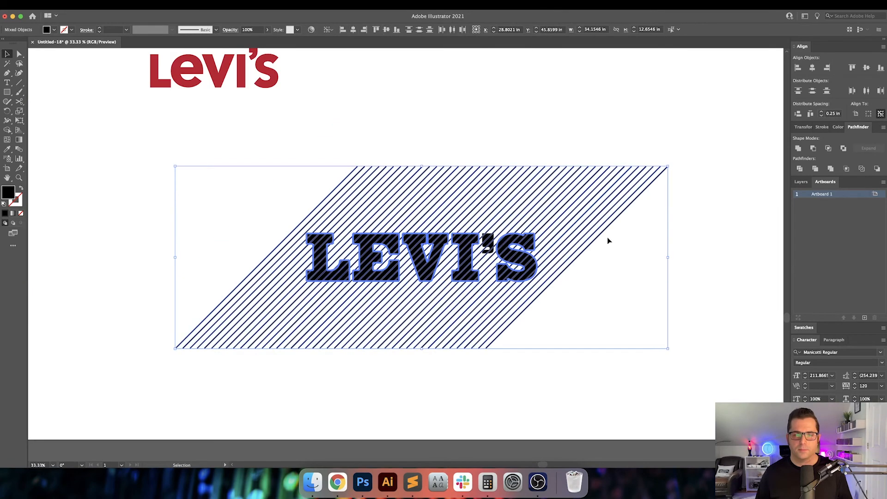
Try to make a clipping mask from the wordmark and the diagonal lines
click(608, 237)
drag(624, 295, 393, 211)
key(super+7)
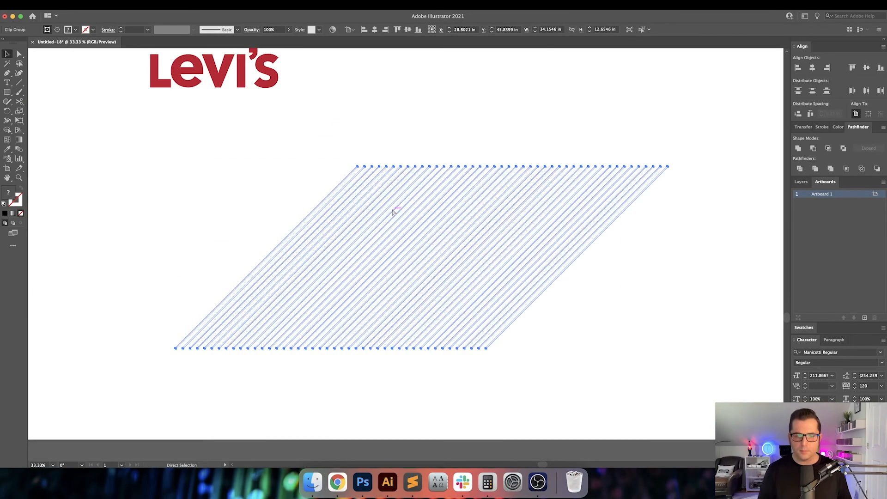
key(super+z)
click(628, 298)
Send the group of diagonal lines behind the wordmark
click(608, 198)
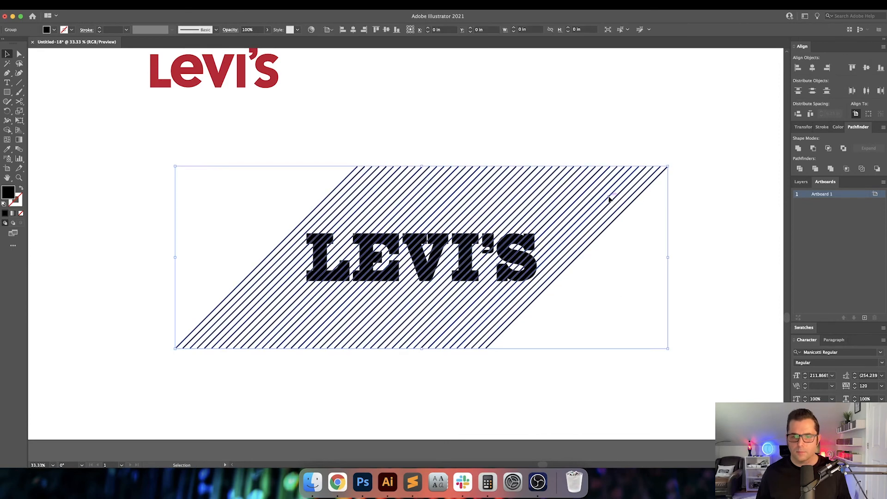
click(601, 307)
key(super+g)
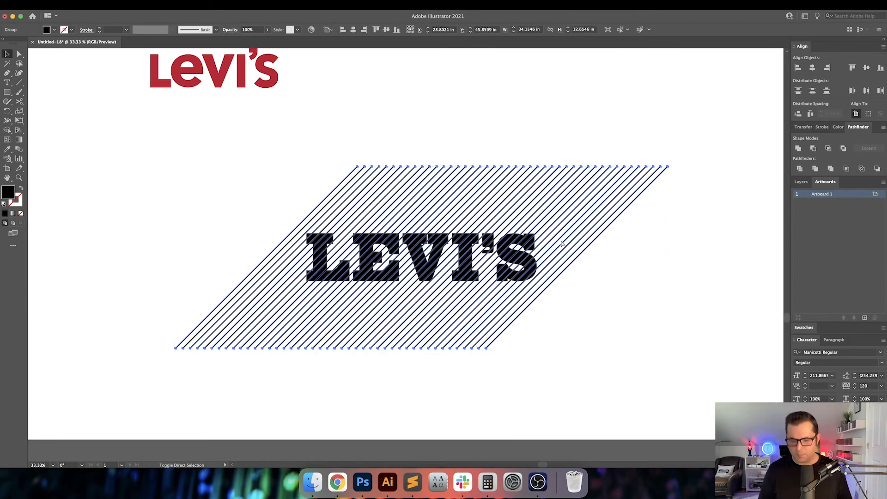
drag(658, 262, 563, 209)
Fill the diagonal lines with the red sampled from the Levi's wordmark above
key(o)
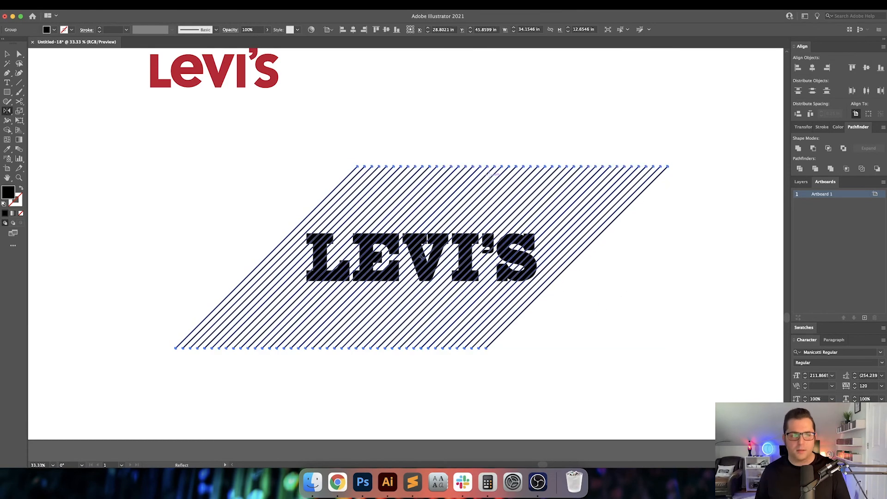
key(i)
click(268, 61)
key(v)
click(298, 159)
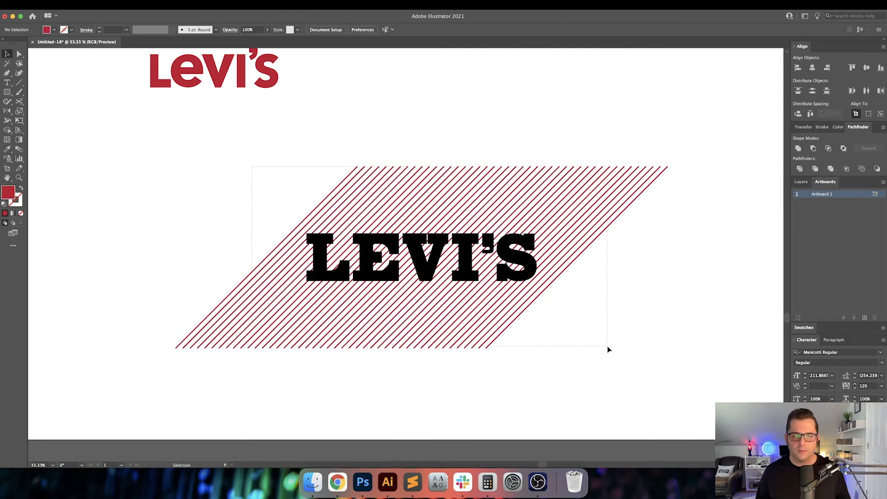
Try to clip the red lines with the letters and apostrophe in front of them
drag(608, 350, 609, 349)
key(super+7)
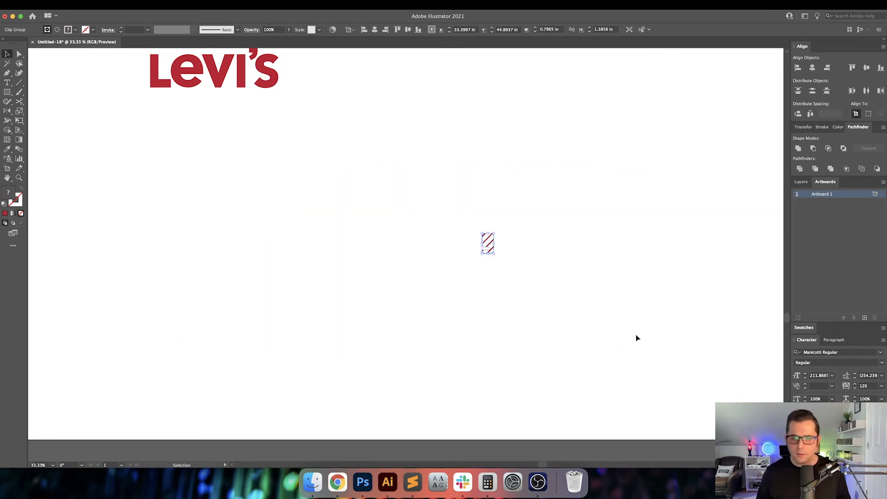
click(635, 334)
key(super+z)
Group the wordmark's letters and apostrophe
click(590, 286)
click(527, 265)
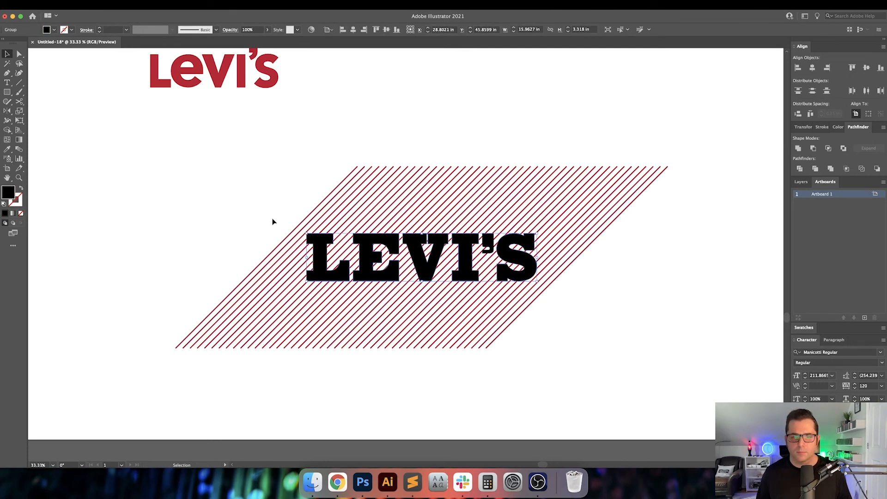
Try to mask the red diagonal lines with the grouped wordmark
key(super+a)
key(a)
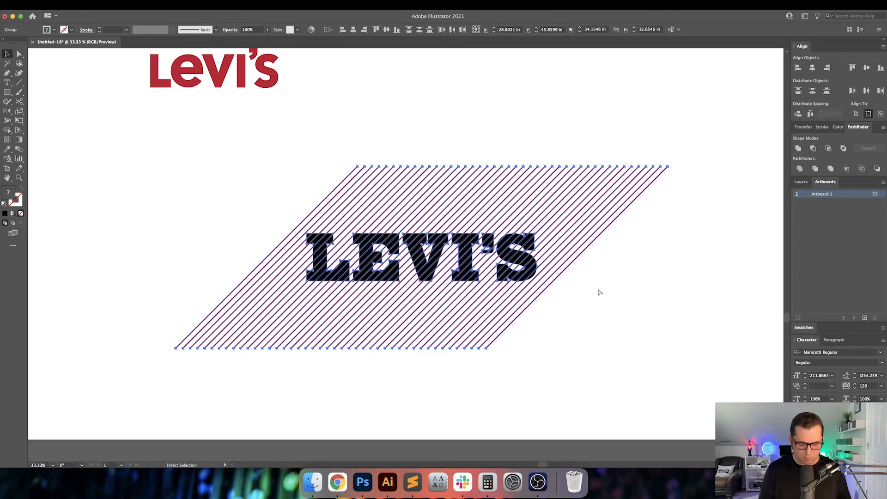
key(super+7)
key(super+z)
click(600, 293)
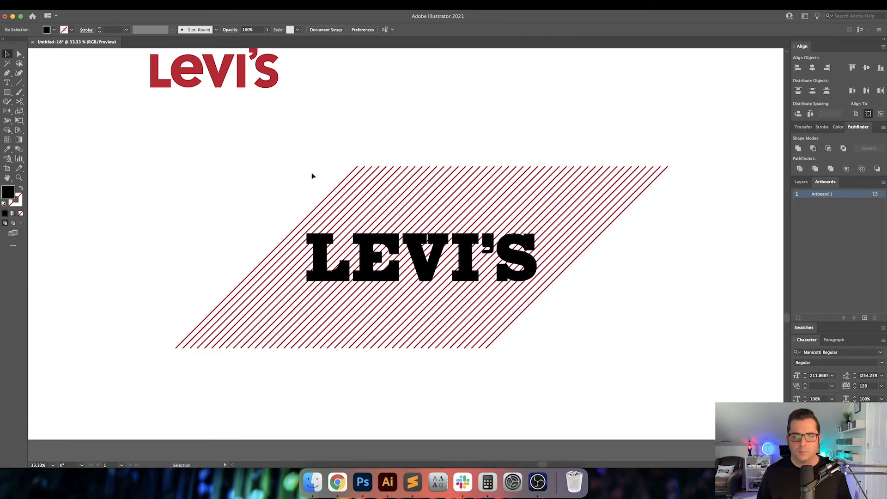
drag(419, 198, 420, 200)
click(232, 215)
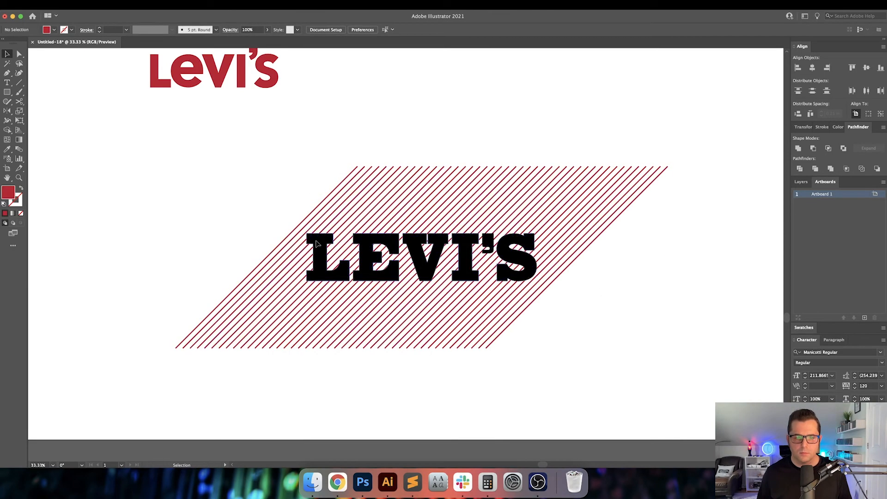
Try to mask the red diagonal lines with the grouped wordmark converted to a compound path
click(318, 244)
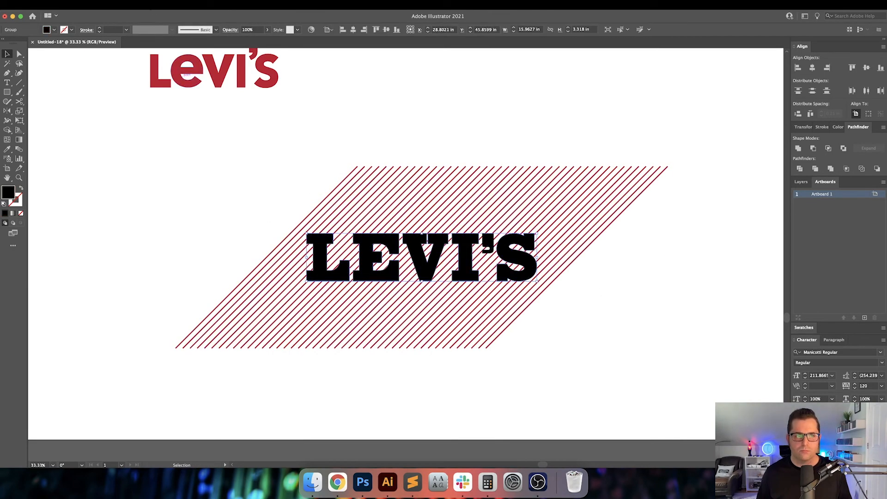
click(94, 4)
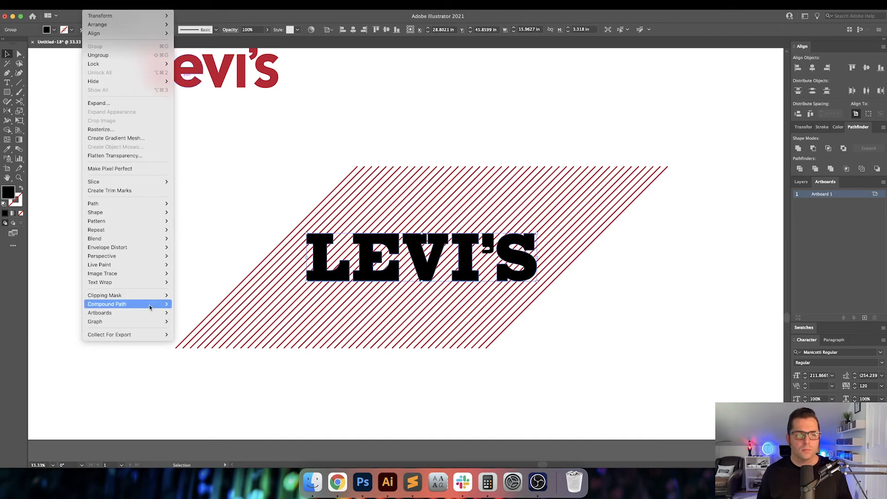
mouse_move(139, 304)
click(184, 304)
drag(234, 222, 676, 306)
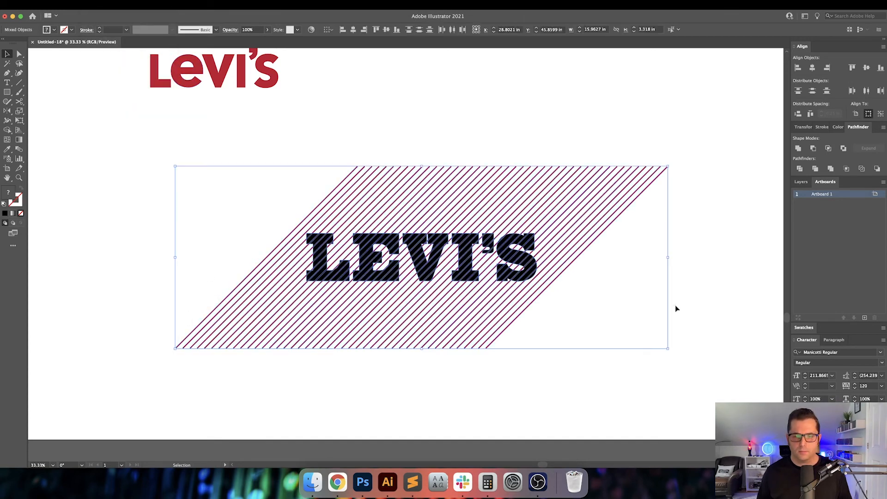
key(a)
key(super+7)
click(654, 303)
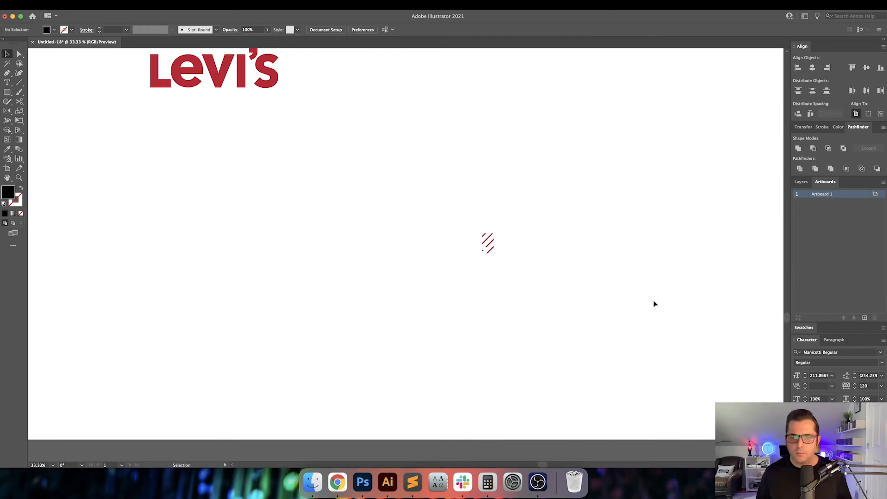
key(super+z)
key(v)
click(603, 270)
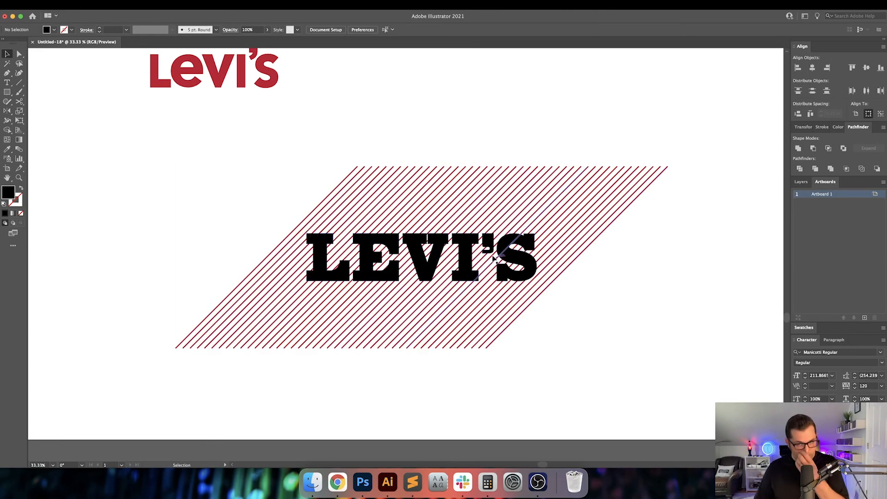
Unite the apostrophe with the LEVI'S letters and make the wordmark a compound path
click(490, 240)
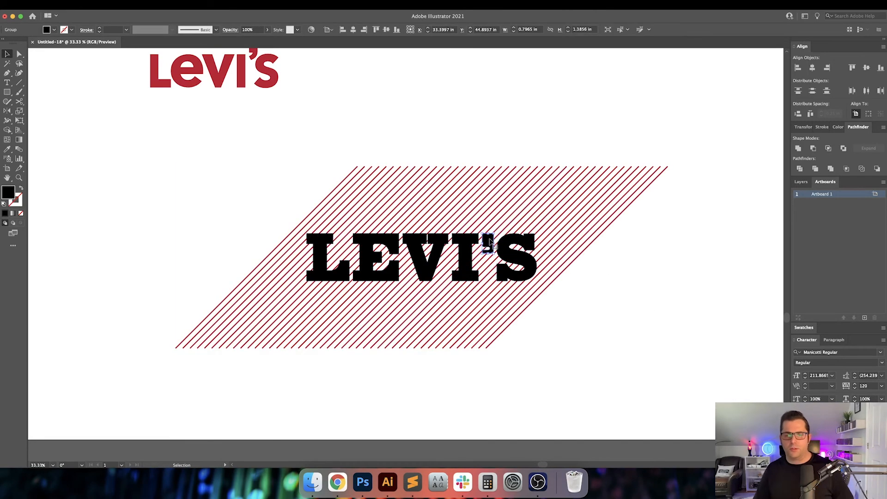
shift+click(502, 242)
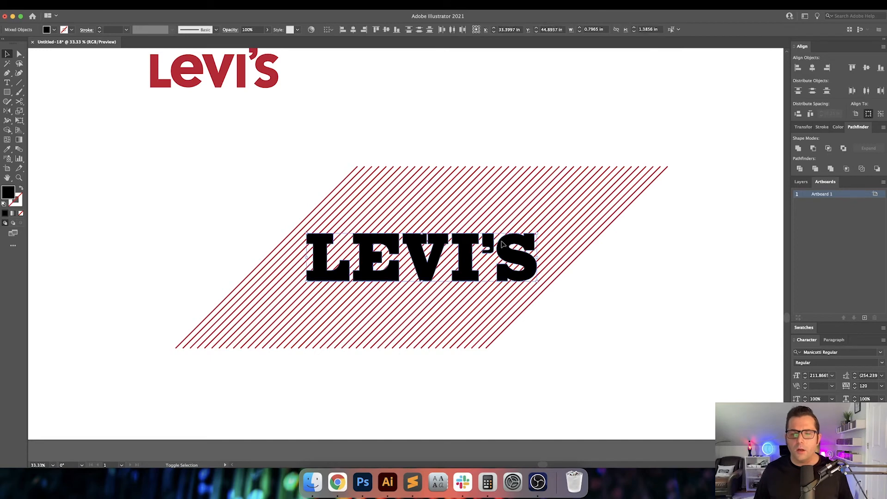
click(798, 149)
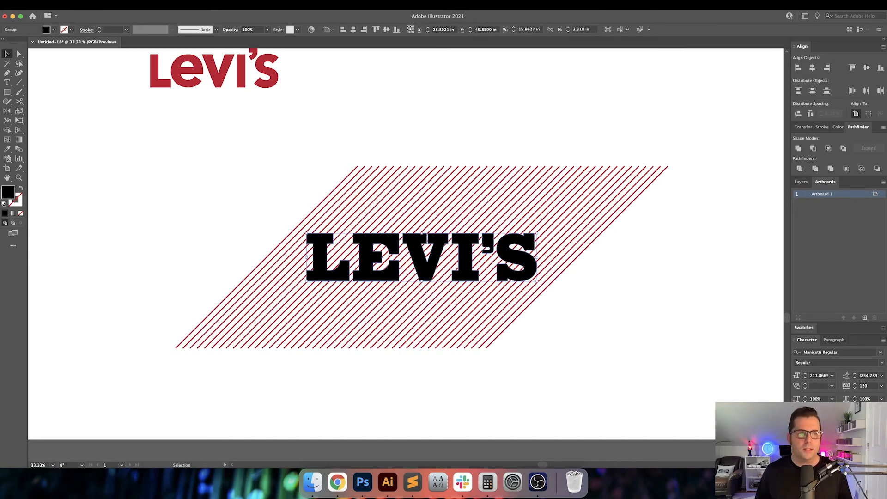
click(88, 5)
mouse_move(129, 306)
click(187, 304)
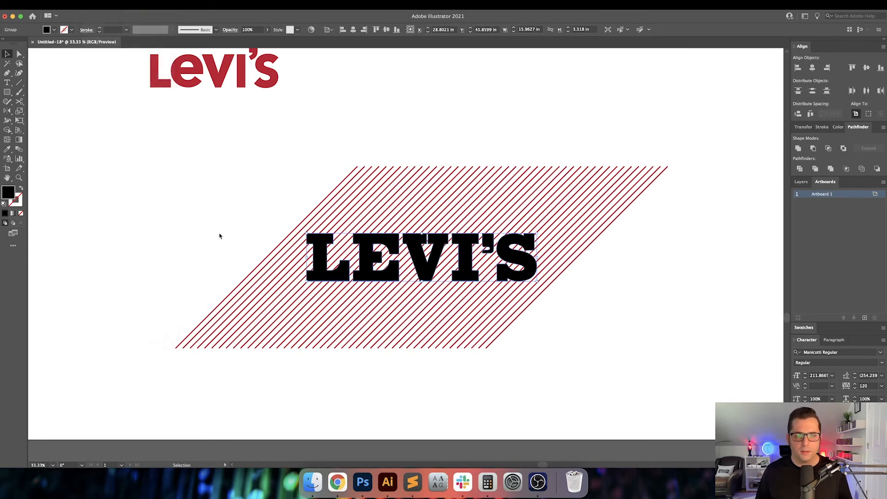
Try clipping the thin diagonal lines with the compound LEVI'S wordmark, and undo the mask
drag(220, 236, 323, 270)
key(super+7)
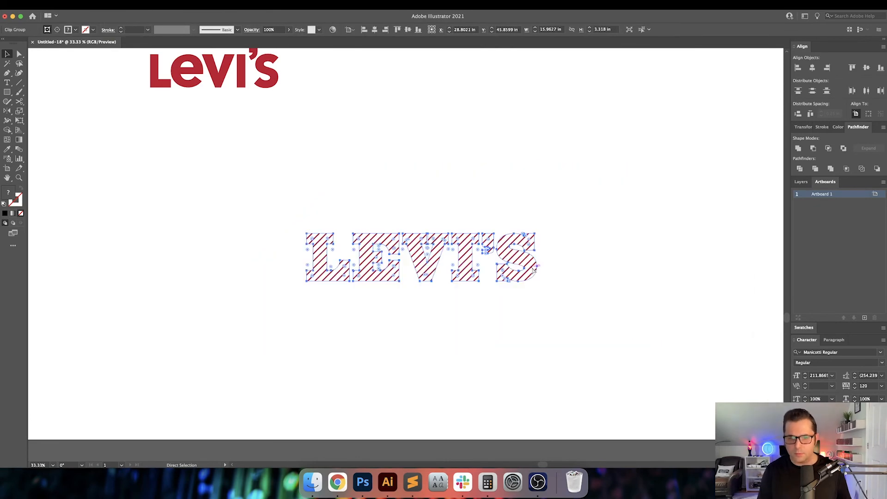
click(566, 272)
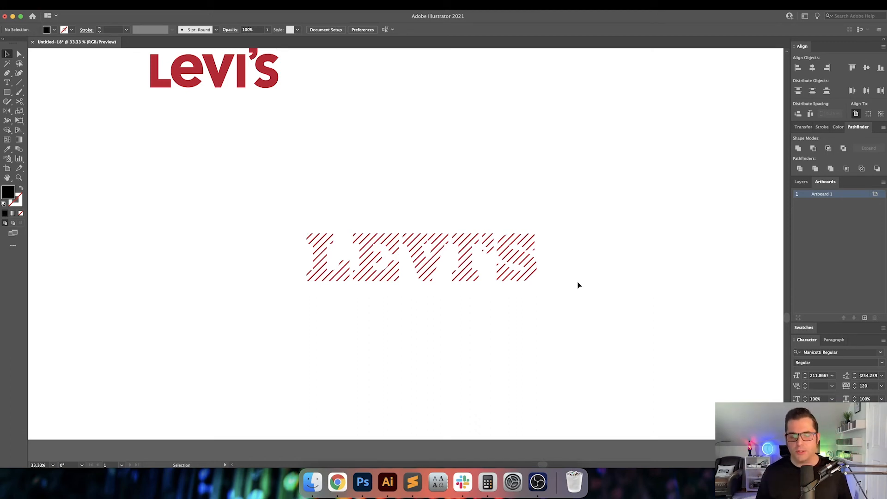
key(v)
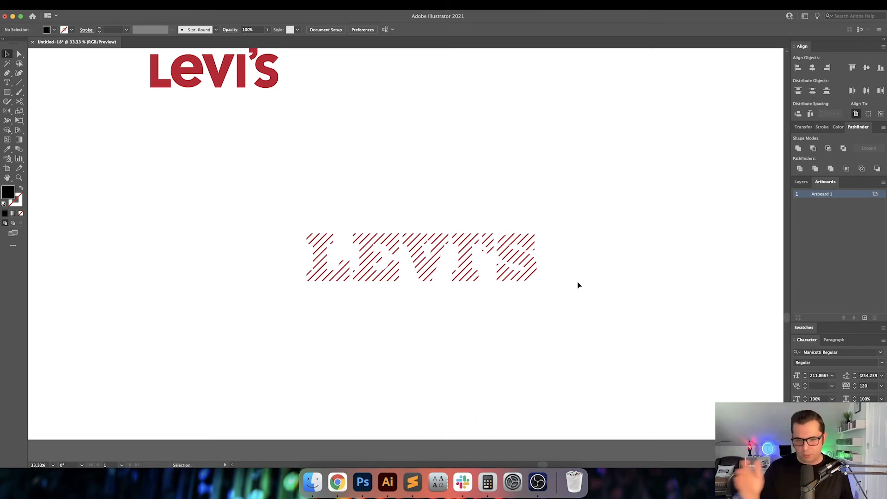
key(ctrl+z)
click(608, 300)
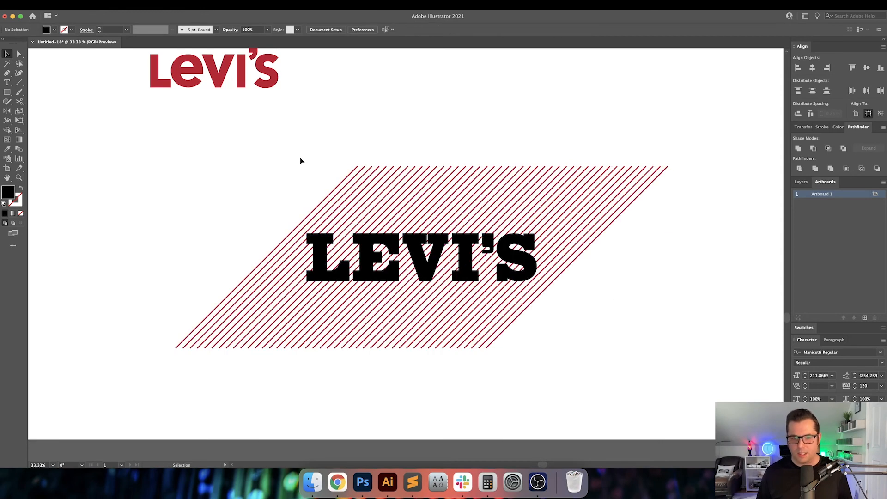
Delete the thin line pattern and draw one 45-degree line about 8.3 in wide and high beside the LEVI'S wordmark
click(534, 199)
key(Delete)
key(p)
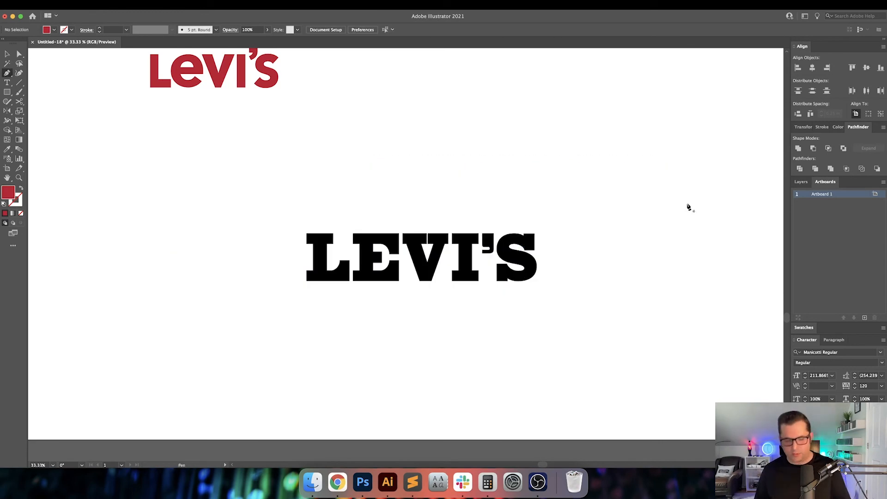
click(190, 187)
click(71, 306)
key(v)
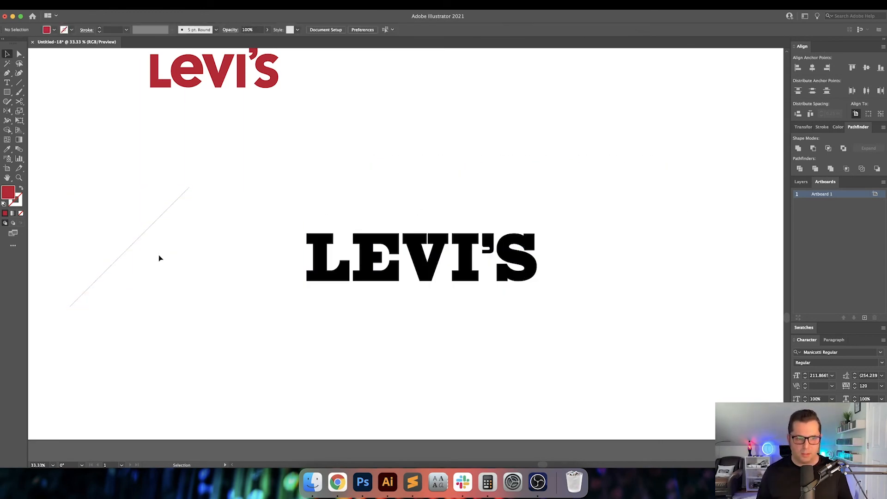
Give the new diagonal line a 20 pt red stroke with no fill
key(shift+x)
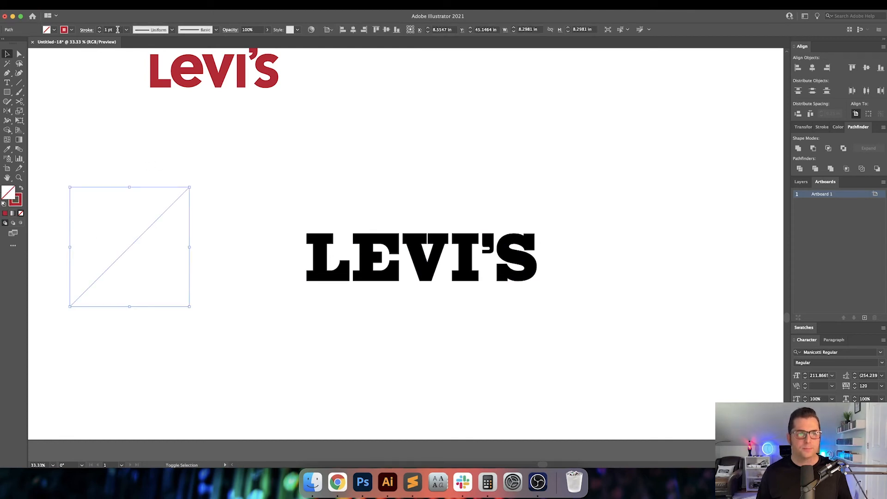
click(111, 29)
text(20)
key(Return)
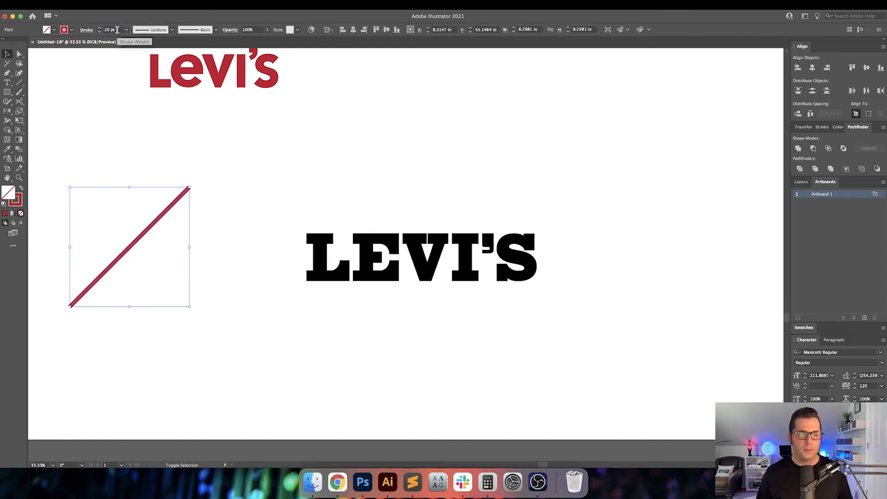
drag(128, 154, 228, 254)
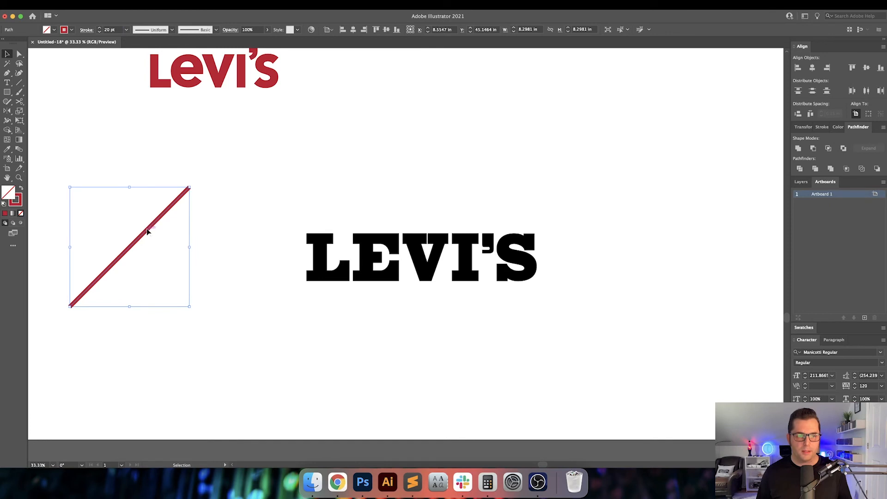
Duplicate the black slab serif LEVI'S wordmark straight above the original
click(292, 233)
key(super+minus)
drag(336, 207, 315, 232)
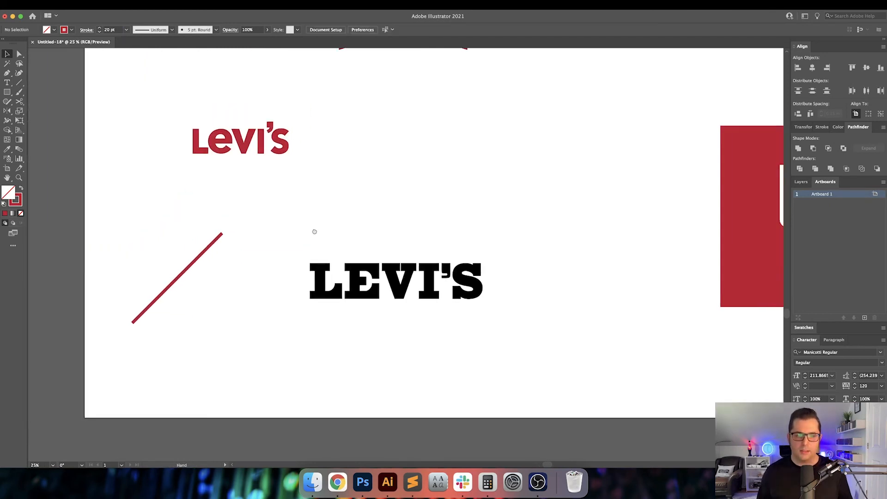
click(475, 339)
drag(467, 289, 463, 173)
click(492, 246)
Try copying the thick diagonal line 0.25 in horizontally with a vertical offset of 0
drag(288, 258, 261, 240)
drag(137, 236, 173, 257)
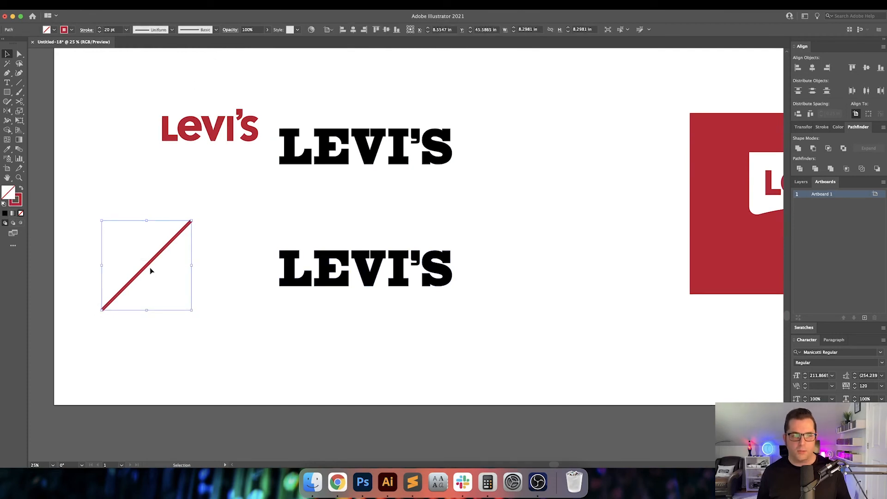
key(Return)
text(.125)
key(Tab)
text(12)
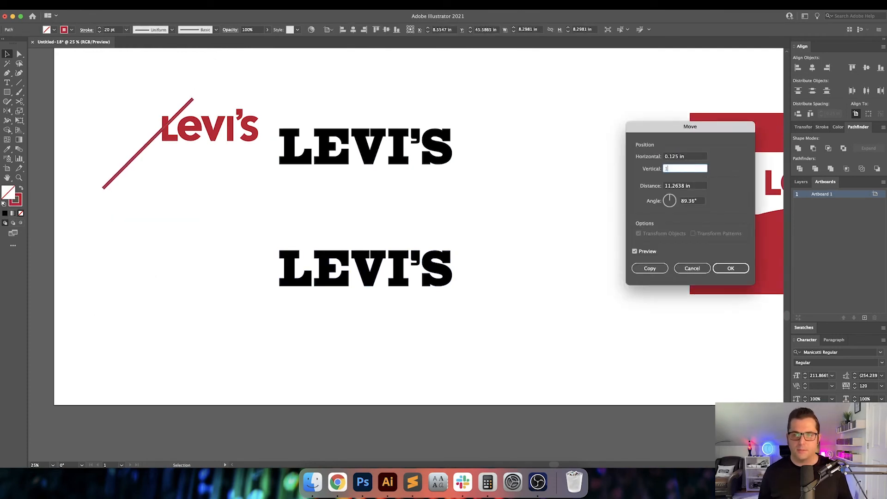
text(0)
key(Tab)
key(shift+Tab)
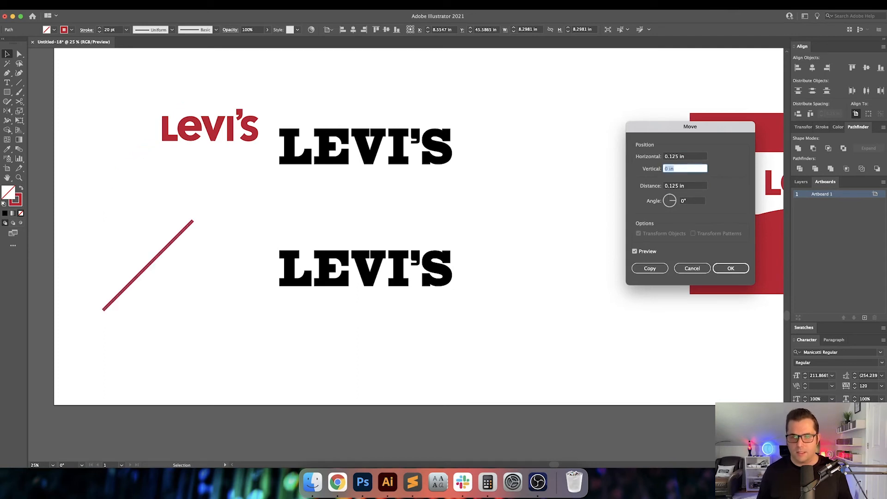
key(shift+Tab)
key(Up)
click(654, 271)
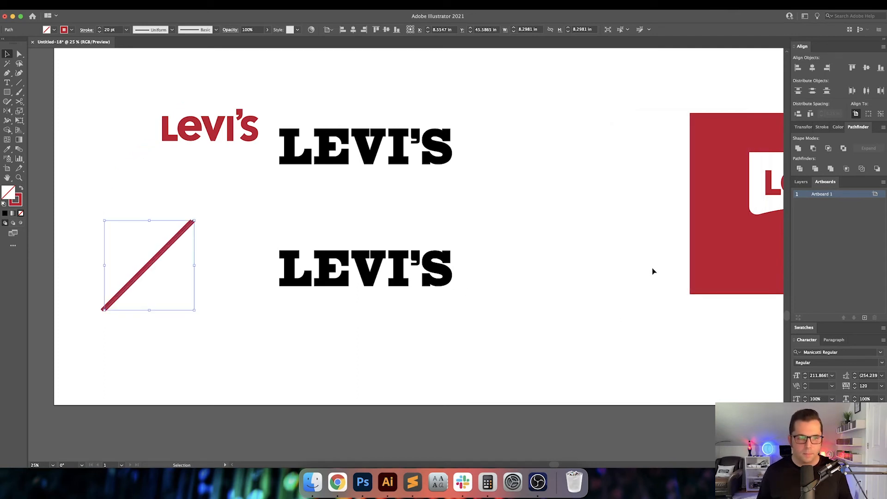
Try copying the thick diagonal line 0.5 in horizontally with no vertical offset, and undo the copy
key(Return)
text(.5)
key(Tab)
text(0)
key(Tab)
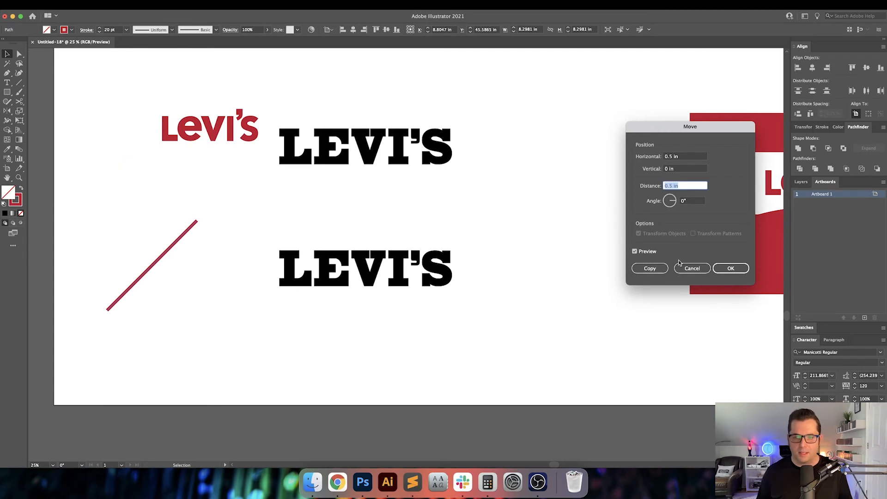
click(658, 268)
click(660, 269)
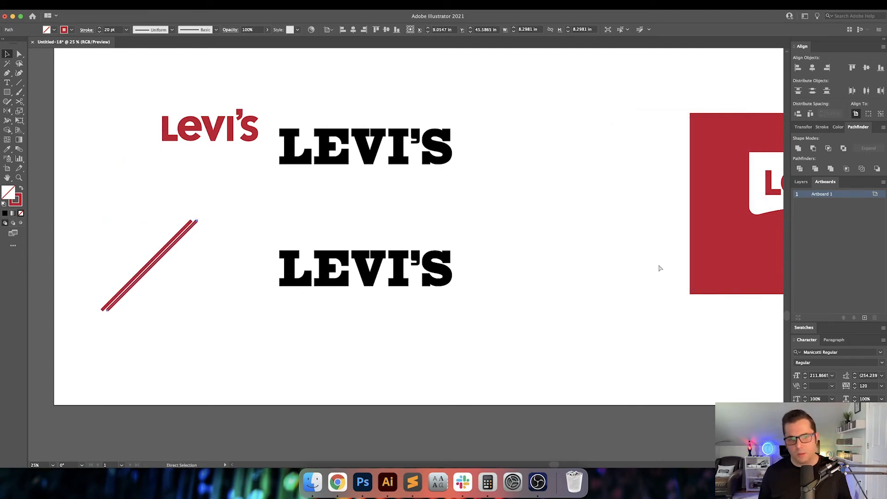
key(super+z)
Copy the thick diagonal line 0.625 in horizontally with a vertical offset of 0
key(Return)
text(.6)
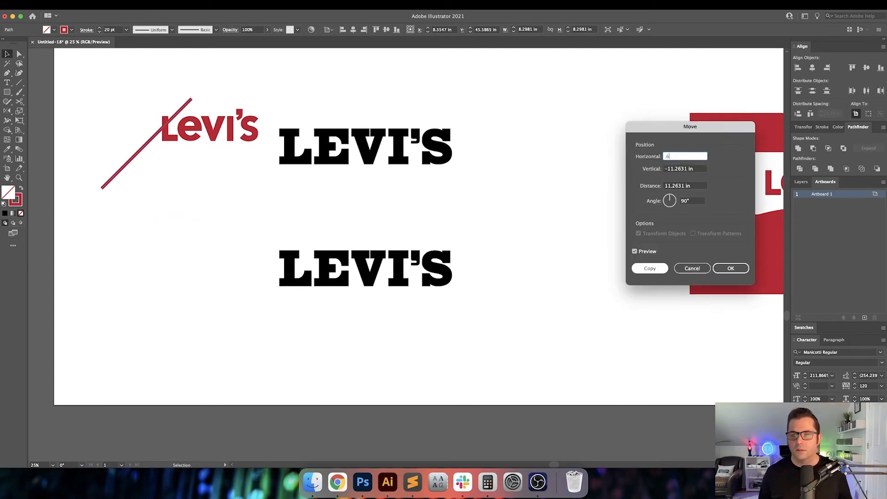
key(Tab)
text(0)
key(Tab)
click(650, 268)
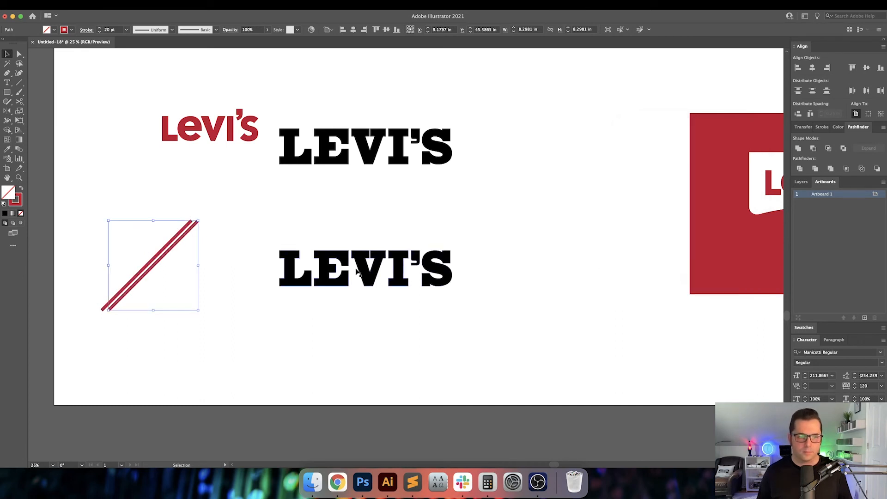
Repeat the line copy 27 times to build an evenly spaced row of thick red diagonal lines
key(super+d)
key(super+d)
key(super+d)
key(super+d)
key(super+d)
key(super+d)
key(super+d)
key(super+d)
key(super+d)
key(super+d)
key(super+d)
key(super+d)
key(super+d)
key(super+d)
key(super+d)
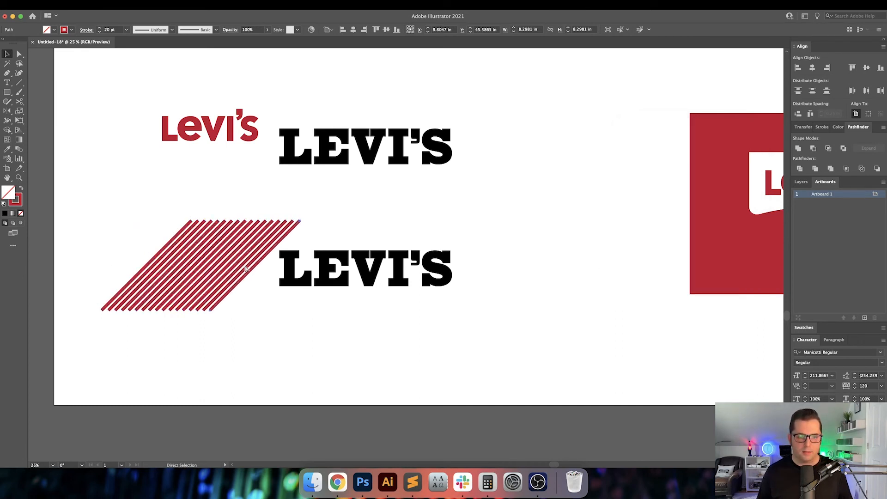
key(super+d)
key(super+d)
key(super+d)
key(super+d)
key(super+d)
key(super+d)
key(super+d)
key(super+d)
key(super+d)
key(super+d)
key(super+d)
key(super+d)
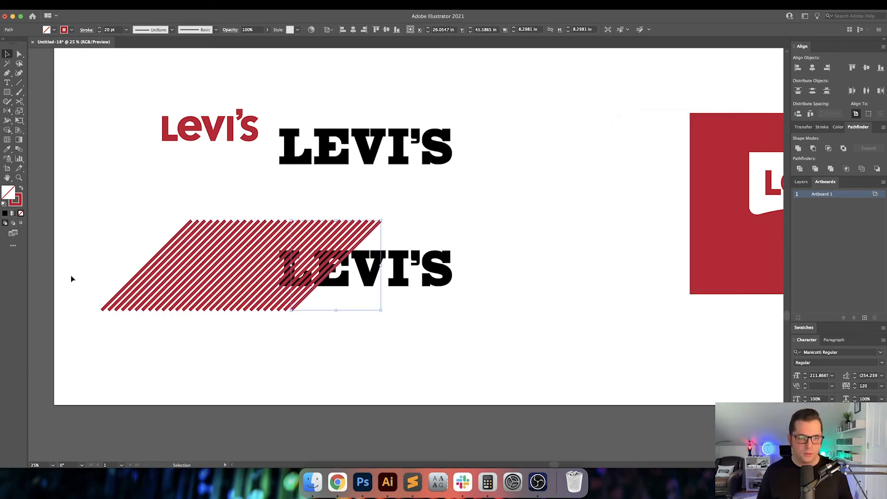
Move the thick diagonal lines over the lower LEVI'S wordmark and add further copies until they cover it
drag(72, 279, 324, 328)
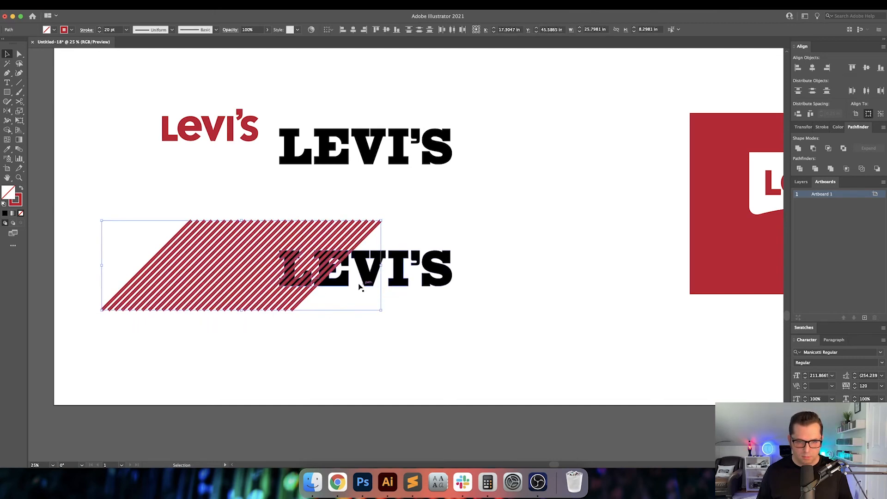
drag(294, 302, 418, 309)
click(413, 314)
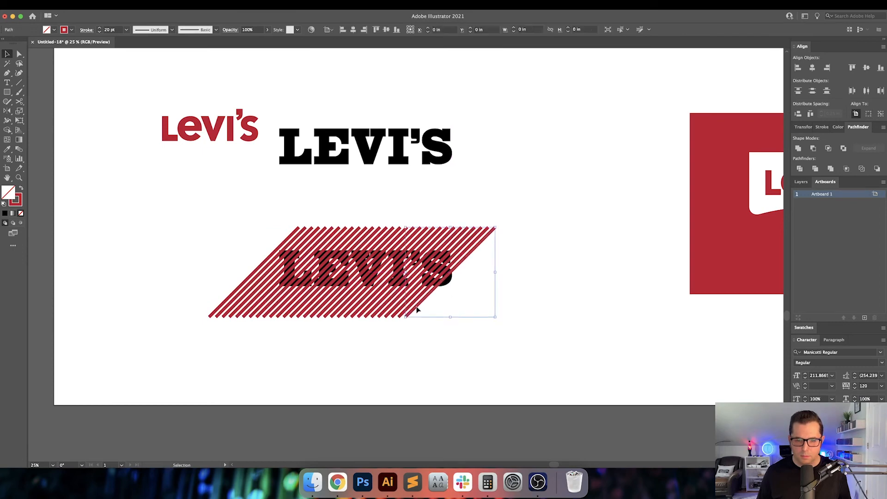
key(super+d)
key(super+d)
key(super+d)
key(super+d)
Group the thick red diagonal lines and send them behind the lower LEVI'S wordmark
drag(498, 334, 130, 295)
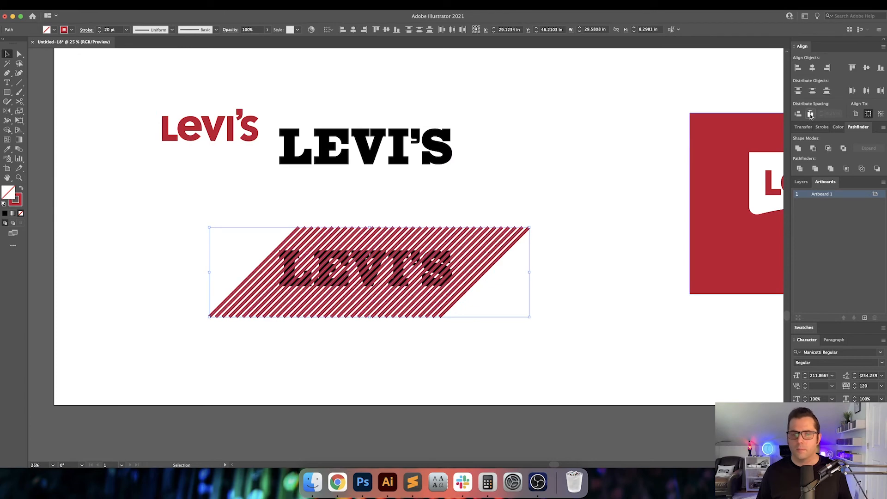
click(504, 319)
drag(123, 315, 113, 303)
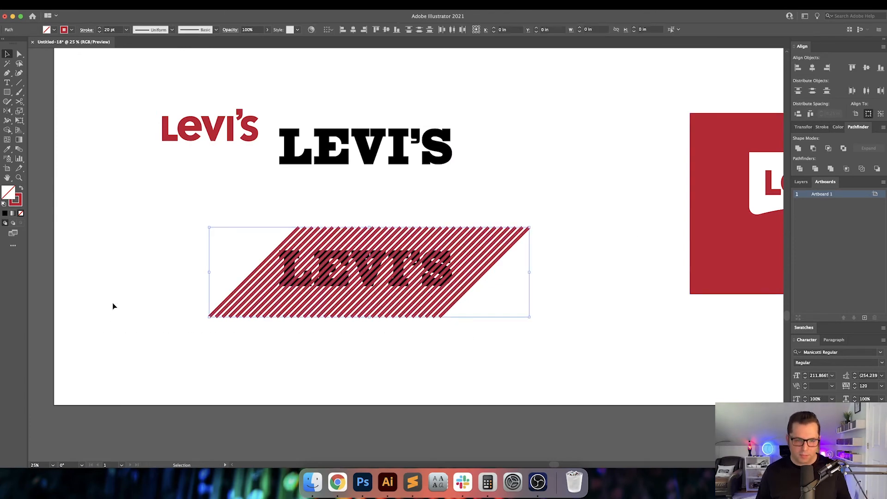
key(a)
key(v)
key(super+shift+bracketleft)
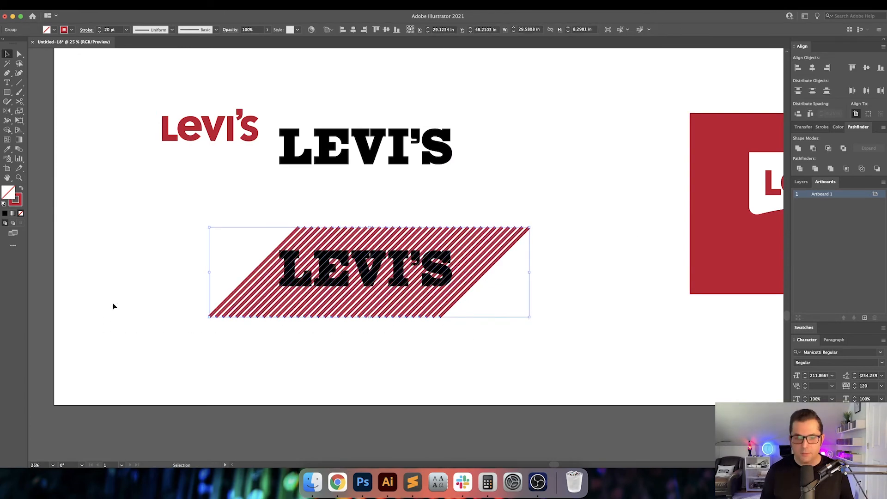
Centre the lower LEVI'S wordmark and the red diagonal lines on each other and clip the lines to the letter shapes
click(175, 260)
drag(191, 234, 299, 267)
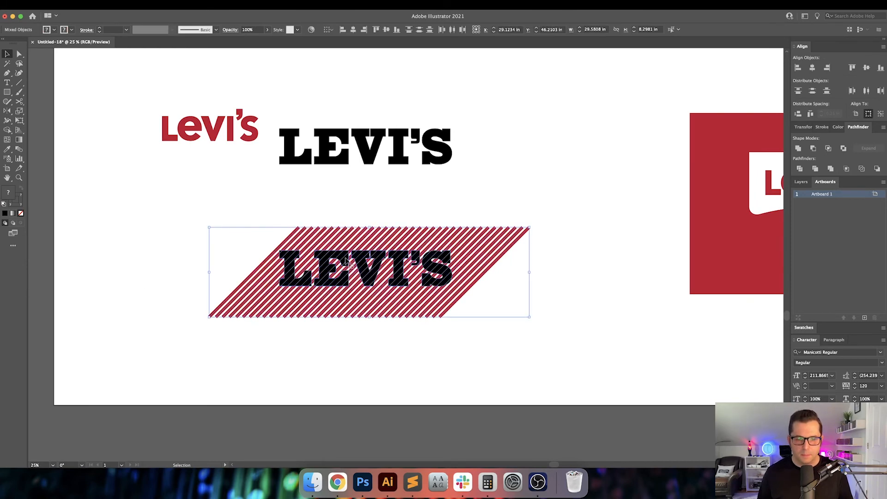
click(354, 30)
click(387, 30)
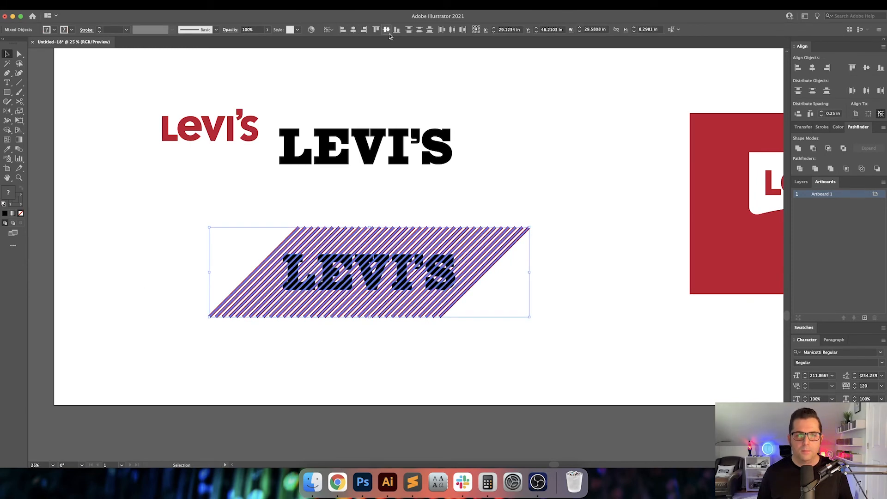
click(556, 228)
drag(556, 229, 352, 294)
key(super+7)
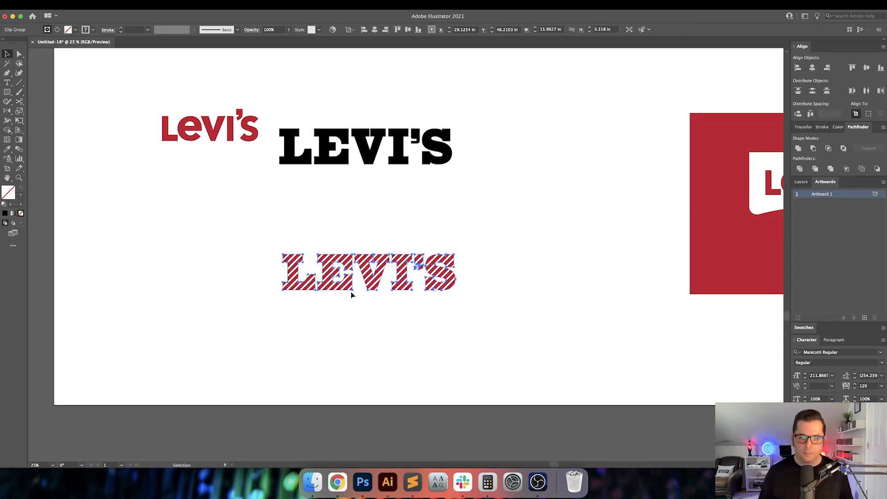
click(432, 310)
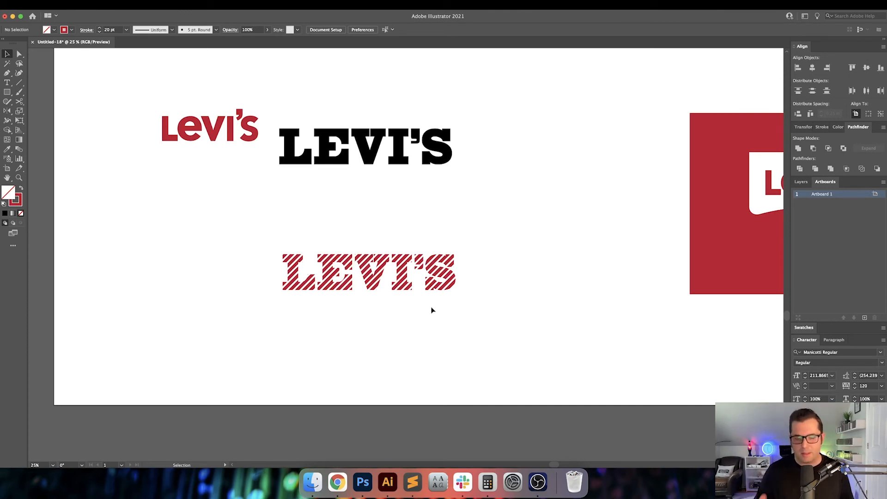
Duplicate the red striped LEVI'S wordmark below itself and recolour the copy's stripes with the black of the solid wordmark
scroll(439, 311, right, 3)
drag(426, 308, 163, 260)
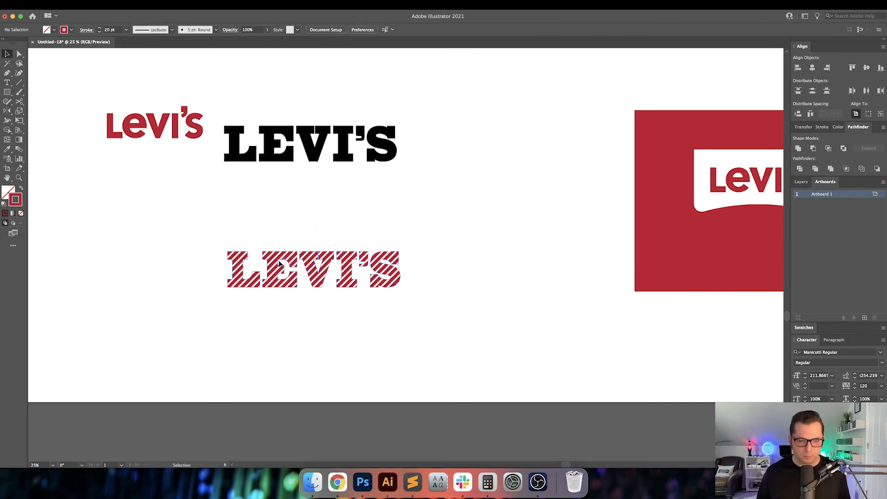
drag(344, 263, 344, 339)
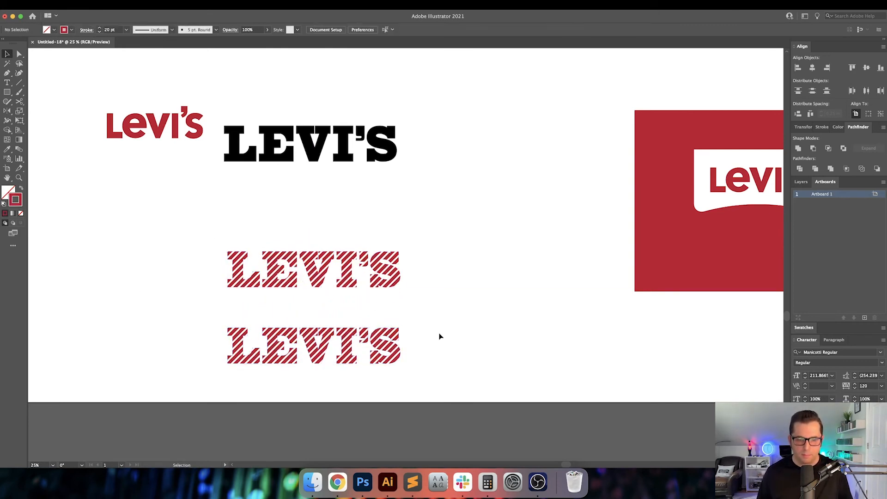
double_click(351, 337)
key(i)
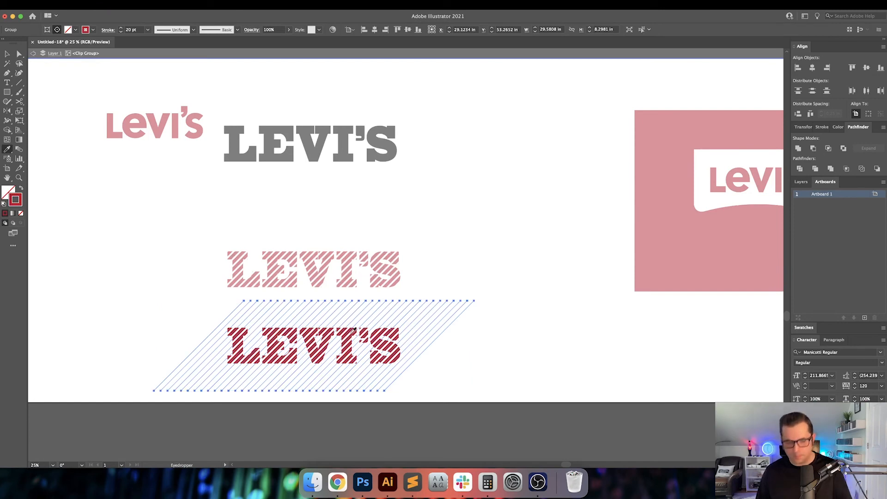
click(377, 138)
key(v)
double_click(493, 222)
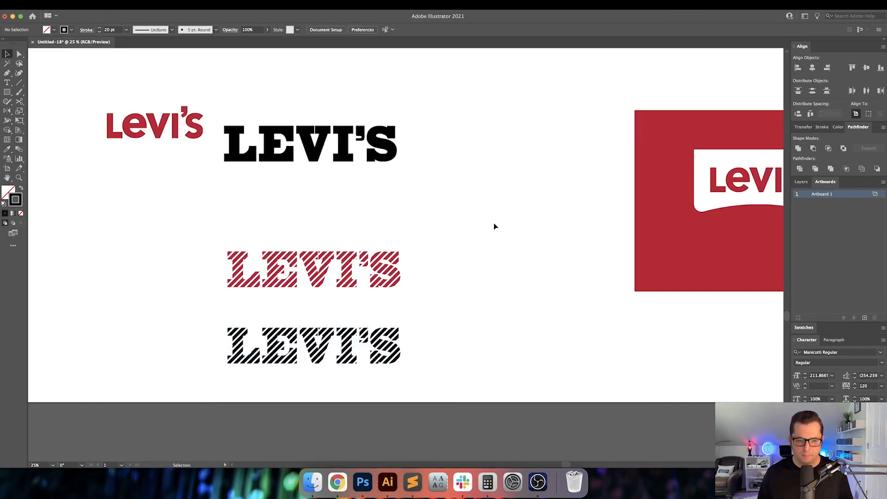
Place a copy of the solid black slab serif LEVI'S wordmark between the original and the red striped version
drag(496, 301, 543, 269)
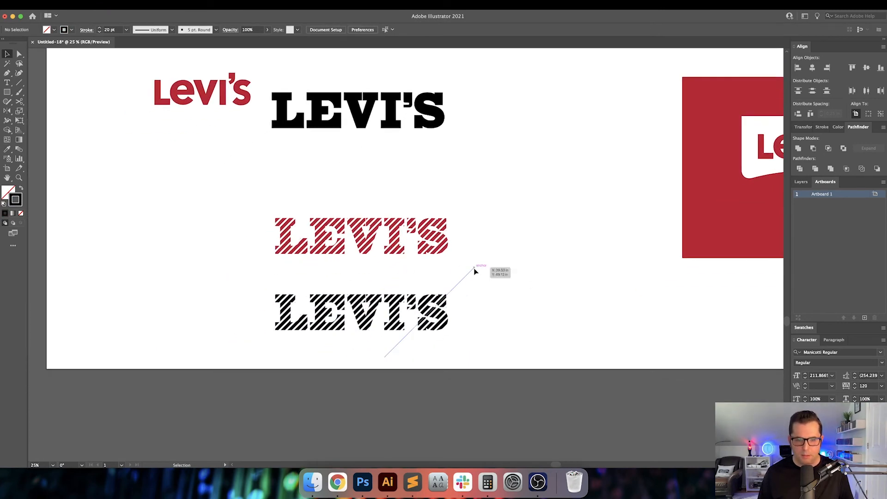
drag(476, 271, 470, 283)
drag(476, 248, 479, 262)
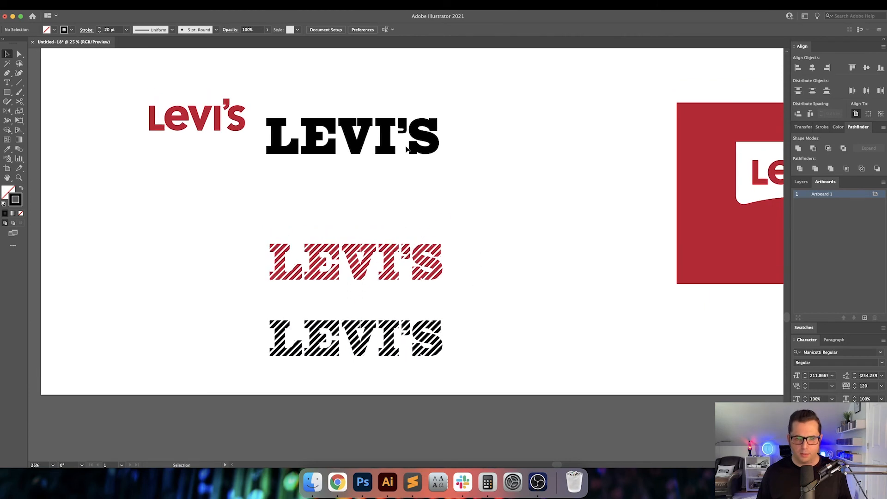
click(392, 150)
drag(387, 140, 401, 206)
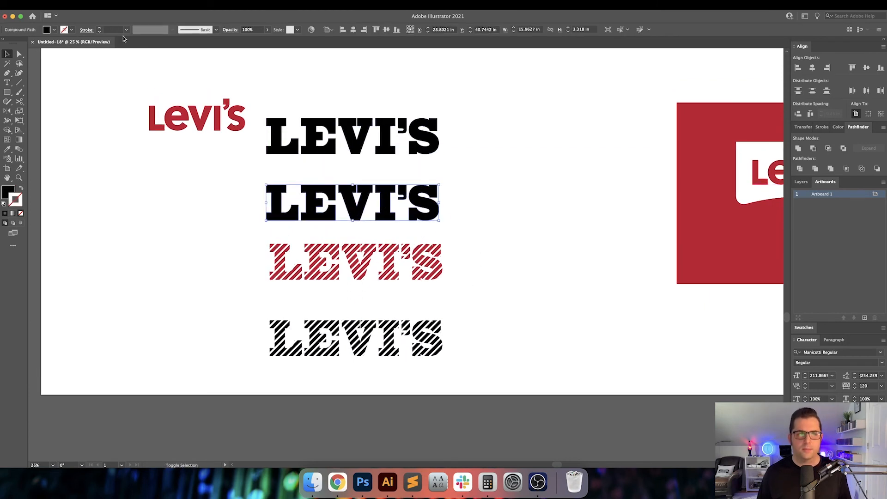
Offset the copied wordmark's path by 0.25 in with miter joins and subtract the original letters to leave only an outline
click(97, 6)
mouse_move(121, 204)
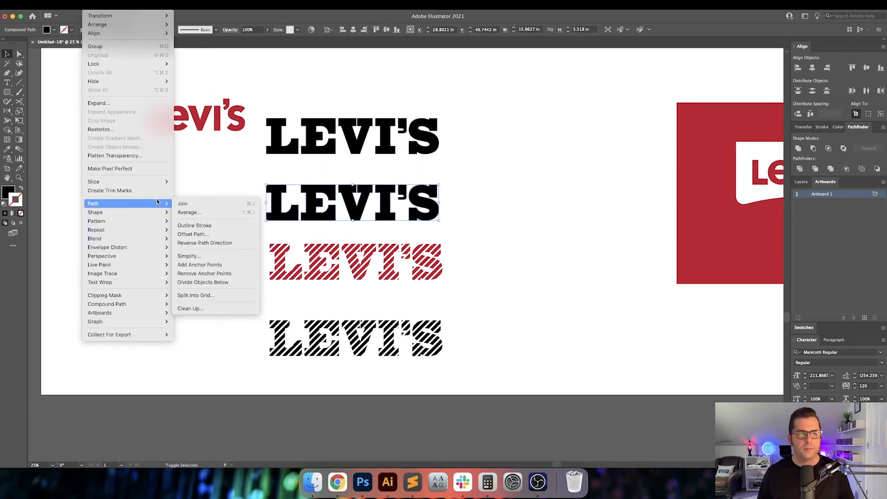
click(192, 234)
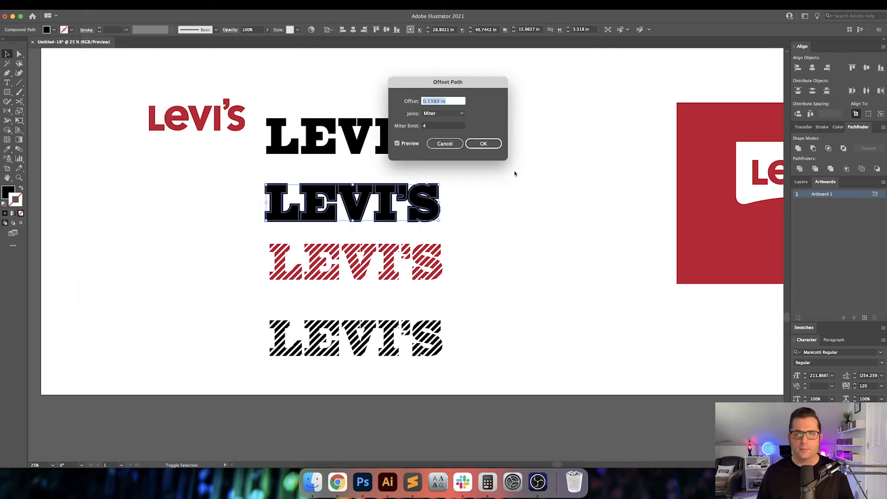
text(0.25)
key(Tab)
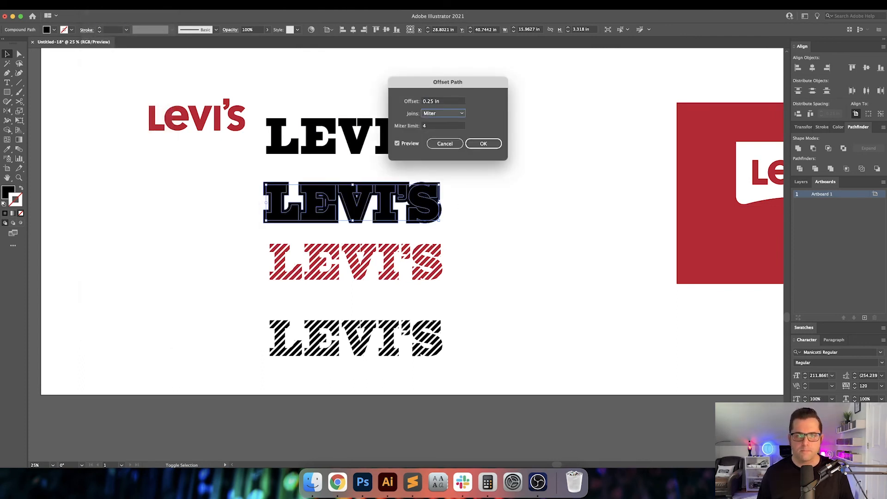
click(481, 145)
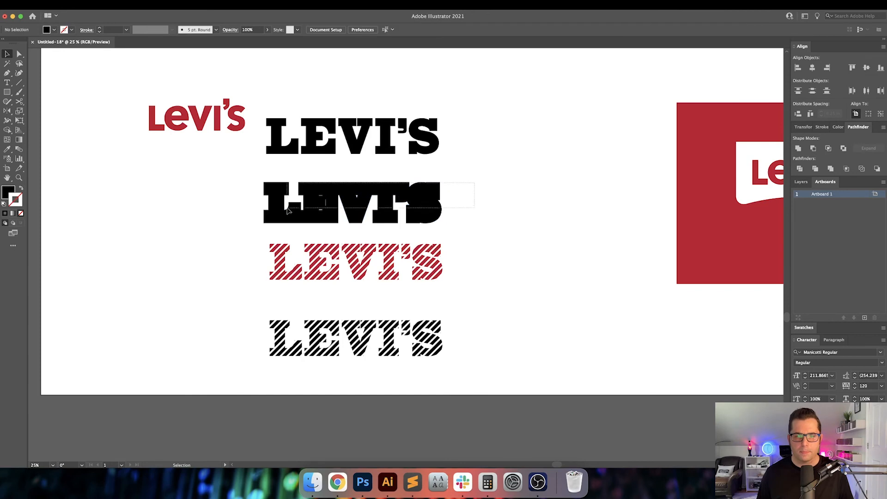
click(813, 148)
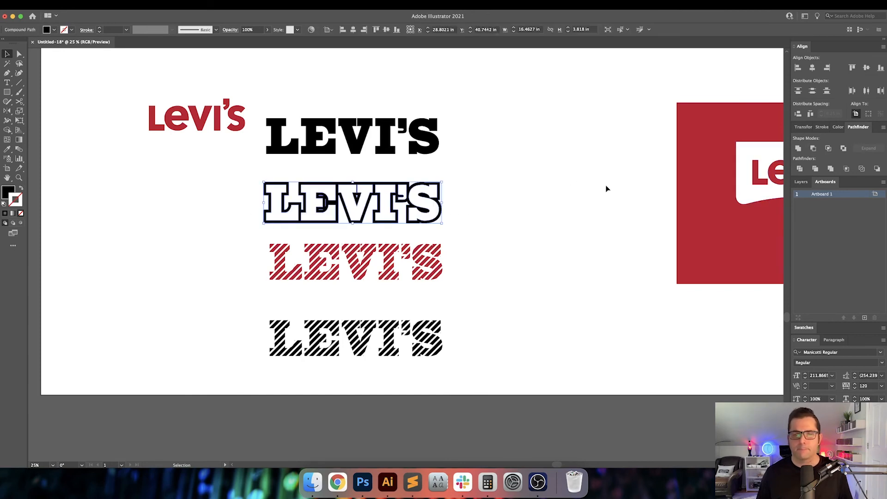
click(448, 215)
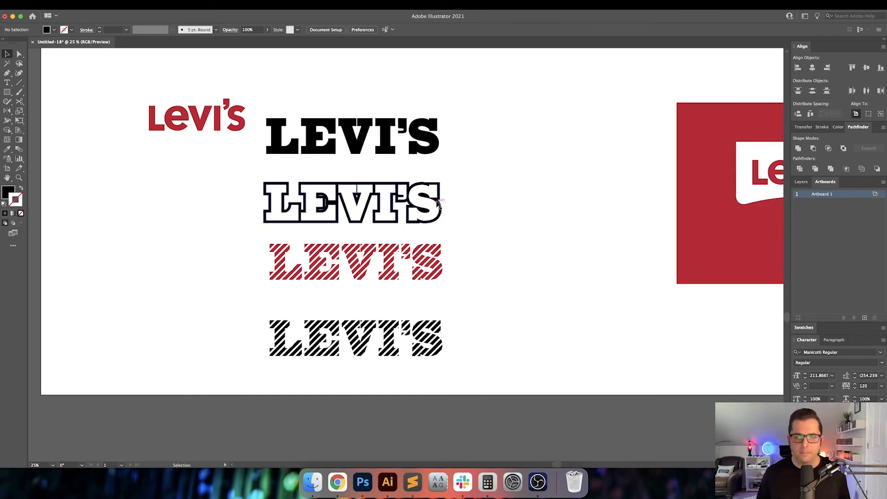
Move the LEVI'S outline onto the black striped wordmark and recolour it with the red of the large background rectangle
drag(441, 204, 443, 340)
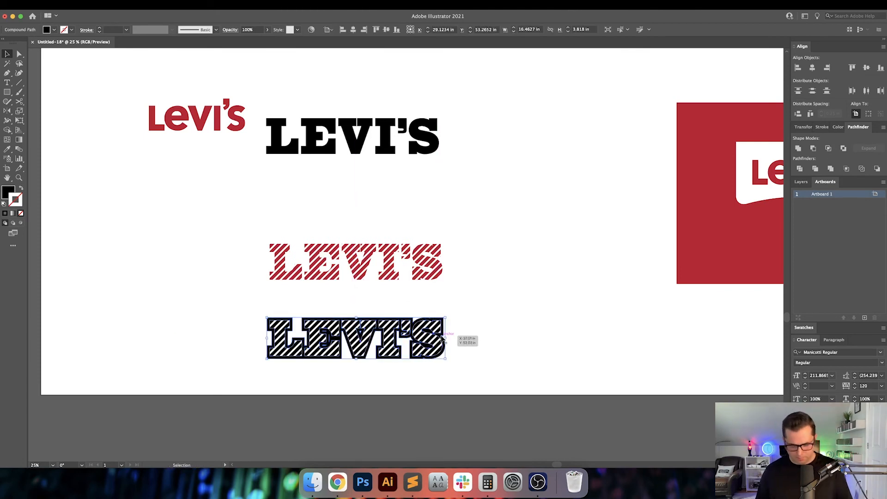
key(i)
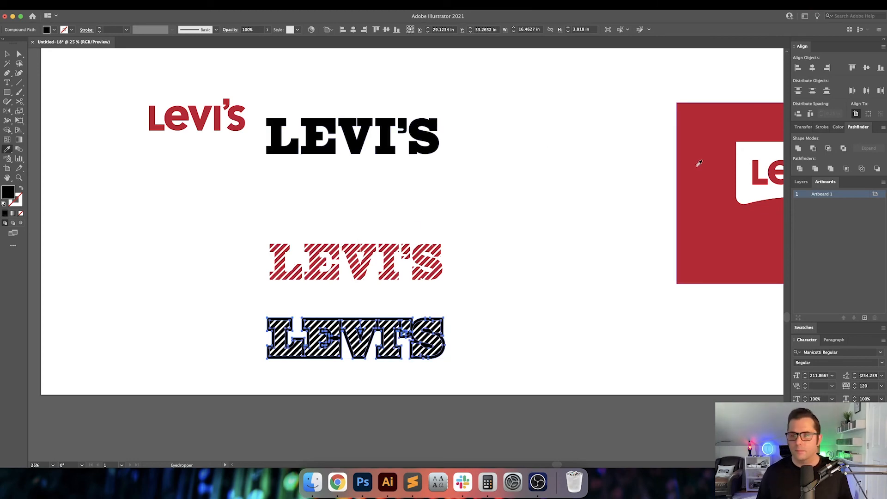
click(697, 166)
key(v)
click(590, 233)
Reduce the opacity of the black stripes inside the red-outlined wordmark to 25%
scroll(491, 346, up, 2)
drag(498, 343, 585, 291)
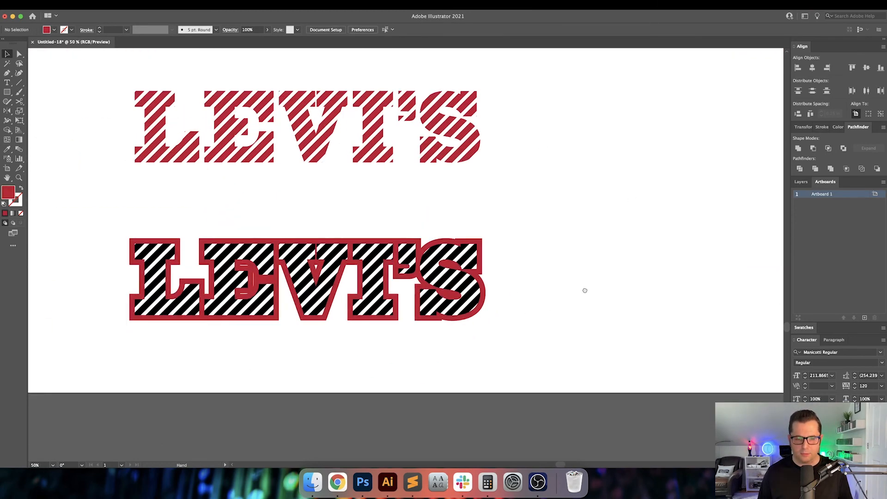
click(320, 237)
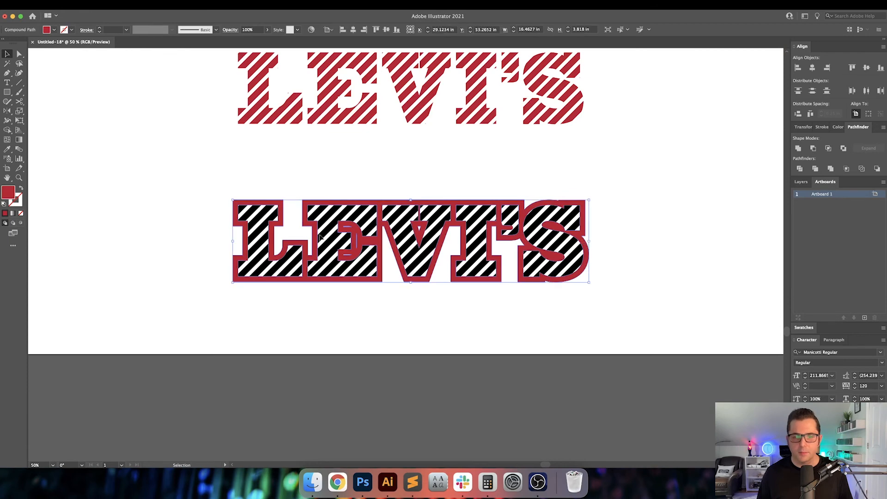
click(249, 212)
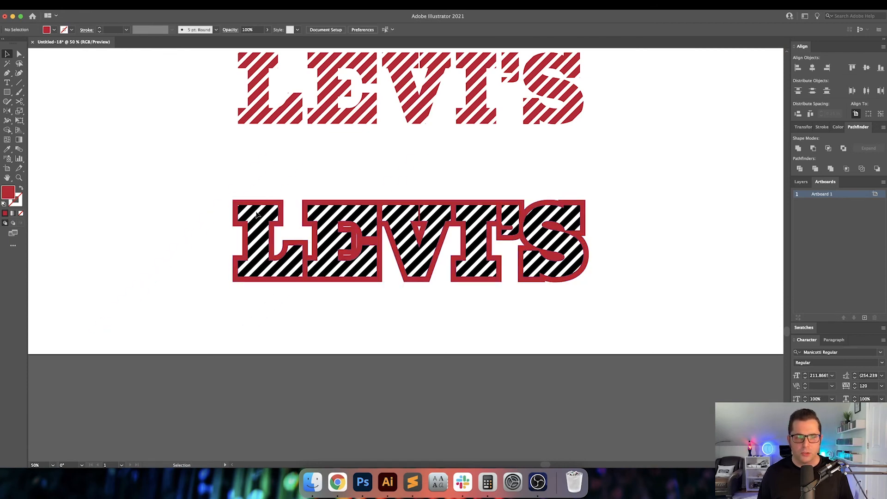
double_click(259, 217)
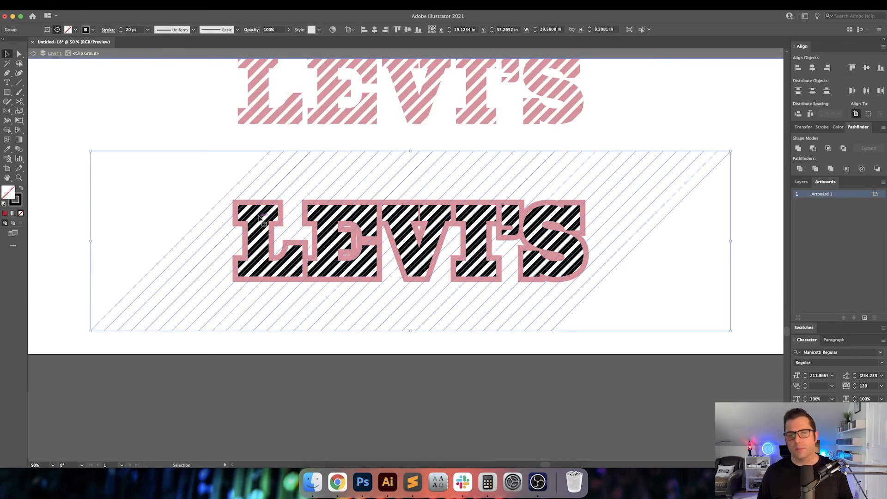
click(277, 29)
text(40)
key(Return)
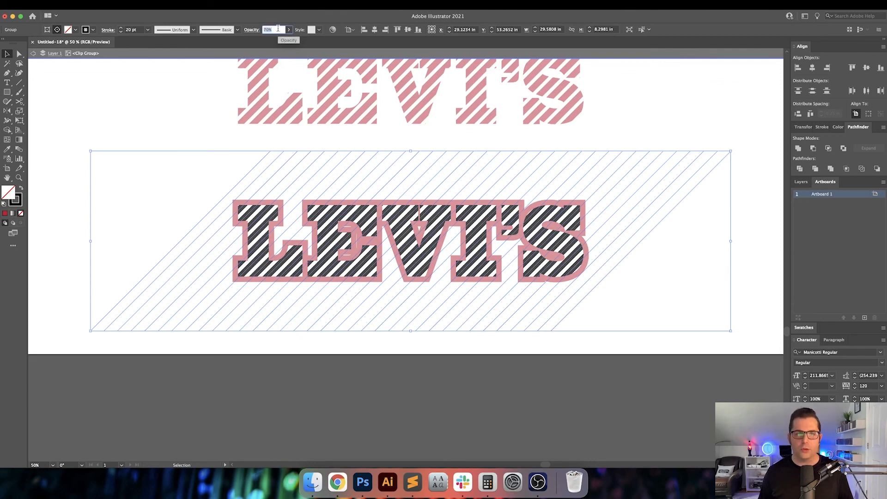
text(30)
key(Return)
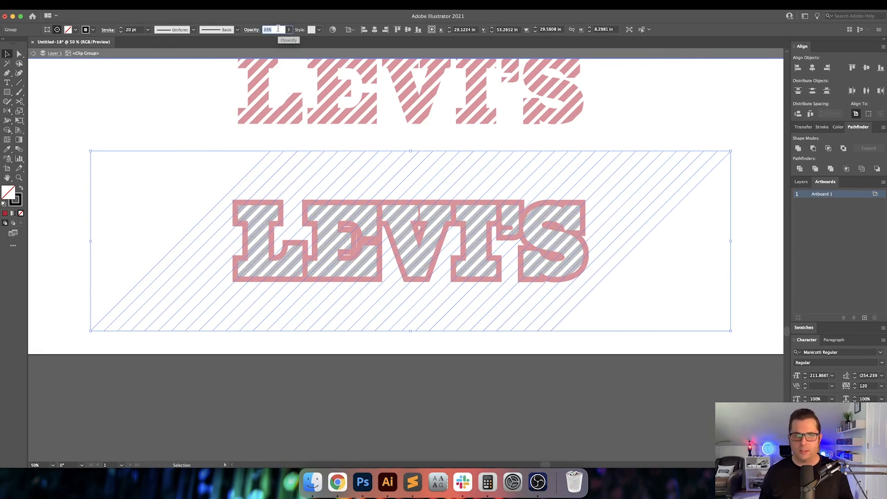
double_click(94, 130)
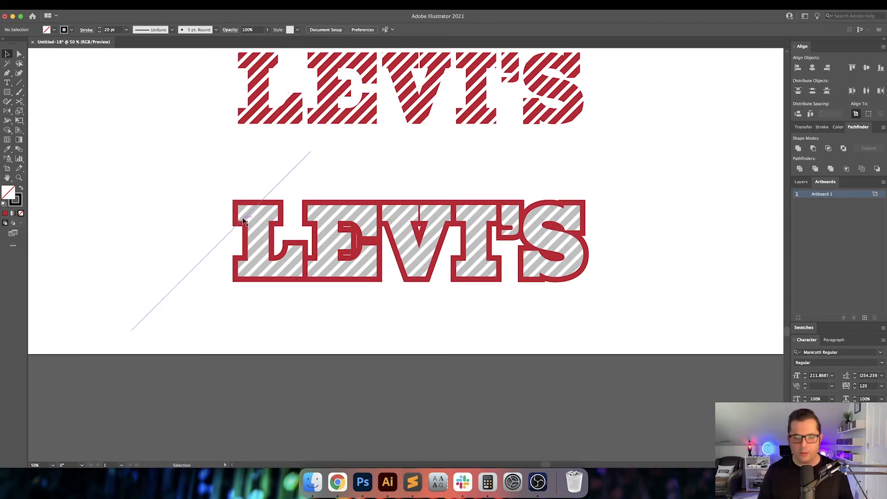
Change the stroke colour of the faded stripes inside the red-outlined wordmark to a dark blue swatch
double_click(257, 217)
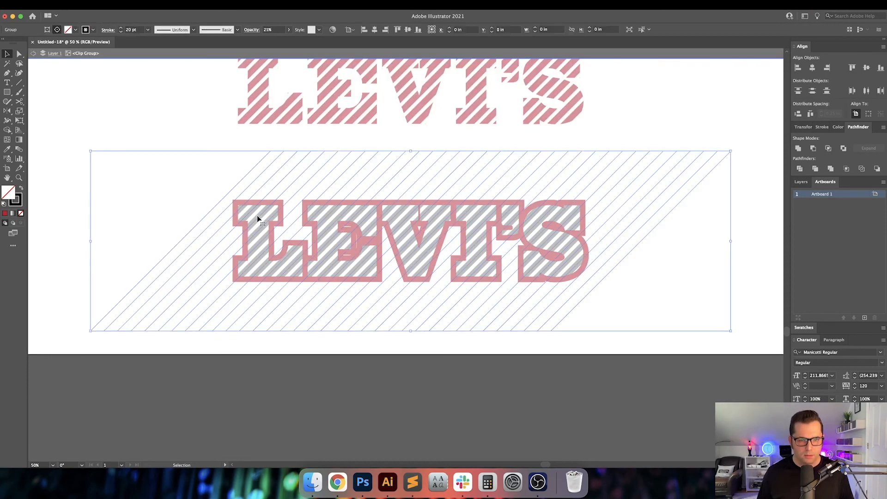
key(x)
click(803, 328)
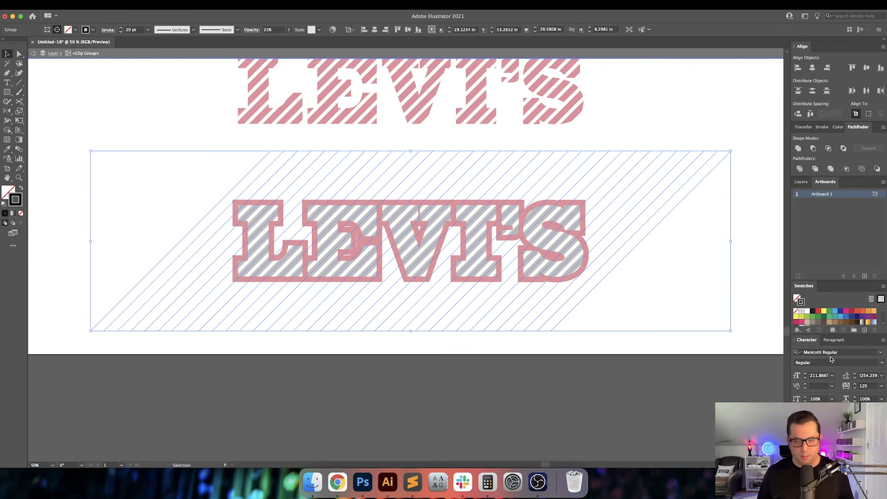
click(843, 313)
double_click(714, 315)
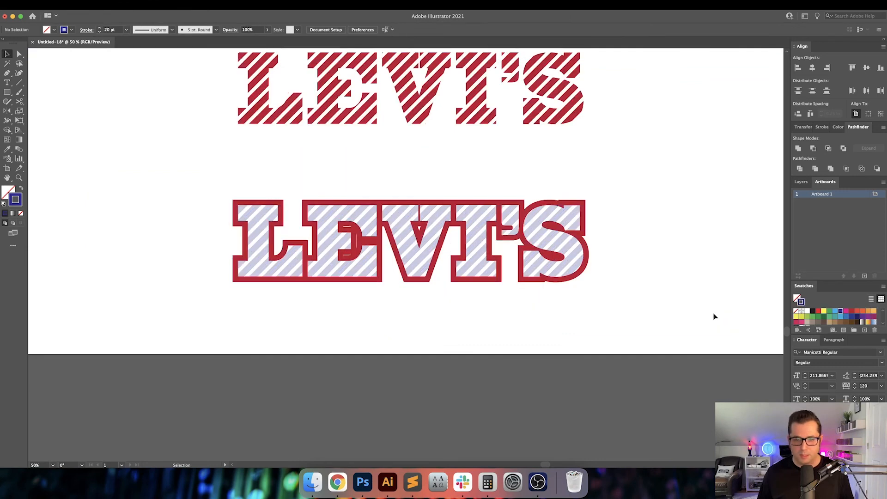
Review the badge and wordmark variants across the artboard, comparing the two red badges up close
key(super+minus)
key(super+minus)
key(super+minus)
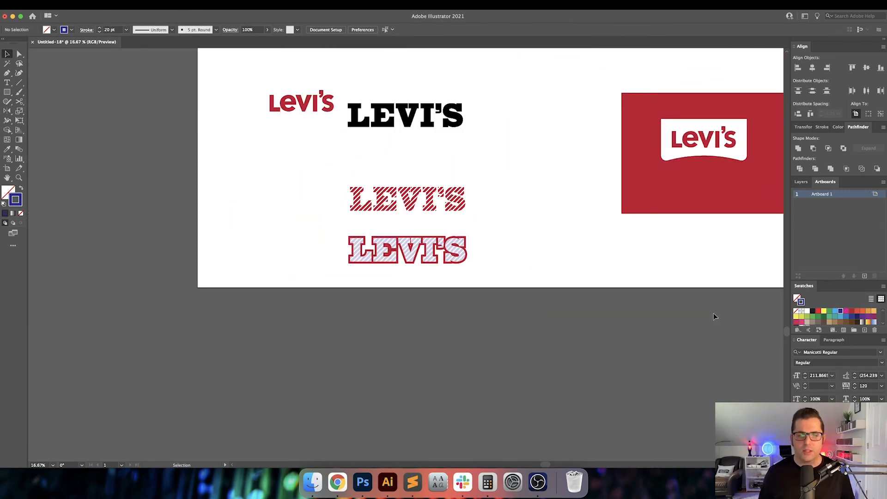
drag(510, 244, 496, 294)
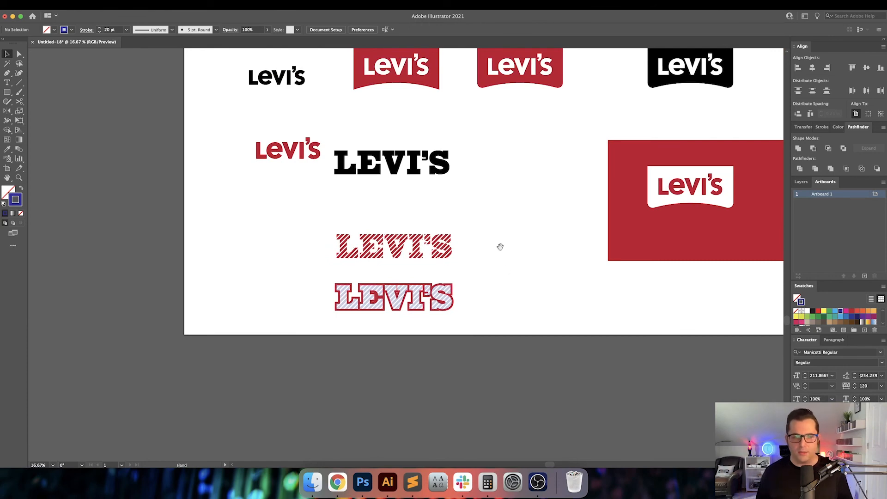
drag(499, 248, 422, 287)
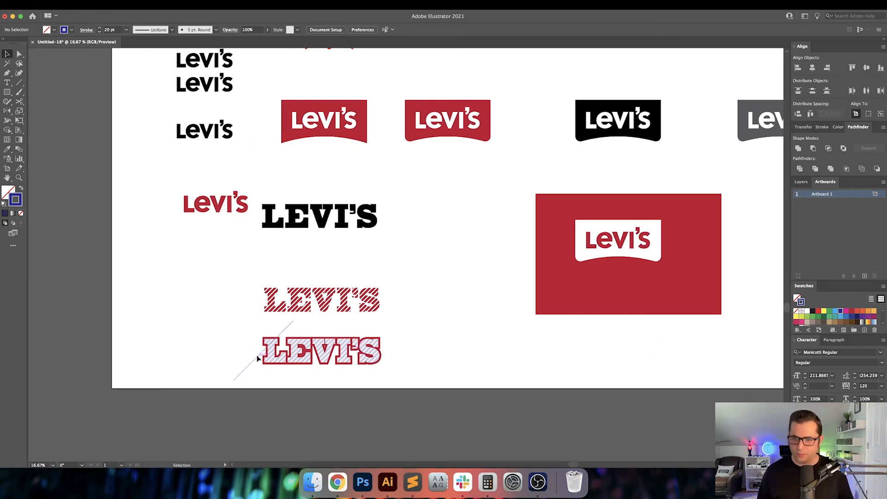
drag(563, 209, 589, 218)
click(509, 235)
drag(512, 240, 412, 270)
drag(422, 162, 475, 228)
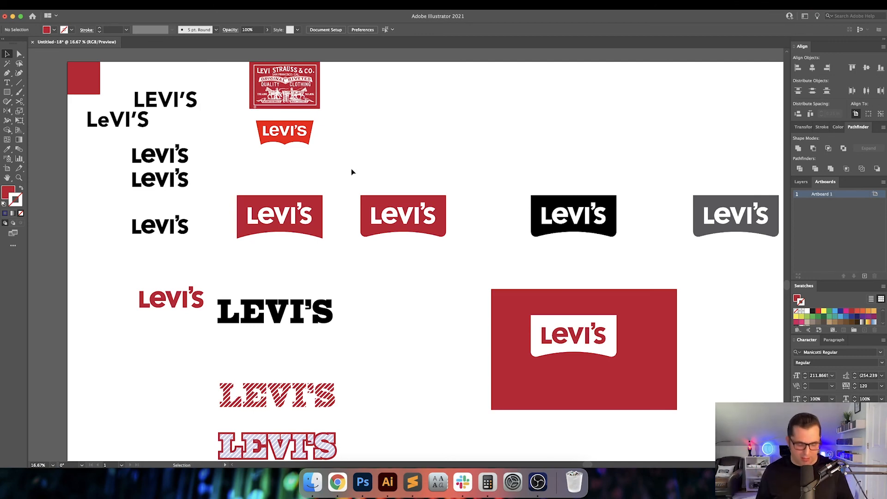
drag(354, 181, 354, 173)
scroll(317, 183, up, 2)
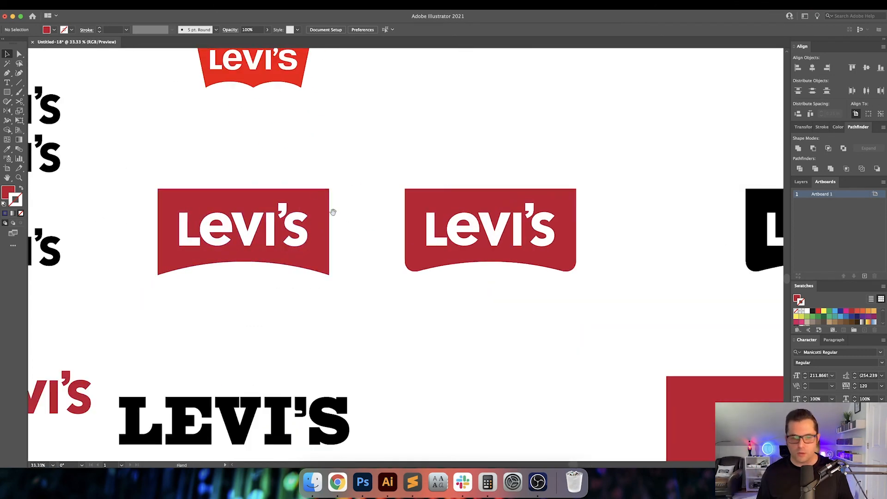
drag(353, 213, 373, 214)
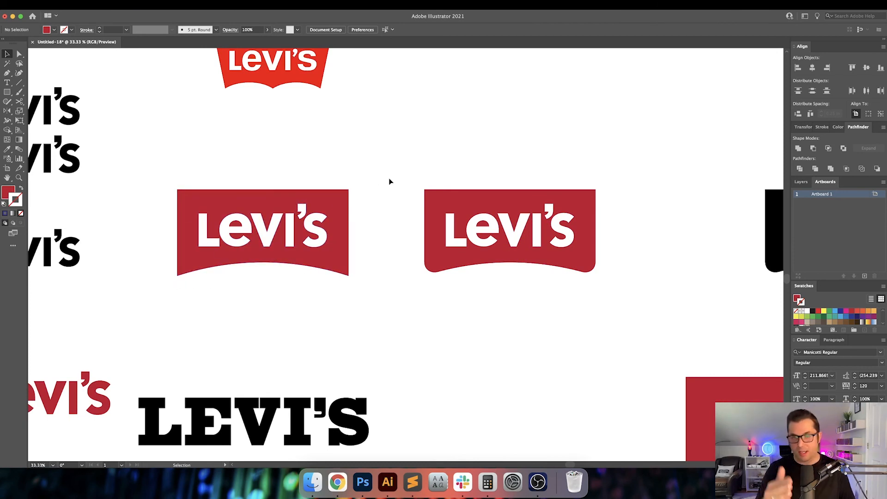
Duplicate the sharp-cornered red badge into the empty space between the black slab serif LEVI'S wordmark and the large red rectangle
drag(393, 171, 321, 121)
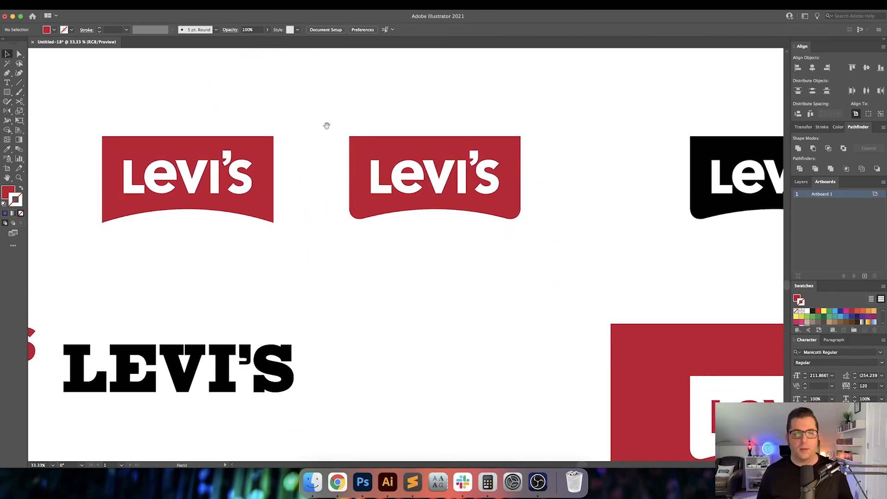
drag(326, 127, 398, 116)
drag(315, 203, 636, 338)
drag(638, 341, 428, 250)
Try to flare the duplicated badge by moving only its upper-left corner anchor 0.25 in outward horizontally
key(a)
click(279, 197)
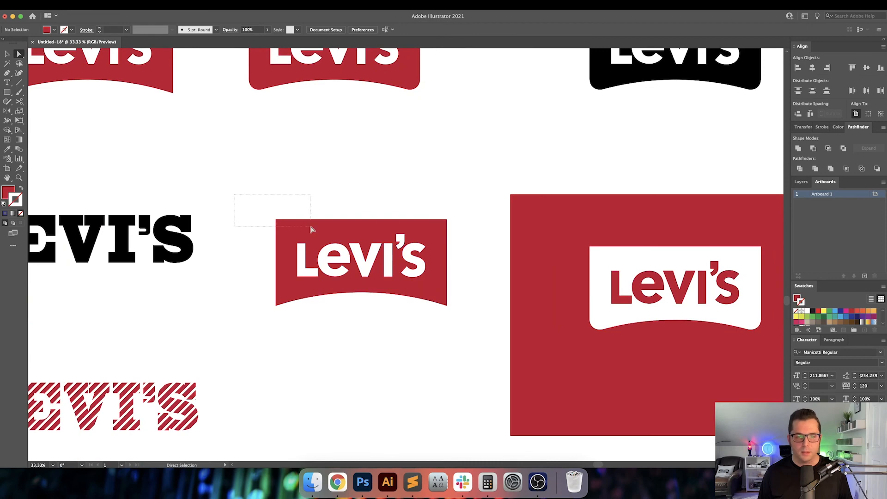
drag(310, 229, 310, 226)
key(Return)
text(0.25)
key(Tab)
key(Tab)
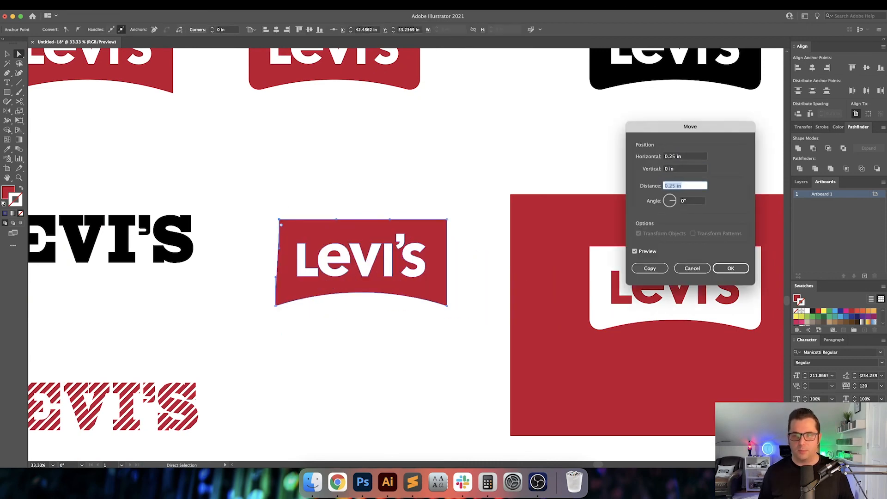
key(shift+Tab)
key(shift+Tab)
key(Down)
key(Down)
key(Down)
key(Down)
key(Down)
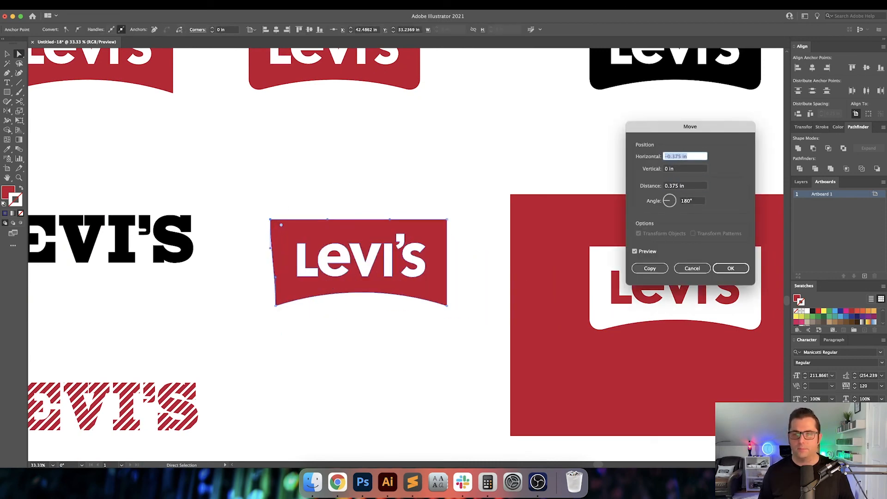
key(Up)
key(Return)
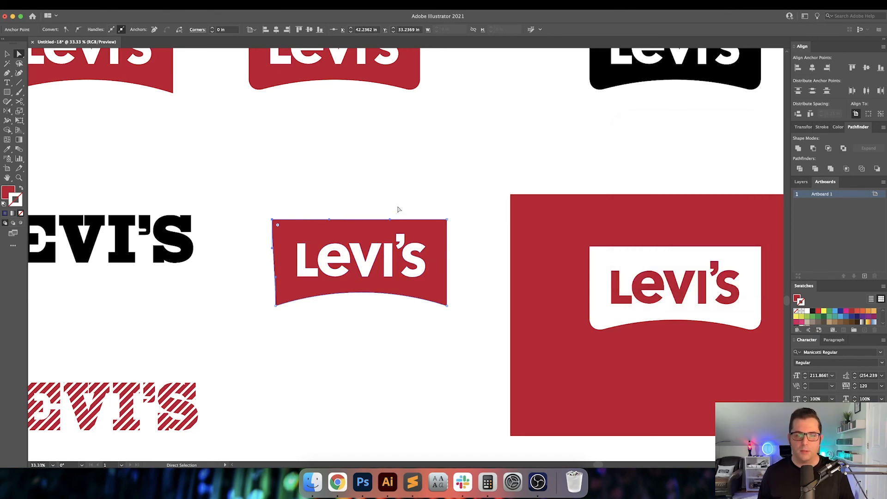
Try to match the flare by moving the duplicated badge's upper-right corner anchor 0.25 in outward horizontally
click(446, 220)
key(Return)
text(0.25)
key(Tab)
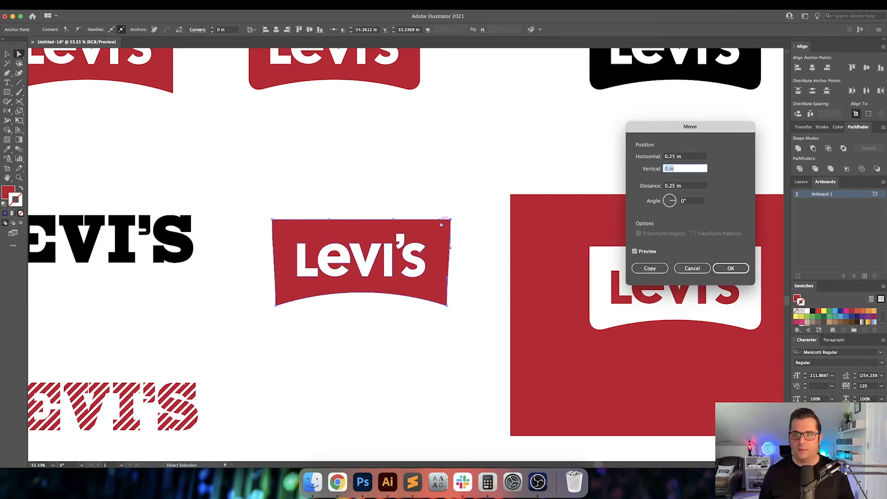
key(Return)
click(447, 181)
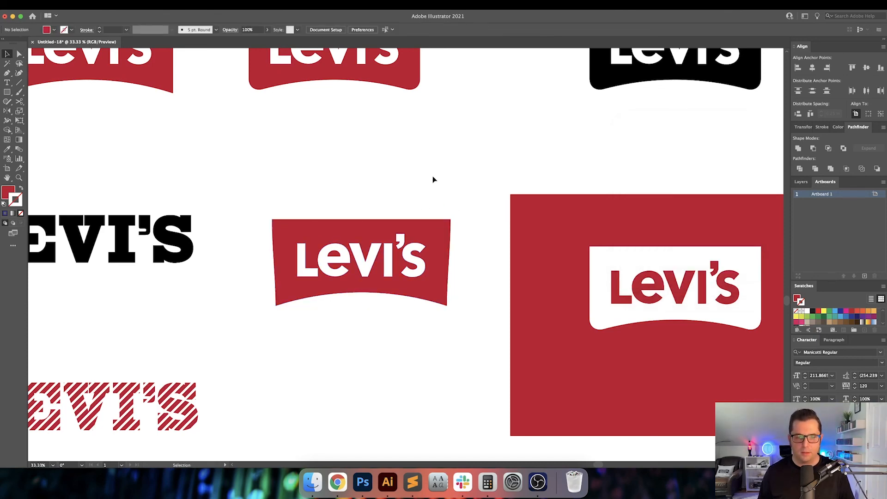
drag(433, 176, 466, 165)
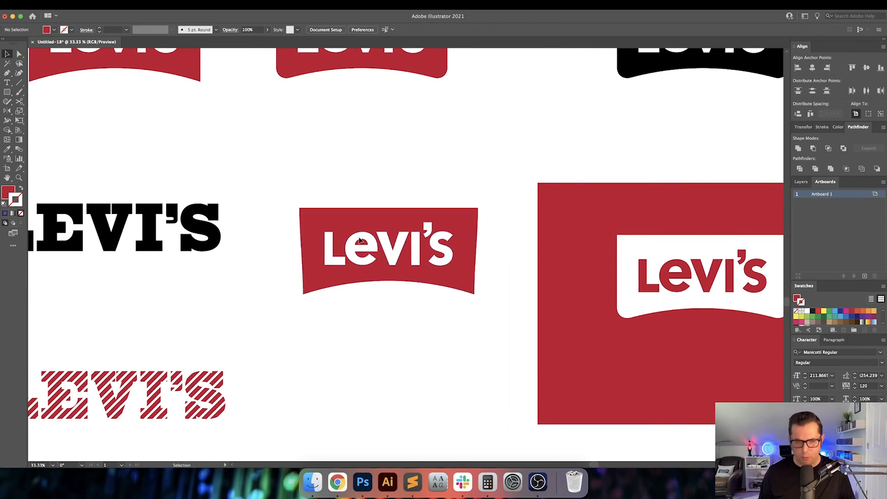
Switch to Chrome to check the timer, and return to Illustrator
click(337, 482)
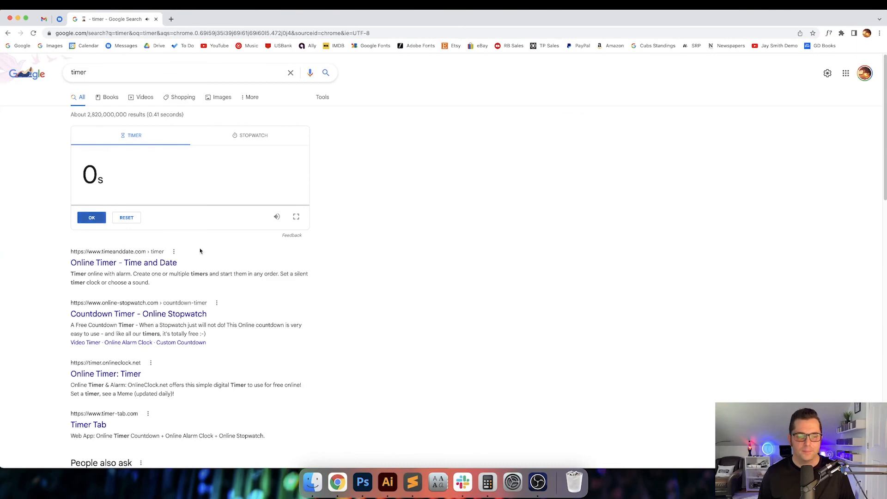
click(388, 483)
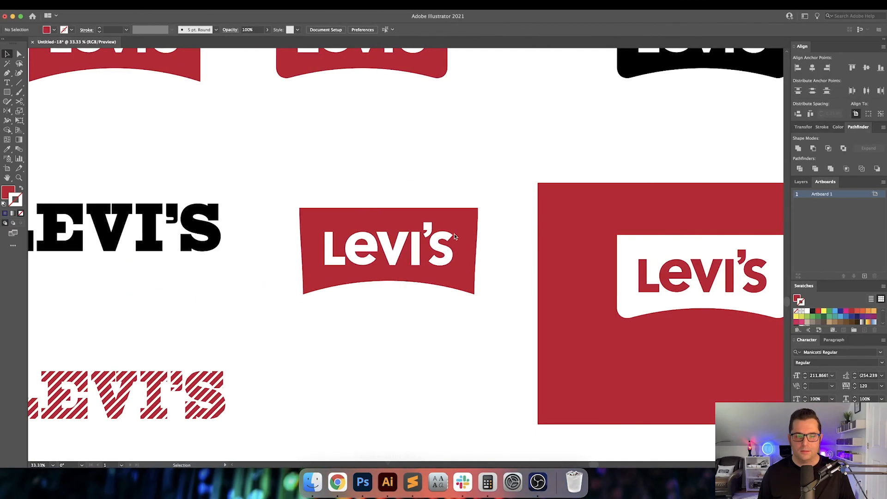
Try to pull the duplicated badge's upper-right corner about 0.67 in further outward, and undo that move
click(479, 209)
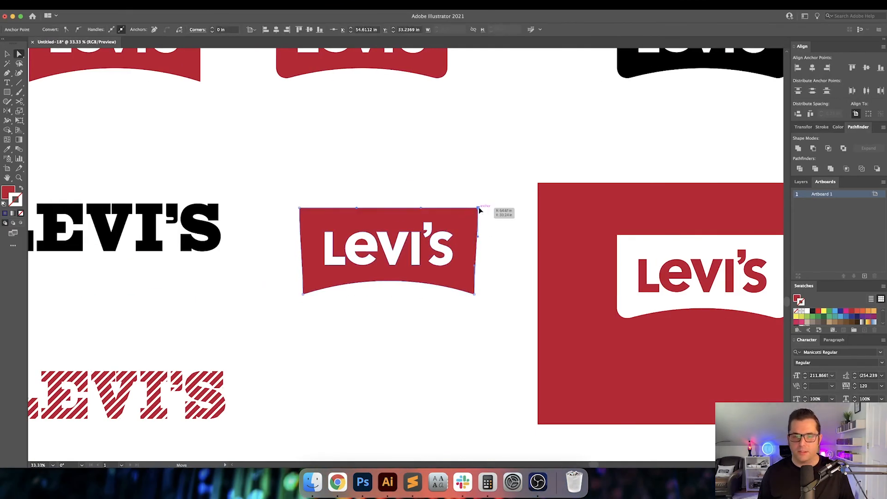
drag(479, 207, 488, 207)
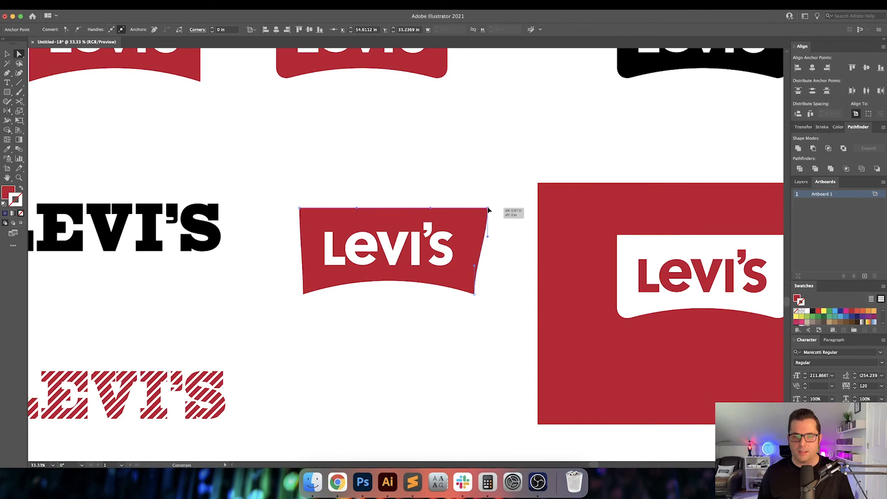
key(super+z)
Try bowing the duplicated badge's right edge outward, and undo the curve along with both upper corner moves
click(478, 267)
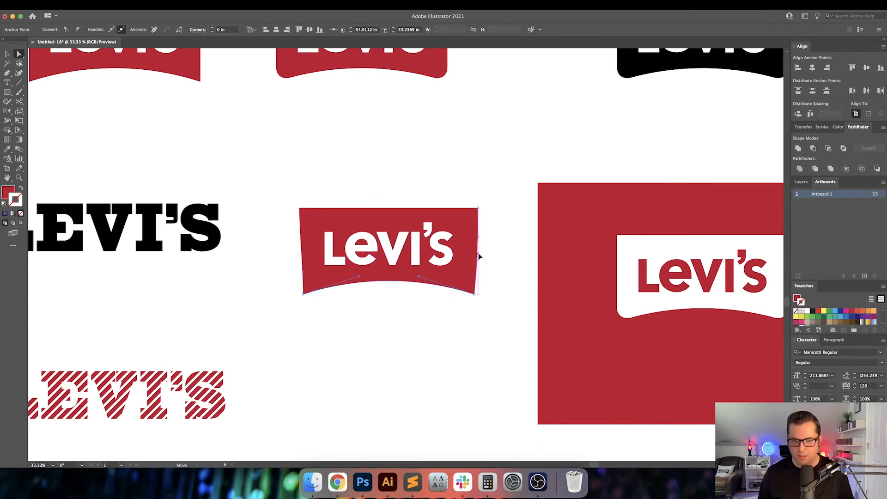
drag(479, 251, 489, 249)
click(502, 261)
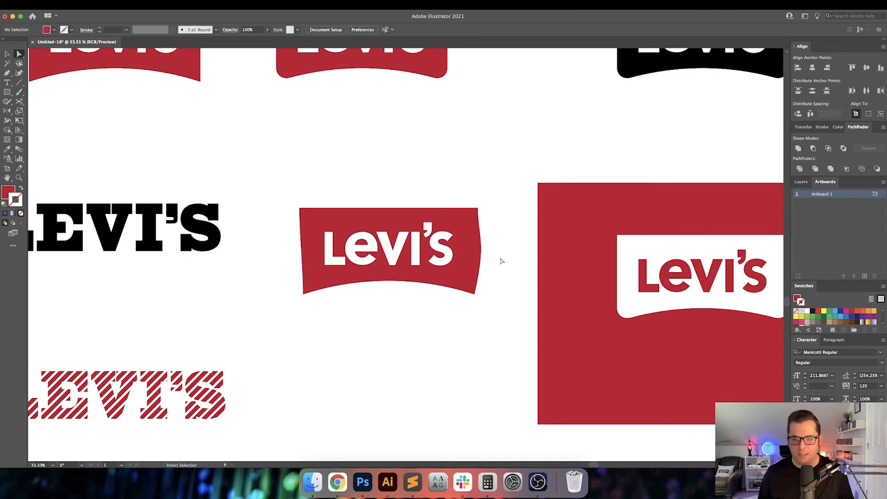
key(ctrl+z)
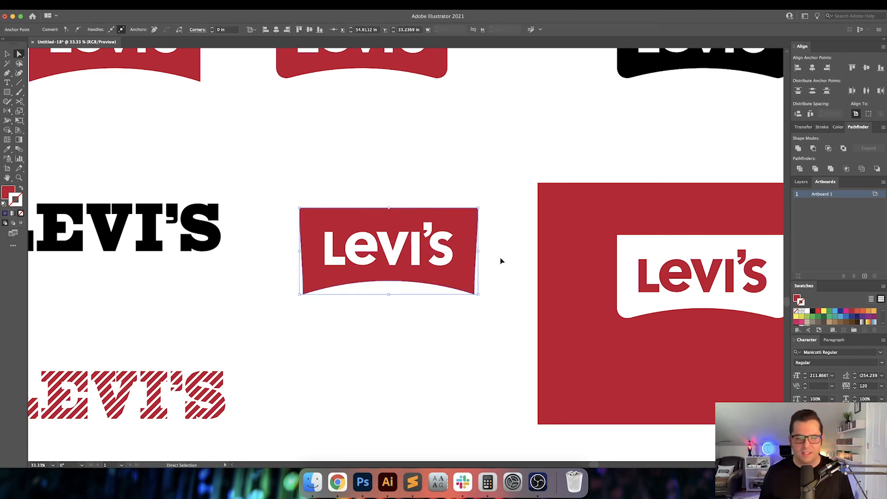
key(v)
click(500, 258)
key(v)
Compare the duplicated red badge with the other badge, wordmark and original logo versions across the artboard
scroll(502, 259, down, 1)
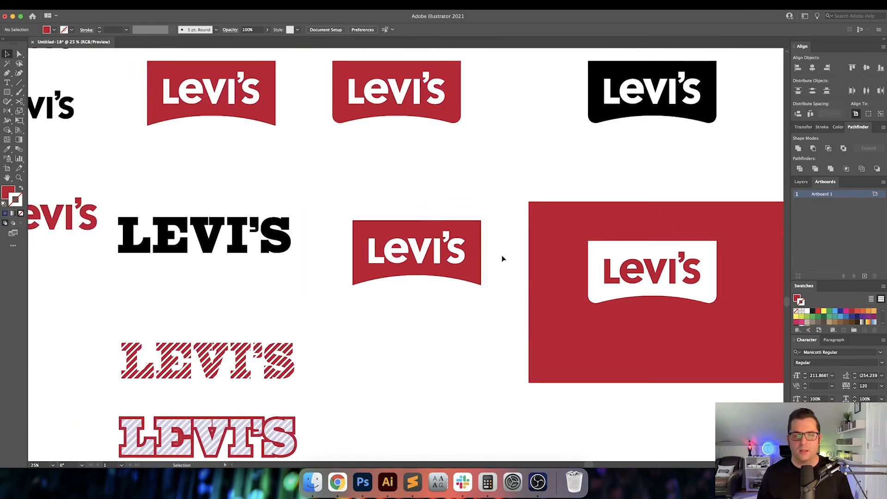
scroll(509, 259, up, 3)
drag(500, 222, 430, 220)
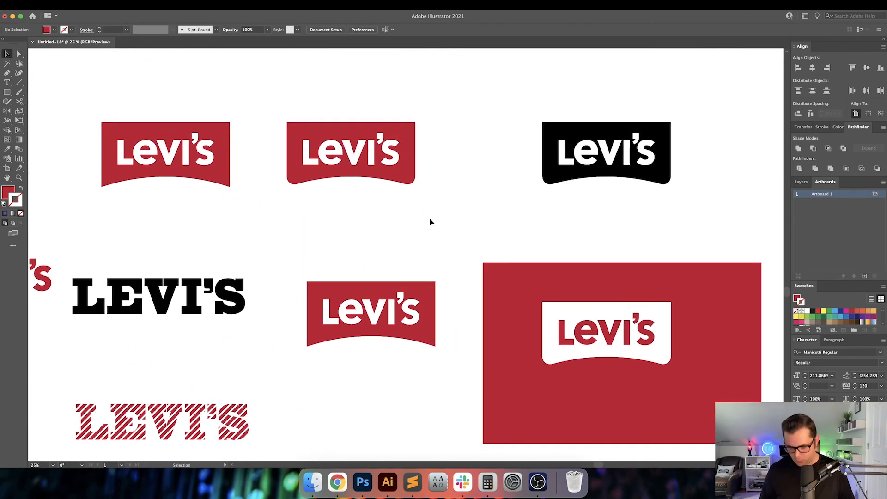
scroll(430, 220, down, 1)
scroll(432, 220, right, 1)
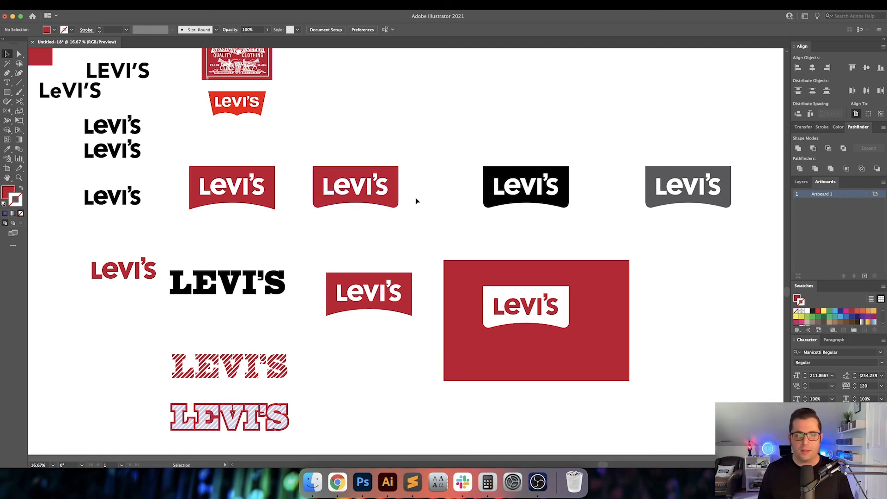
drag(418, 169, 452, 198)
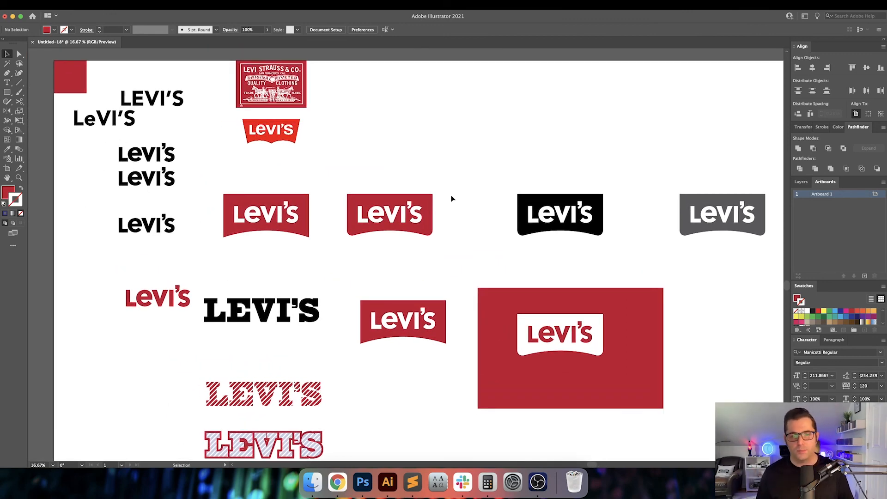